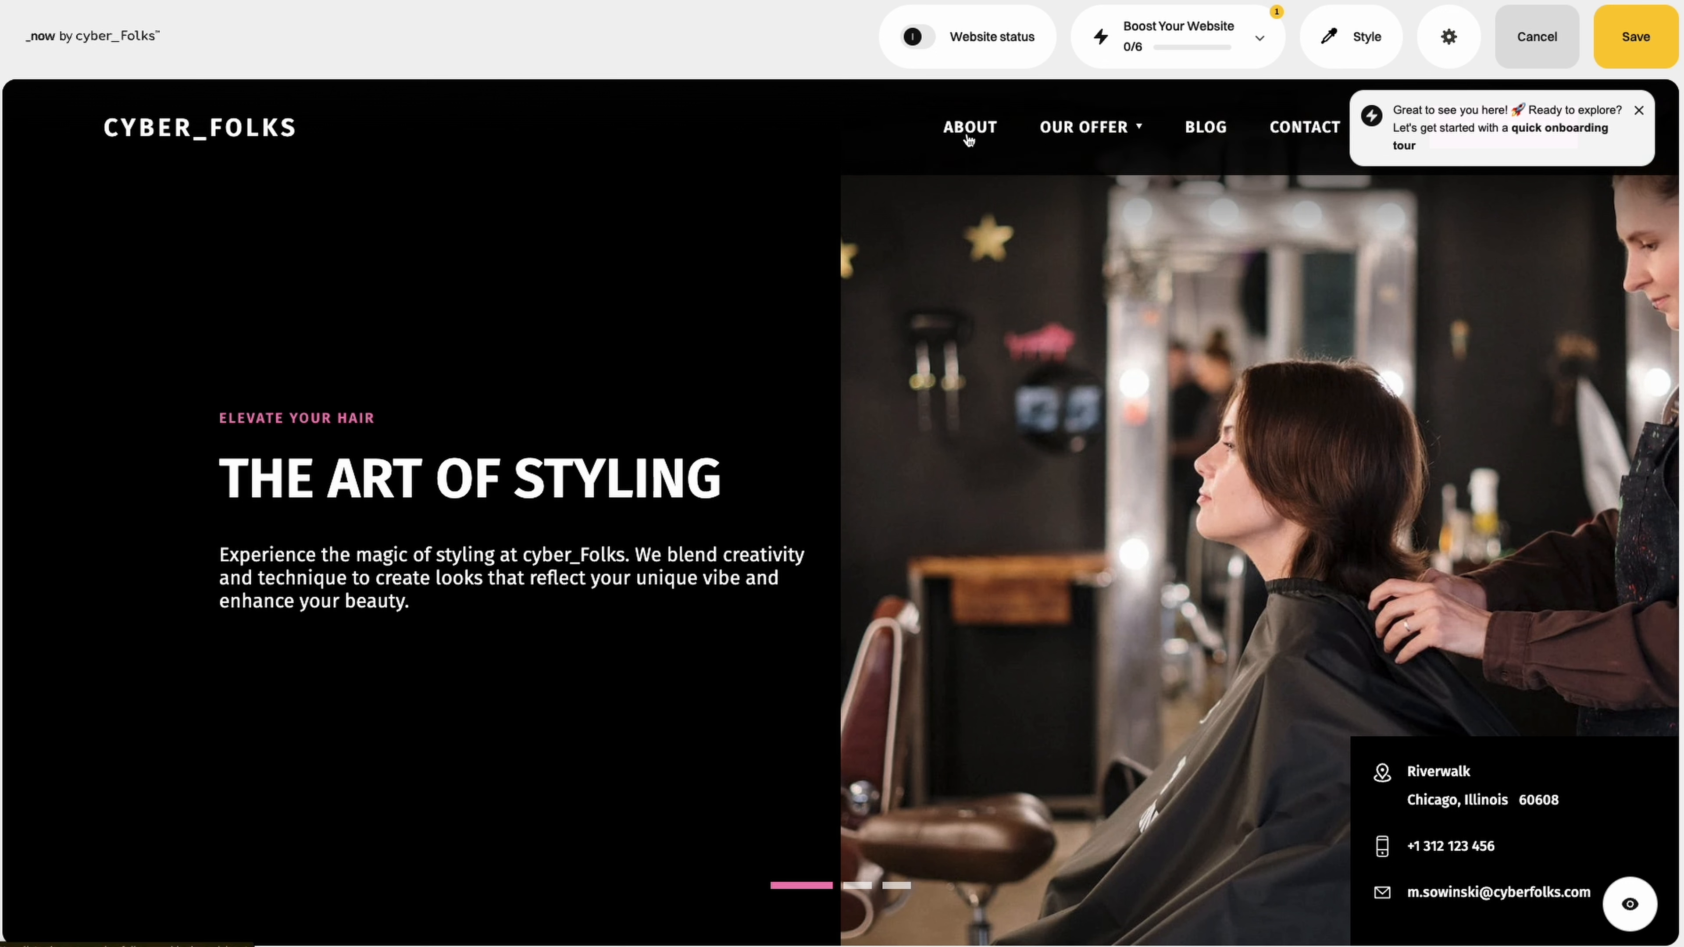
# Step: Try the preset pink as the website's accent colour and adjust it to the custom shade #E9ABB6
pyautogui.moveTo(1091, 139)
pyautogui.click(1340, 46)
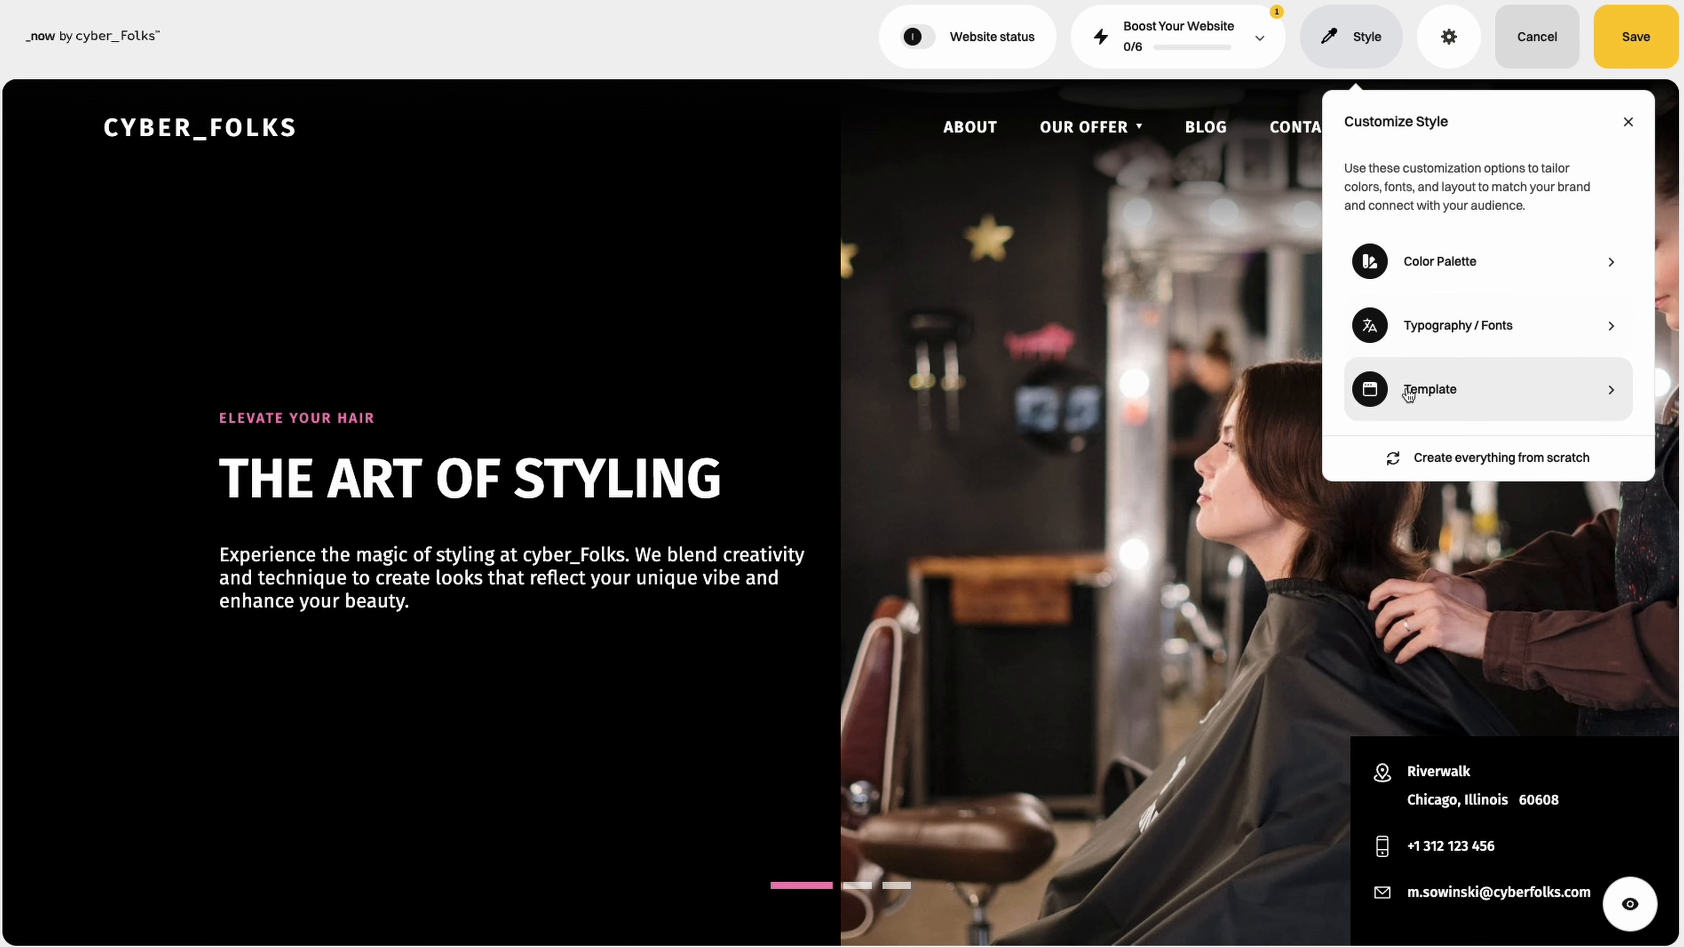
pyautogui.click(1439, 268)
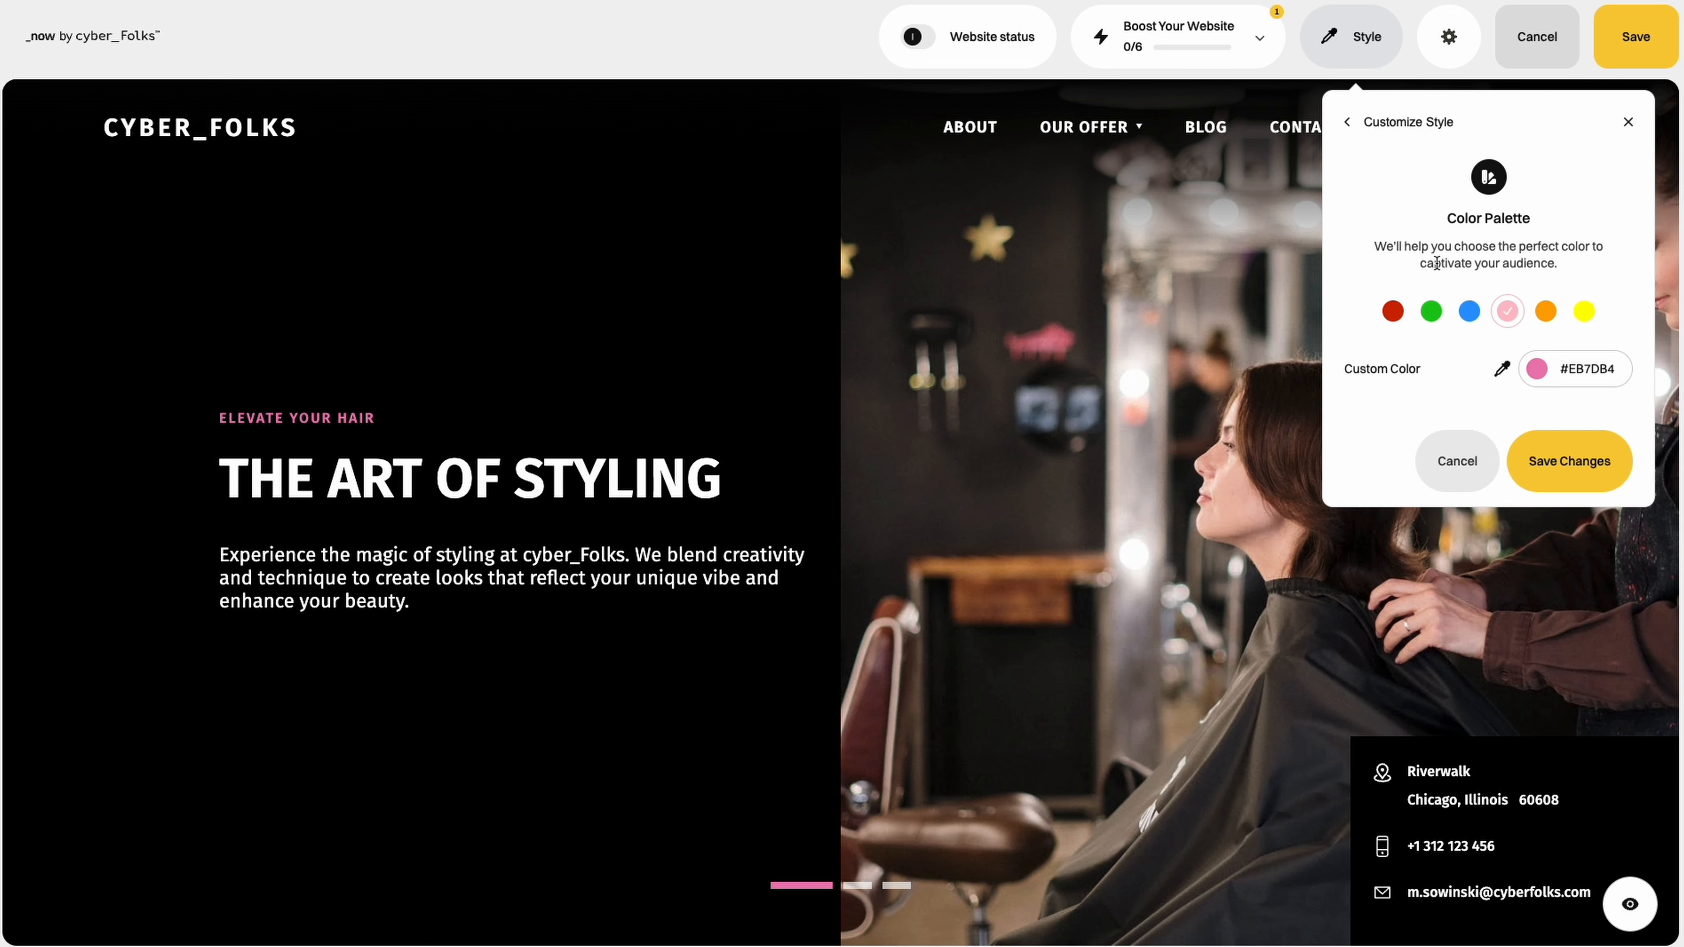
pyautogui.click(1507, 311)
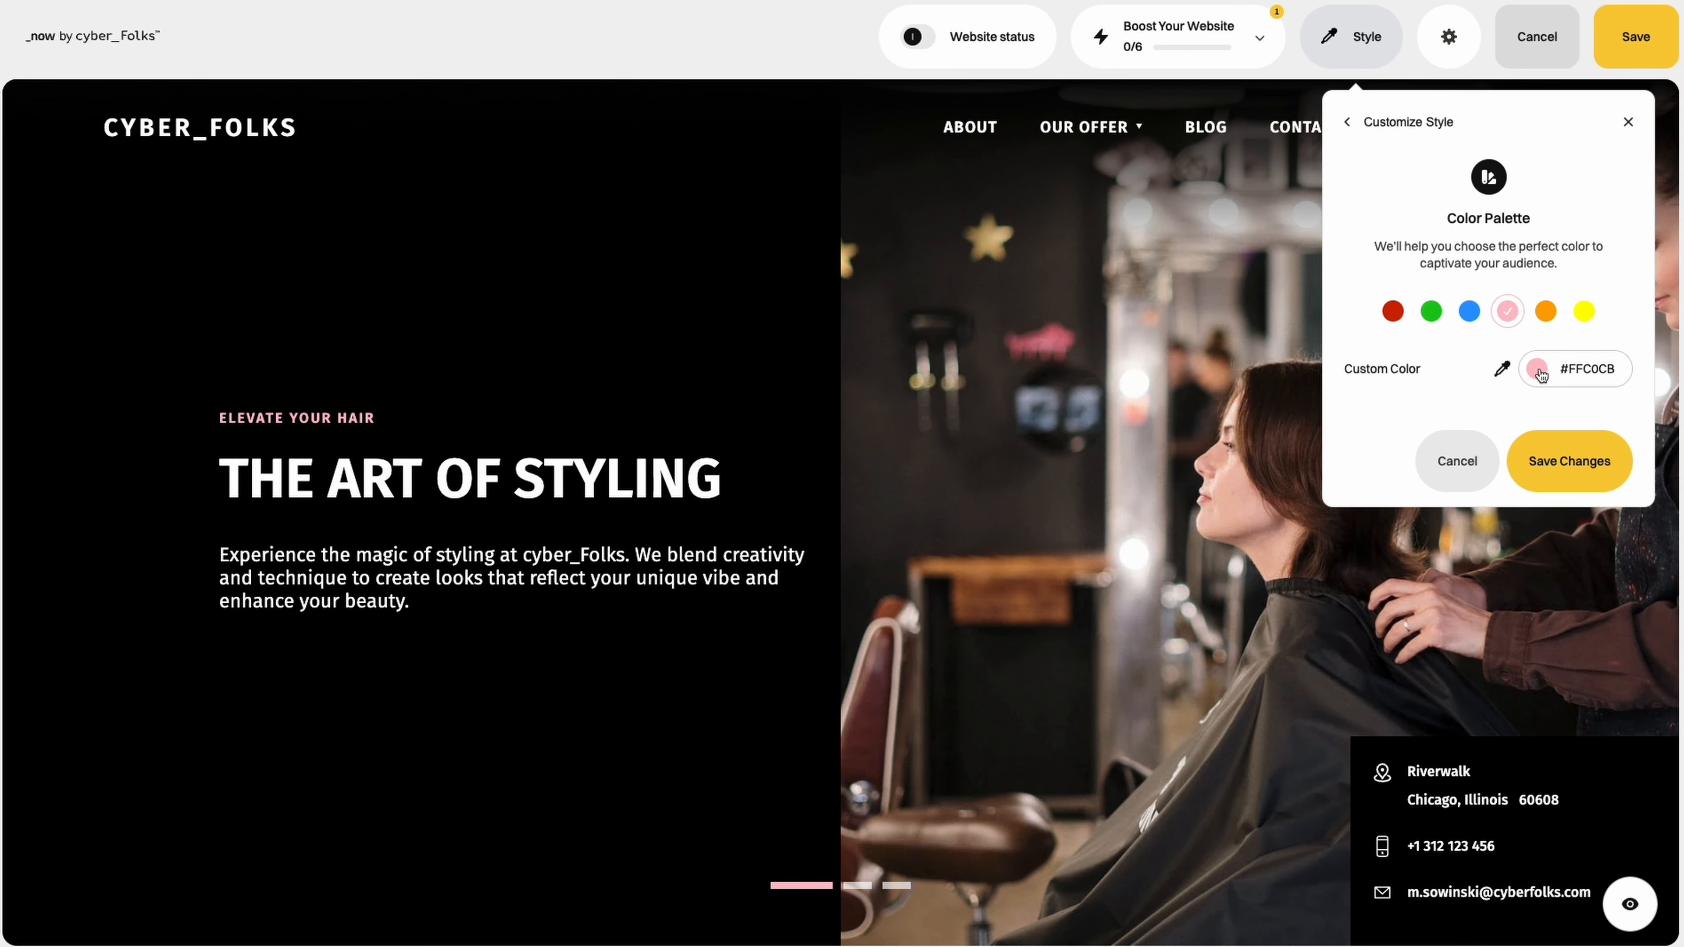
pyautogui.click(1537, 369)
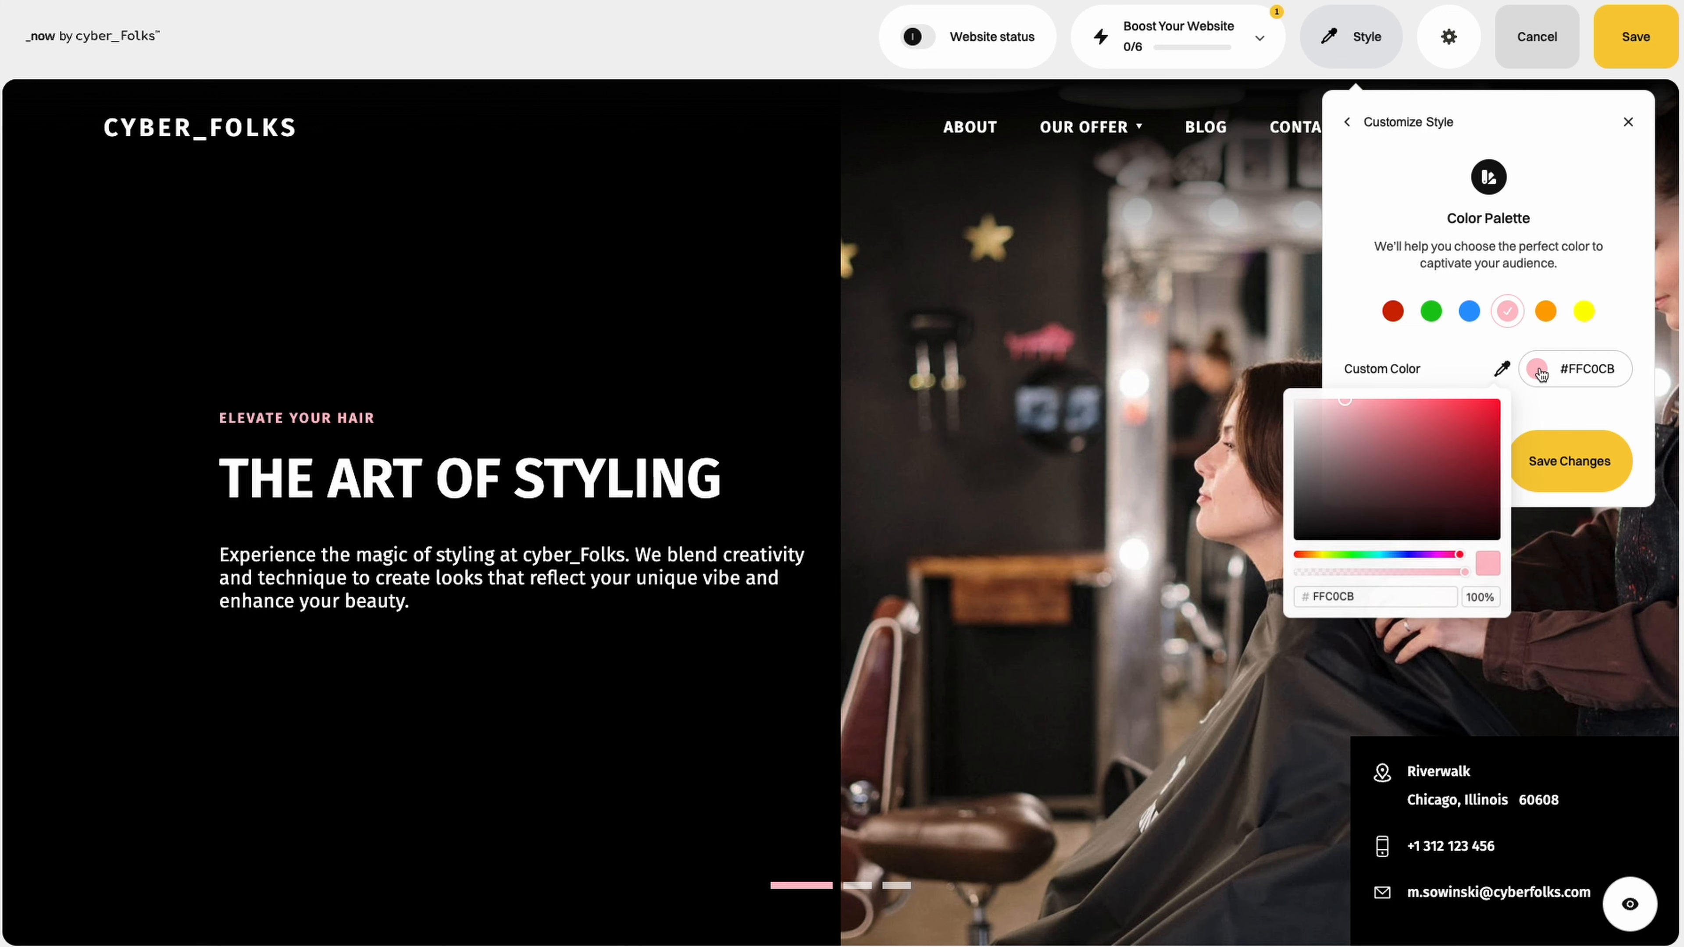
pyautogui.moveTo(1343, 402)
pyautogui.mouseDown()
pyautogui.moveTo(1361, 440)
pyautogui.moveTo(1346, 416)
pyautogui.moveTo(1370, 408)
pyautogui.moveTo(1350, 418)
pyautogui.mouseUp()
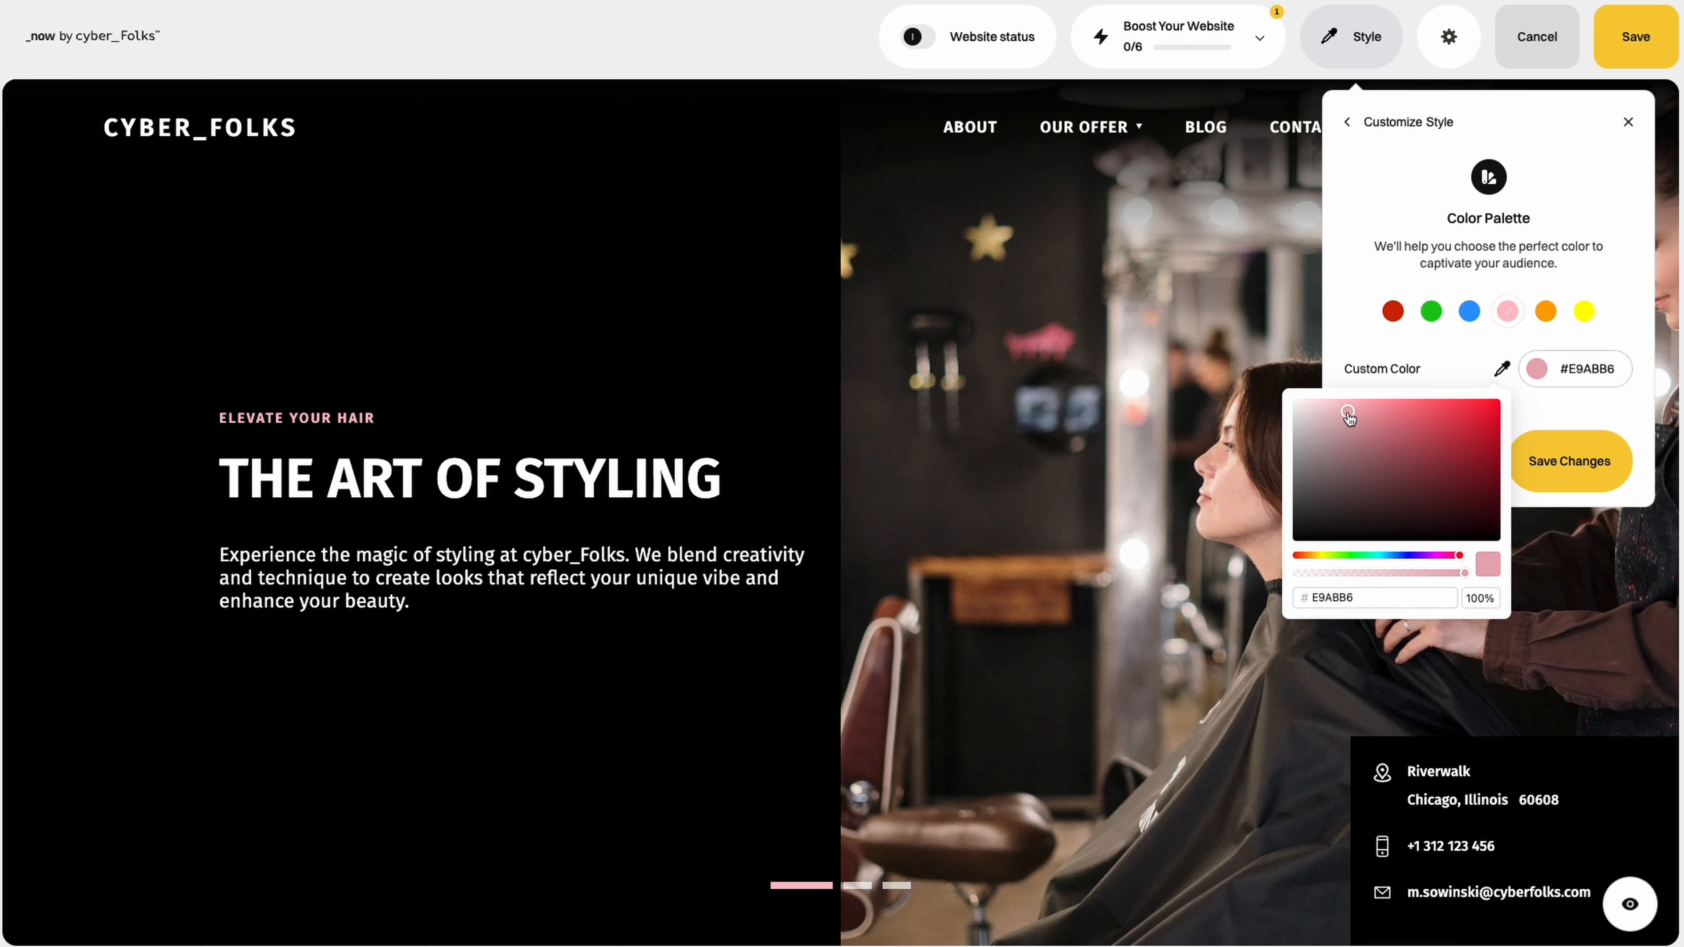
pyautogui.click(1597, 397)
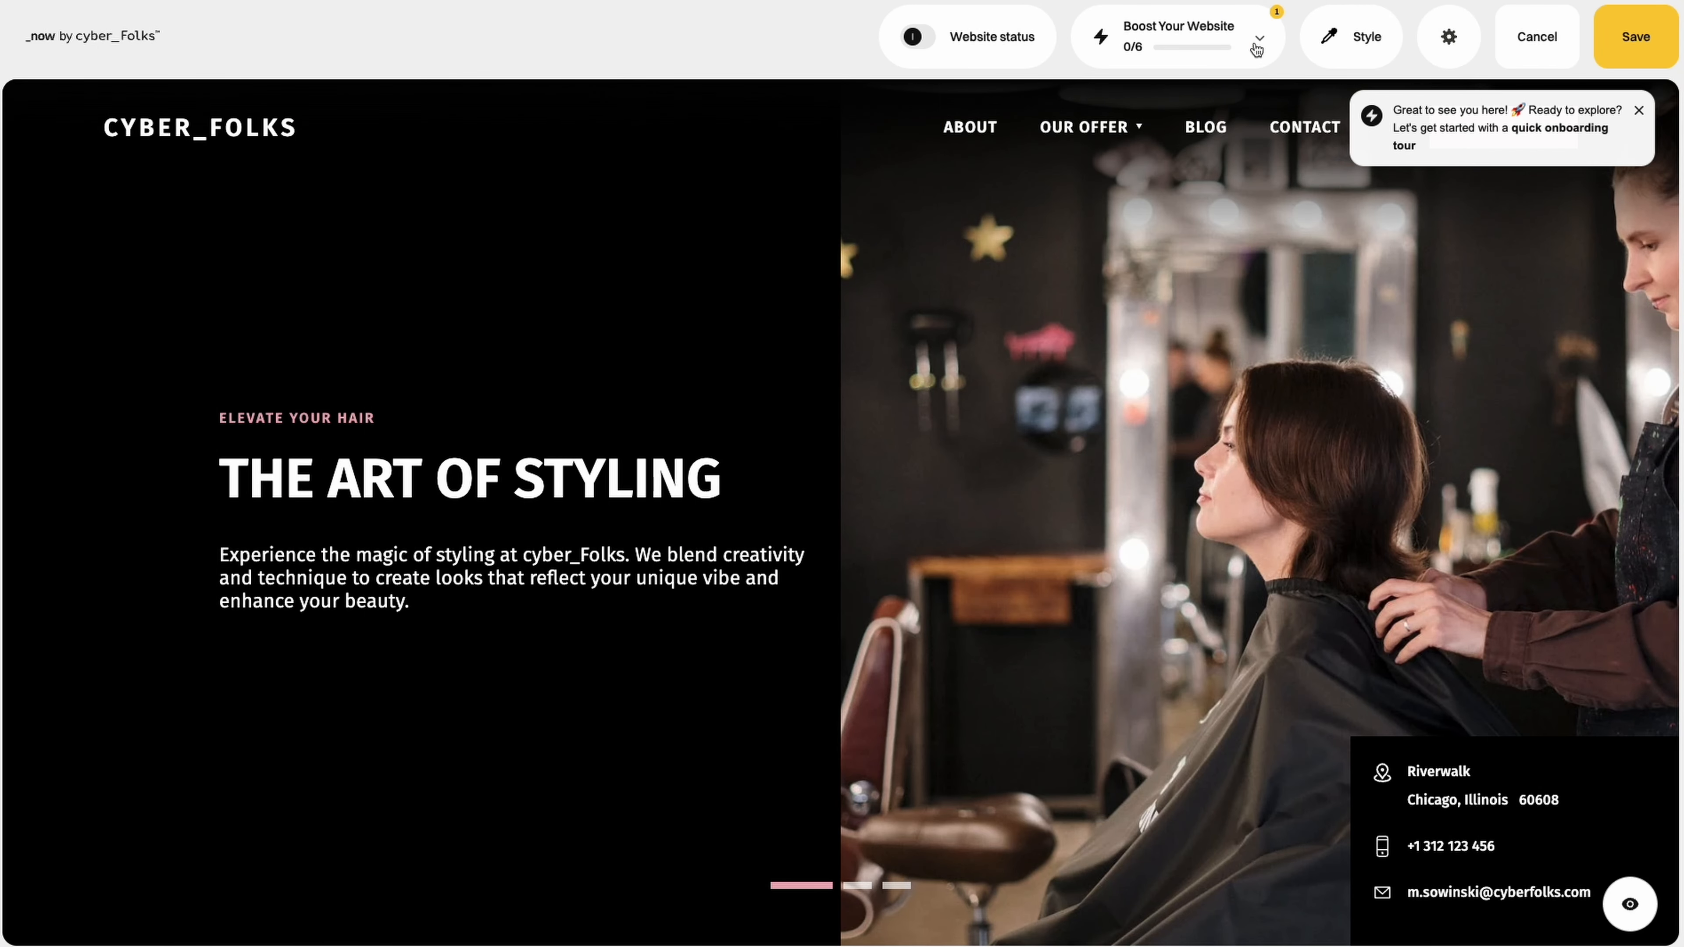
# Step: Review the address, email and phone entries in the contact details task of the website booster and publish them
pyautogui.click(1257, 47)
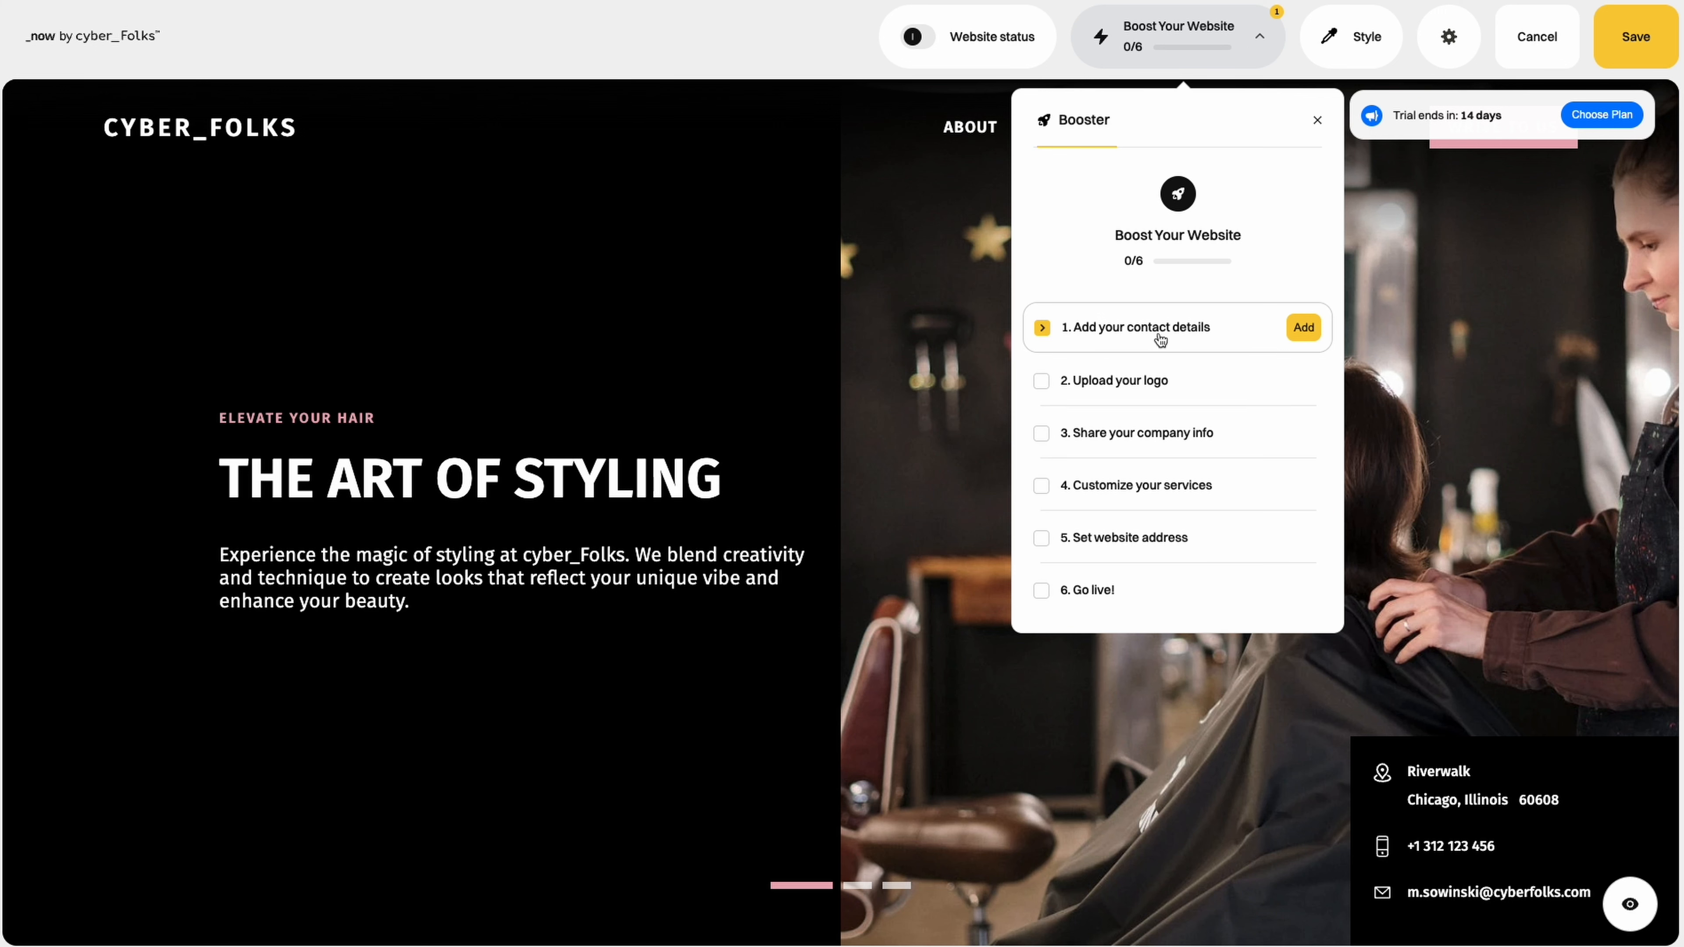
pyautogui.click(1304, 328)
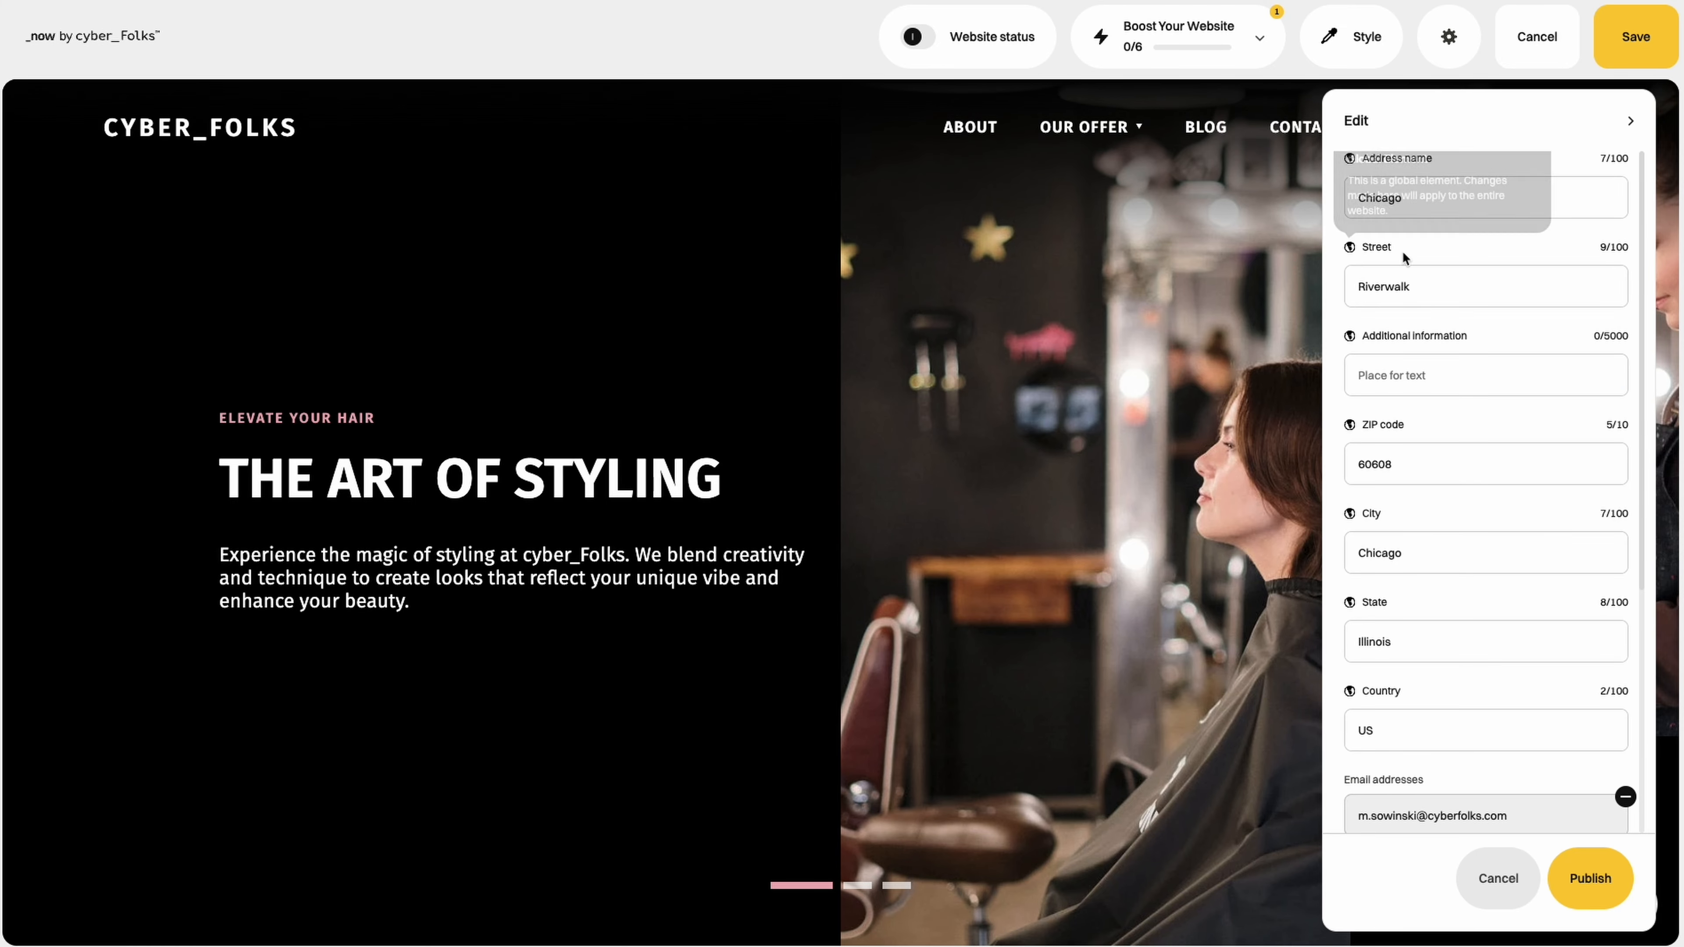
pyautogui.scroll(-5, 1400, 387)
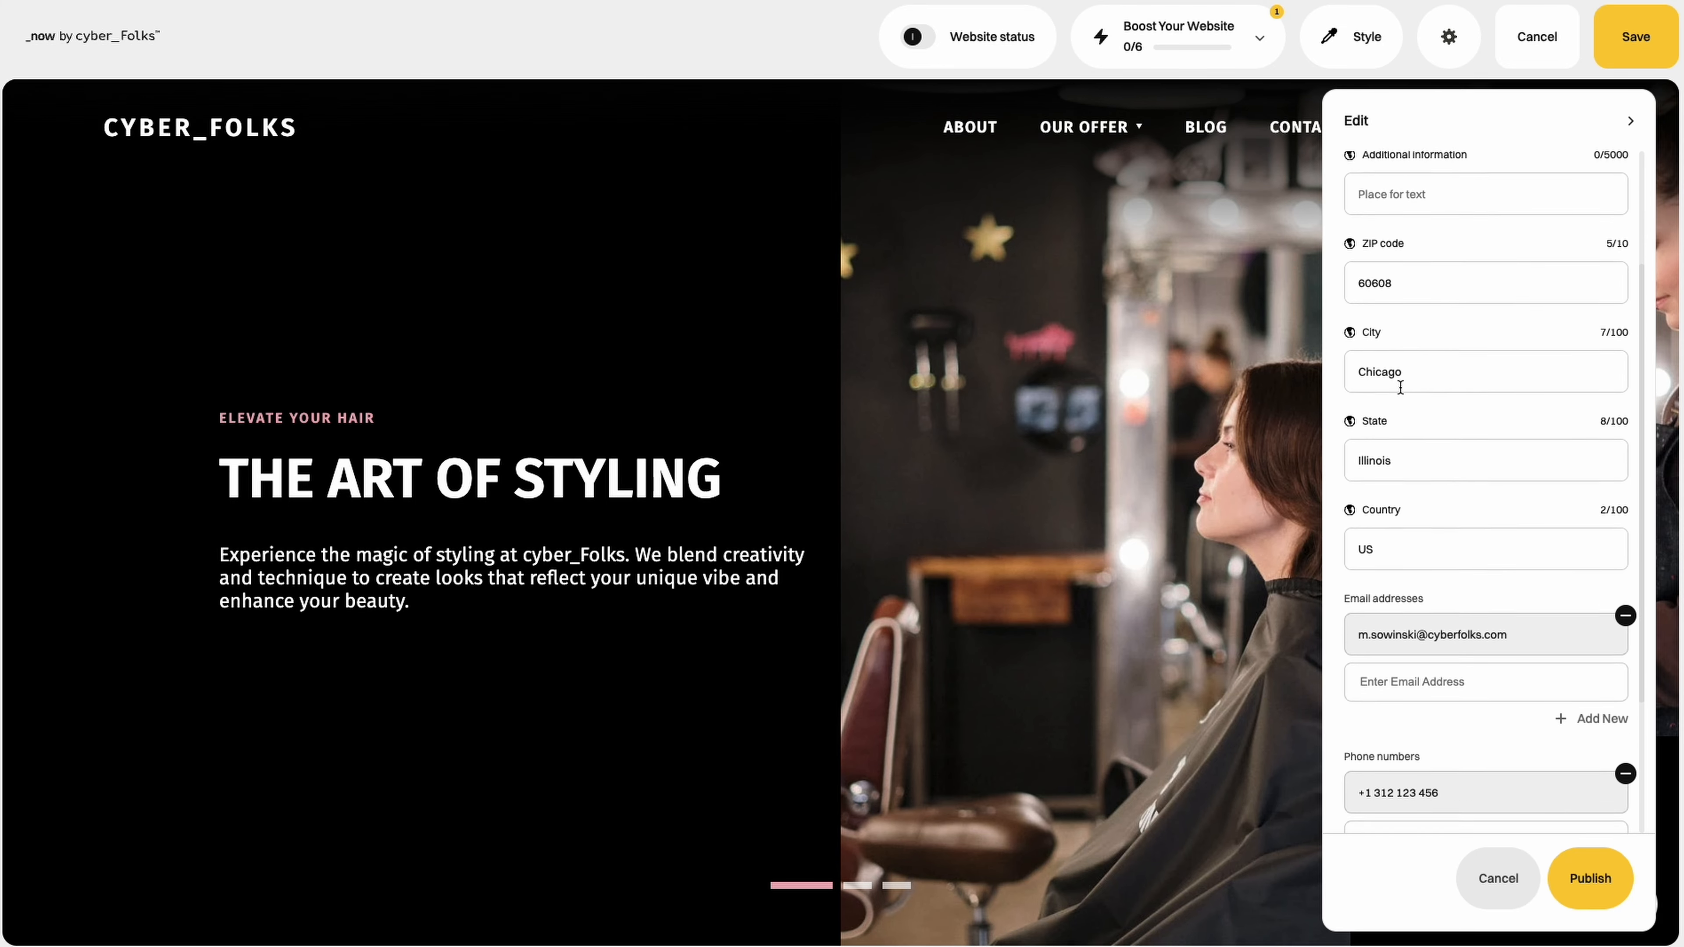
pyautogui.scroll(-1, 1400, 388)
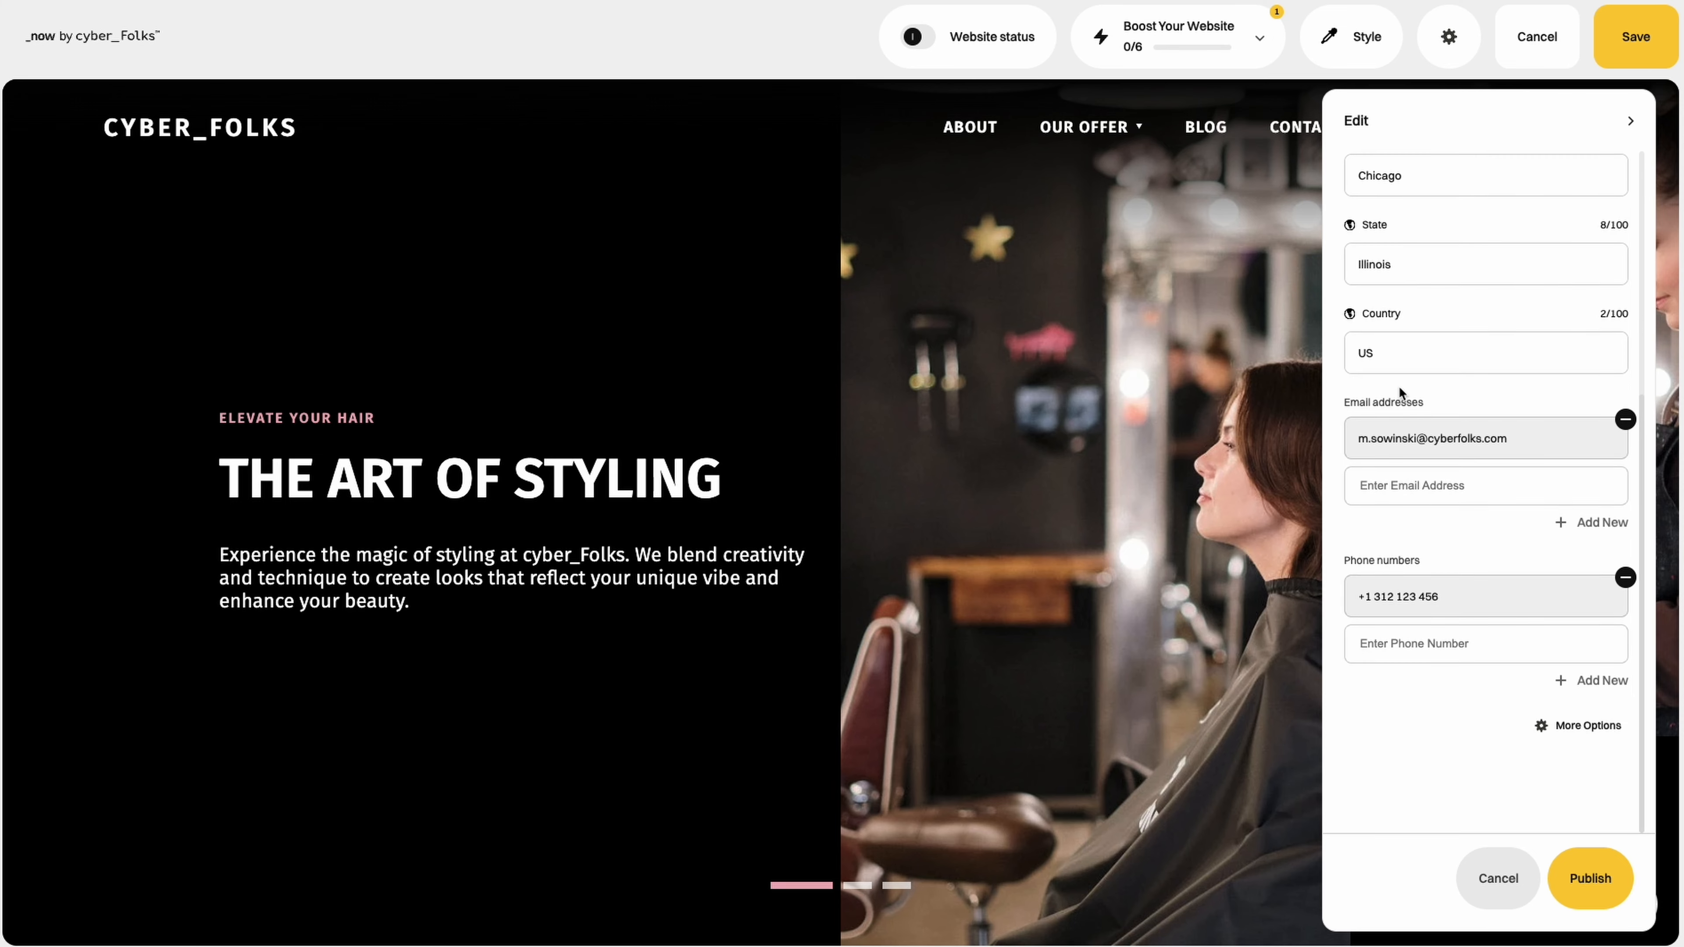
pyautogui.scroll(6, 1441, 520)
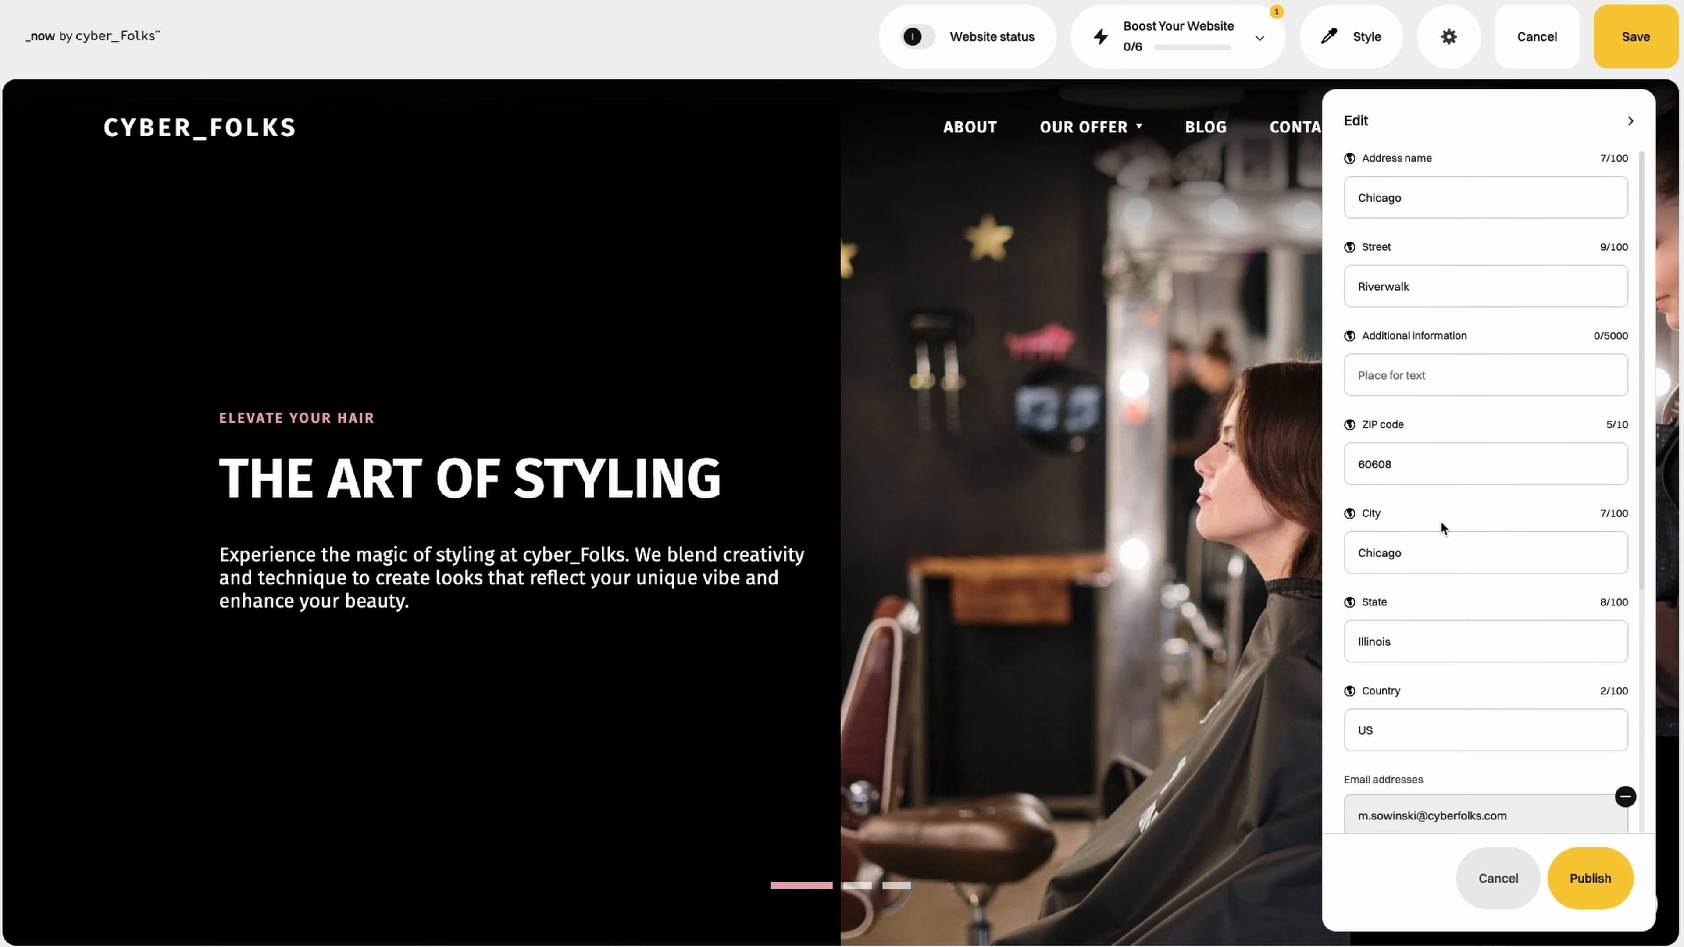
pyautogui.click(1591, 878)
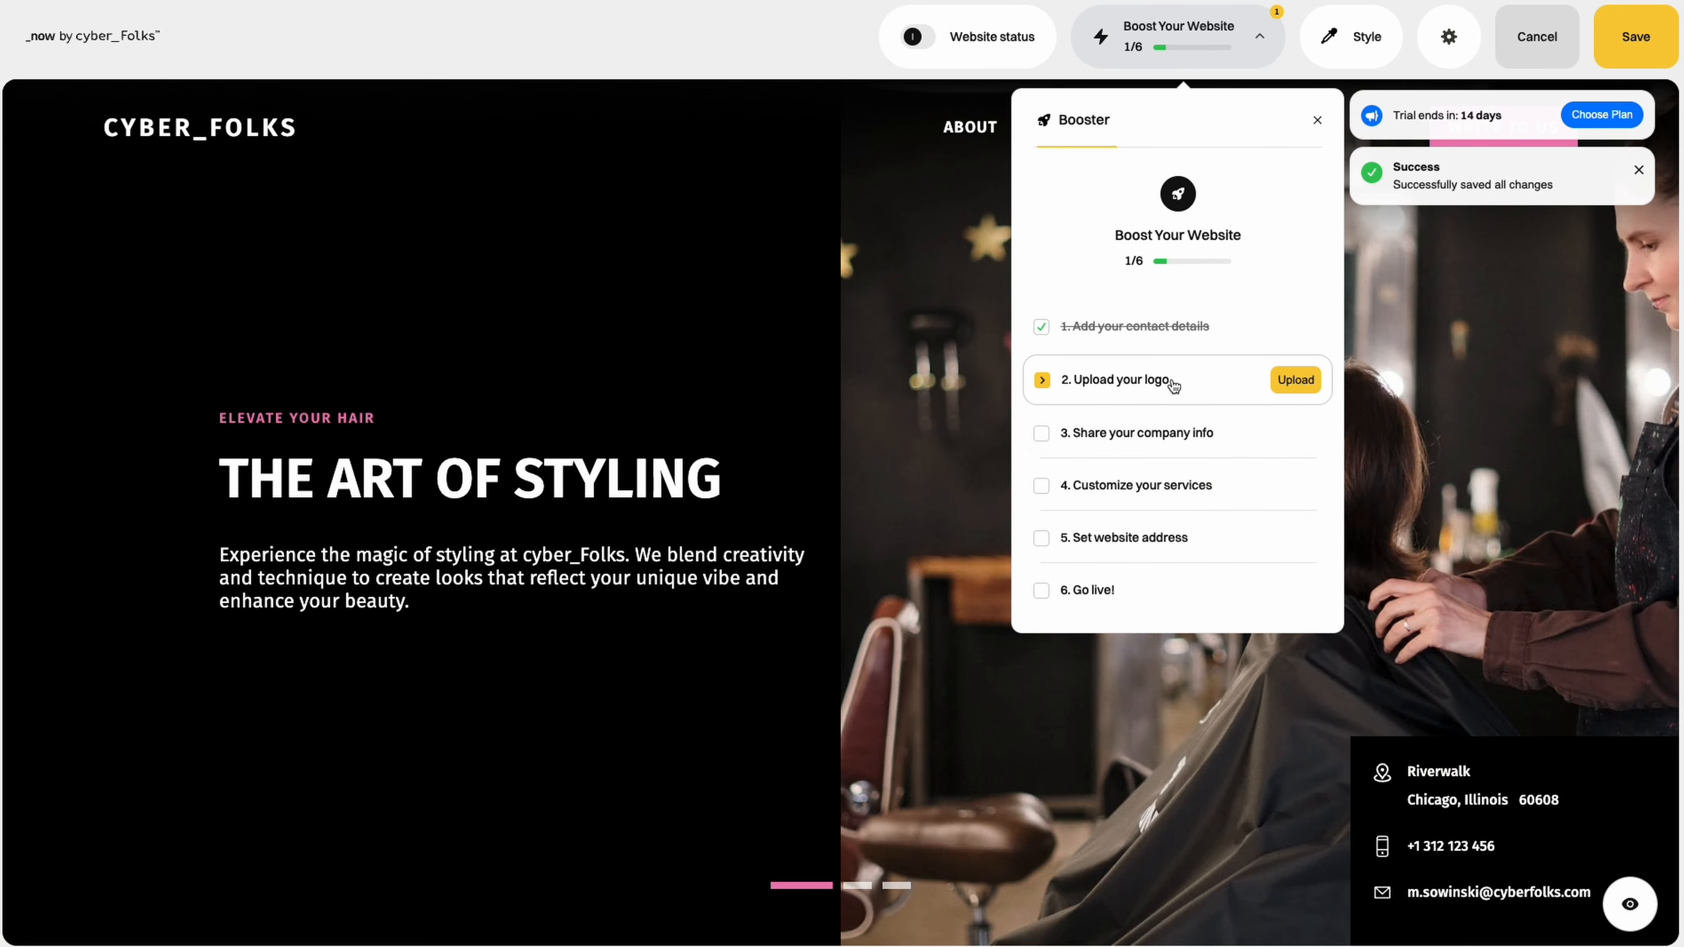
# Step: Upload c_f_sygnet.png from the Desktop as the company logo and save it
pyautogui.click(1291, 384)
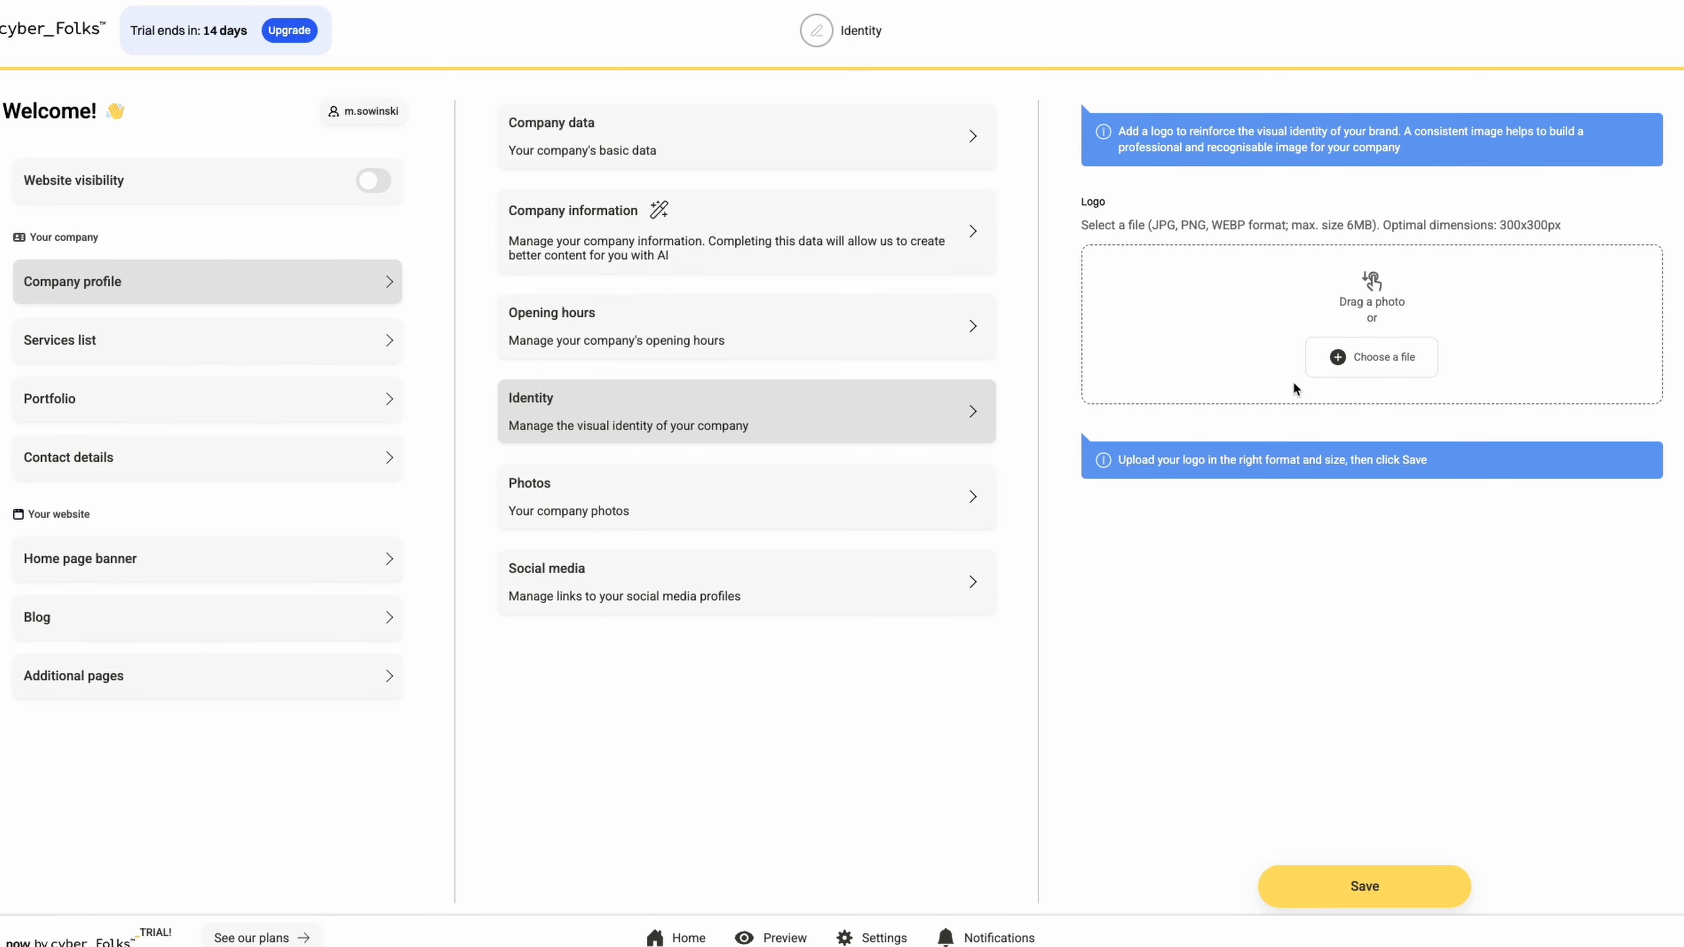
pyautogui.click(1350, 365)
pyautogui.click(759, 378)
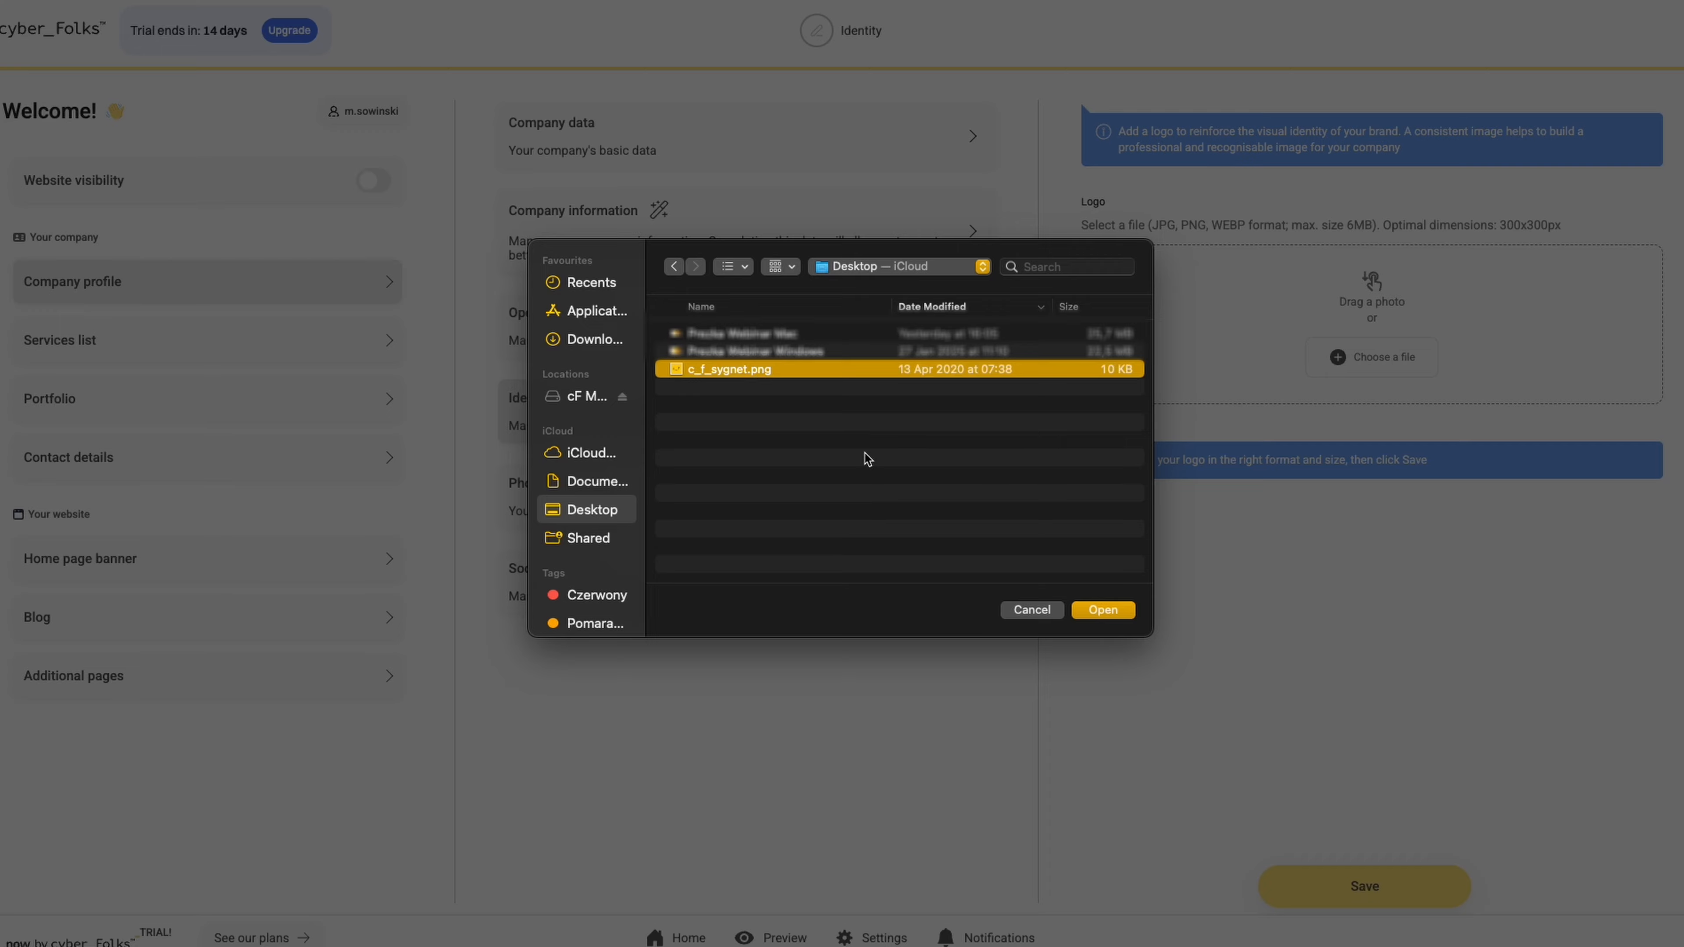
pyautogui.click(1104, 610)
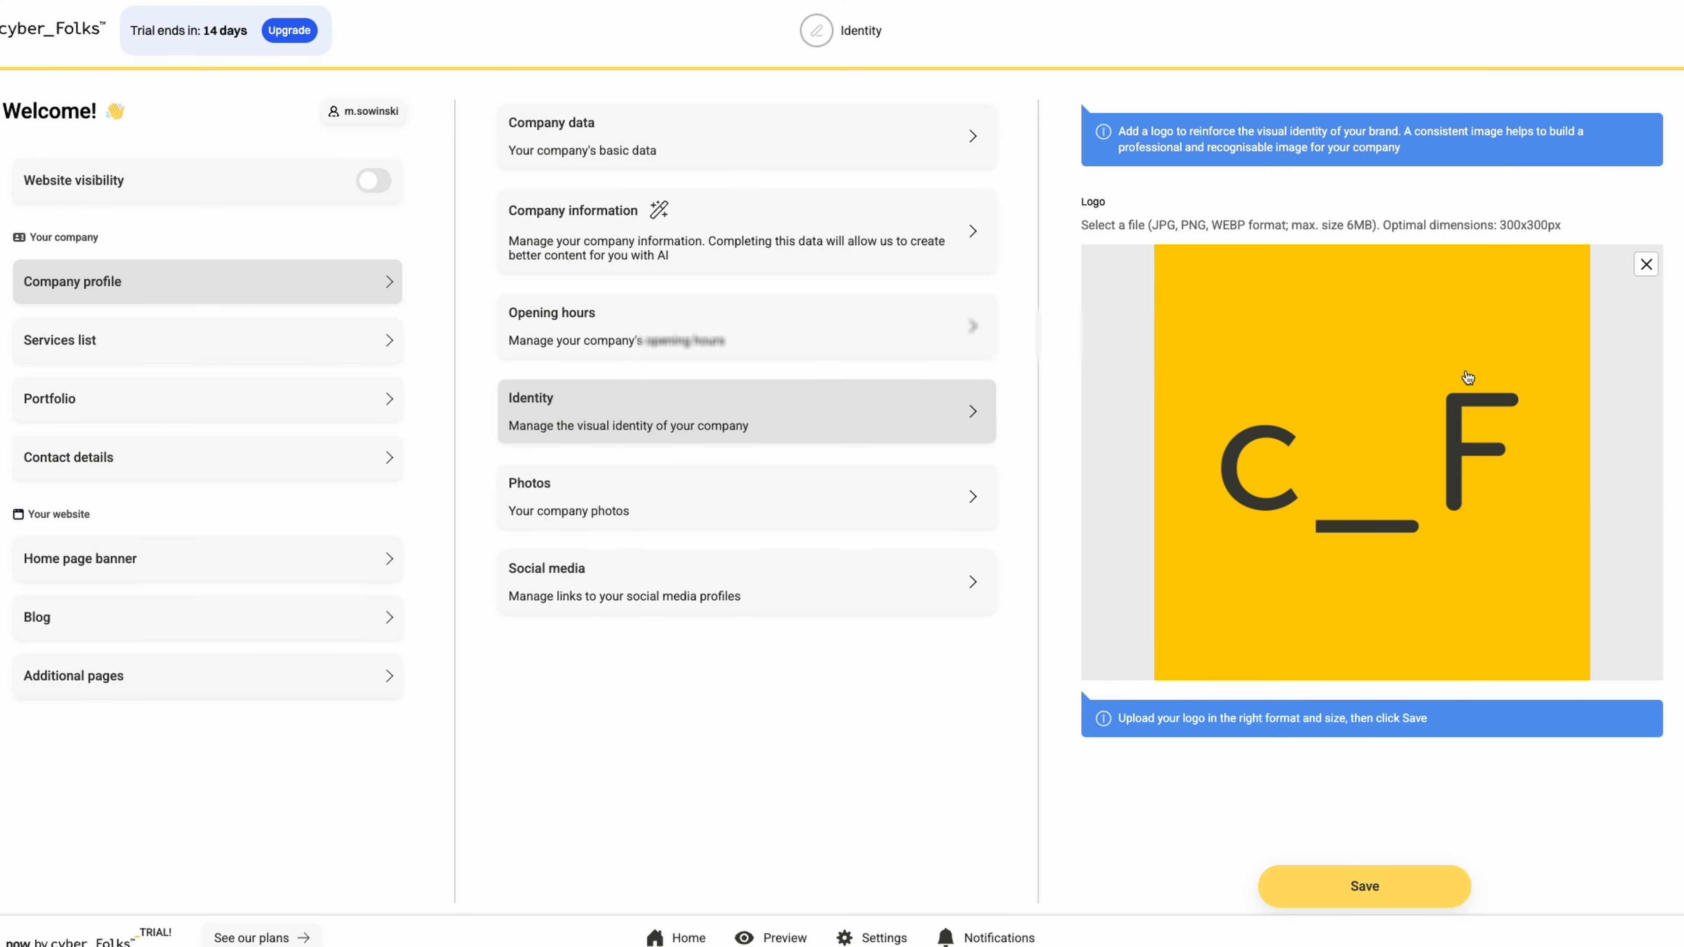
pyautogui.click(1379, 879)
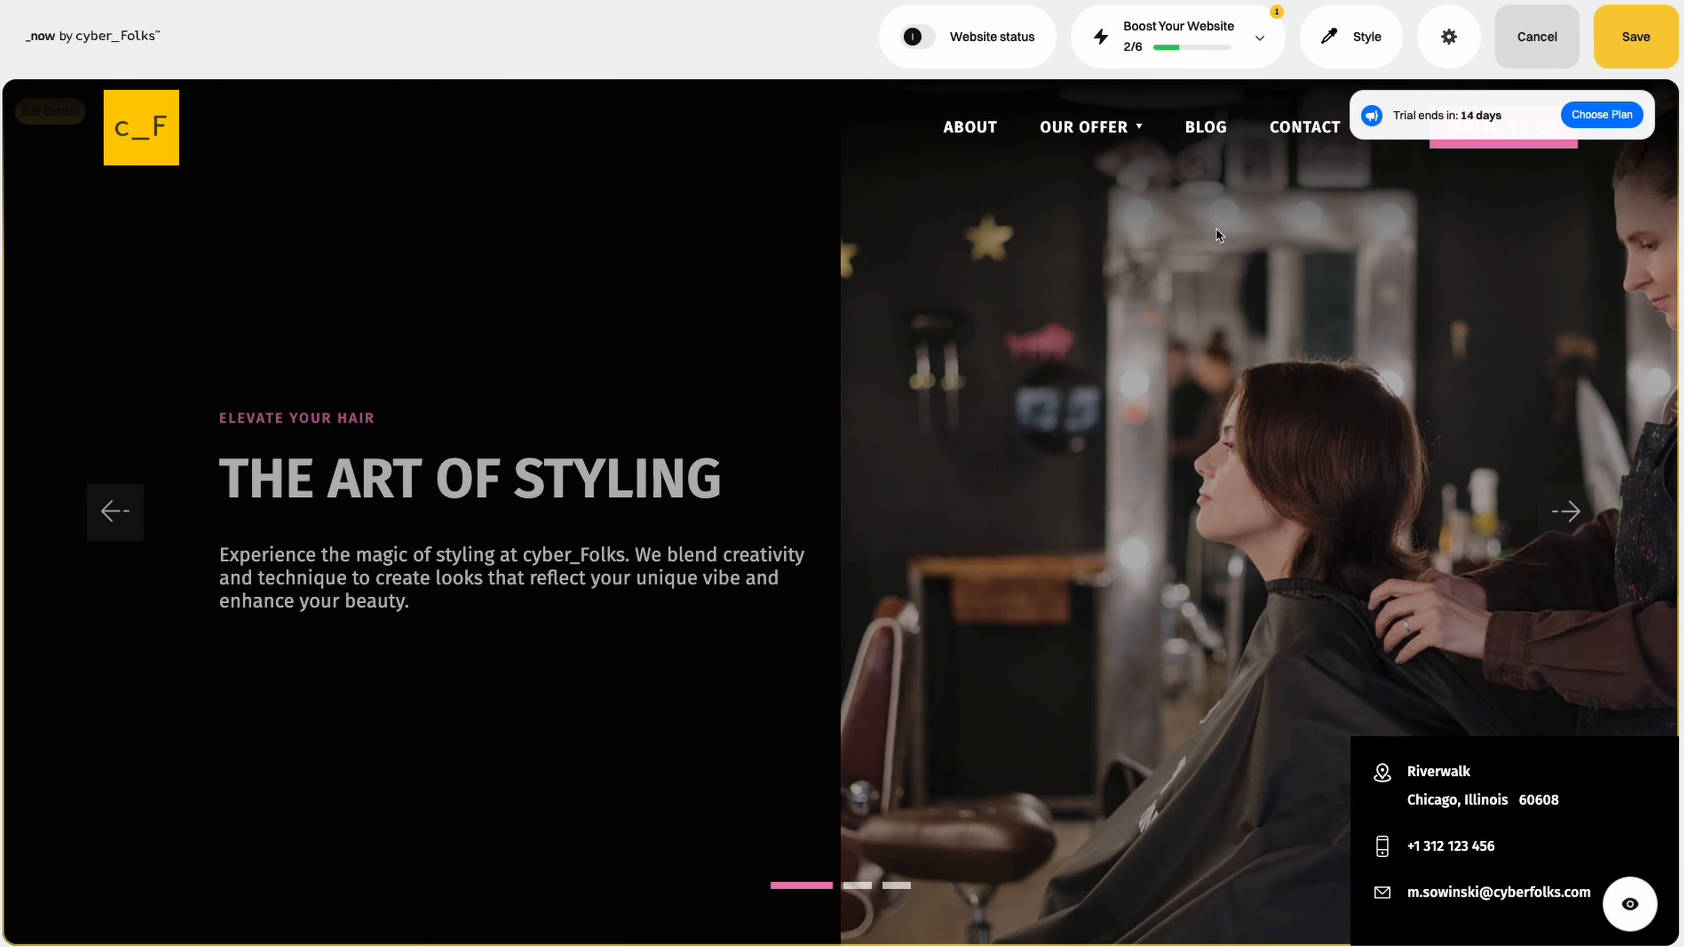
# Step: Review the About Us text and unique values in the company information task and save them
pyautogui.click(1265, 38)
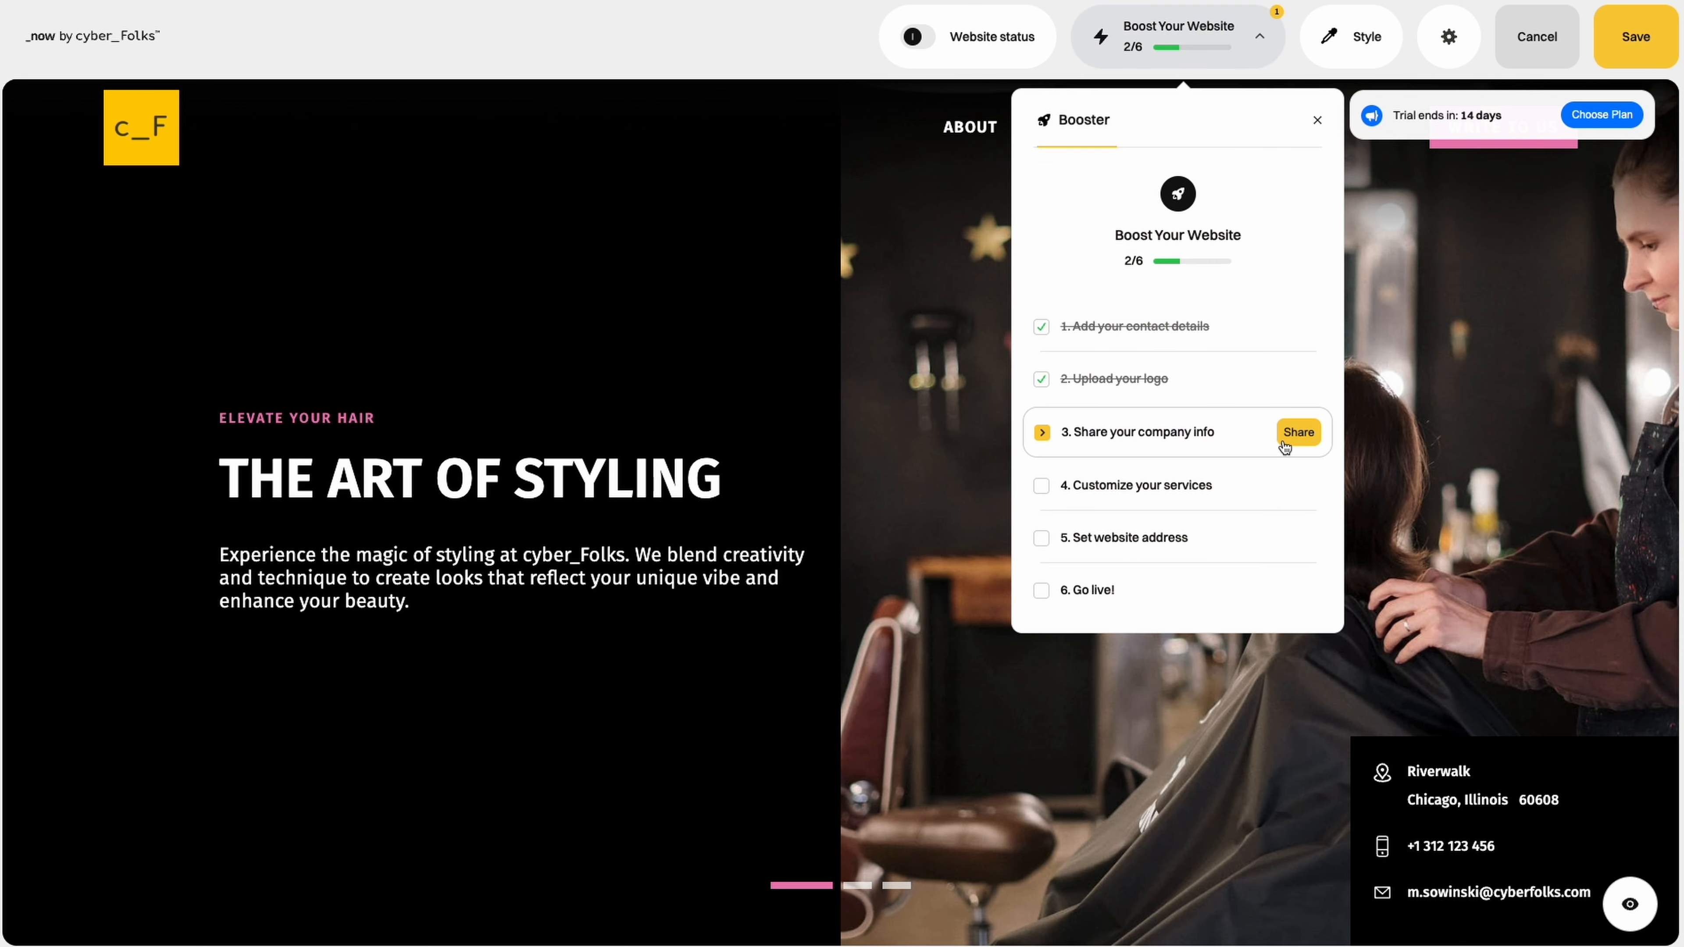
pyautogui.click(1299, 433)
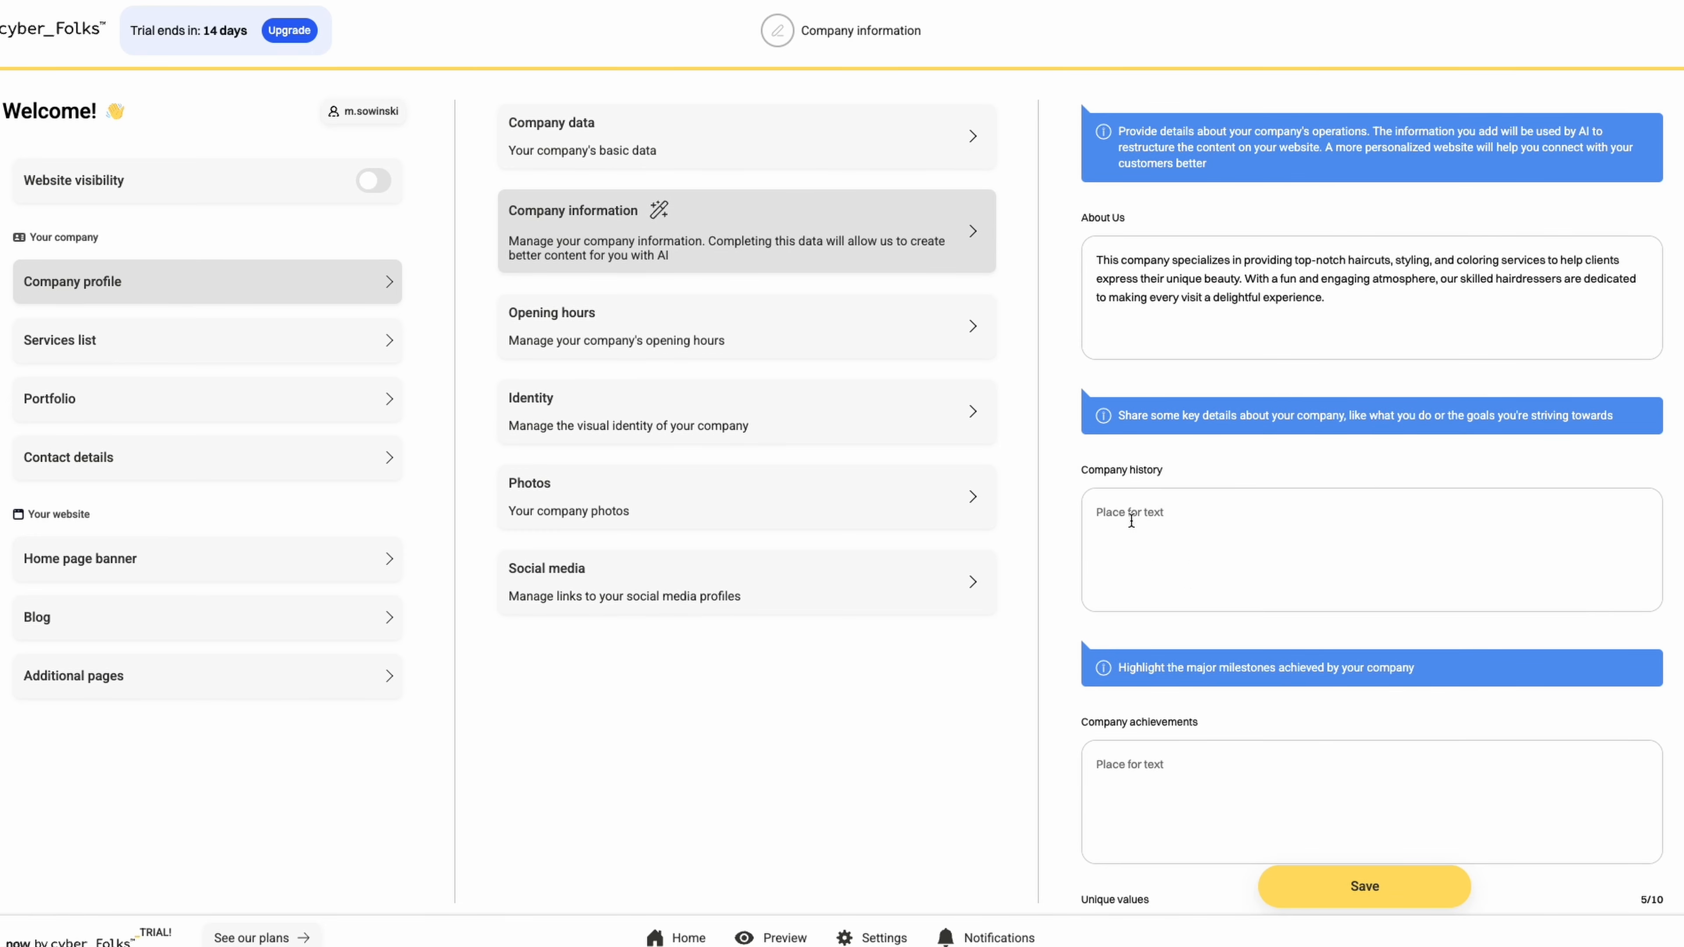
pyautogui.scroll(-3, 1132, 520)
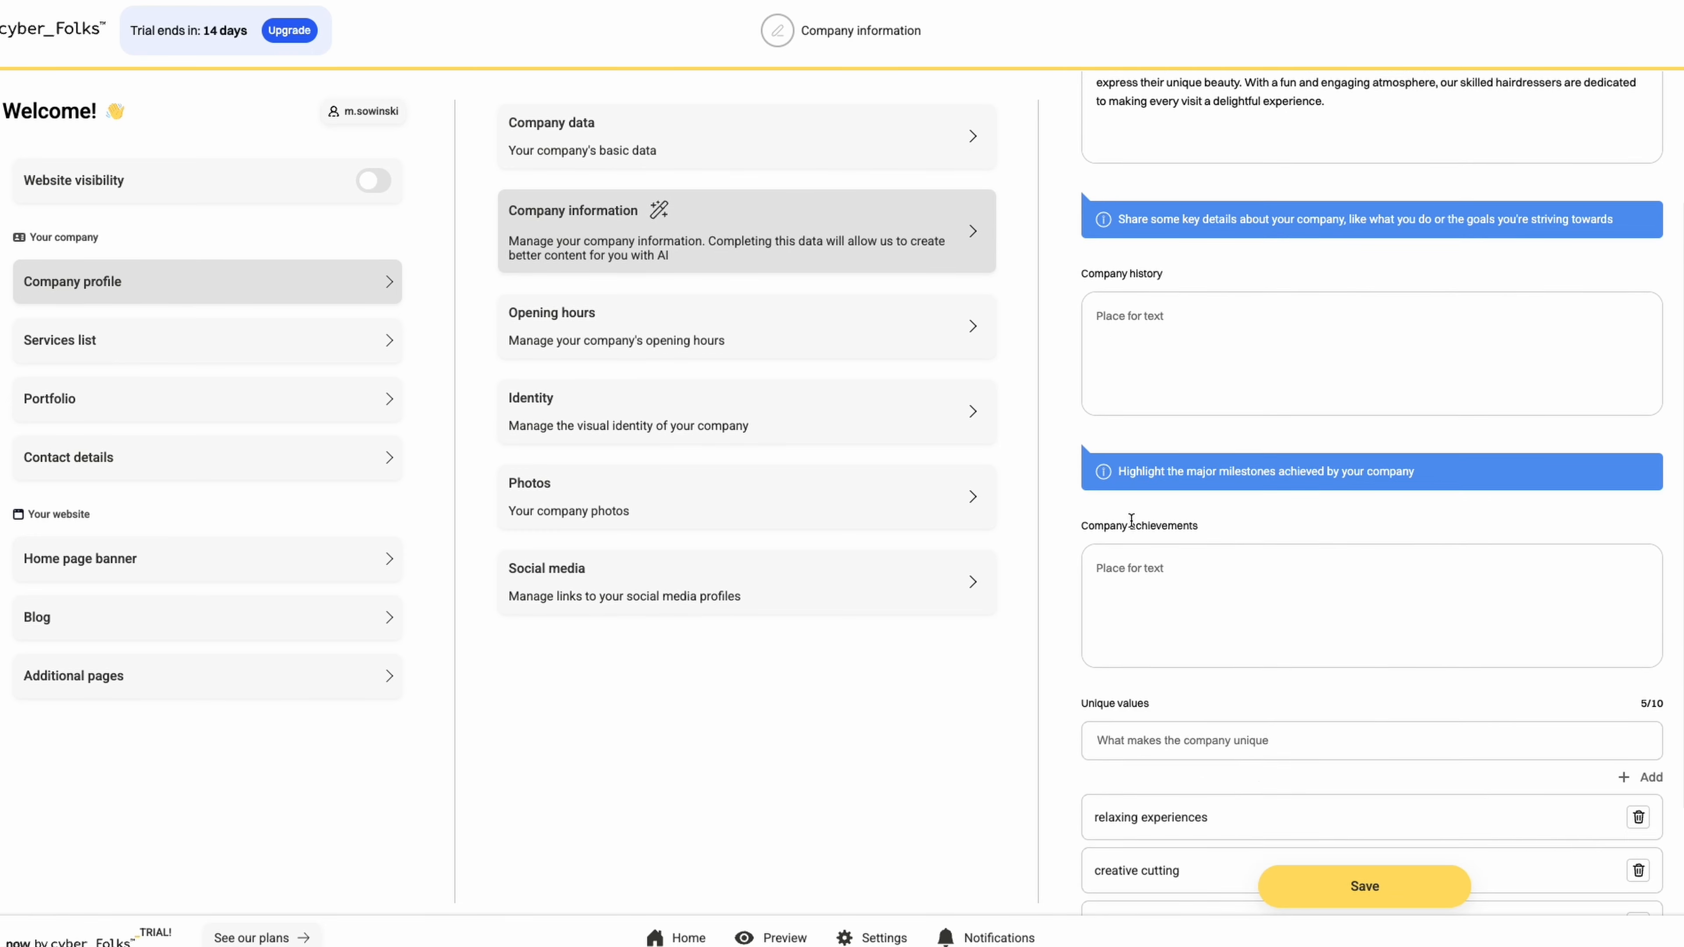
pyautogui.scroll(-5, 1131, 521)
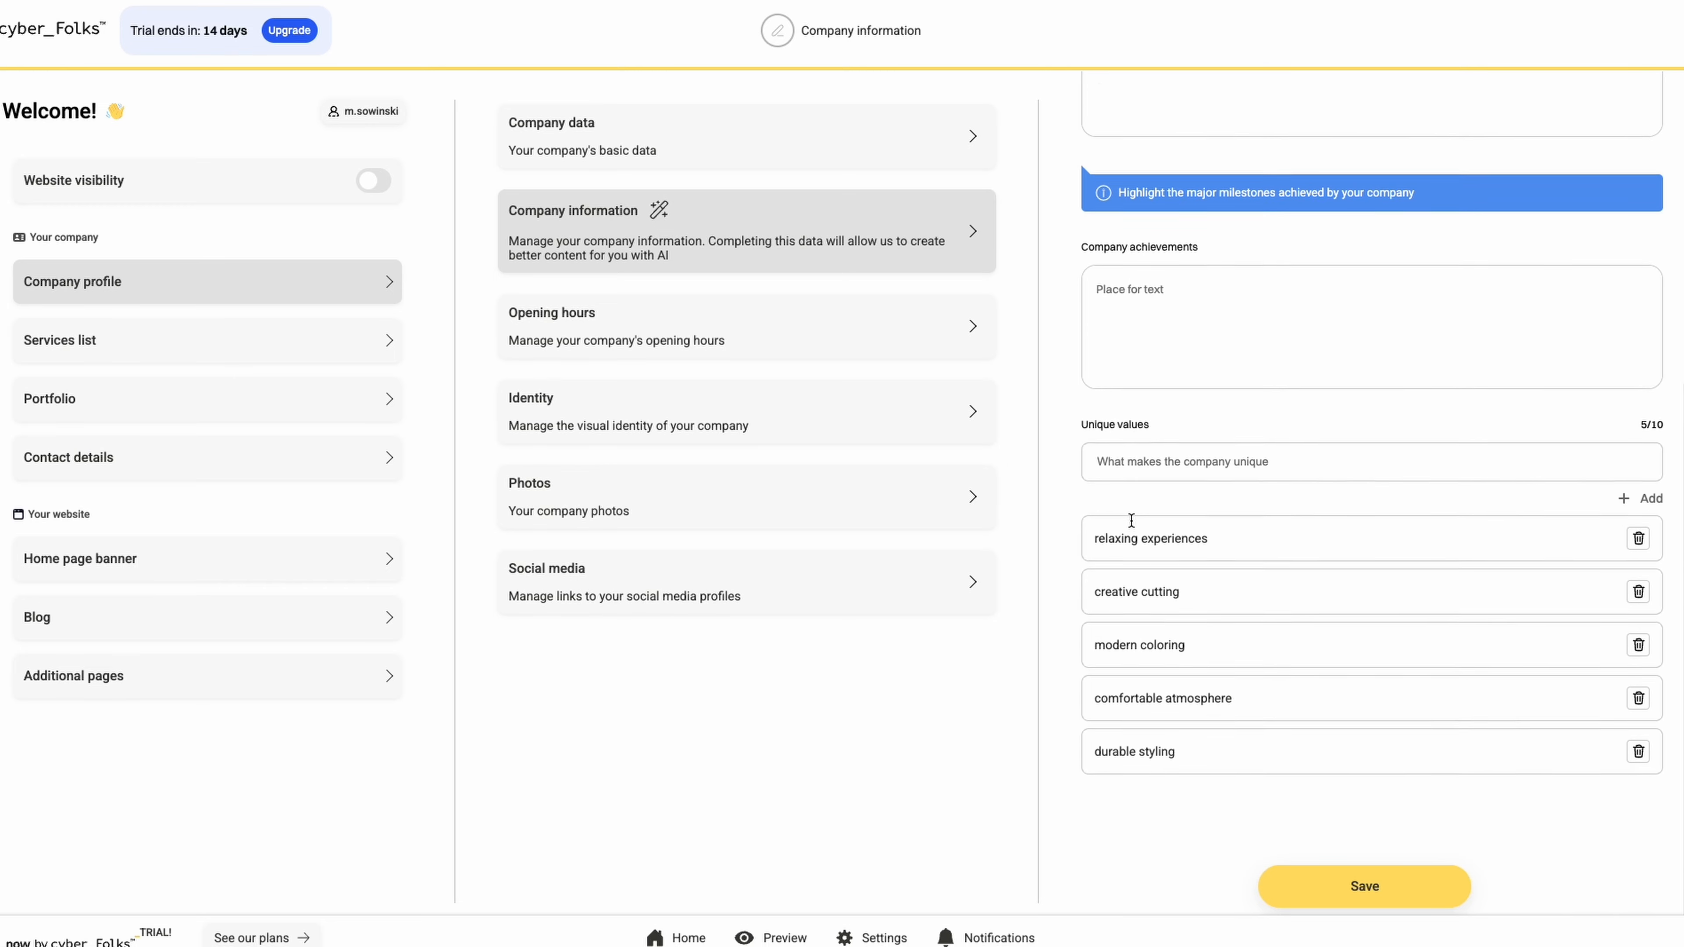
pyautogui.click(1340, 888)
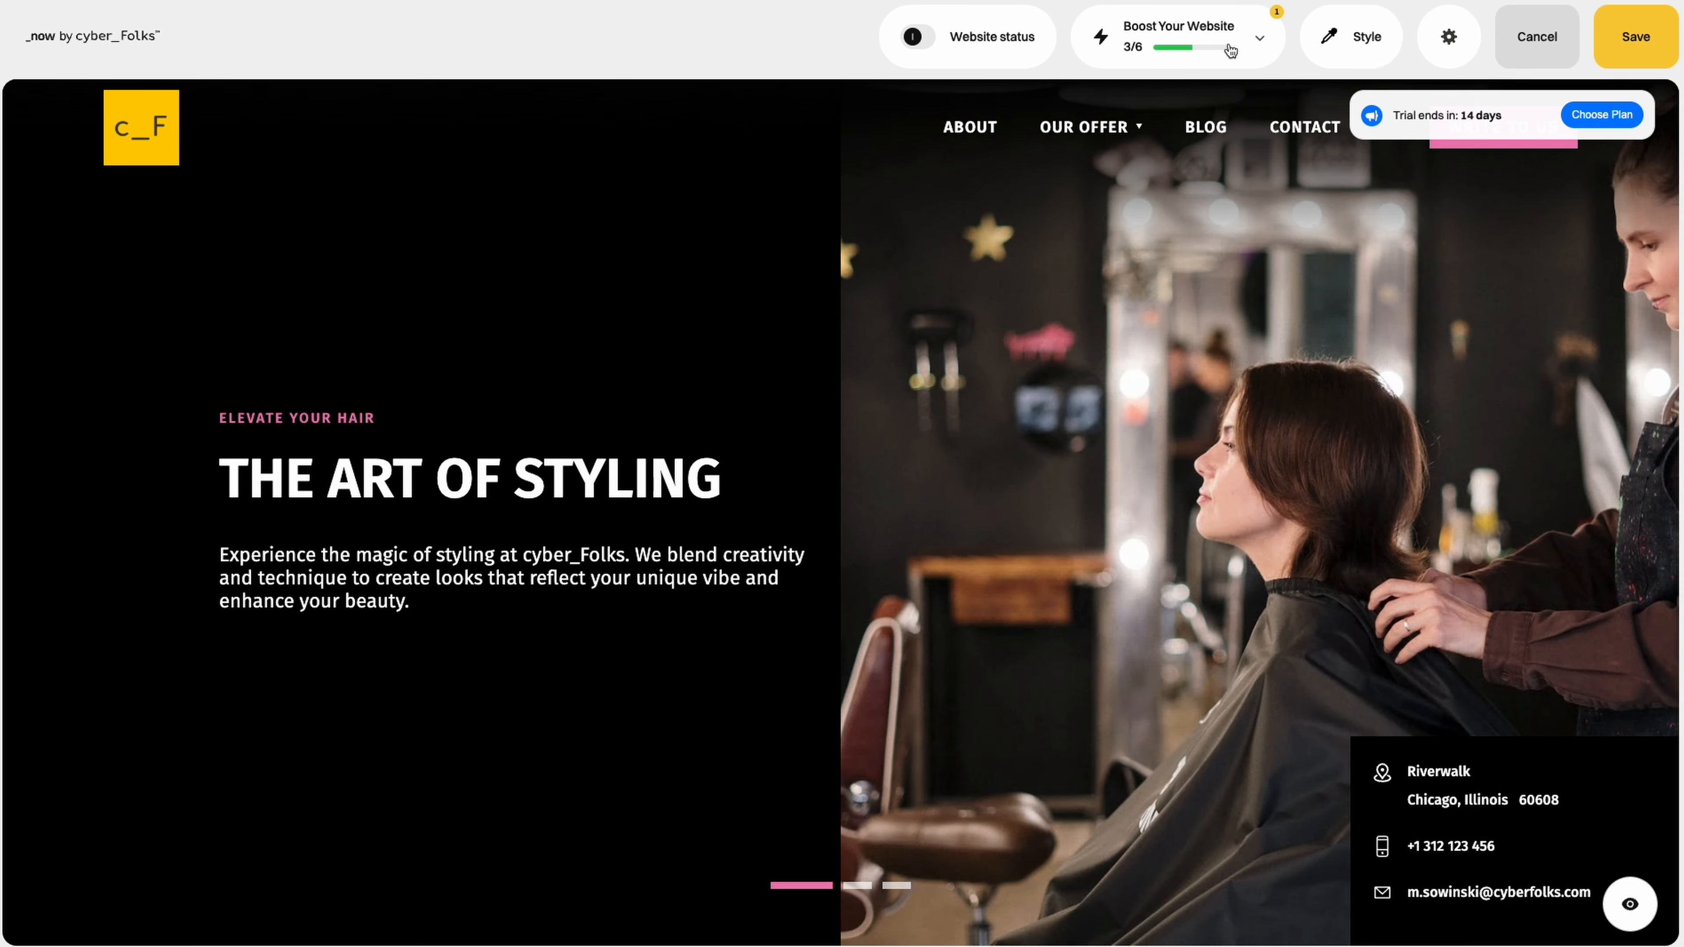
# Step: Review the existing services in the services customization task and add a new service titled "Hair Coloring"
pyautogui.click(1259, 40)
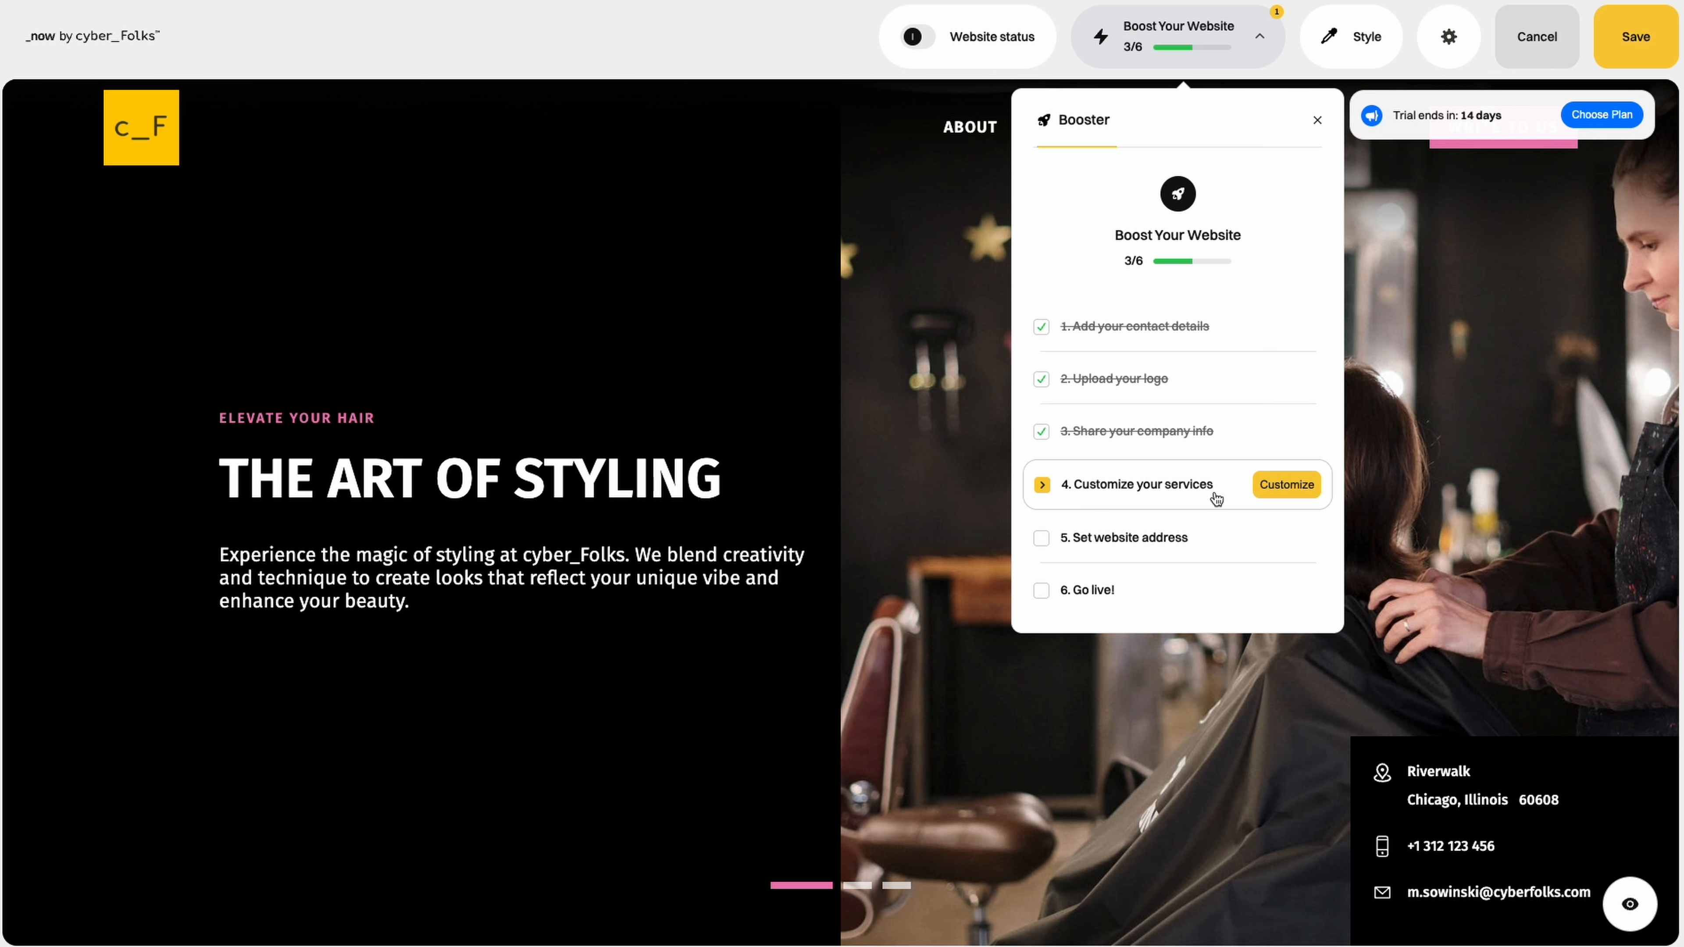
pyautogui.click(1275, 487)
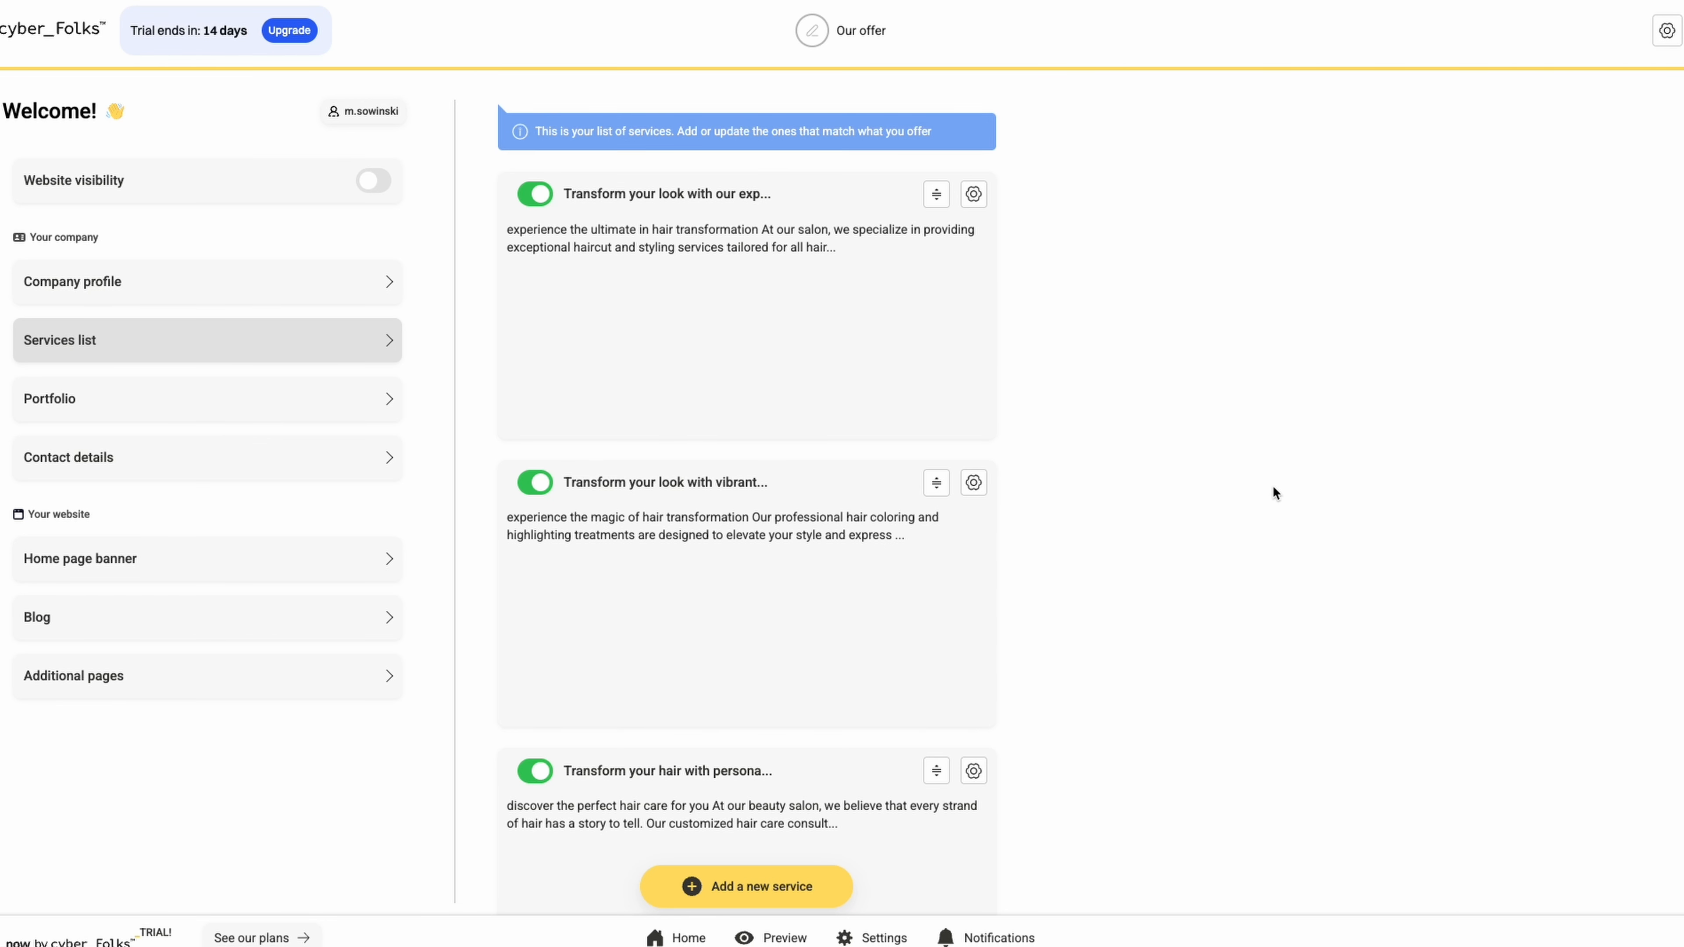
pyautogui.scroll(-4, 856, 357)
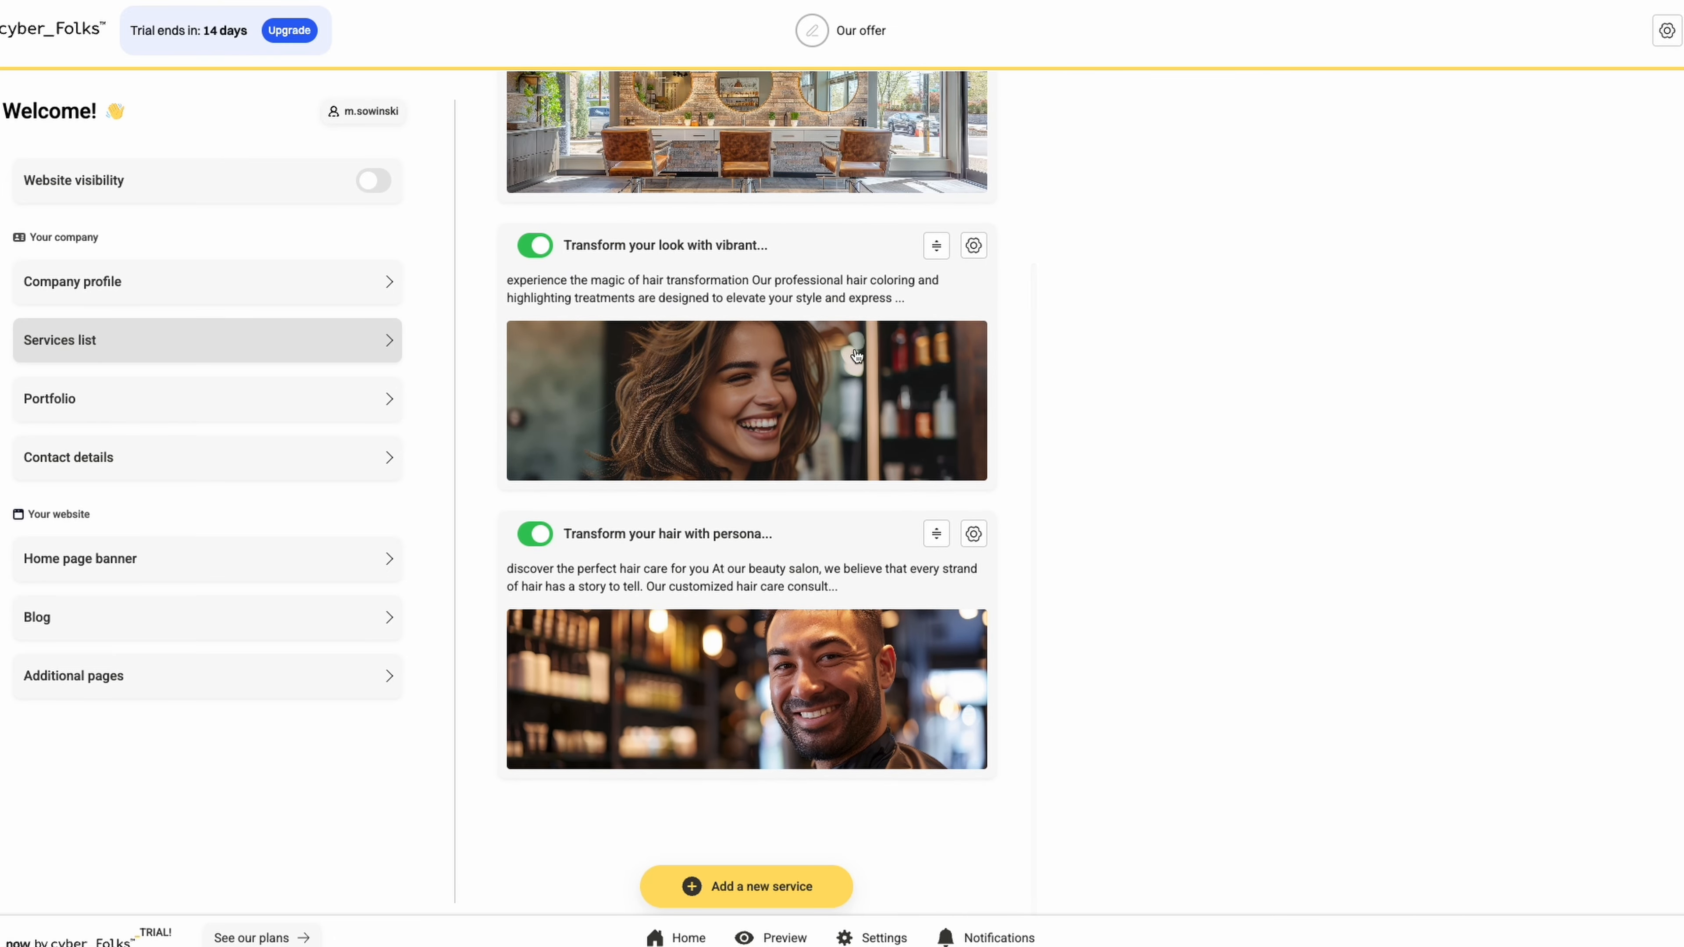
pyautogui.scroll(4, 856, 357)
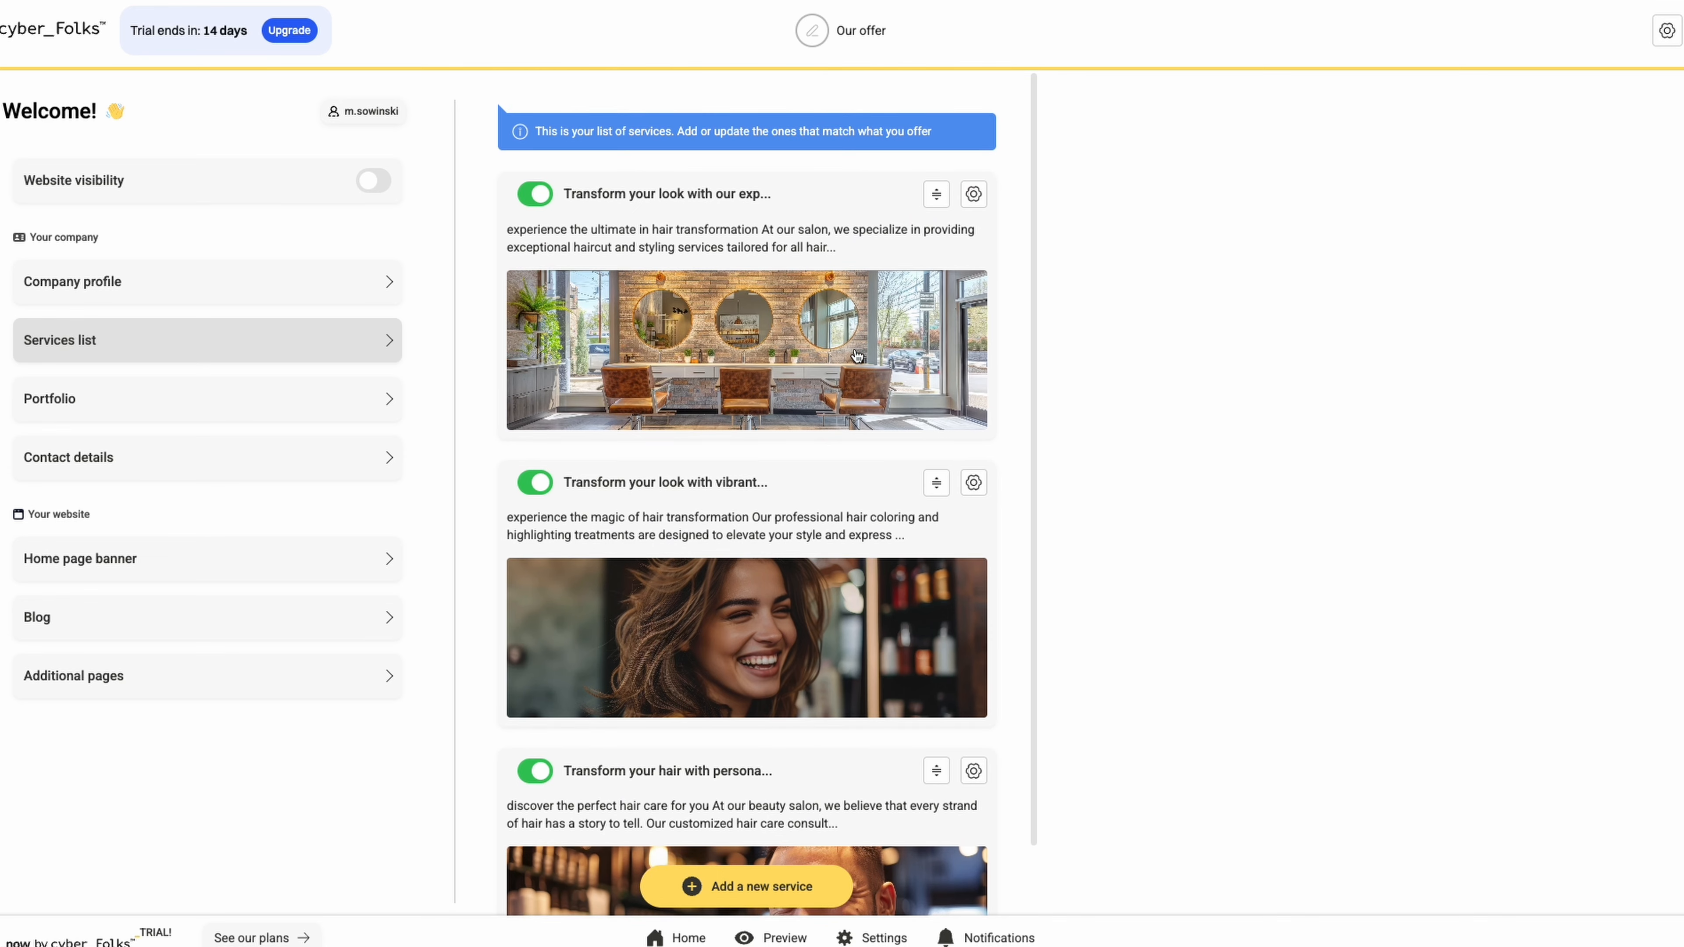
pyautogui.scroll(-3, 857, 357)
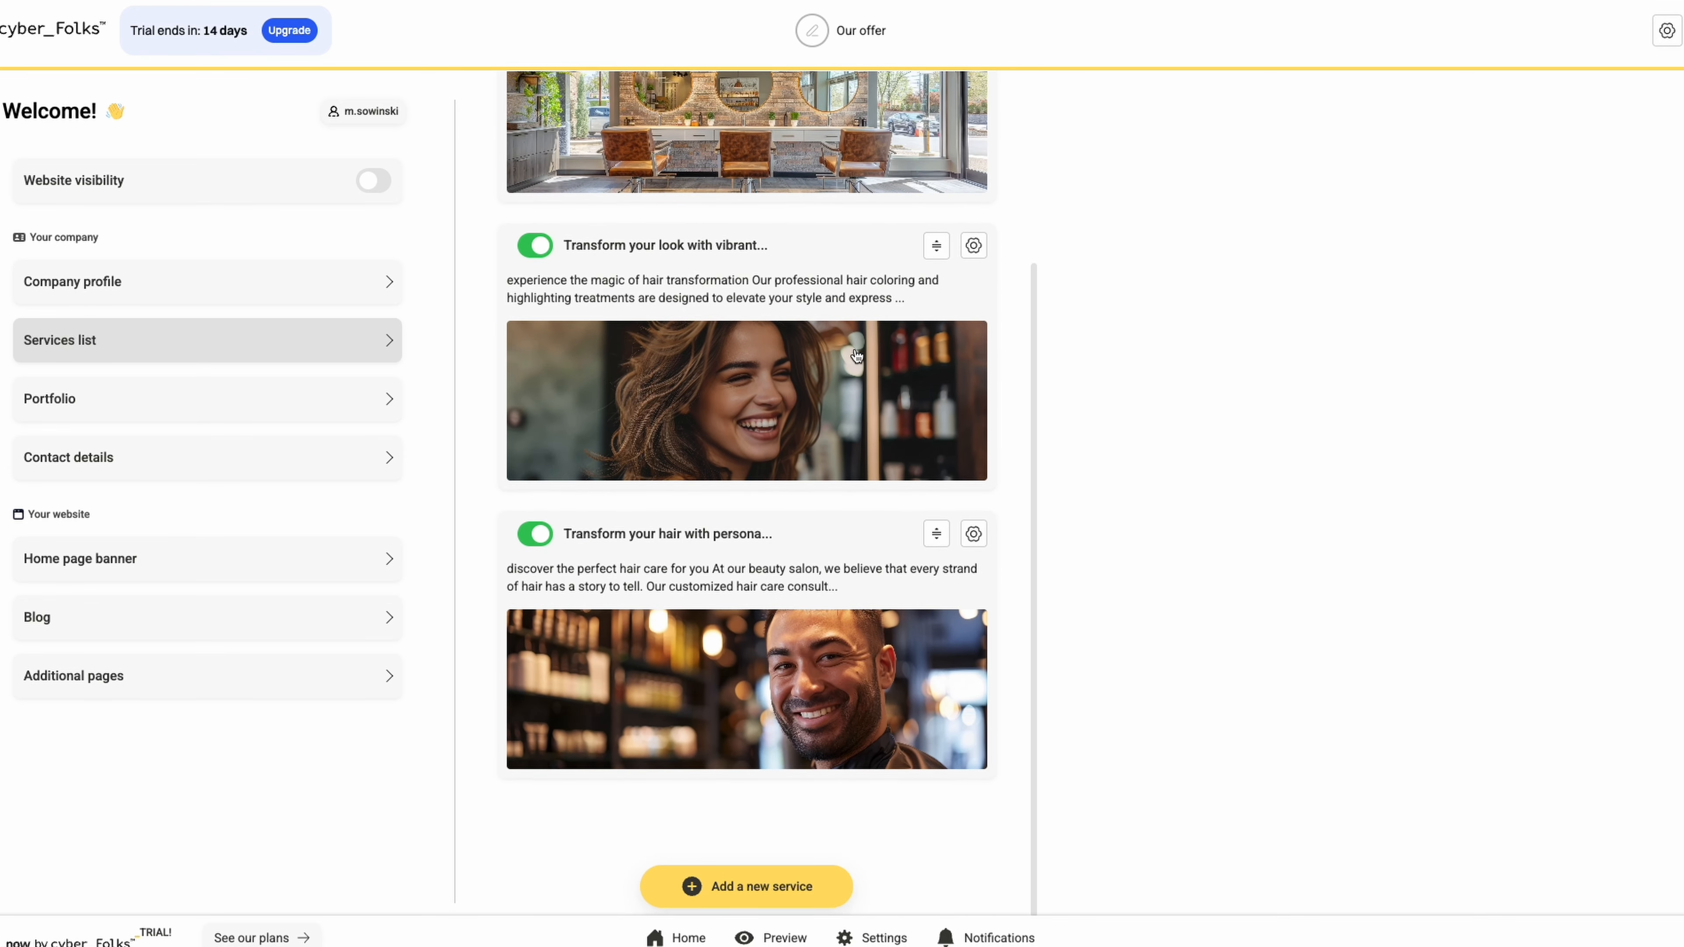
pyautogui.click(787, 892)
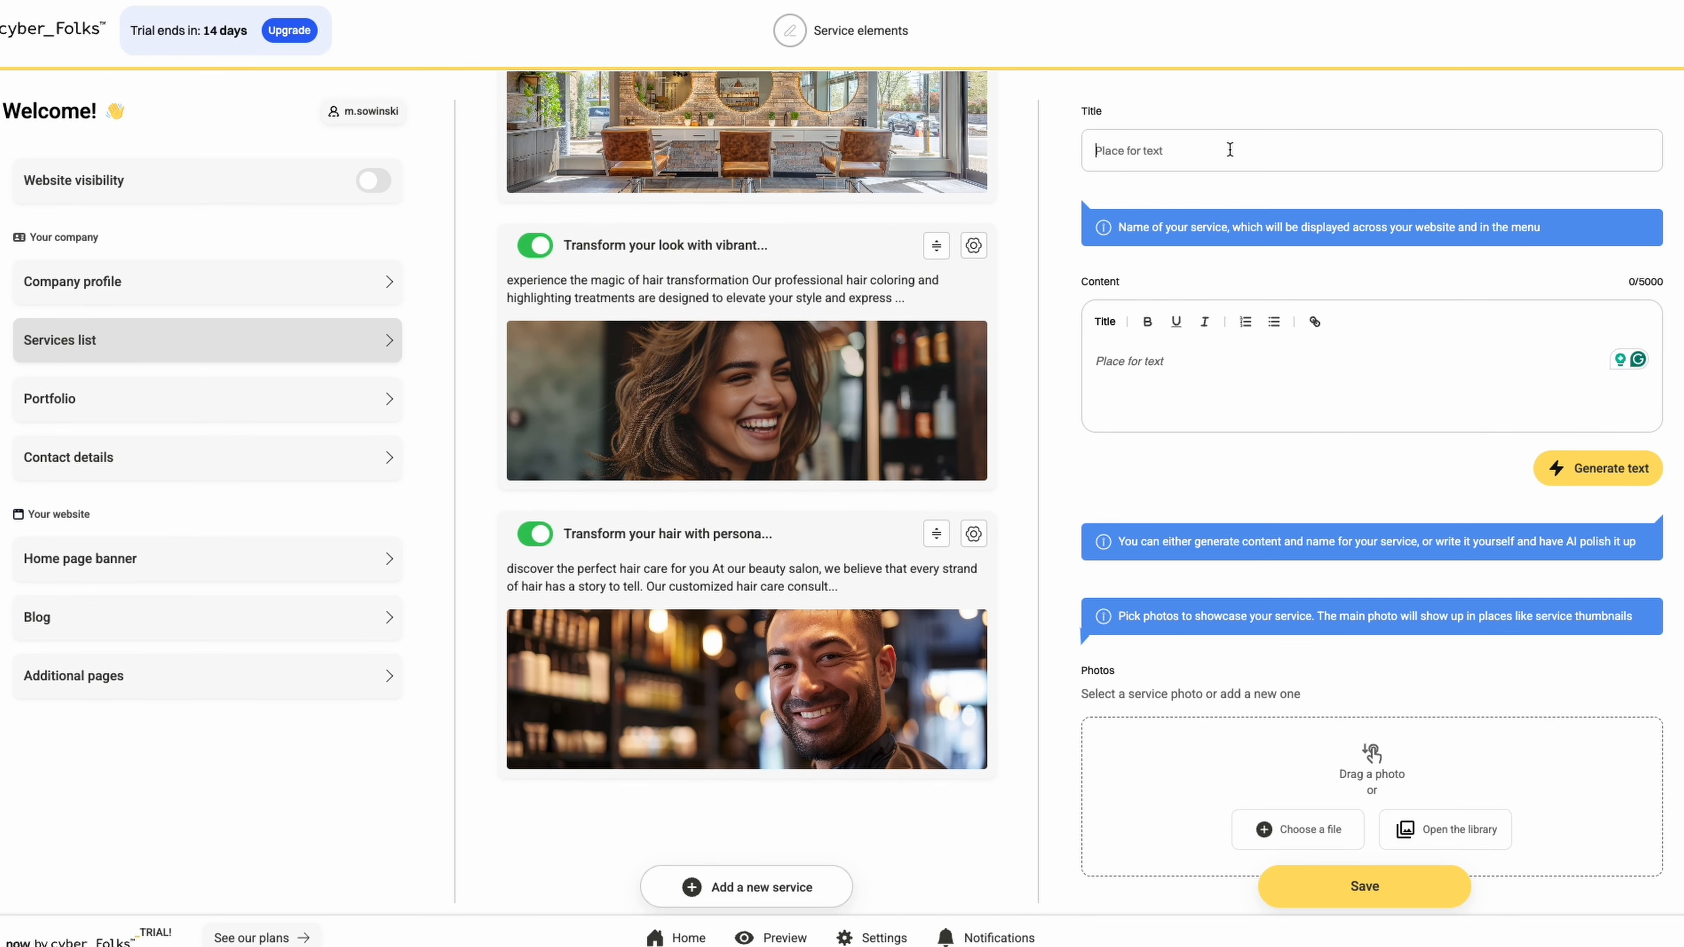
pyautogui.click(1230, 150)
pyautogui.write('Hair Coloring')
# Step: Generate new AI content for the Hair Coloring service and have the AI reword it
pyautogui.click(1593, 468)
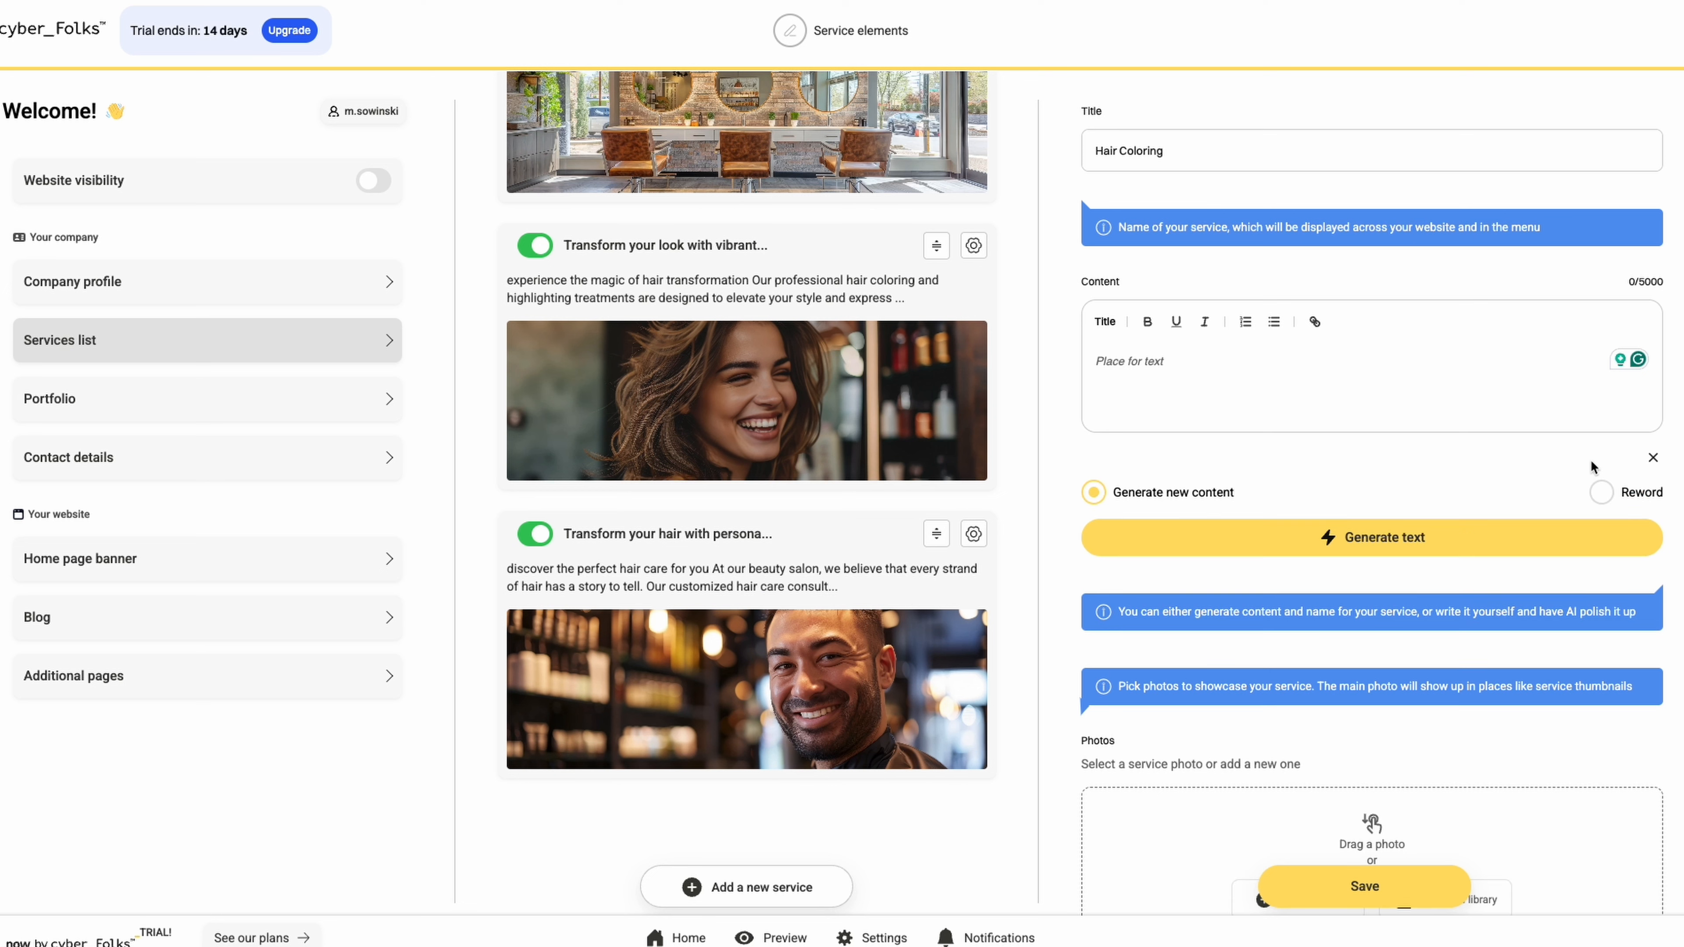
pyautogui.click(1423, 537)
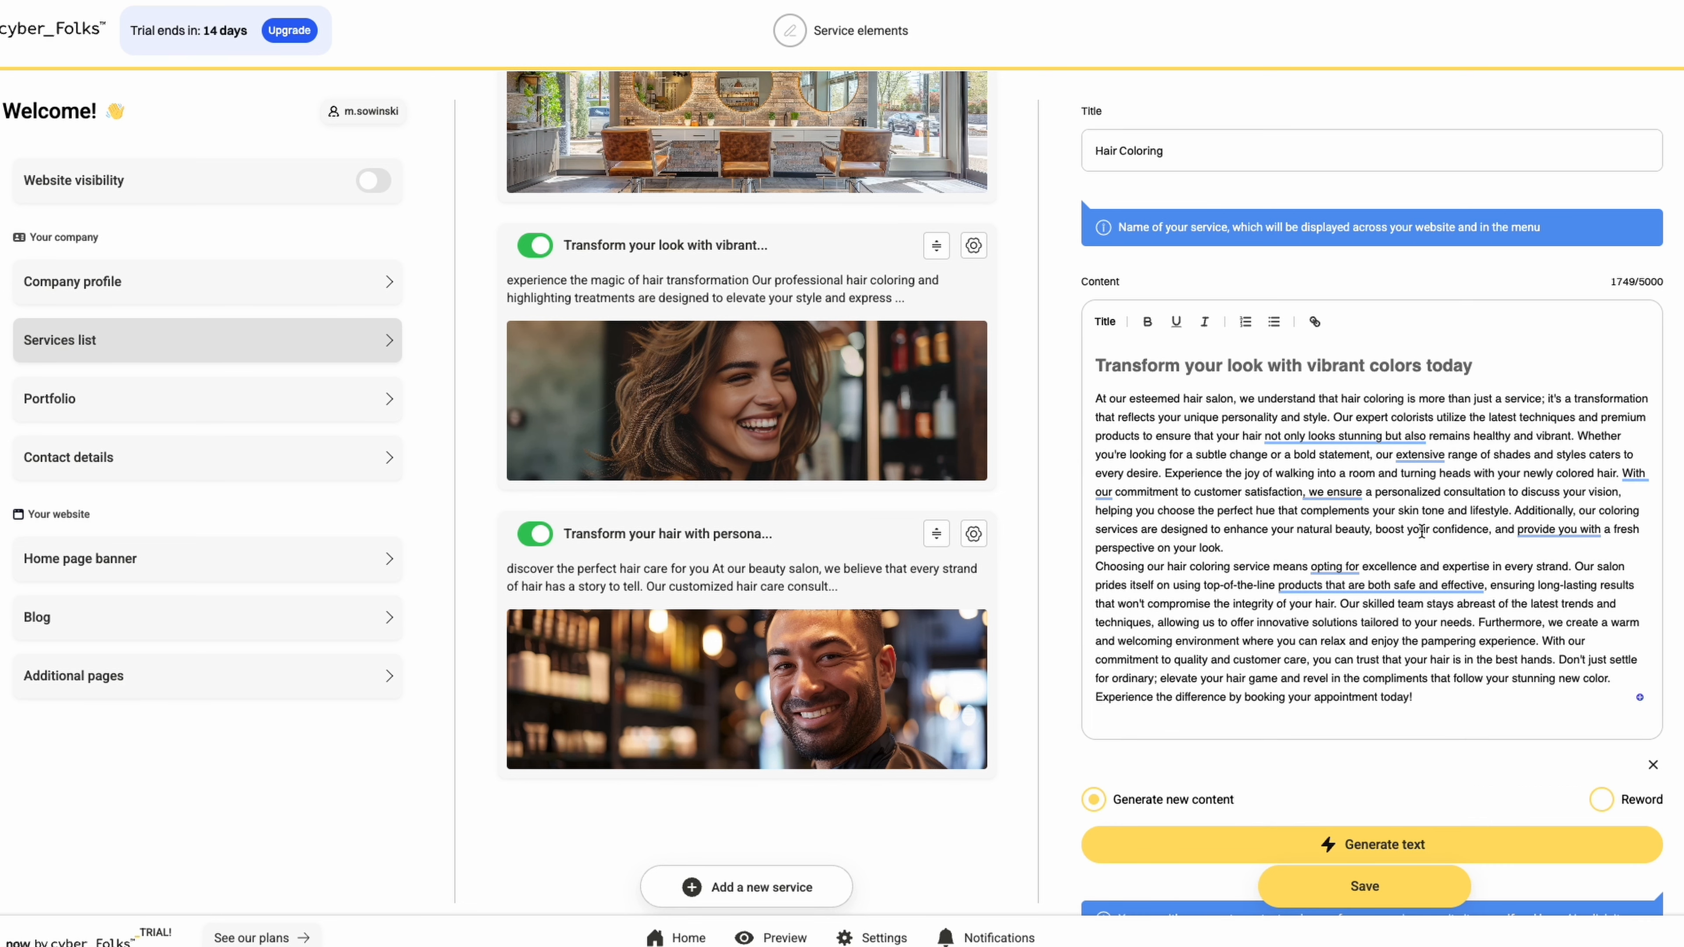
pyautogui.scroll(-3, 1412, 543)
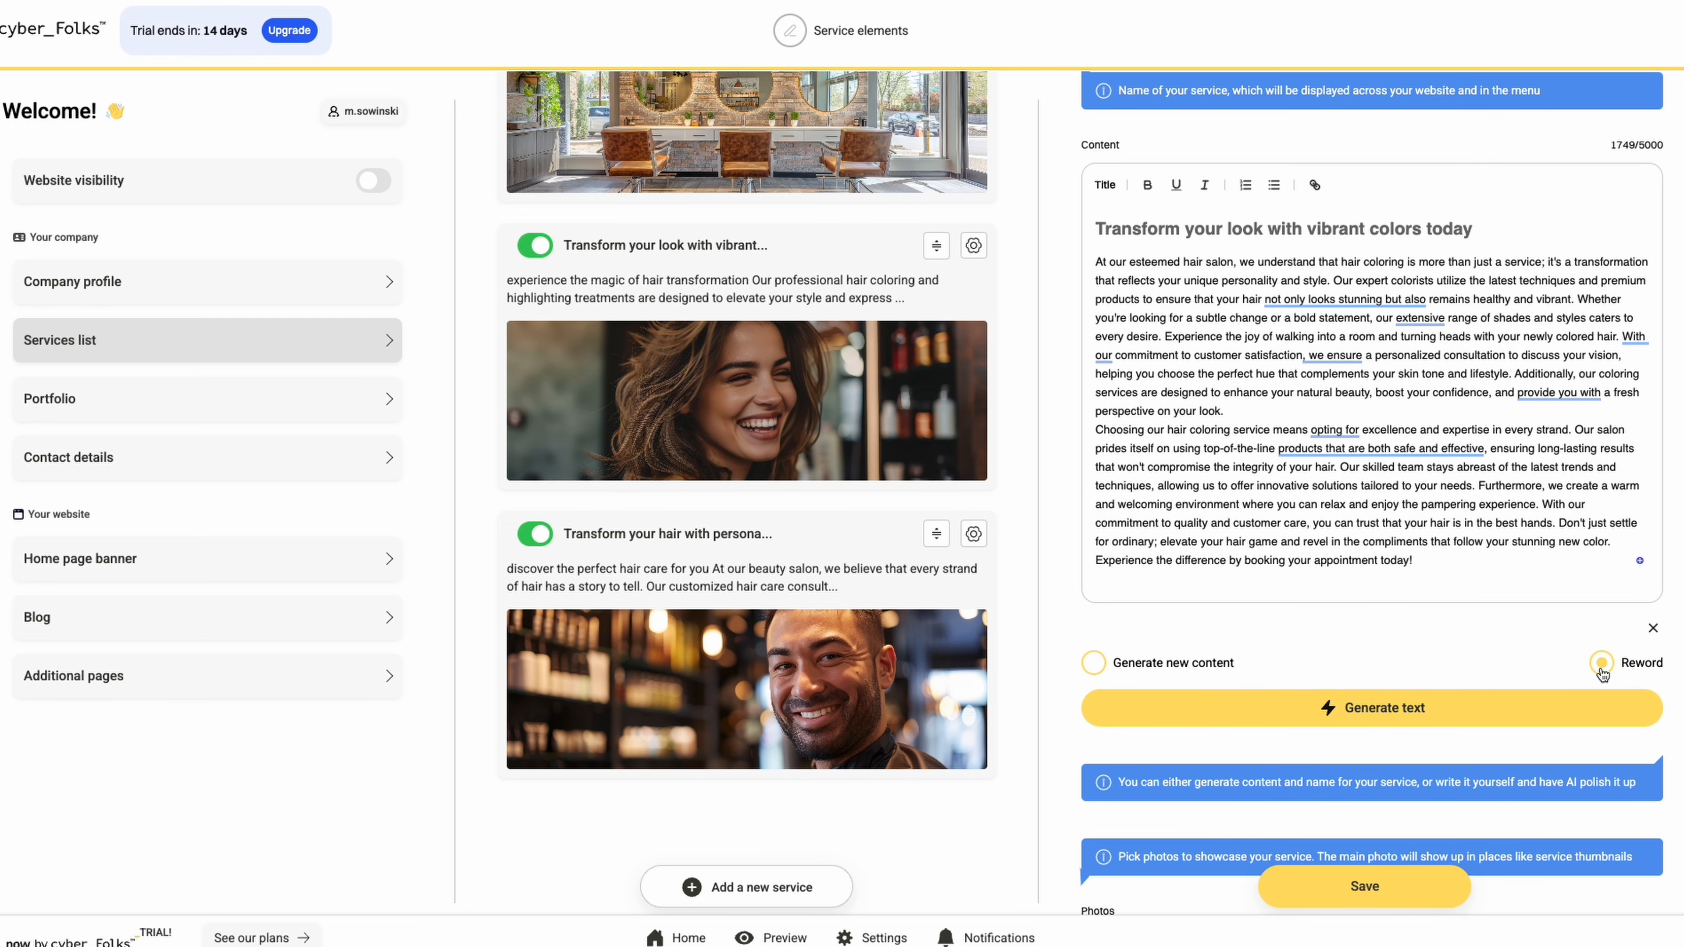
pyautogui.click(1490, 708)
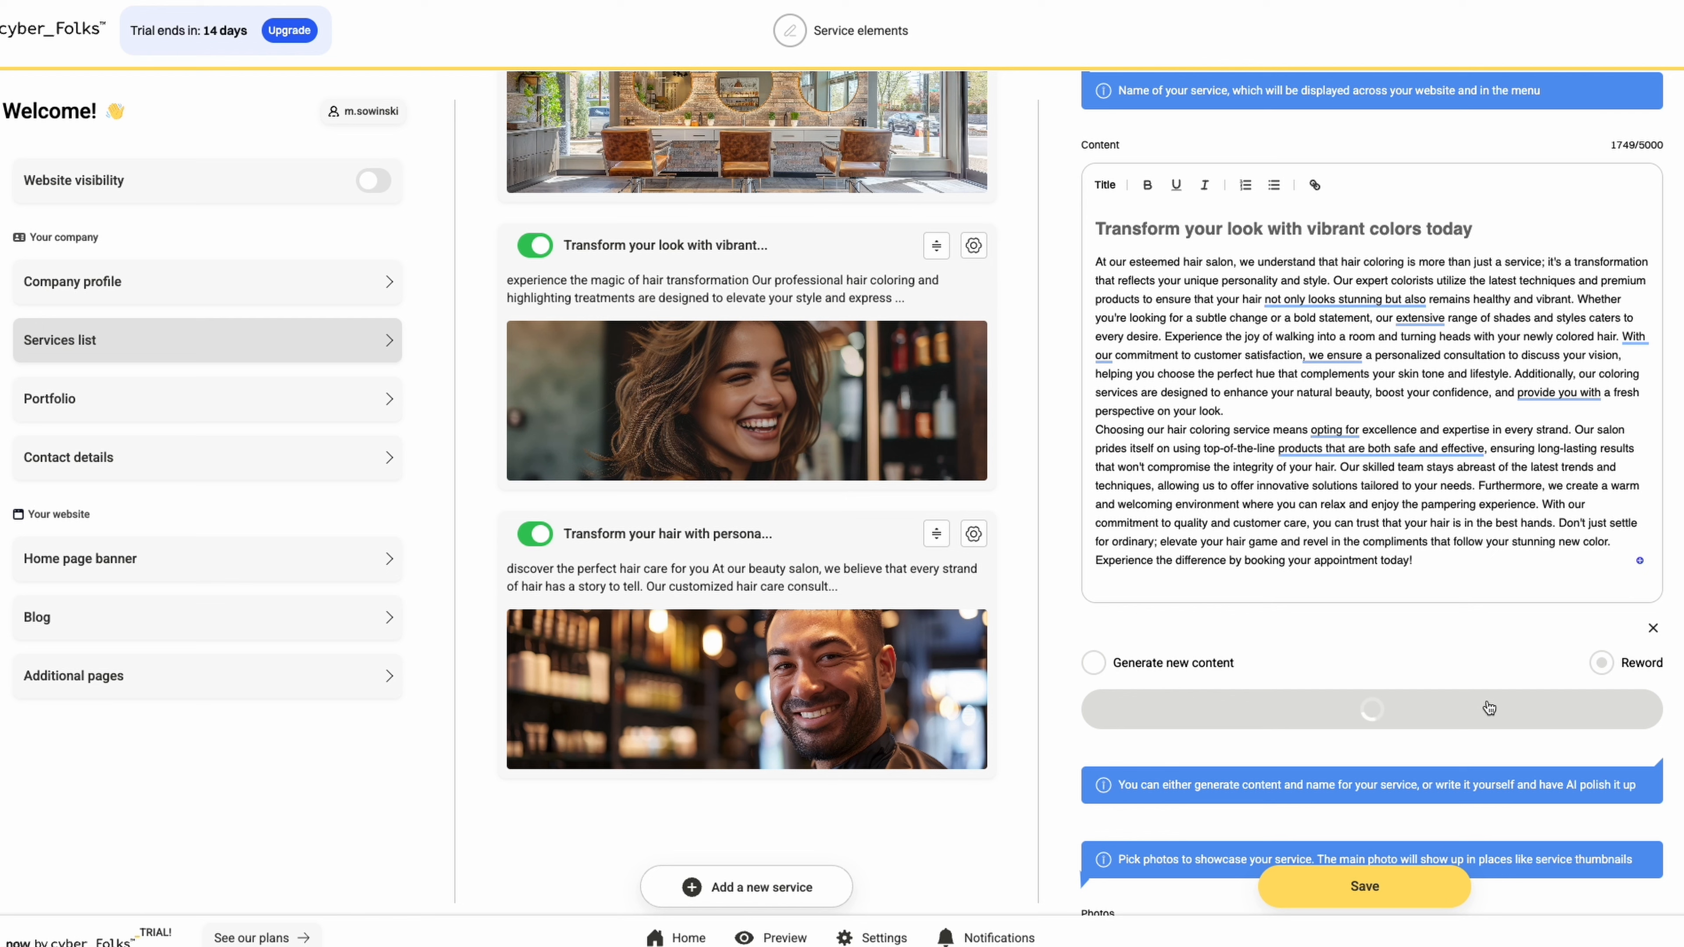
# Step: Add the library photo of the woman with blue and pink hair to the Hair Coloring service
pyautogui.scroll(-5, 1486, 706)
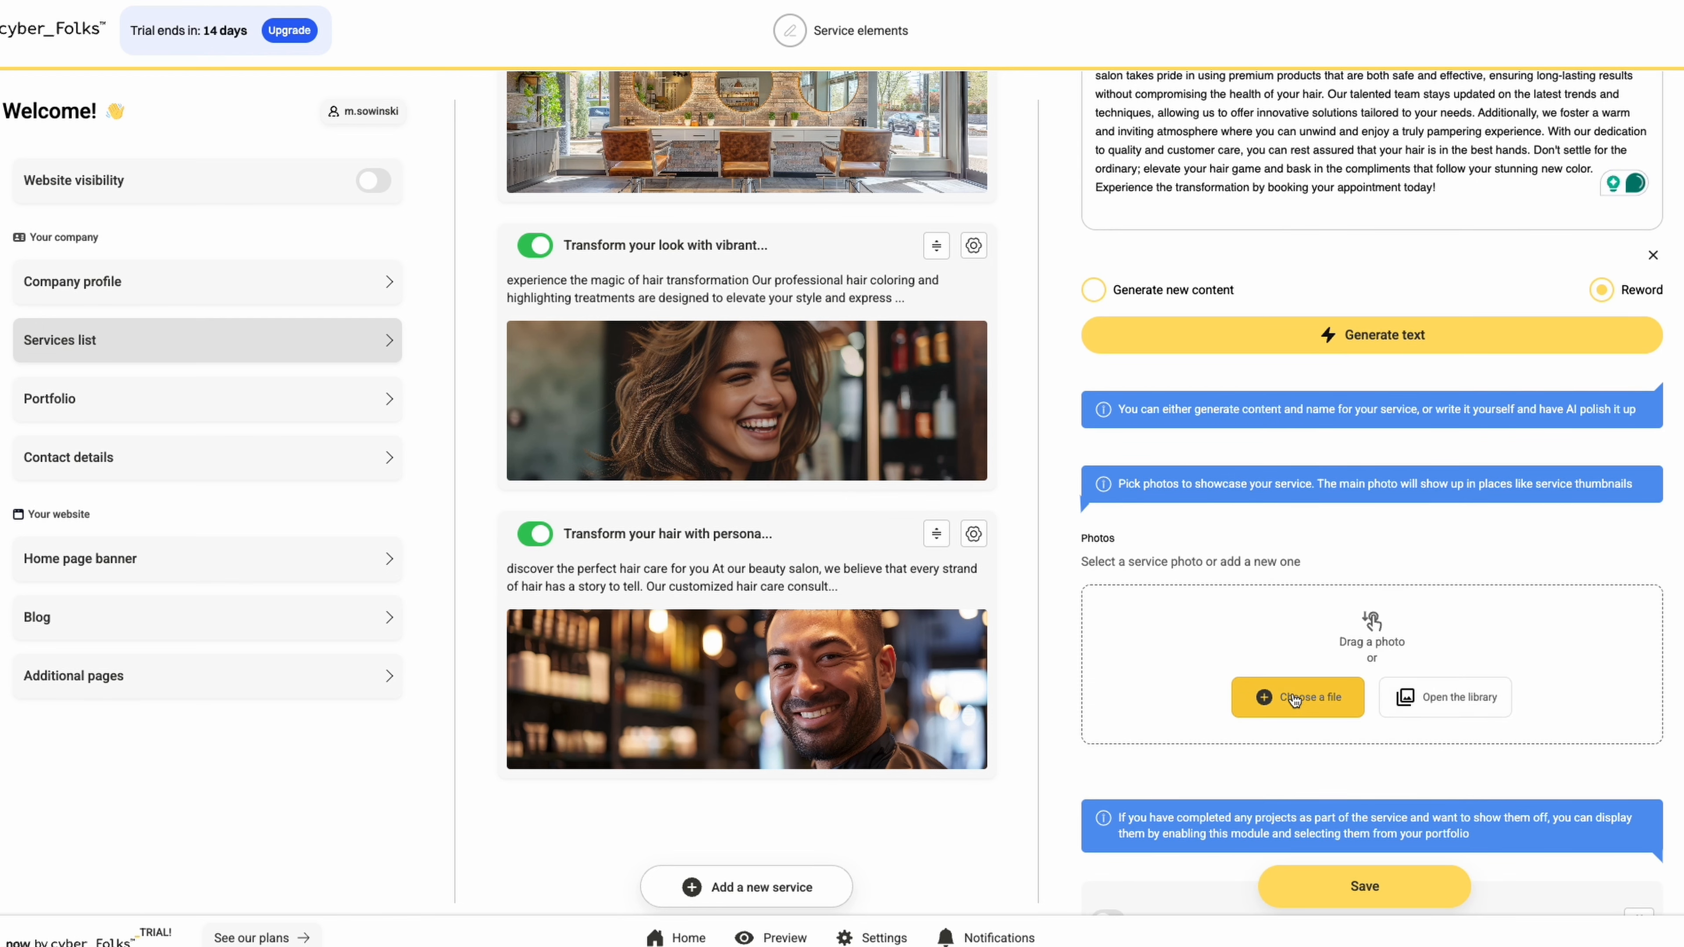
pyautogui.click(1427, 699)
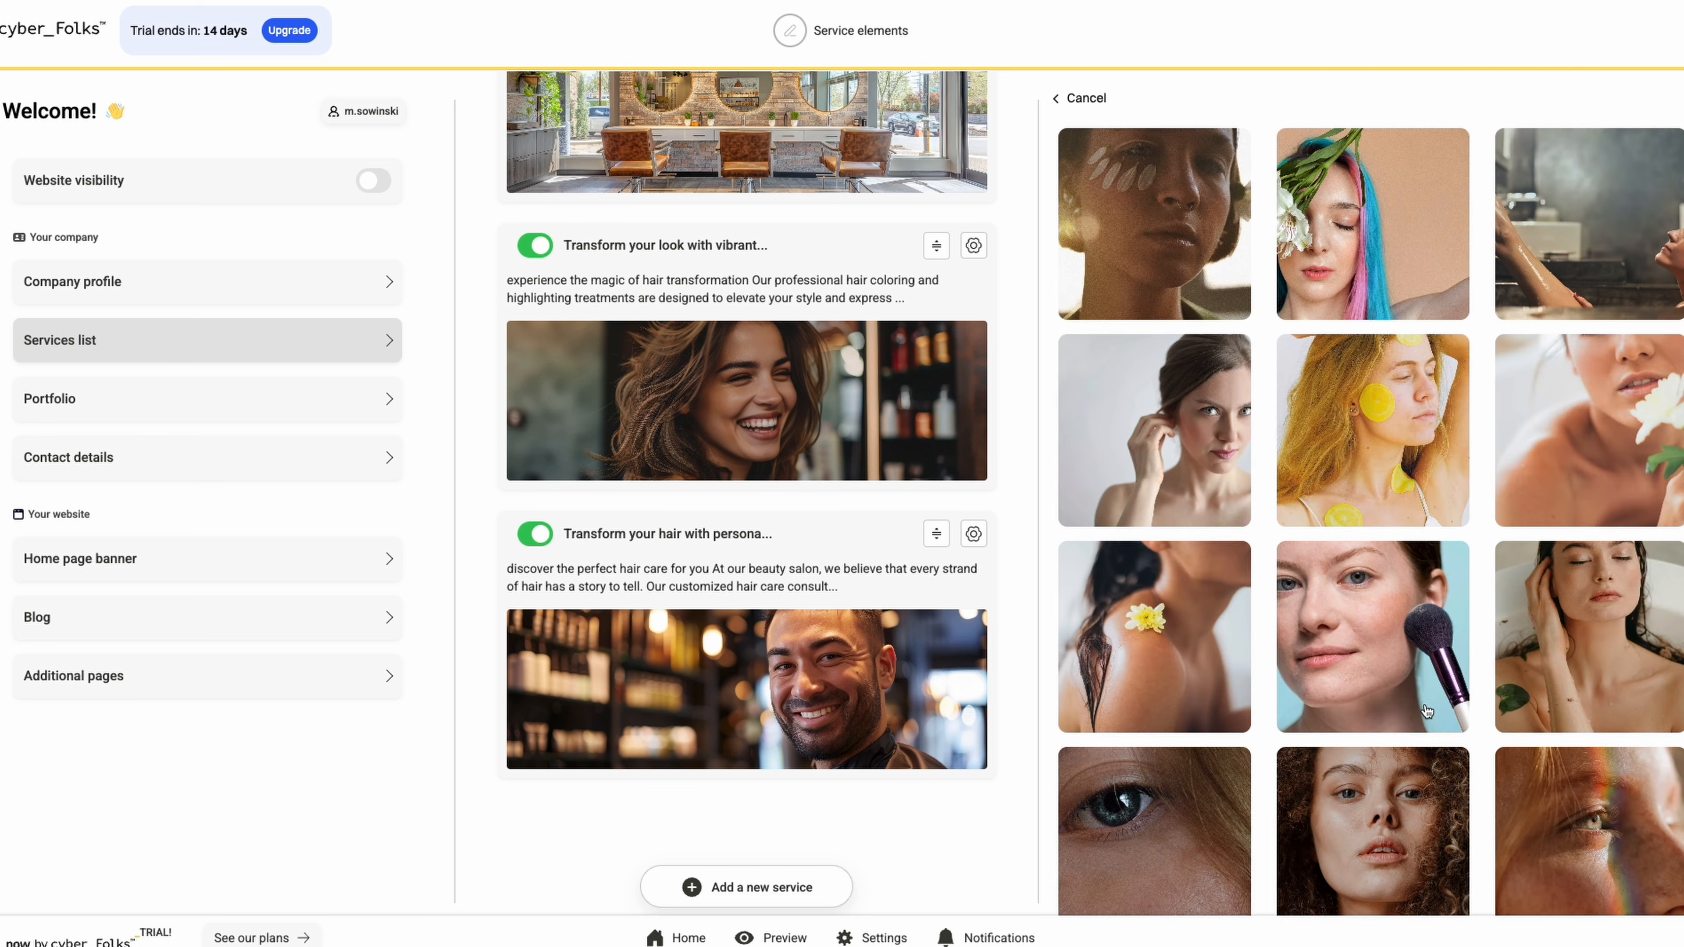
pyautogui.scroll(-10, 1371, 507)
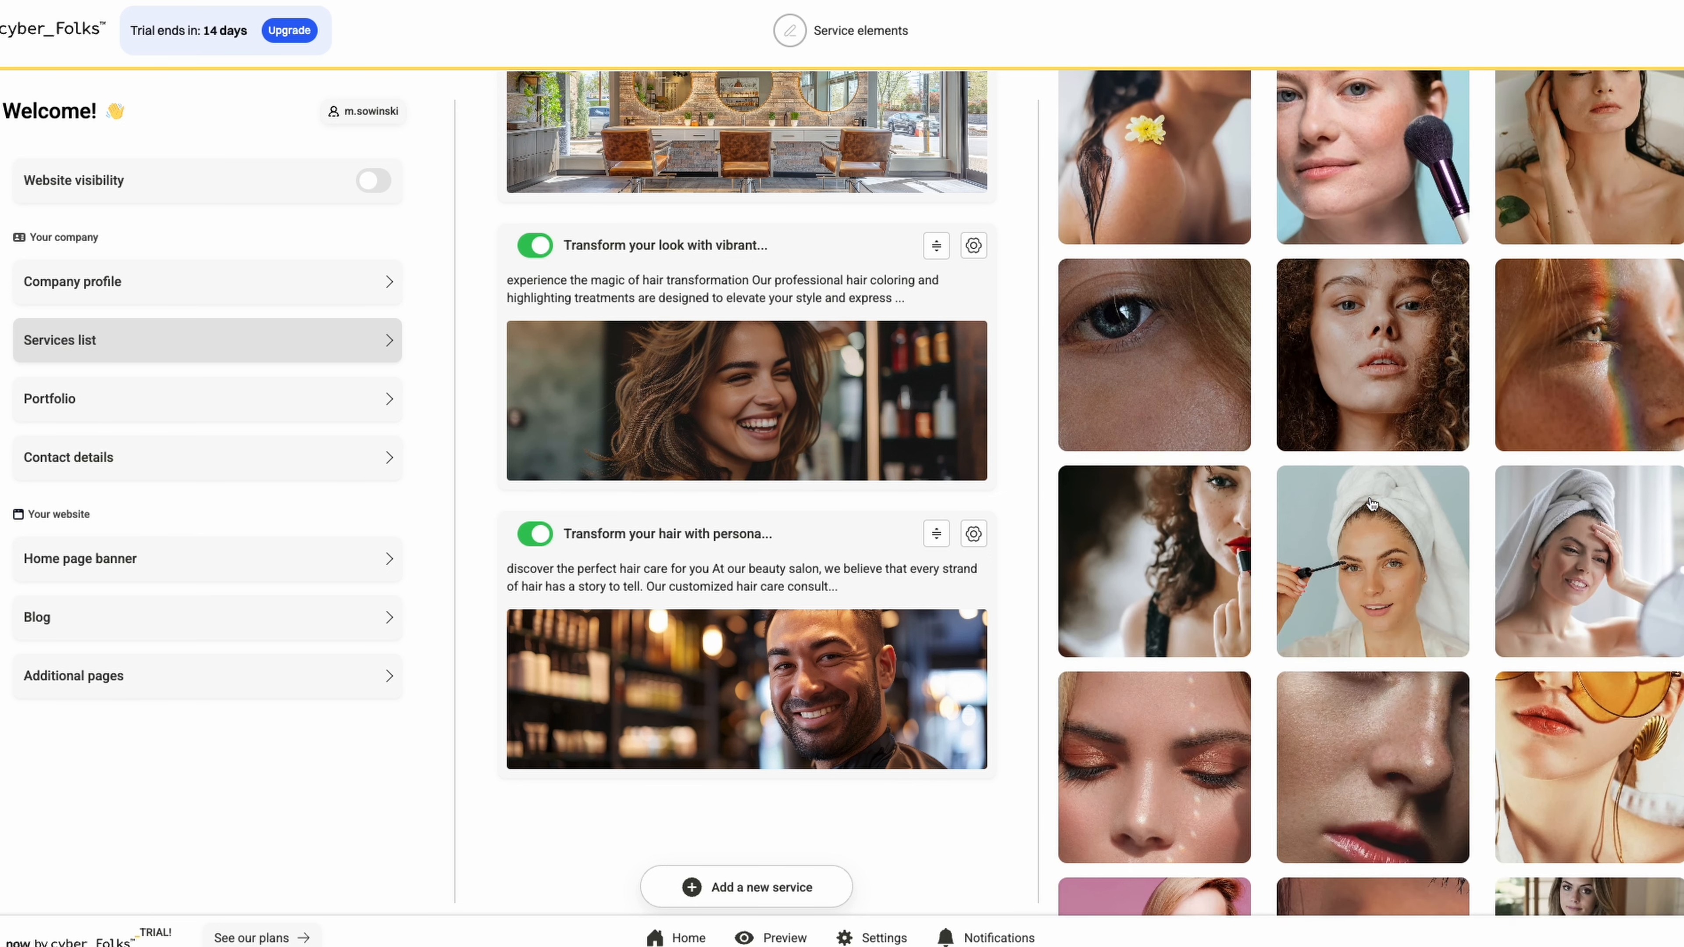
pyautogui.scroll(10, 1371, 506)
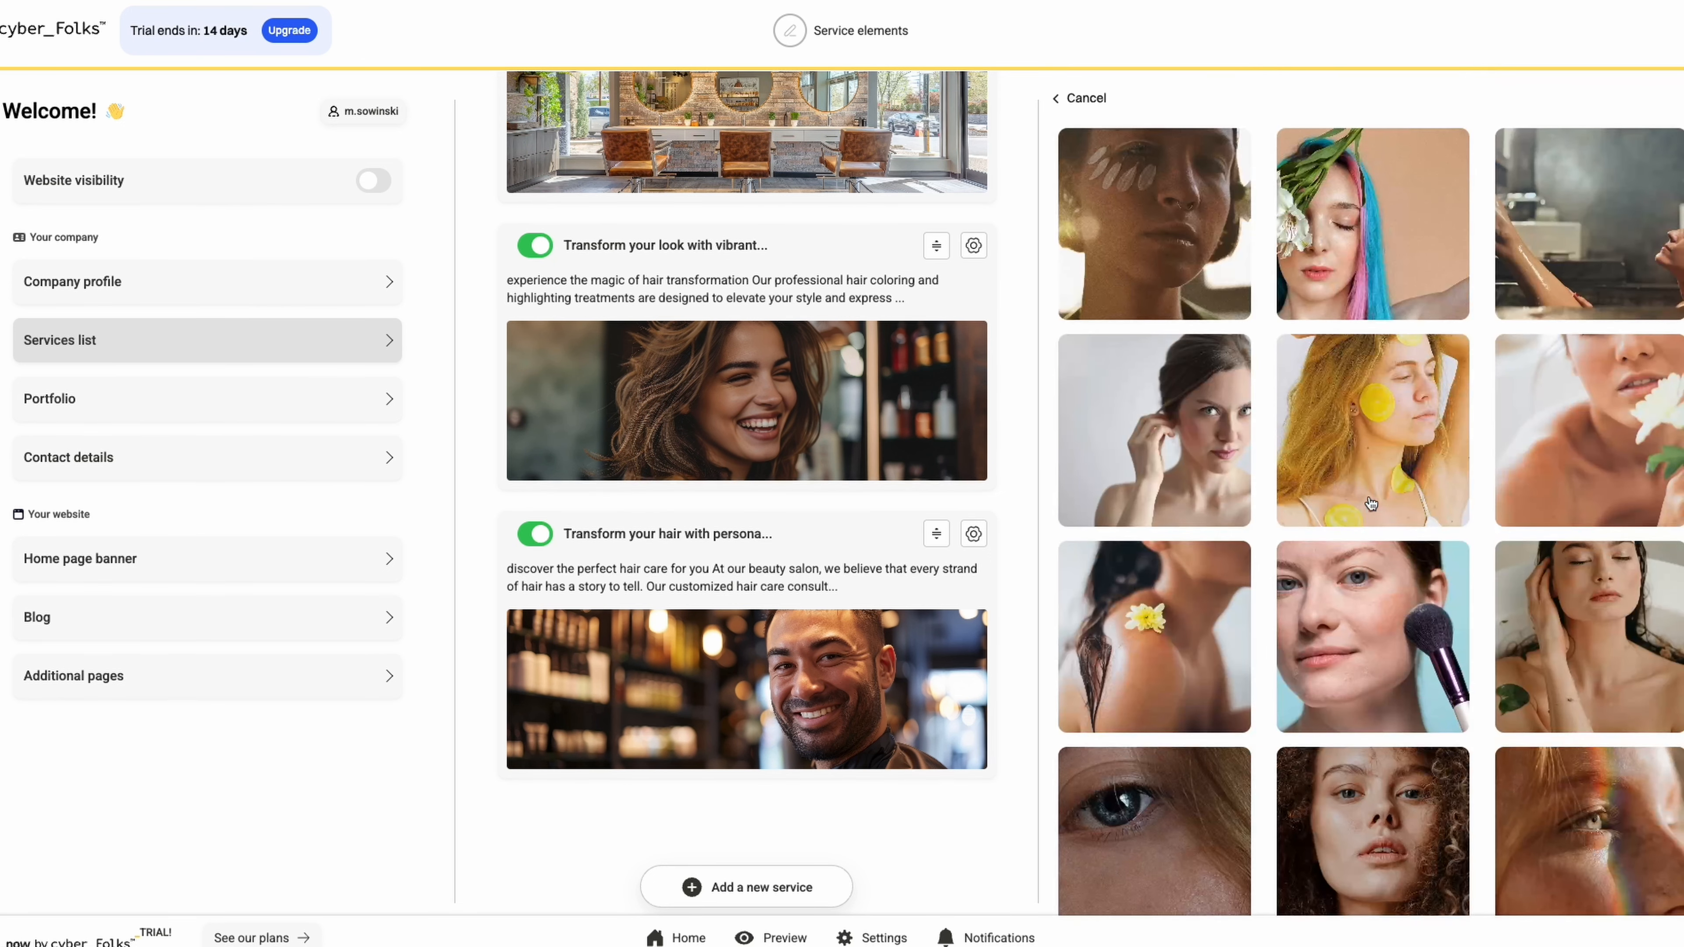
pyautogui.click(1370, 307)
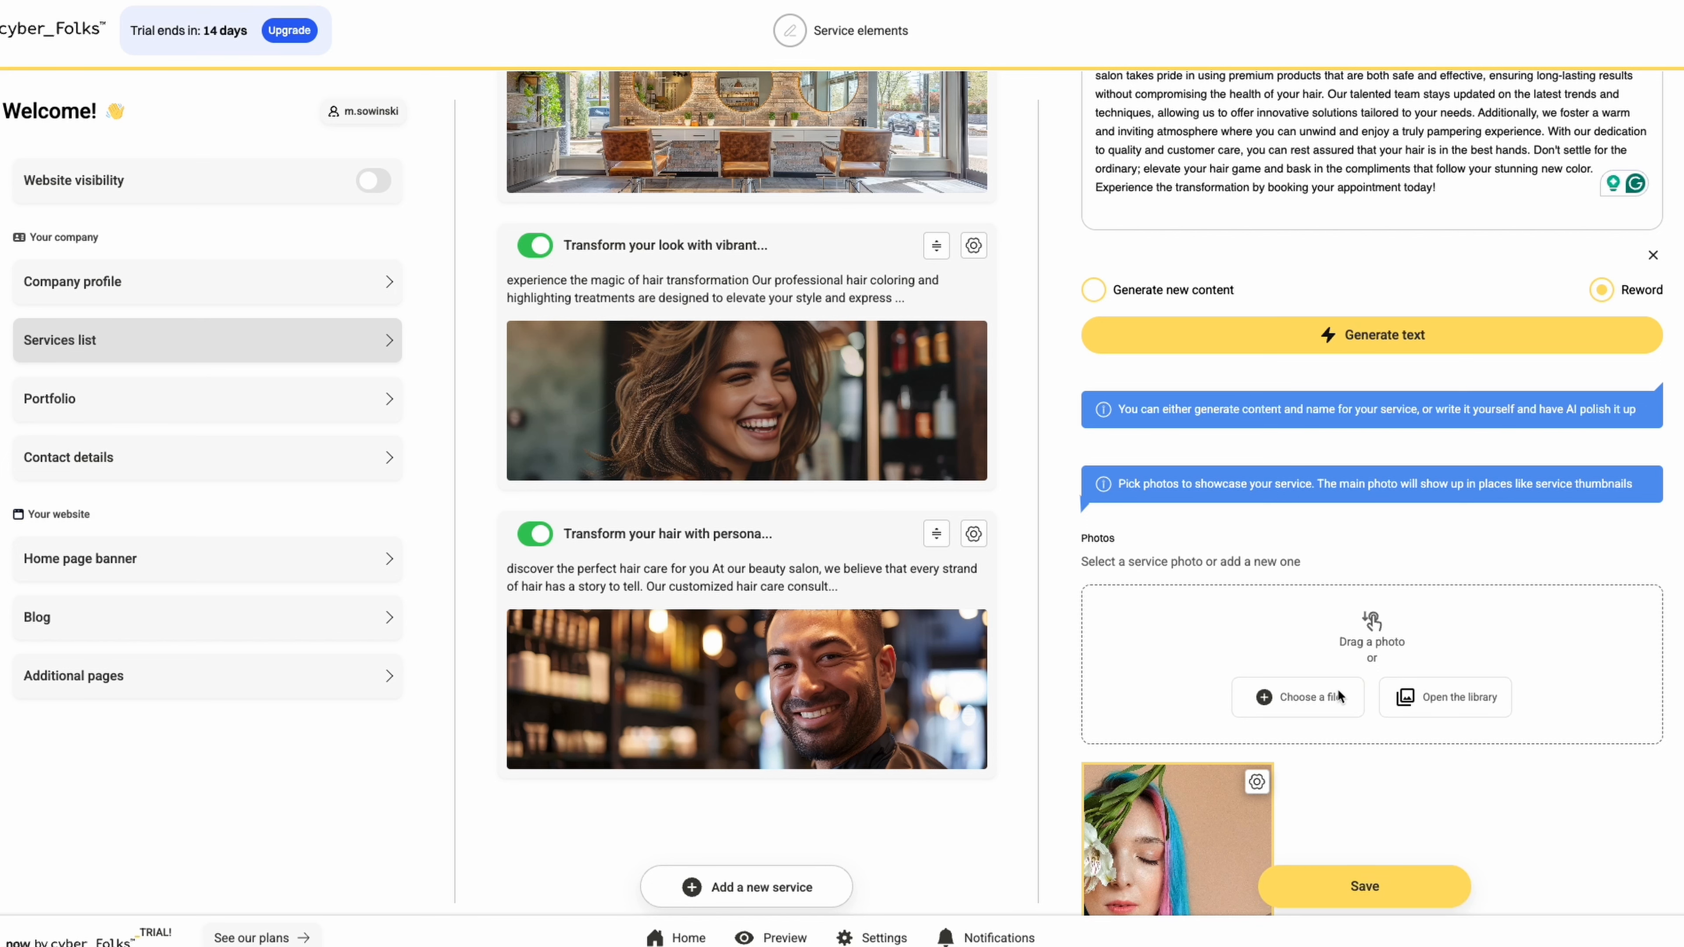
# Step: Enable the contact form for the Hair Coloring service, leave Realisations disabled and save the service
pyautogui.scroll(-3, 1337, 693)
pyautogui.scroll(-5, 1337, 688)
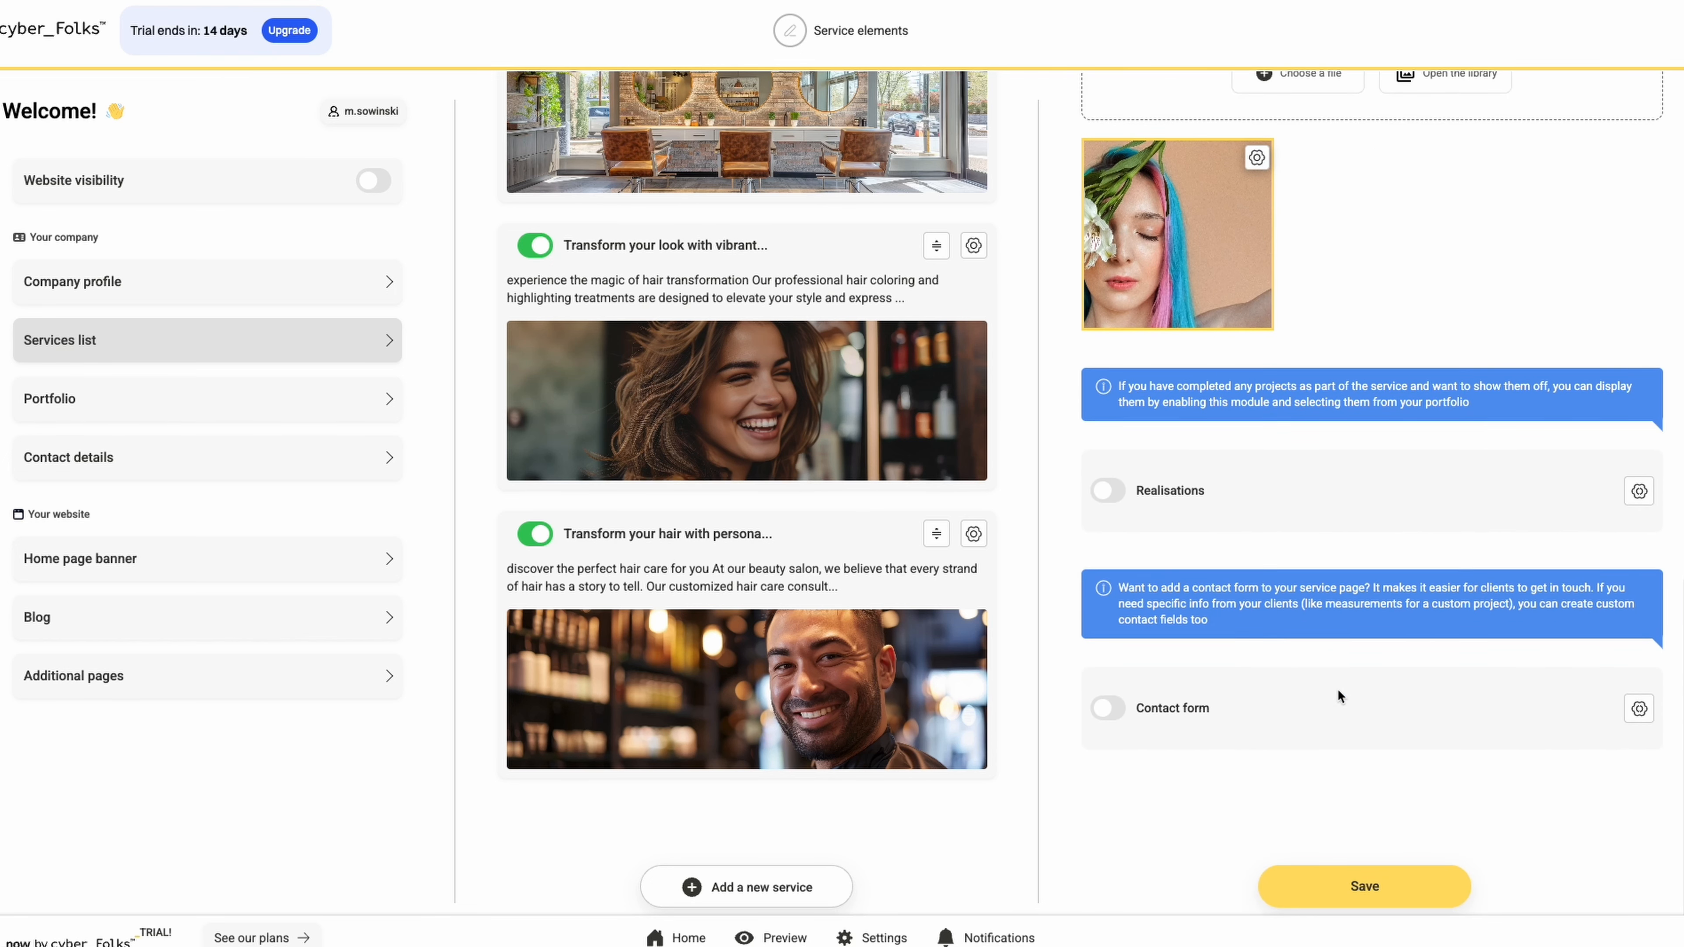
pyautogui.click(1111, 710)
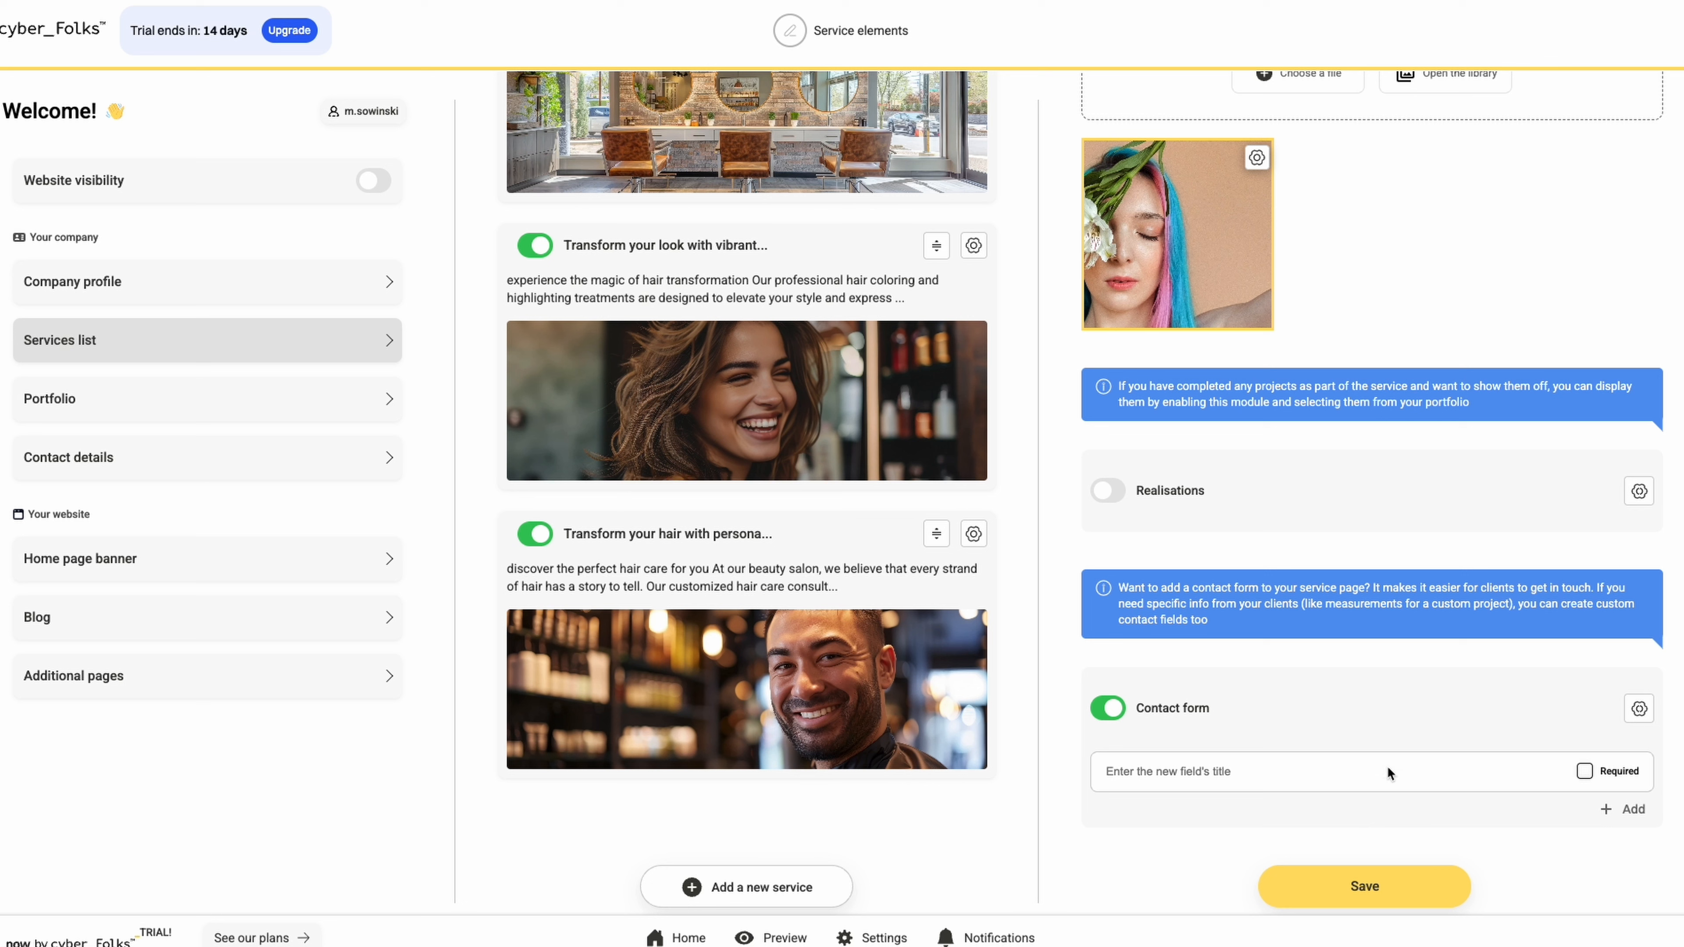
pyautogui.click(1106, 492)
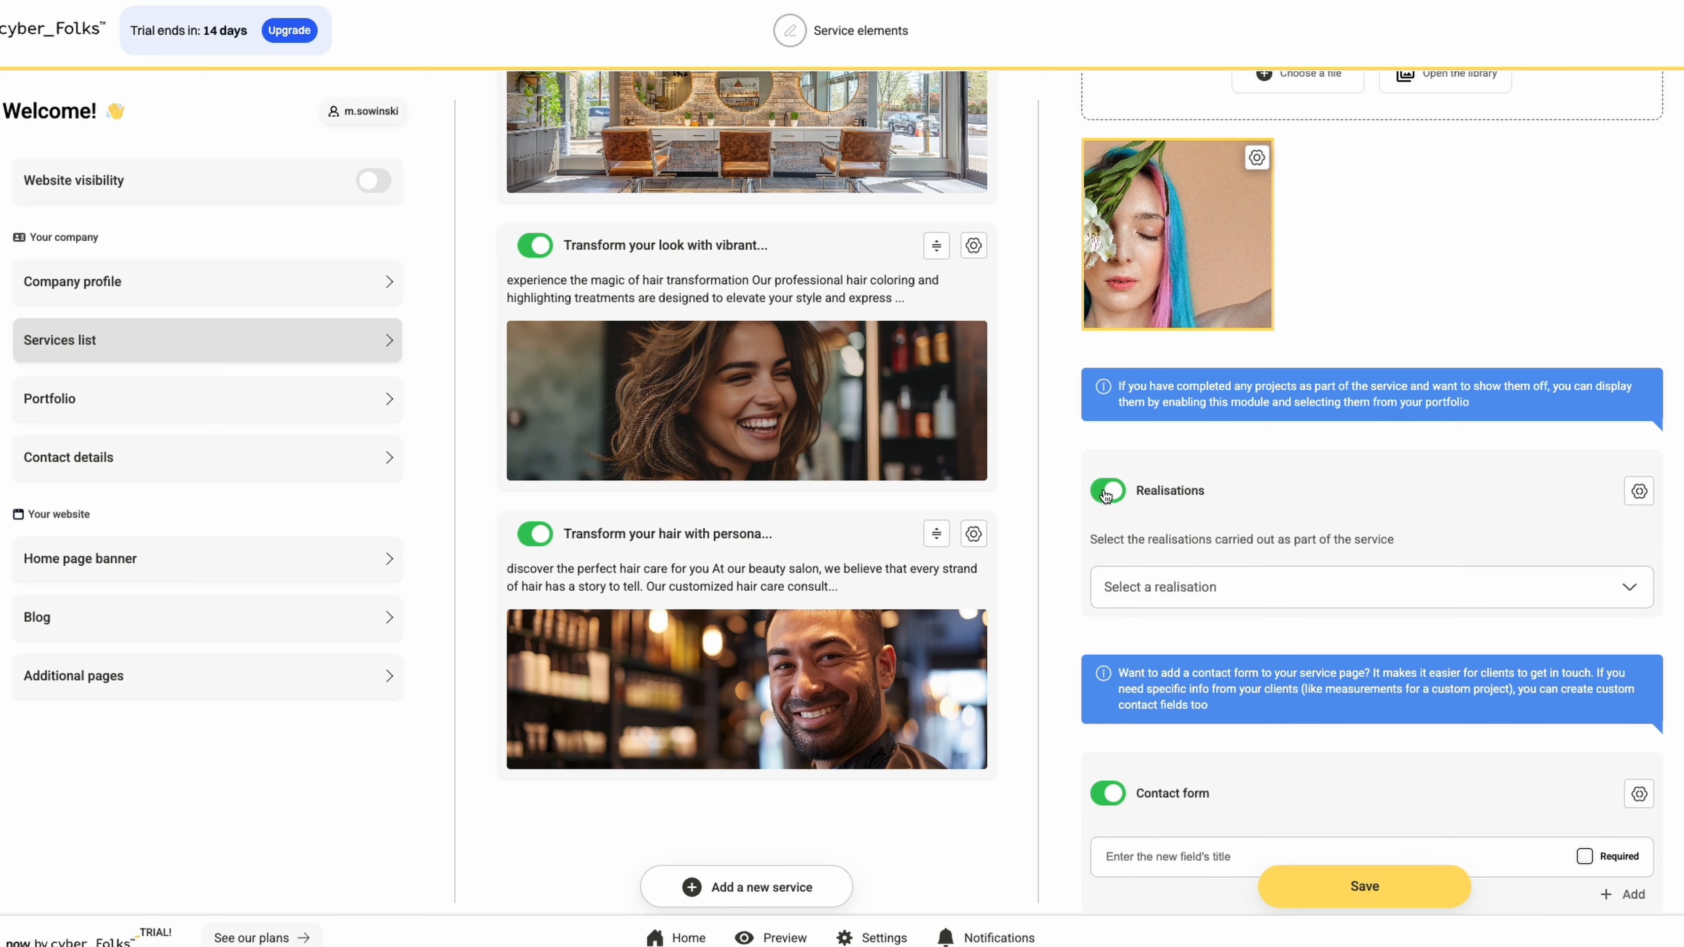
pyautogui.click(1106, 494)
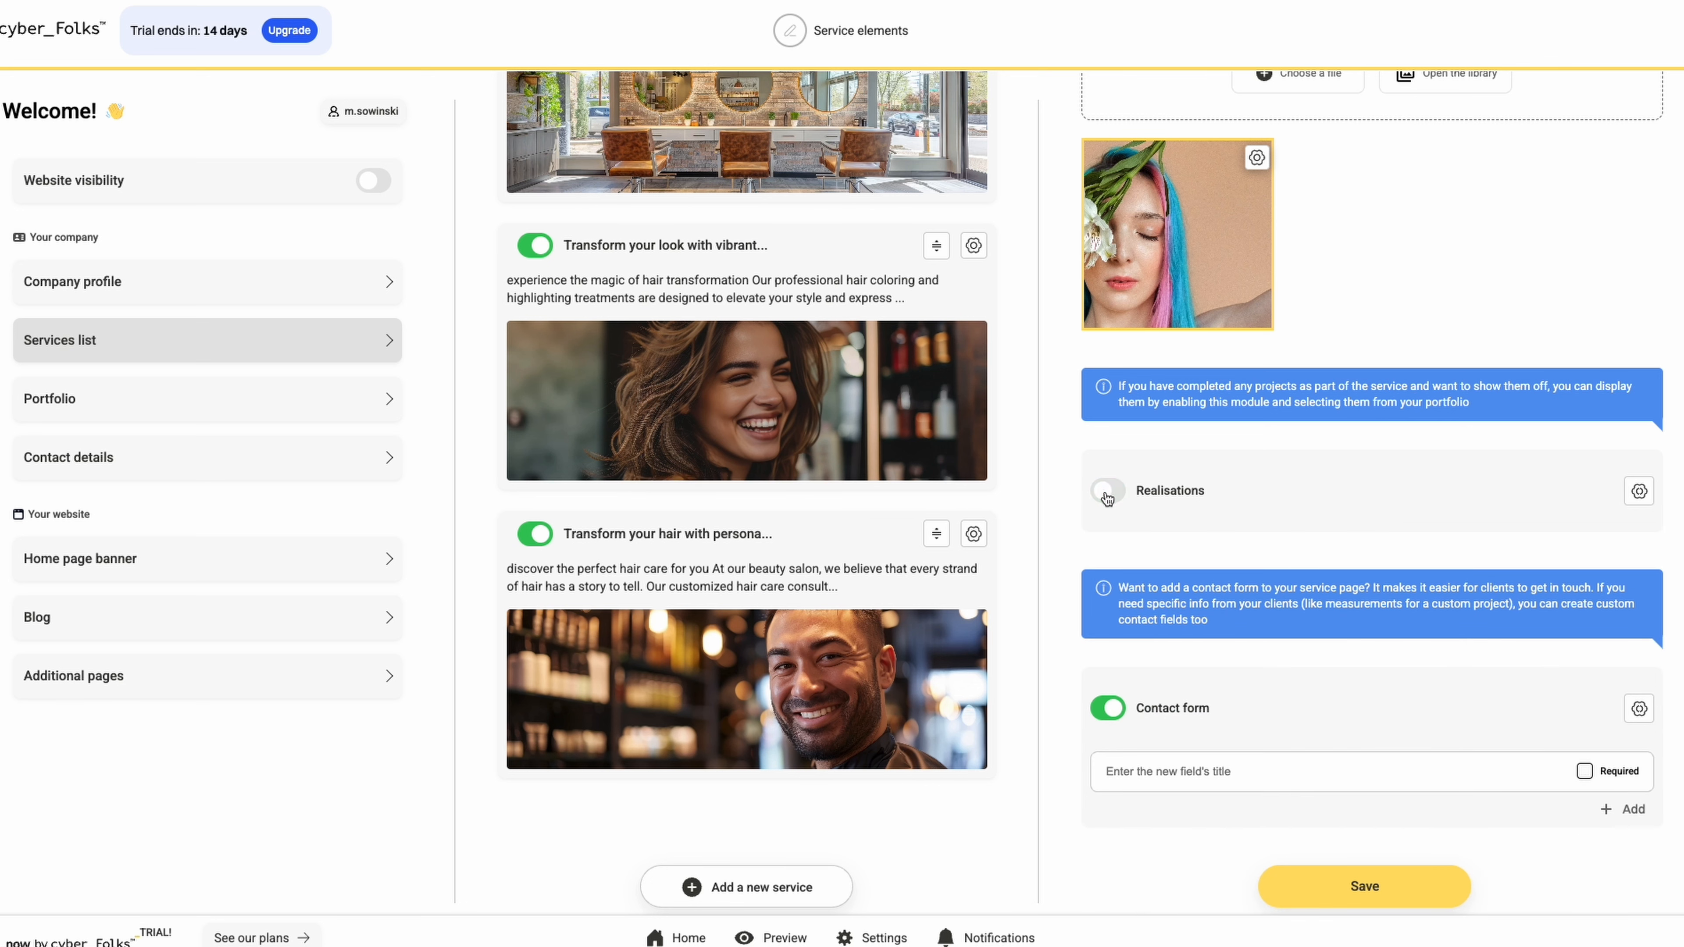
pyautogui.click(1303, 889)
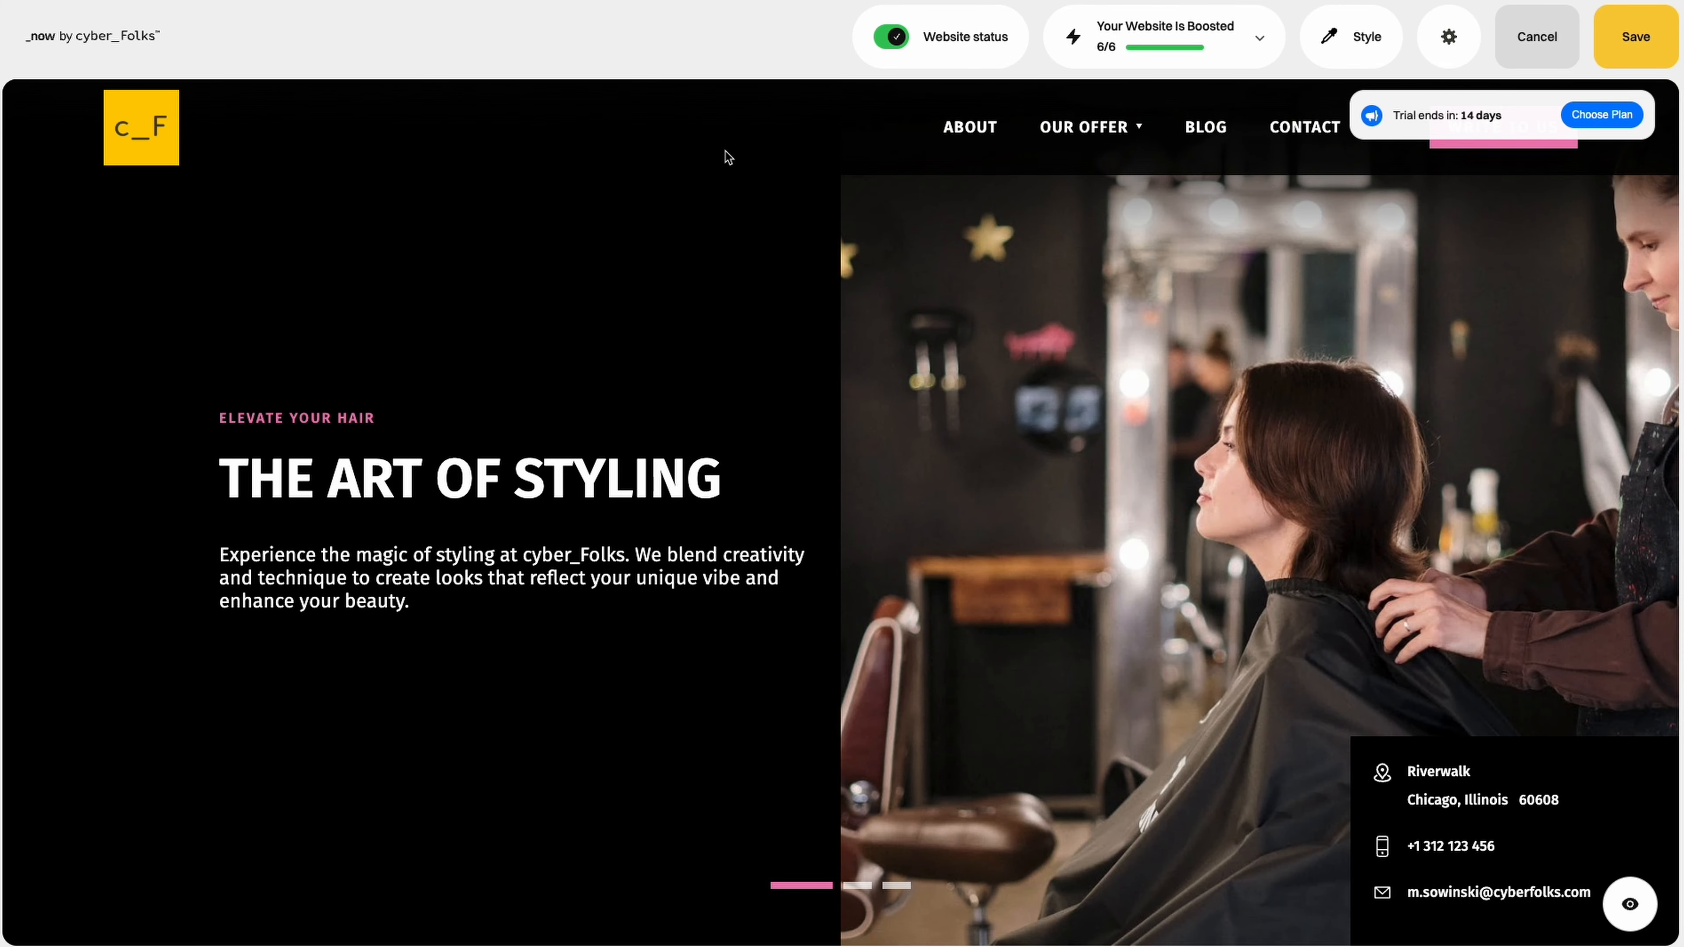
# Step: Generate new AI content for the subheader of the "The art of styling" banner and save the website
pyautogui.click(727, 333)
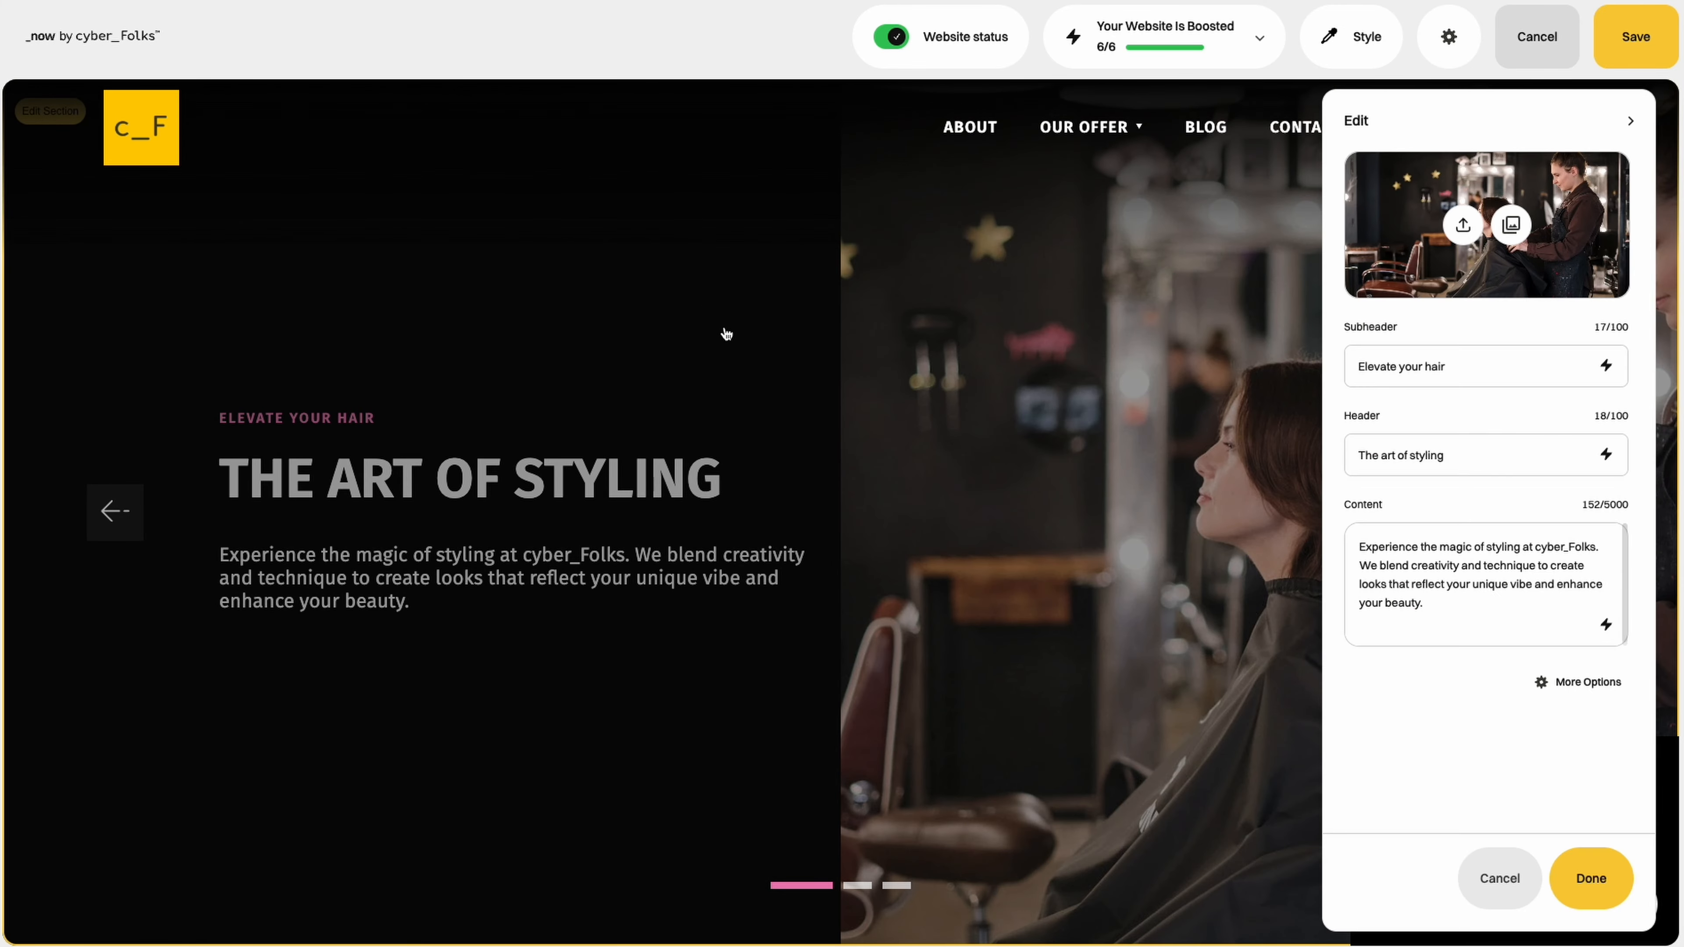
pyautogui.moveTo(1529, 377); pyautogui.dragTo(1341, 378)
pyautogui.click(1488, 367)
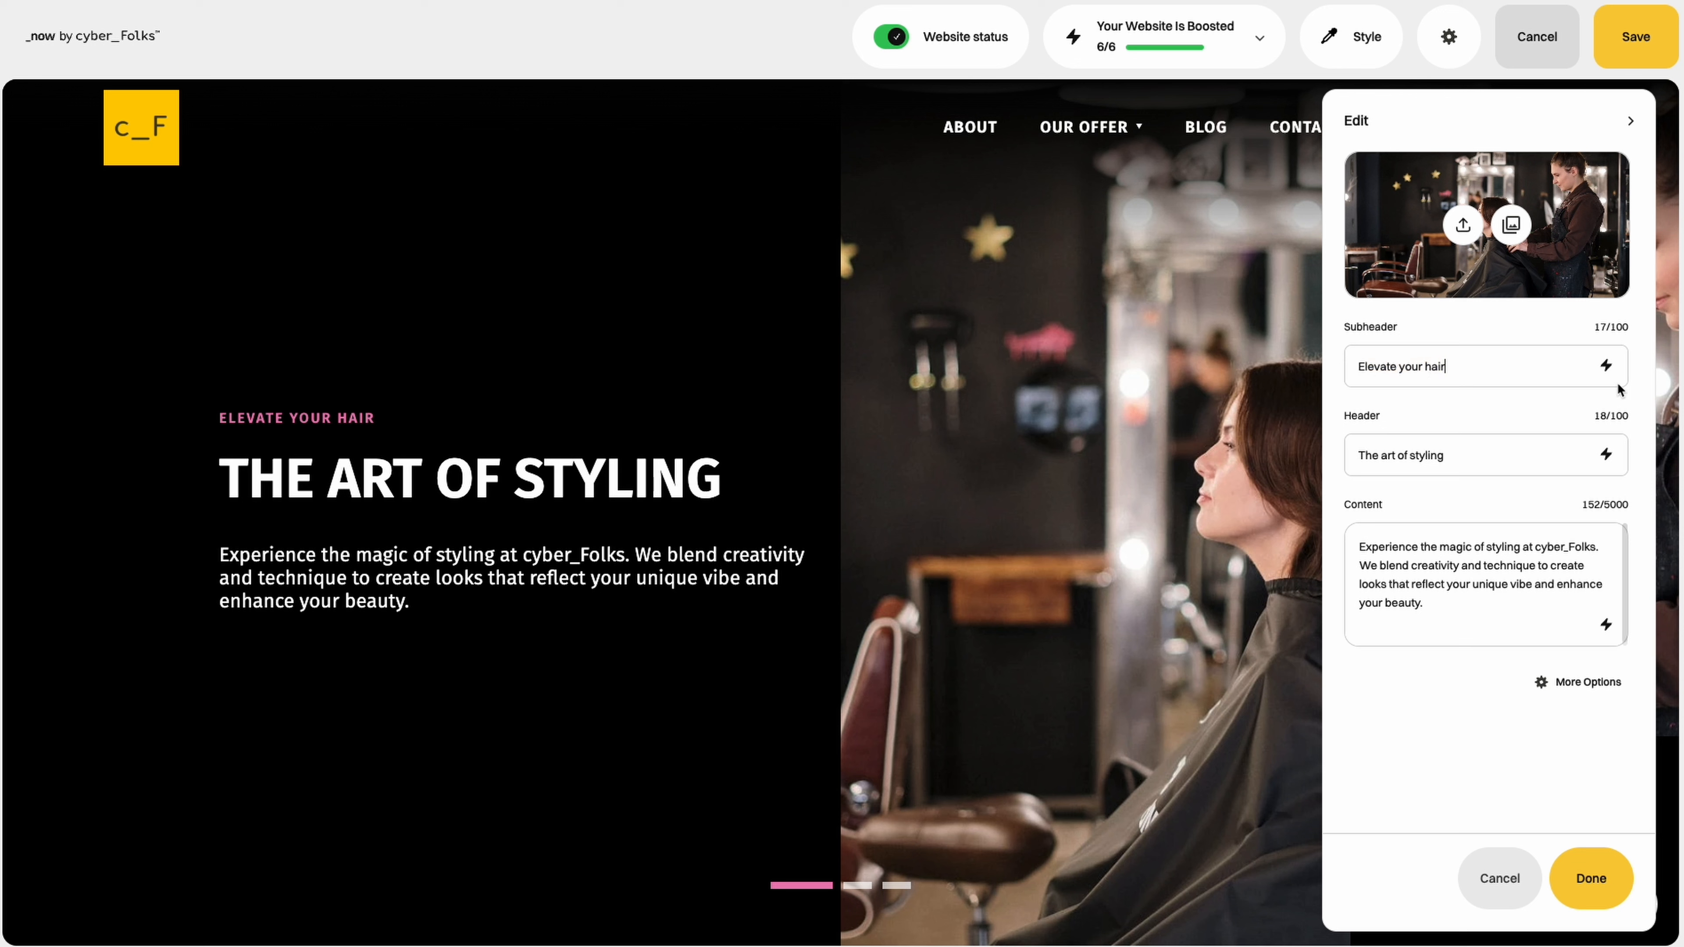
pyautogui.click(1607, 367)
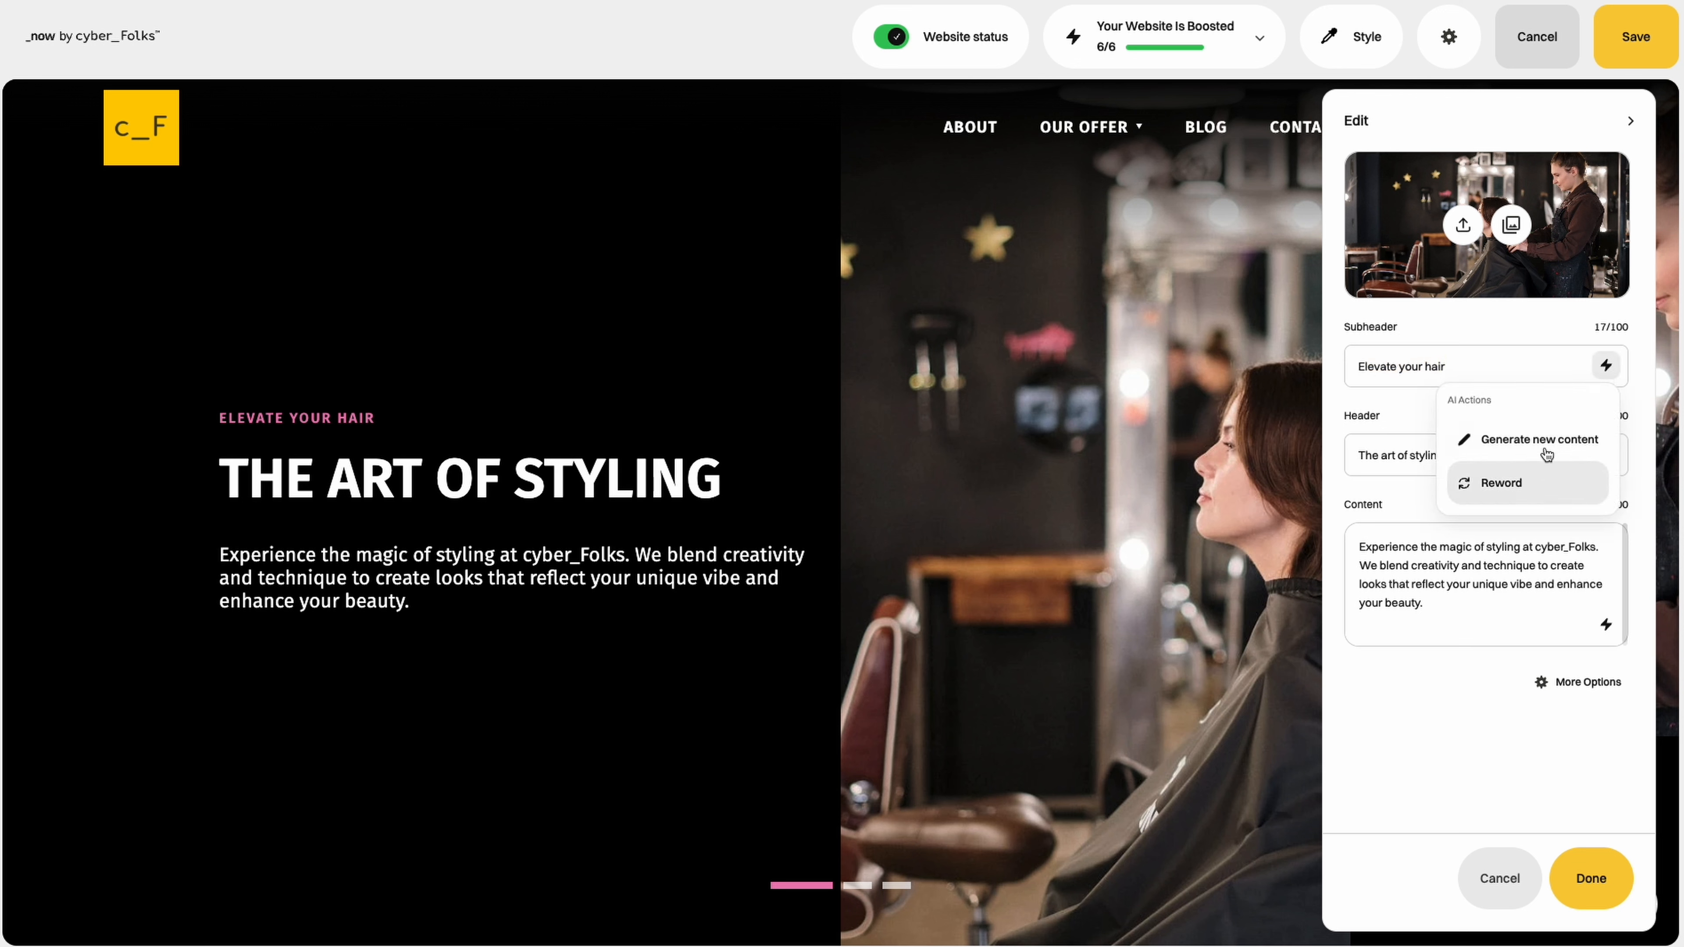
pyautogui.click(1520, 440)
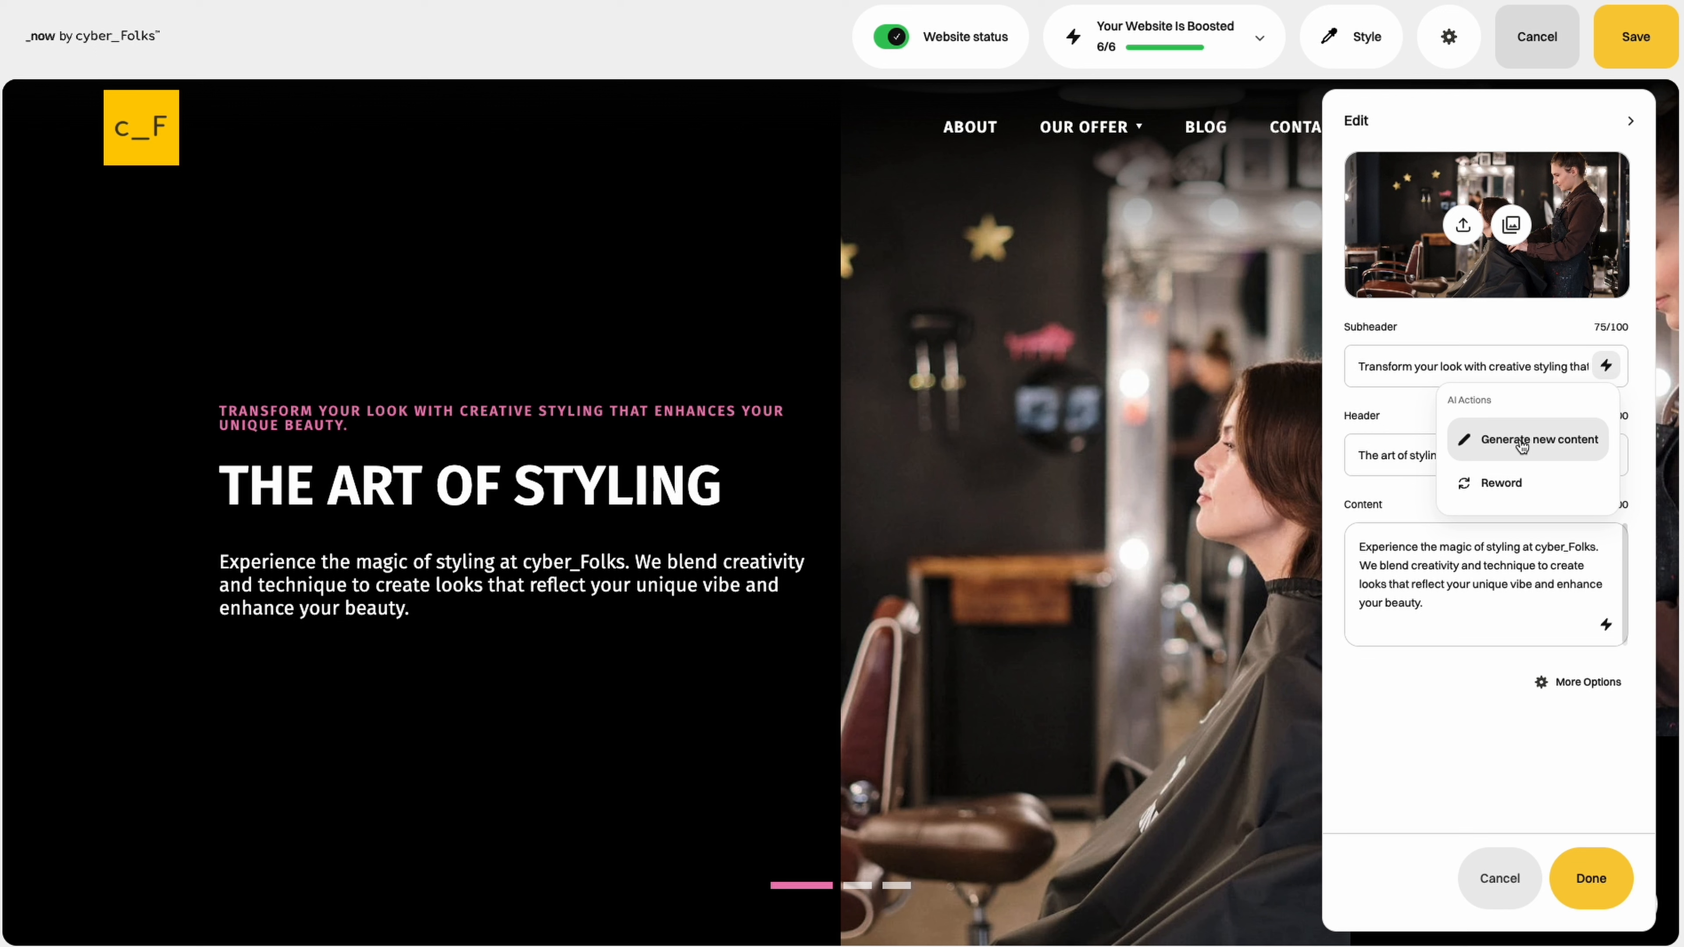
pyautogui.click(1399, 421)
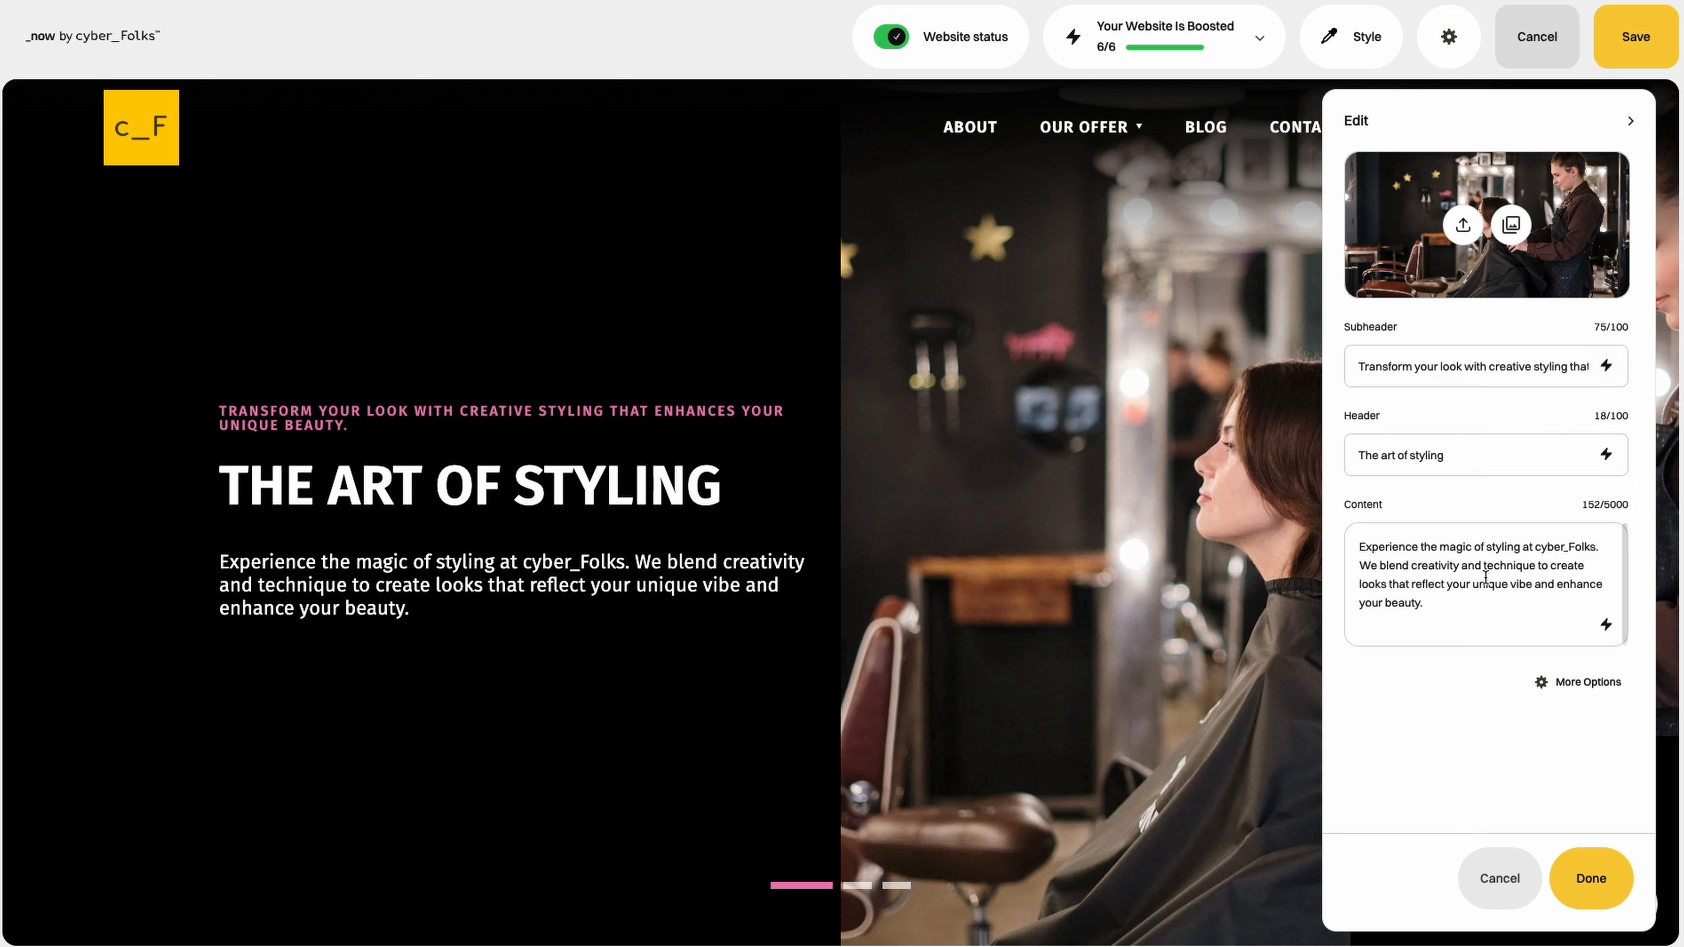
pyautogui.click(1593, 866)
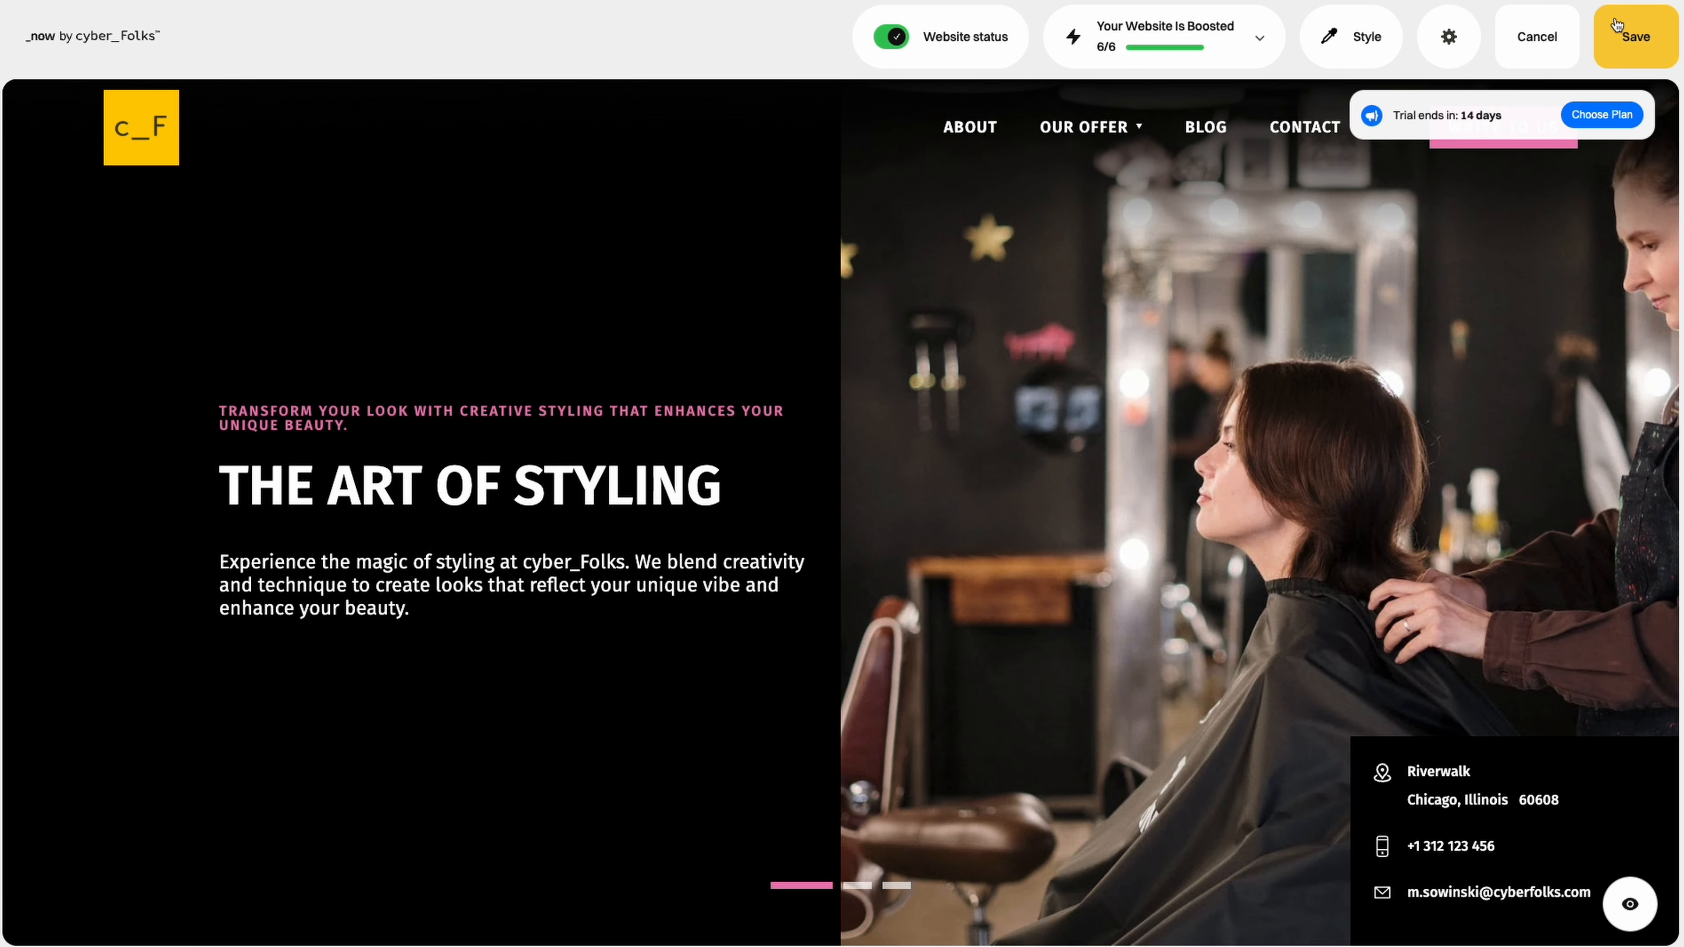
pyautogui.click(1626, 34)
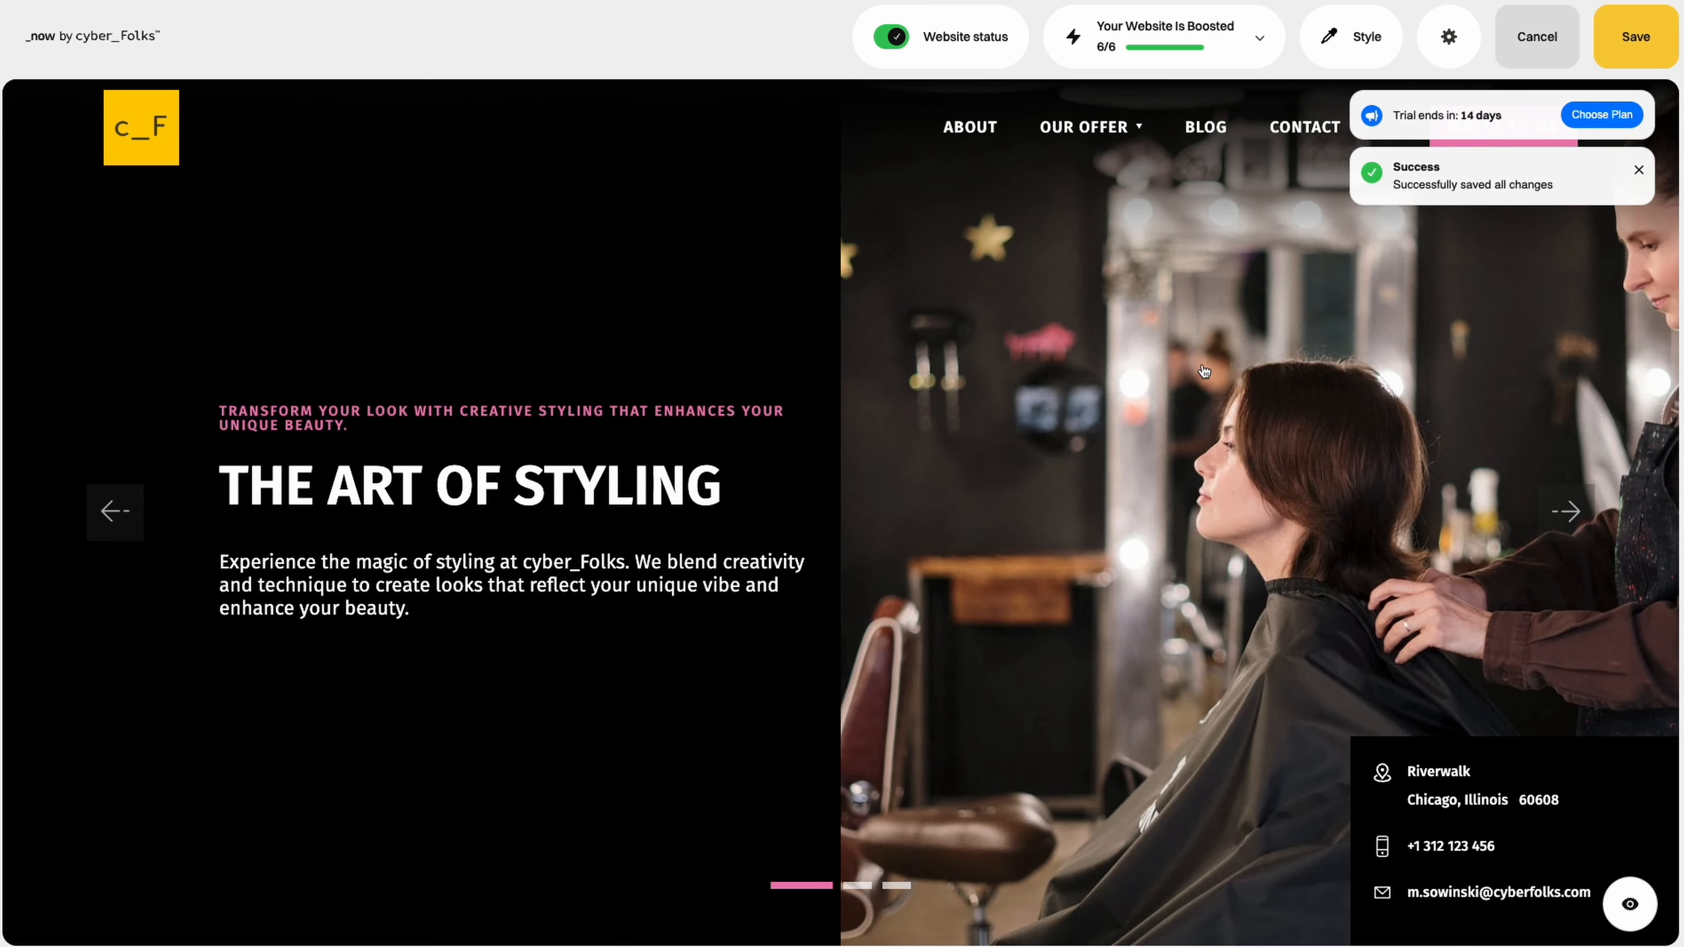
# Step: Change the button text in the "Book your fun hair transformation today" section to "Contact us!" and save the website
pyautogui.scroll(-10, 686, 473)
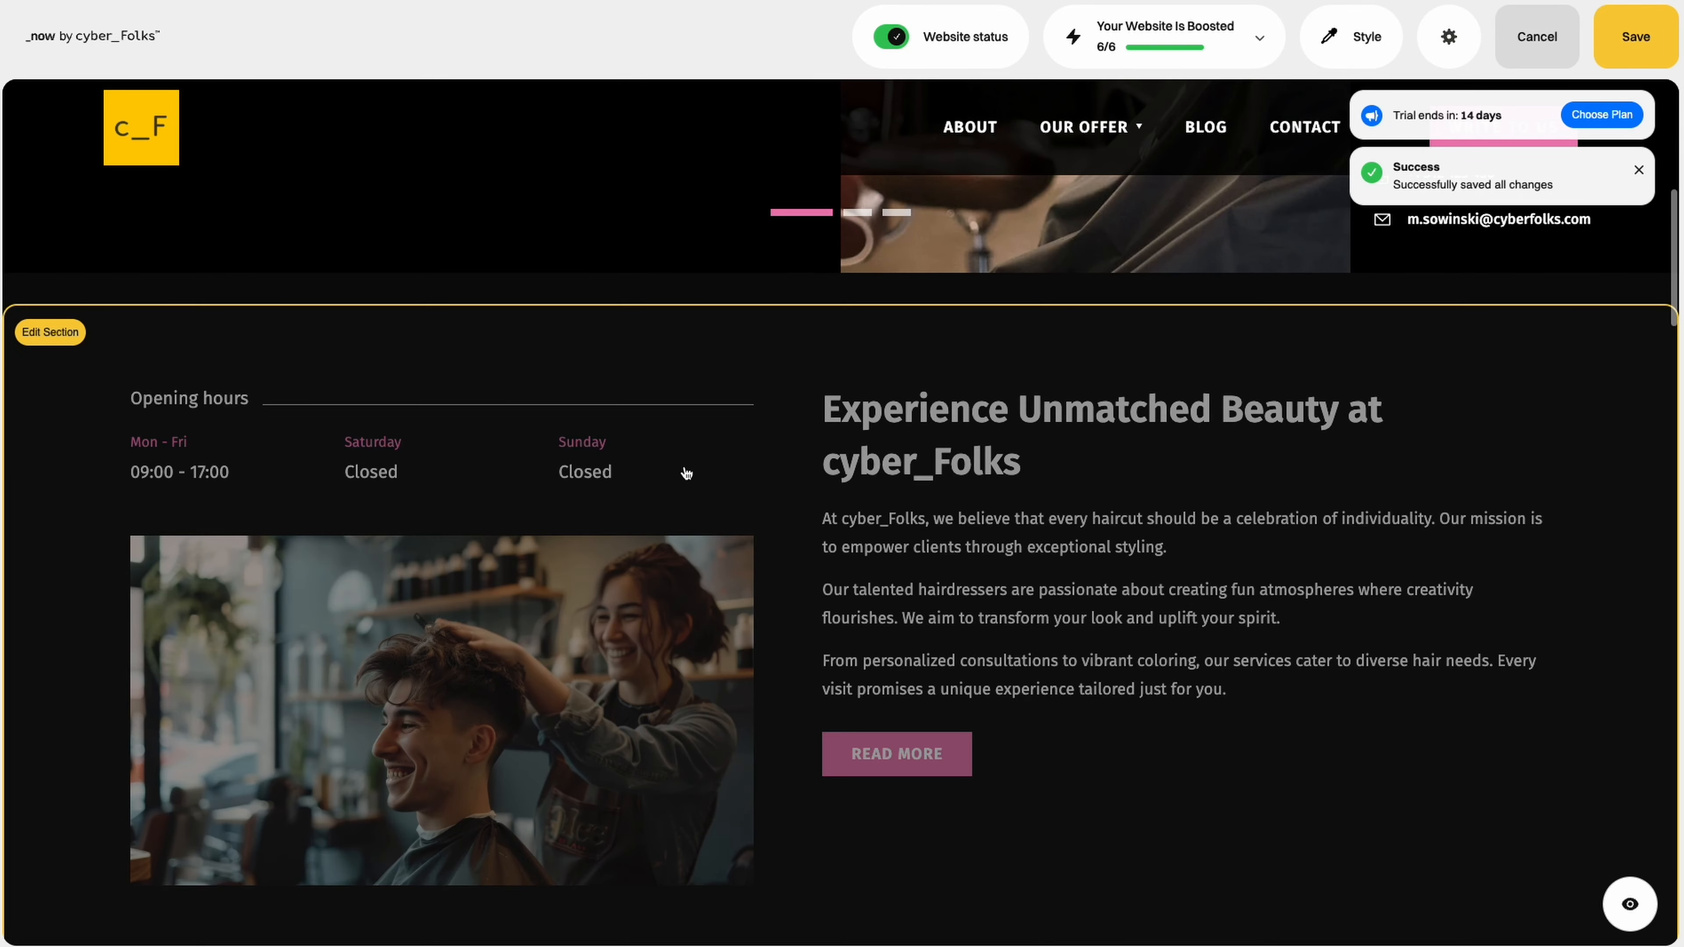
pyautogui.scroll(-7, 1064, 681)
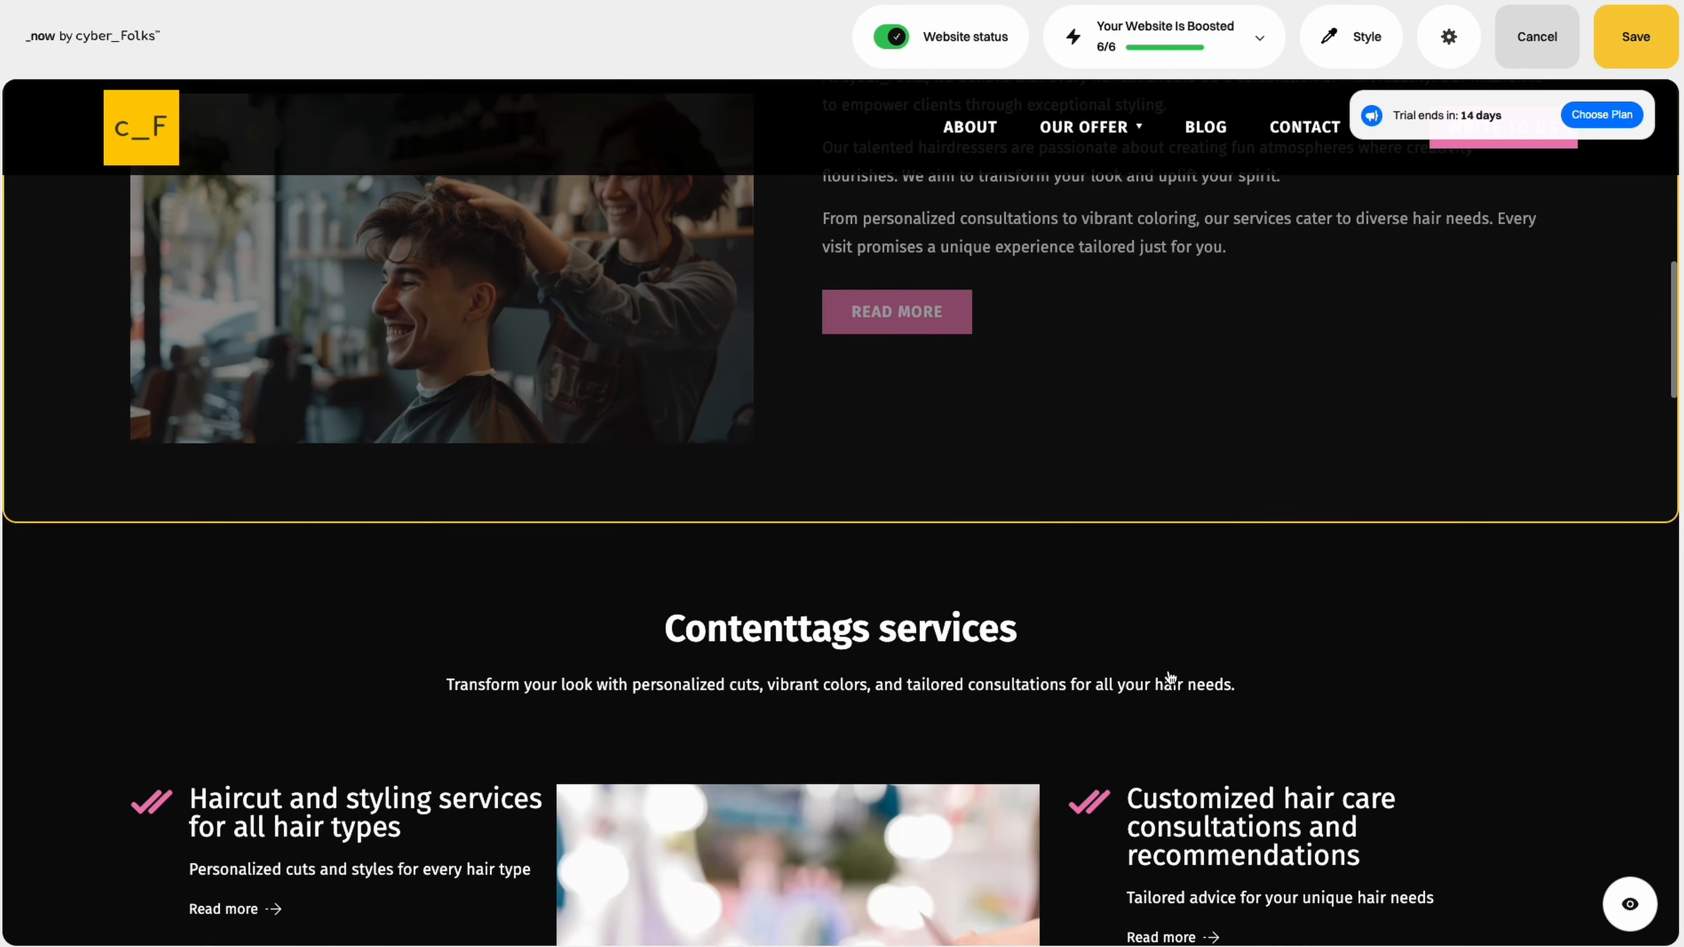
pyautogui.scroll(-4, 1169, 677)
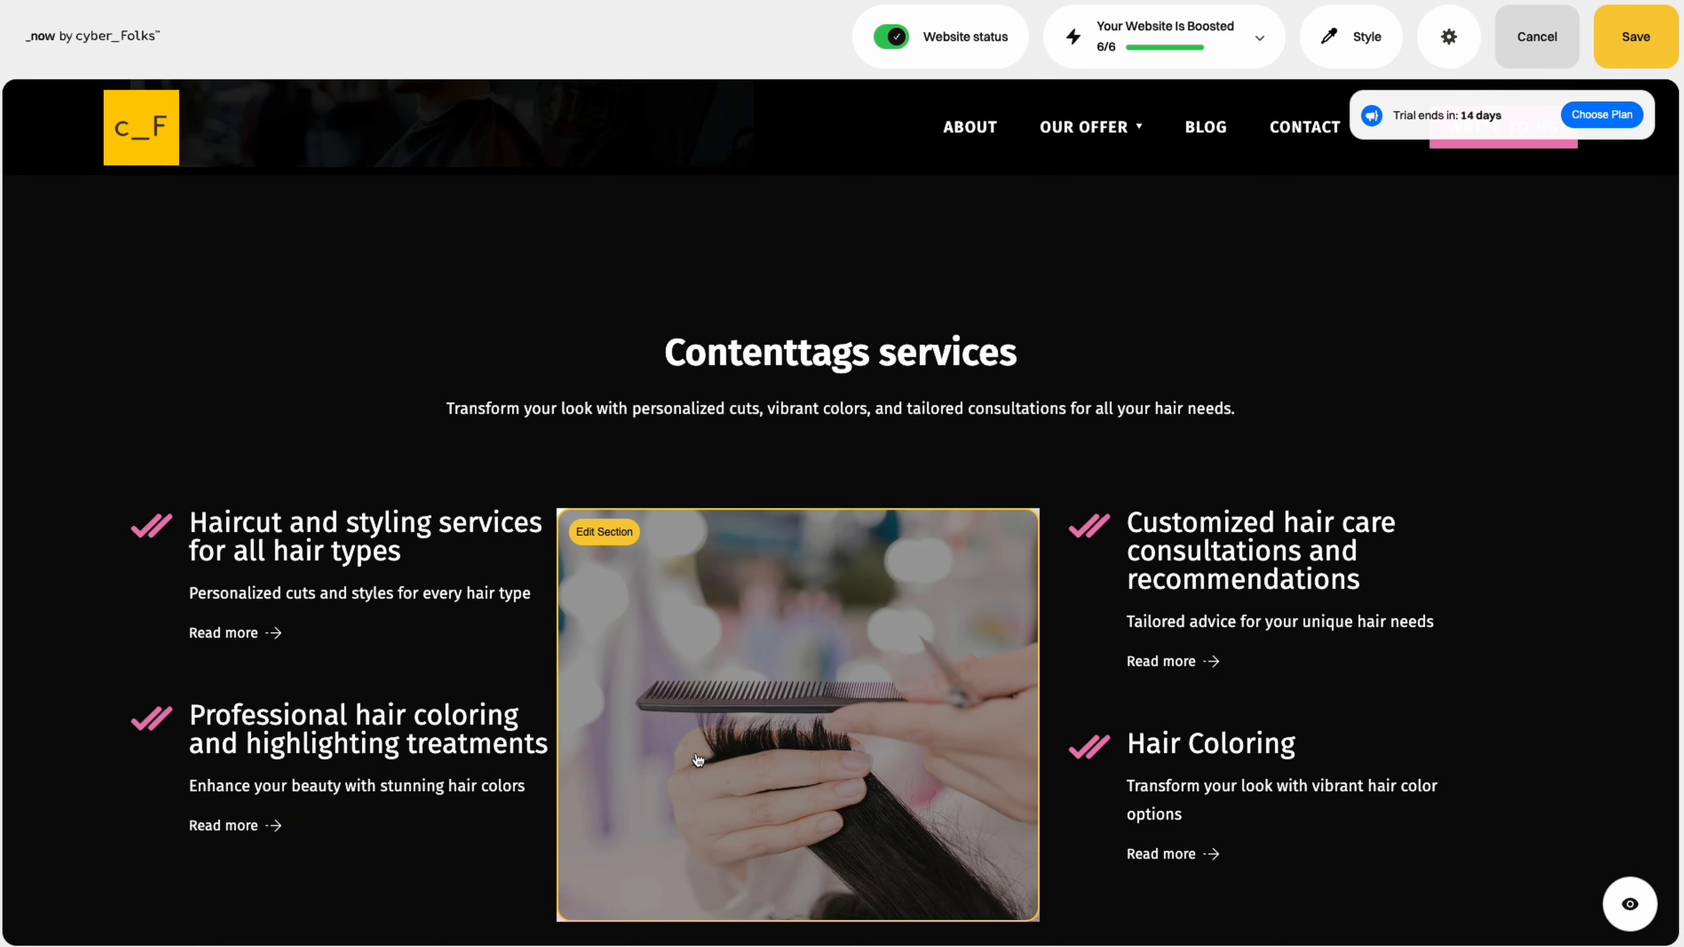
pyautogui.scroll(-10, 699, 759)
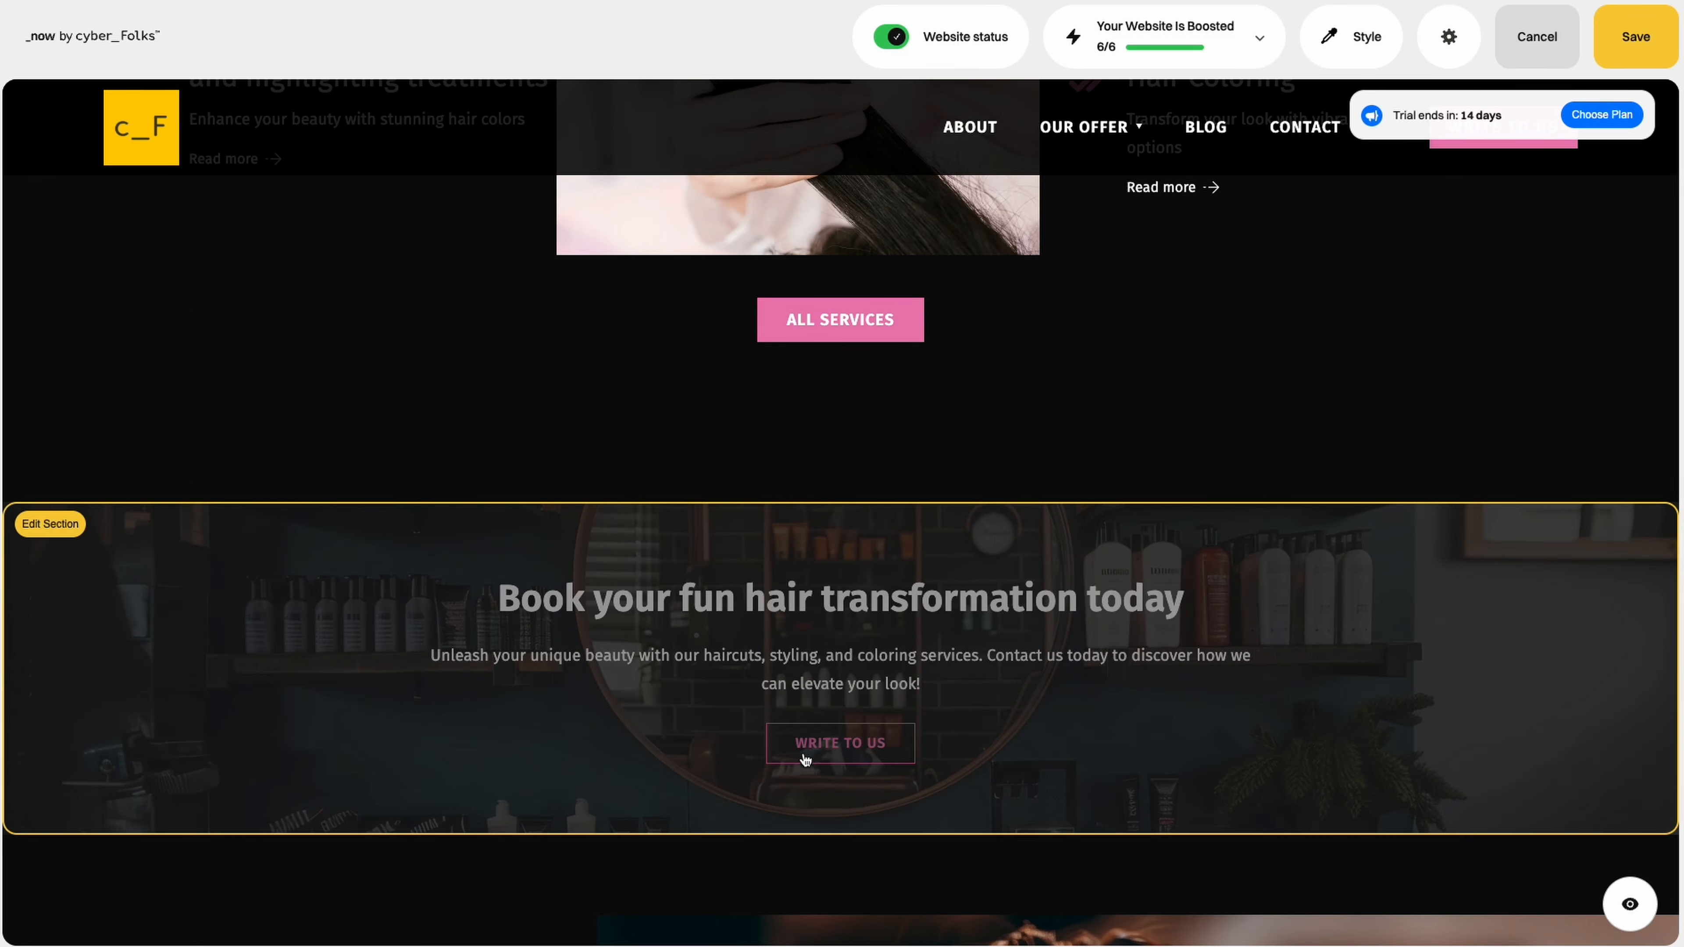
pyautogui.click(557, 725)
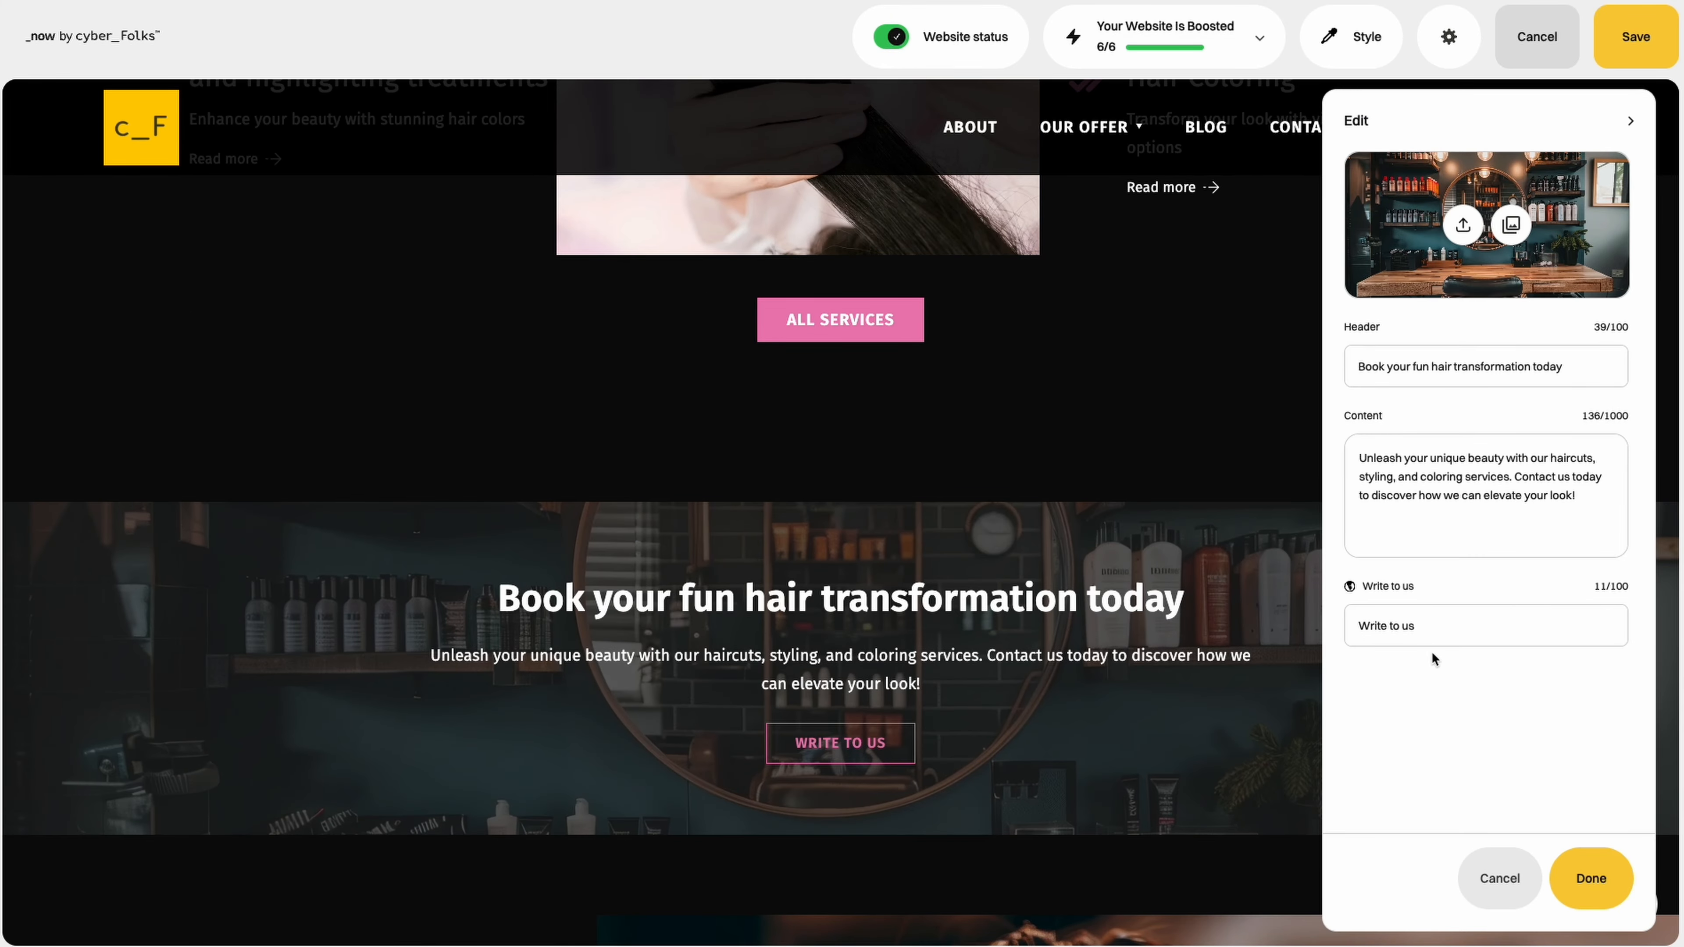
pyautogui.moveTo(1446, 625); pyautogui.dragTo(1350, 625)
pyautogui.write('contact')
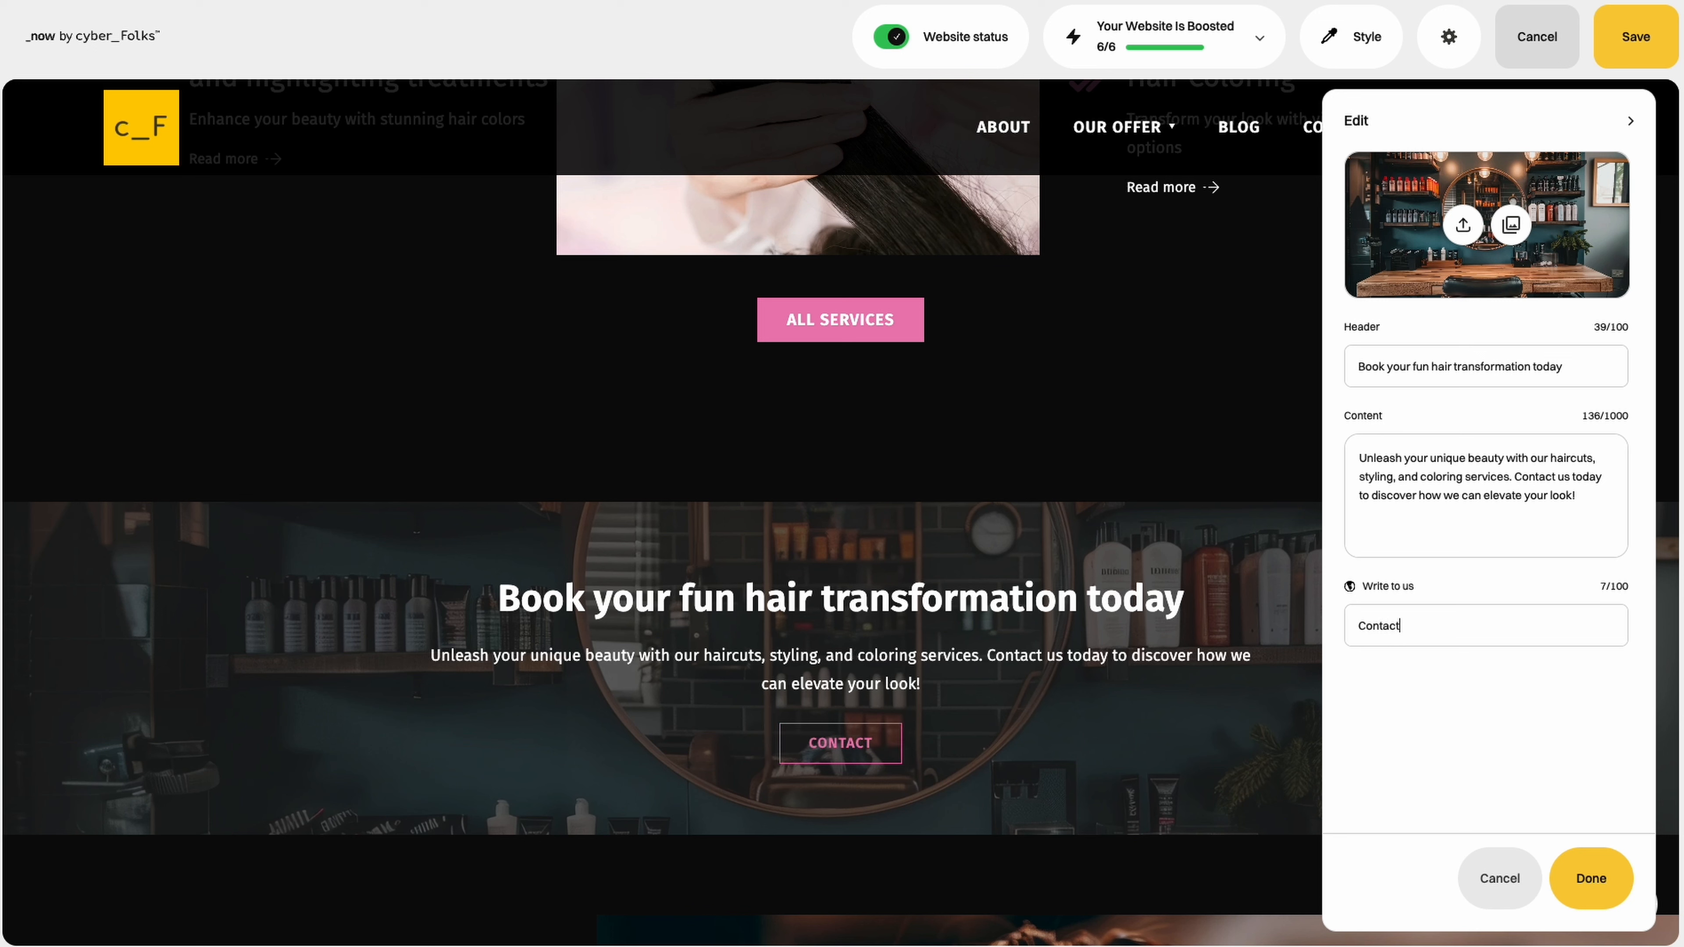
pyautogui.write(' us!')
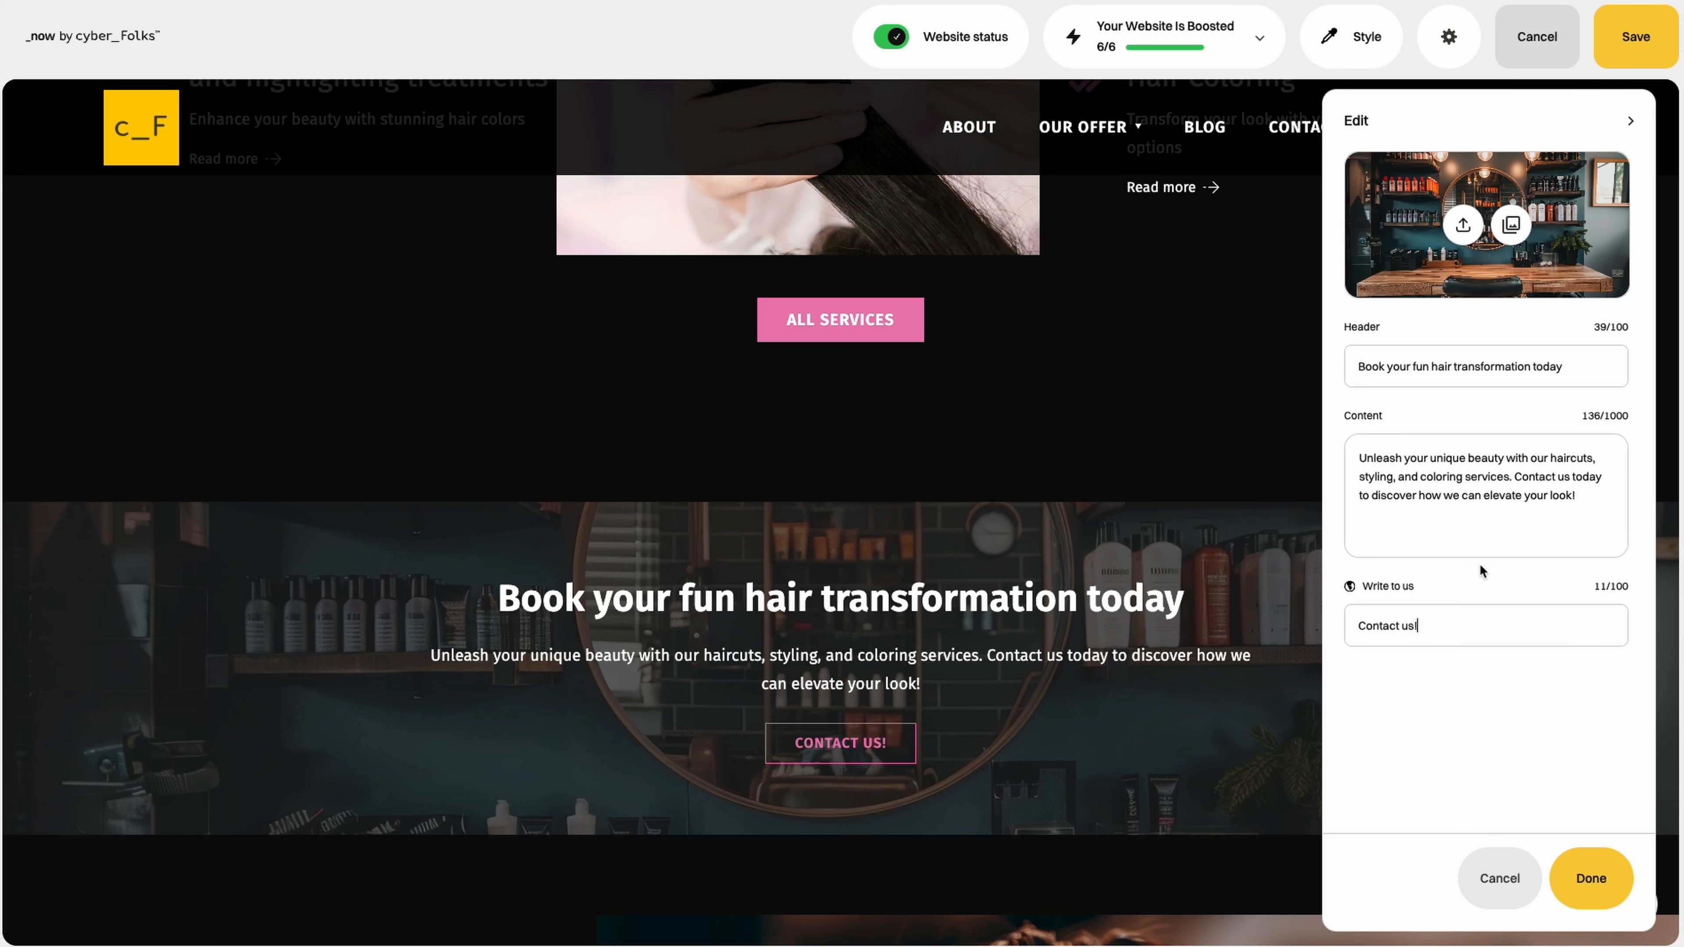
pyautogui.click(1592, 877)
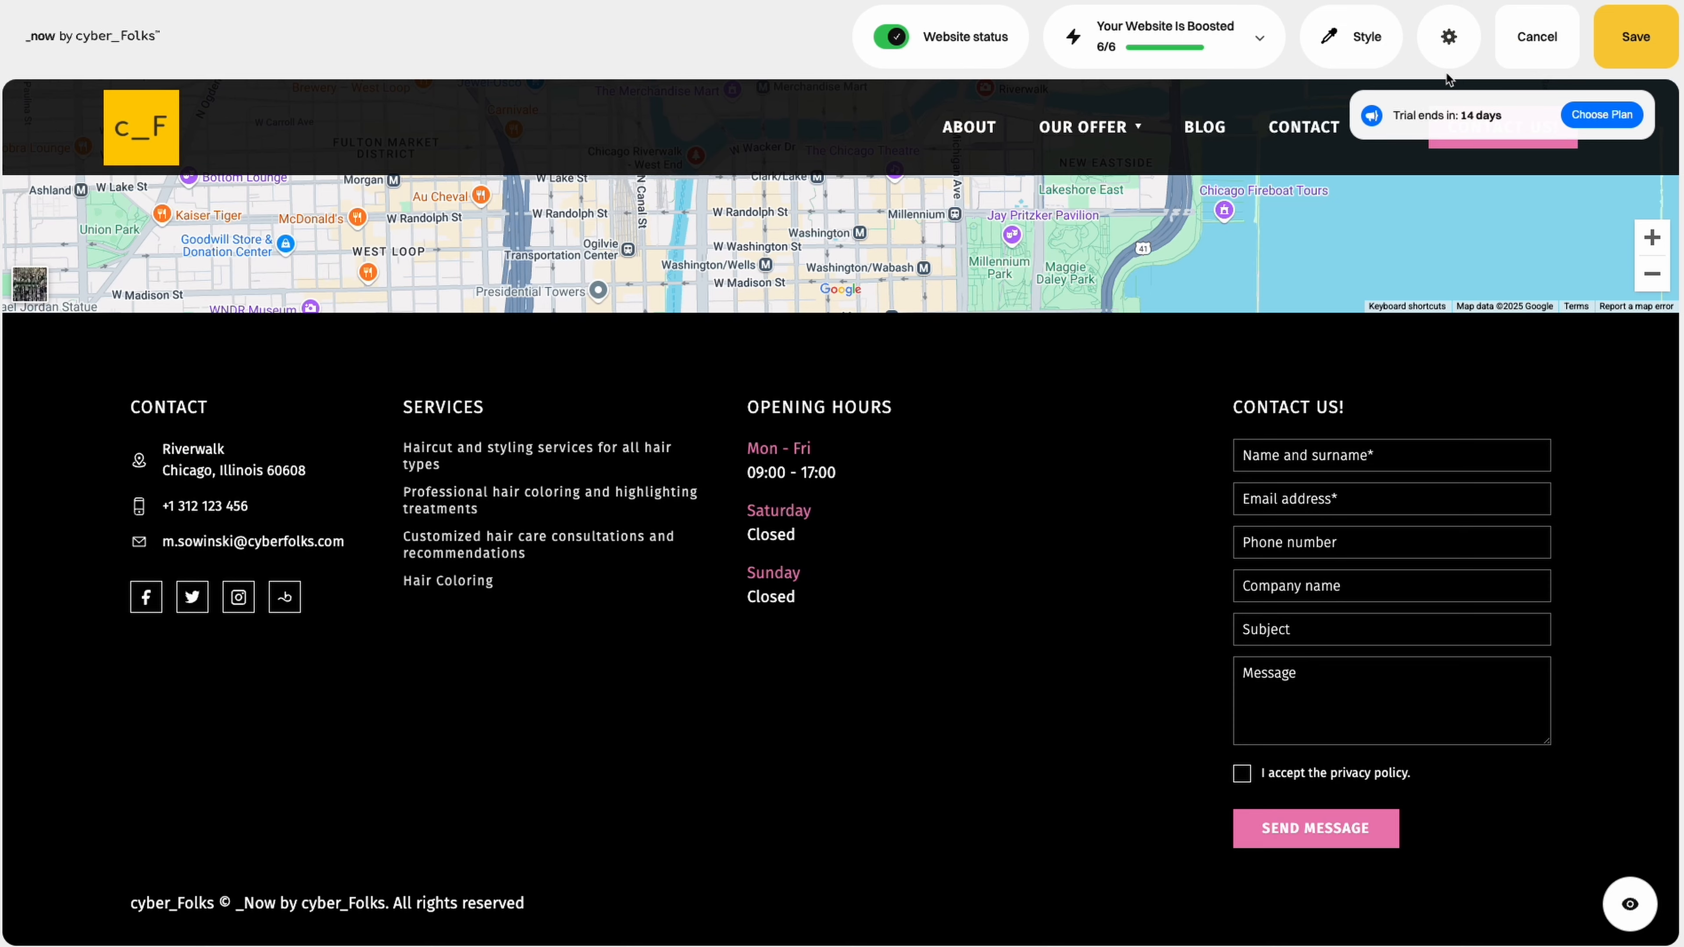
pyautogui.click(1647, 48)
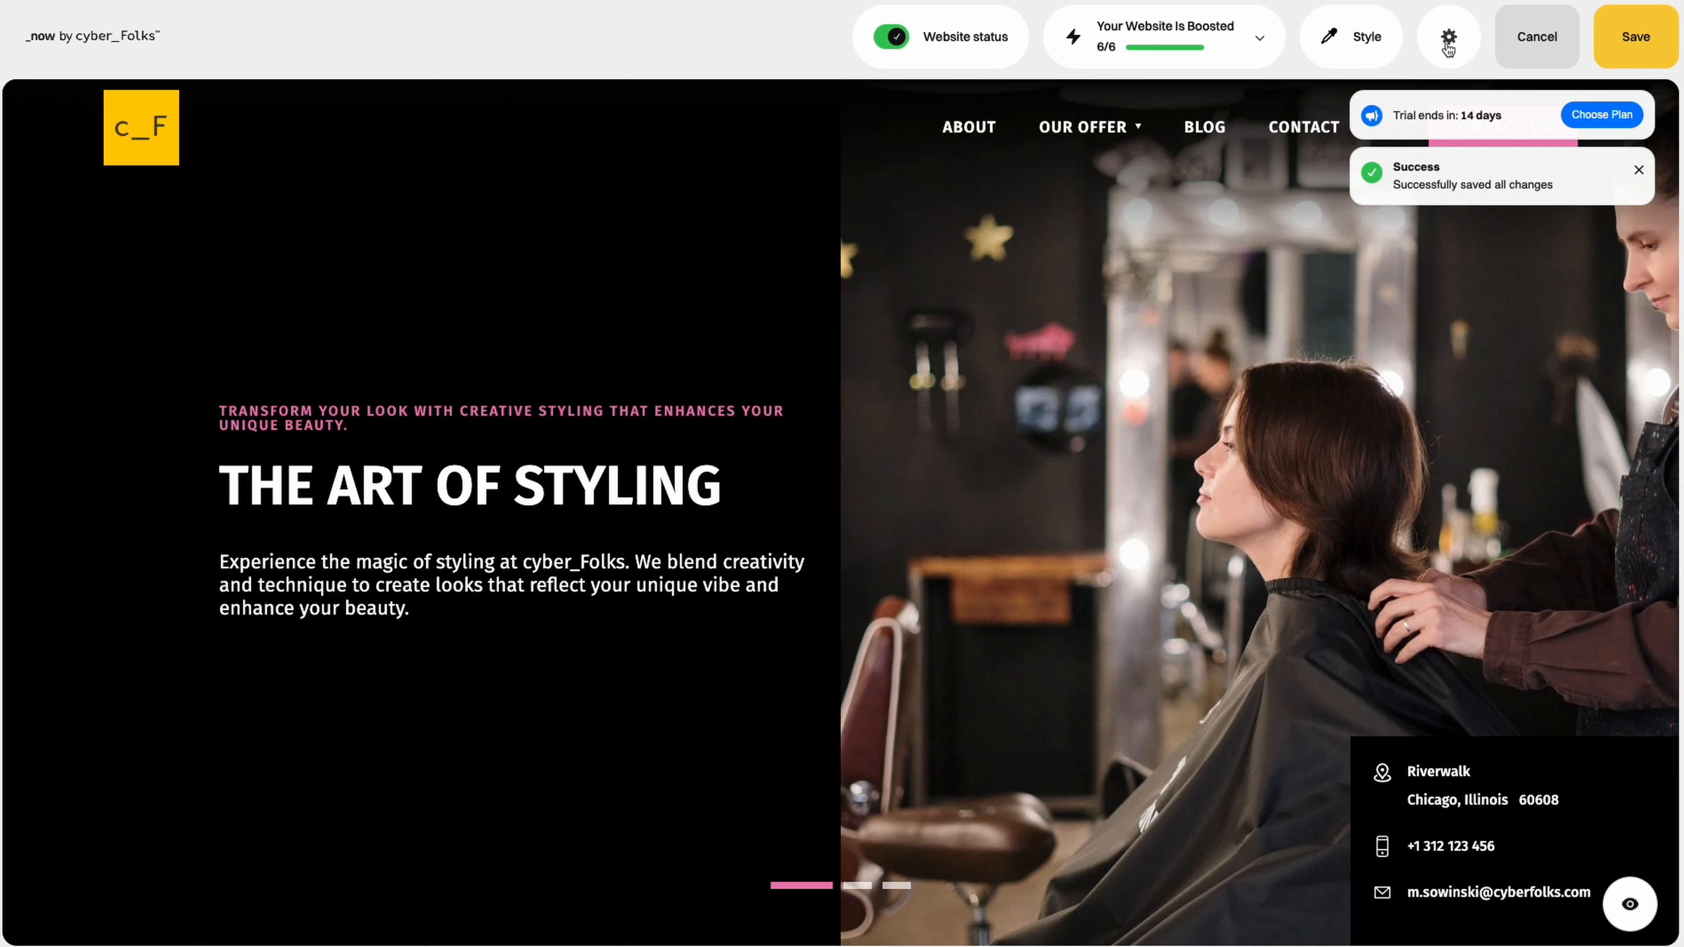
# Step: Open the Content Manager and review the company data and company information in the company profile
pyautogui.click(1449, 48)
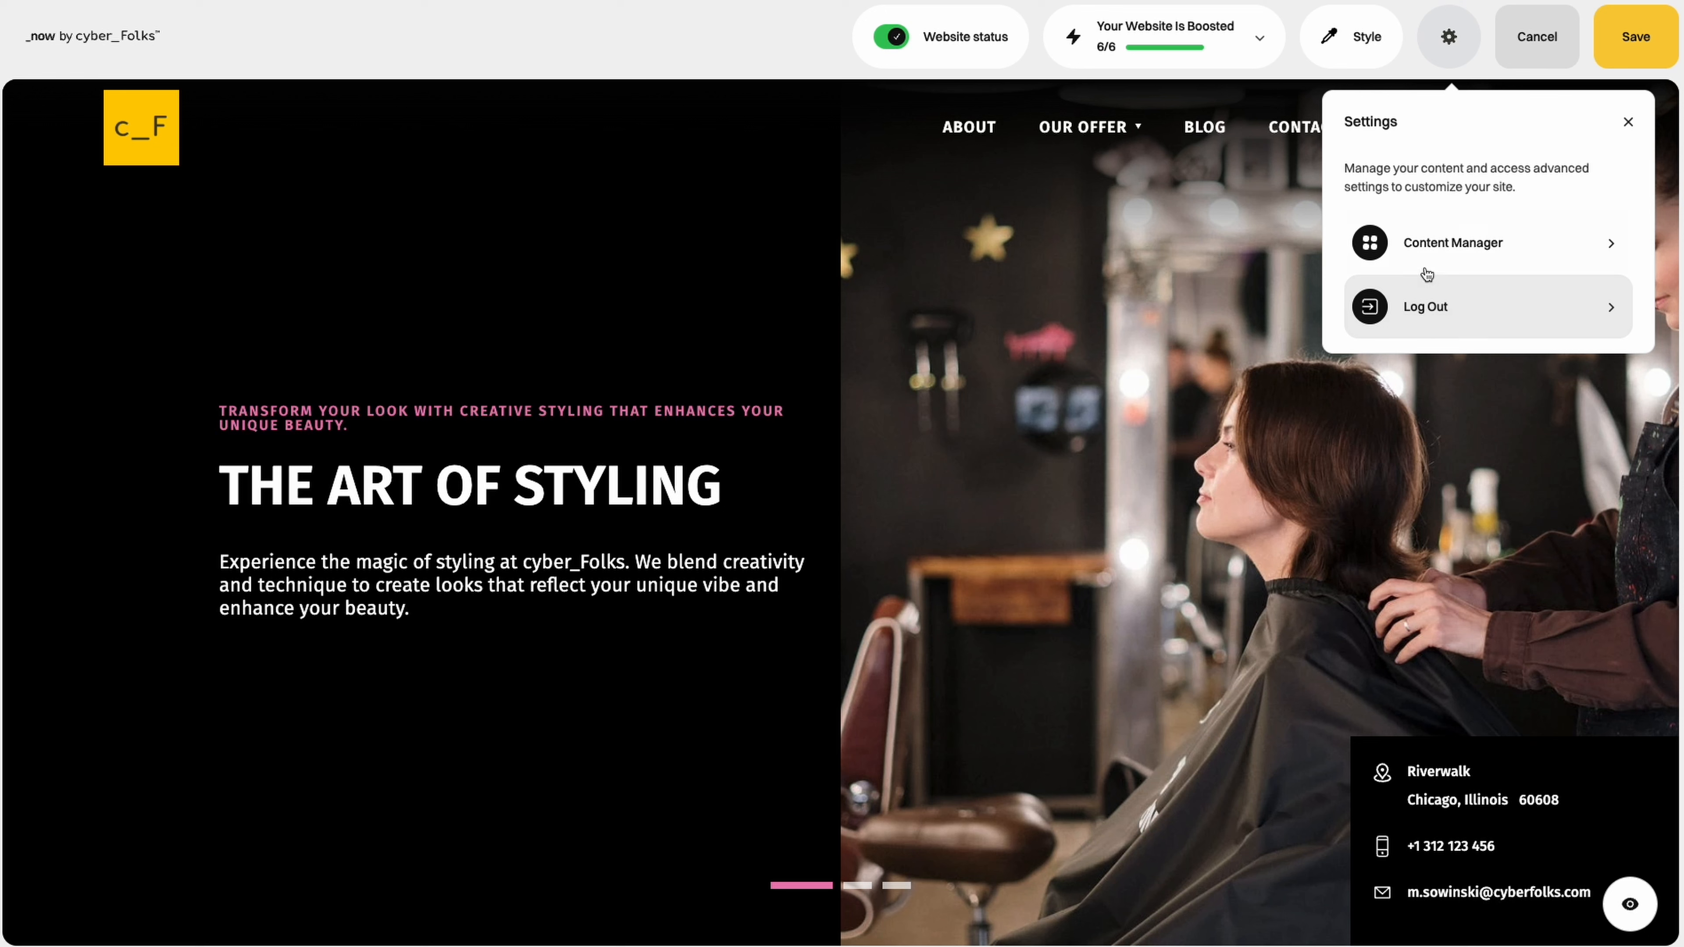
pyautogui.click(1427, 265)
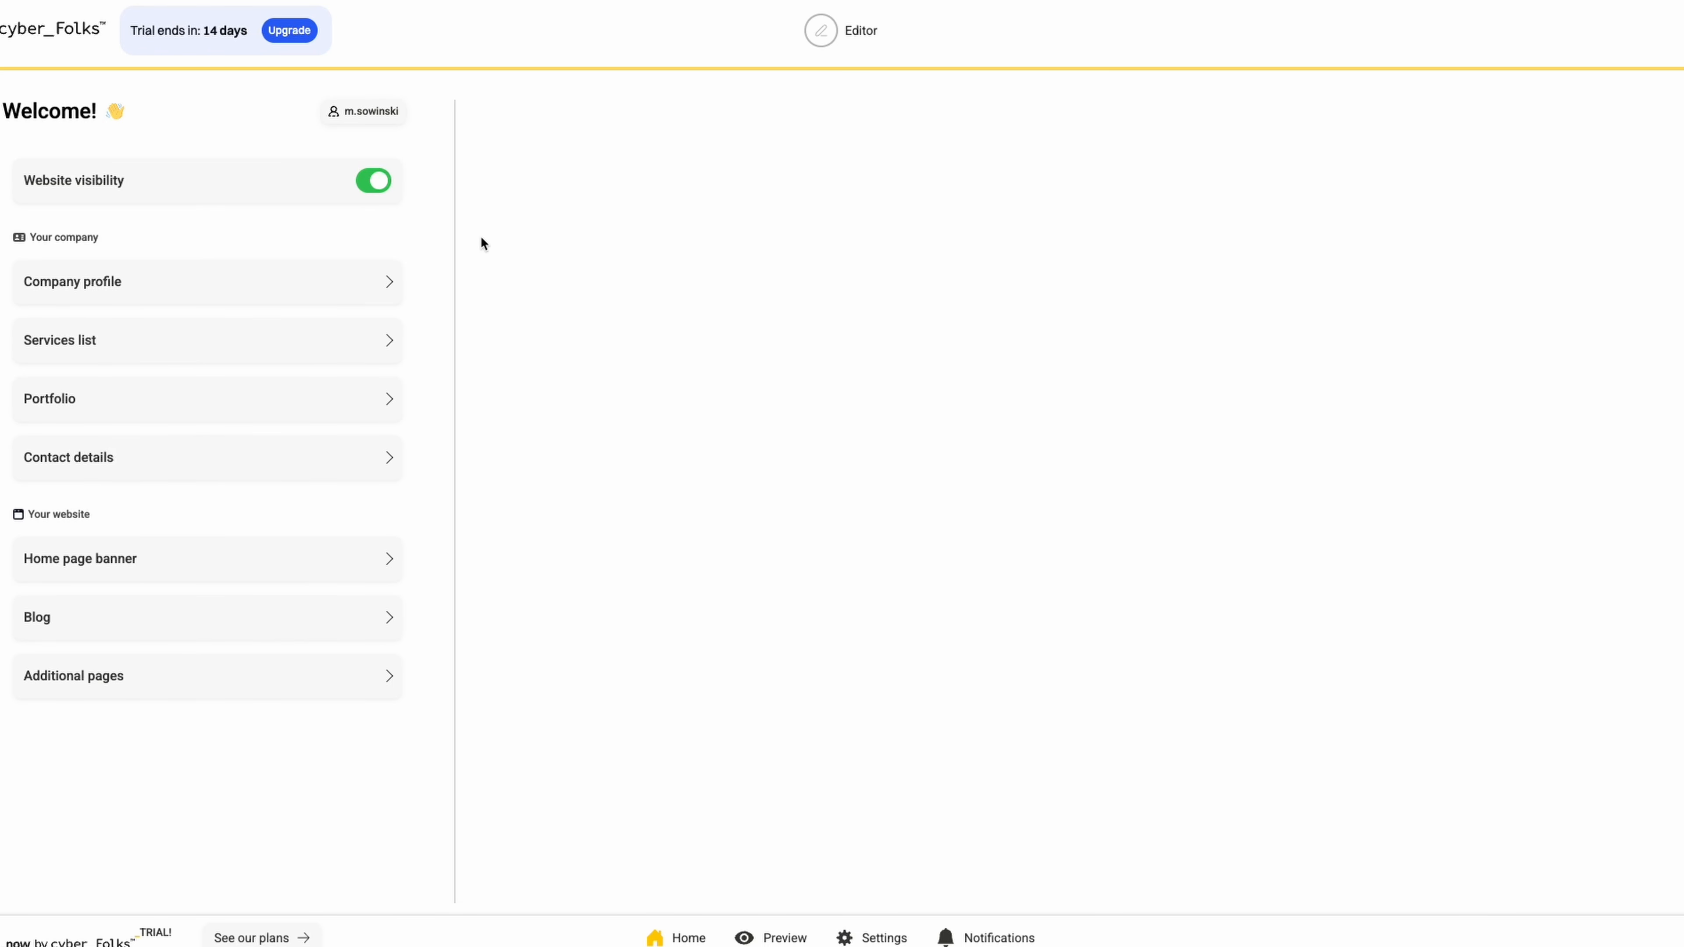
pyautogui.click(336, 294)
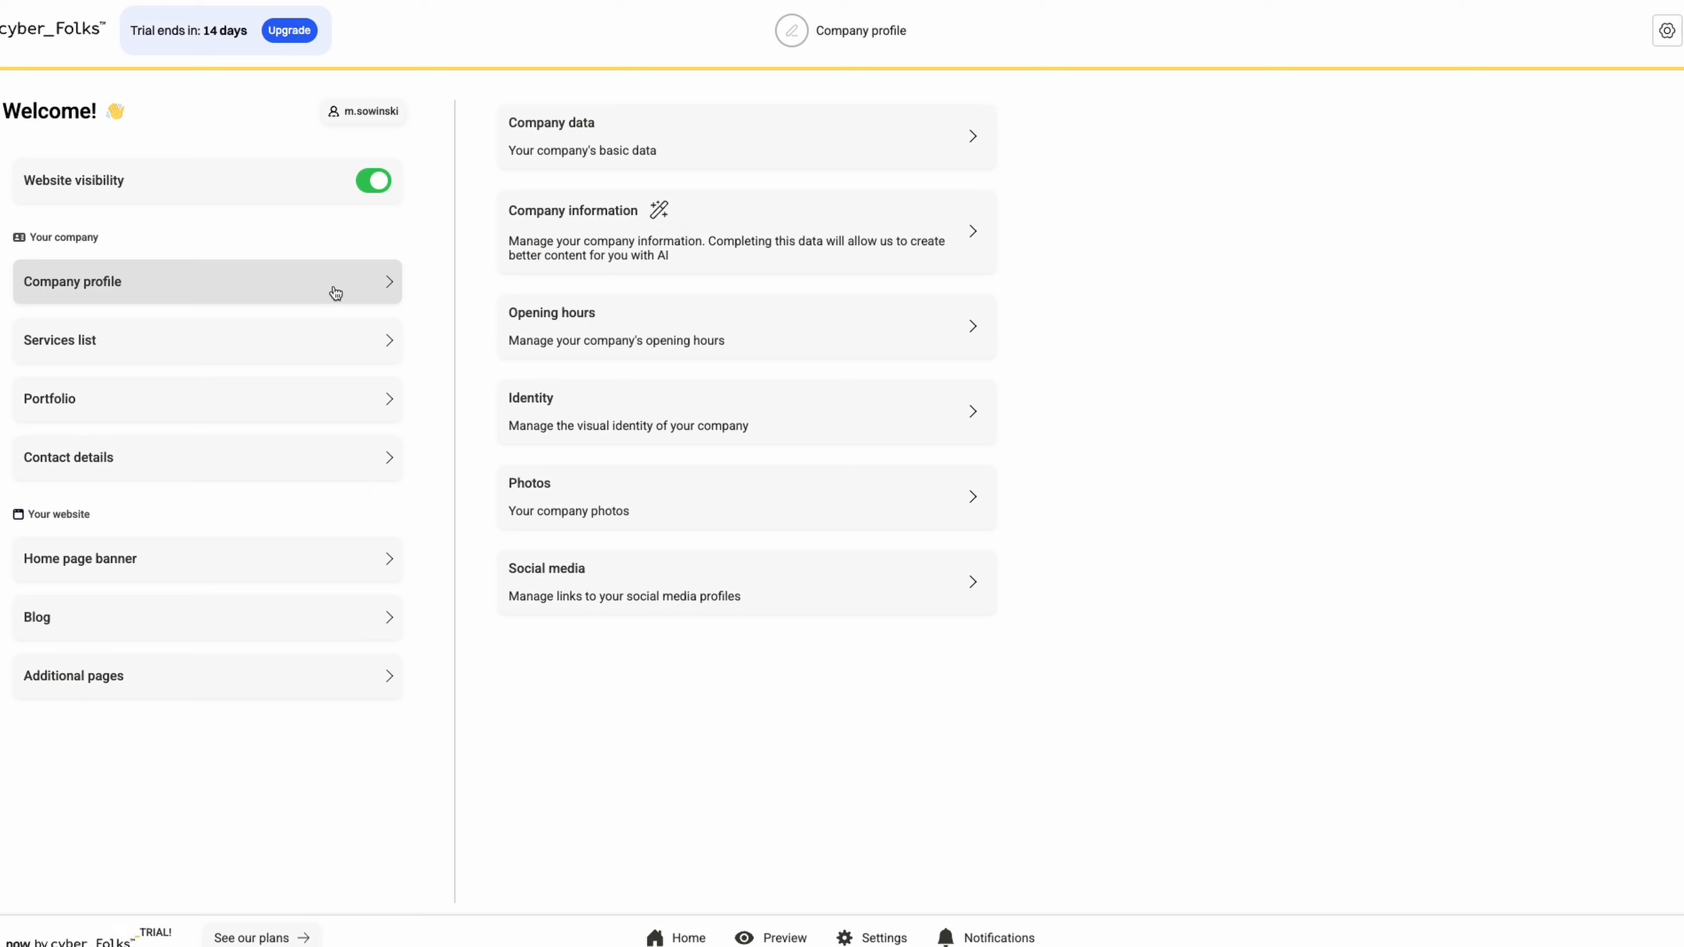
pyautogui.click(648, 156)
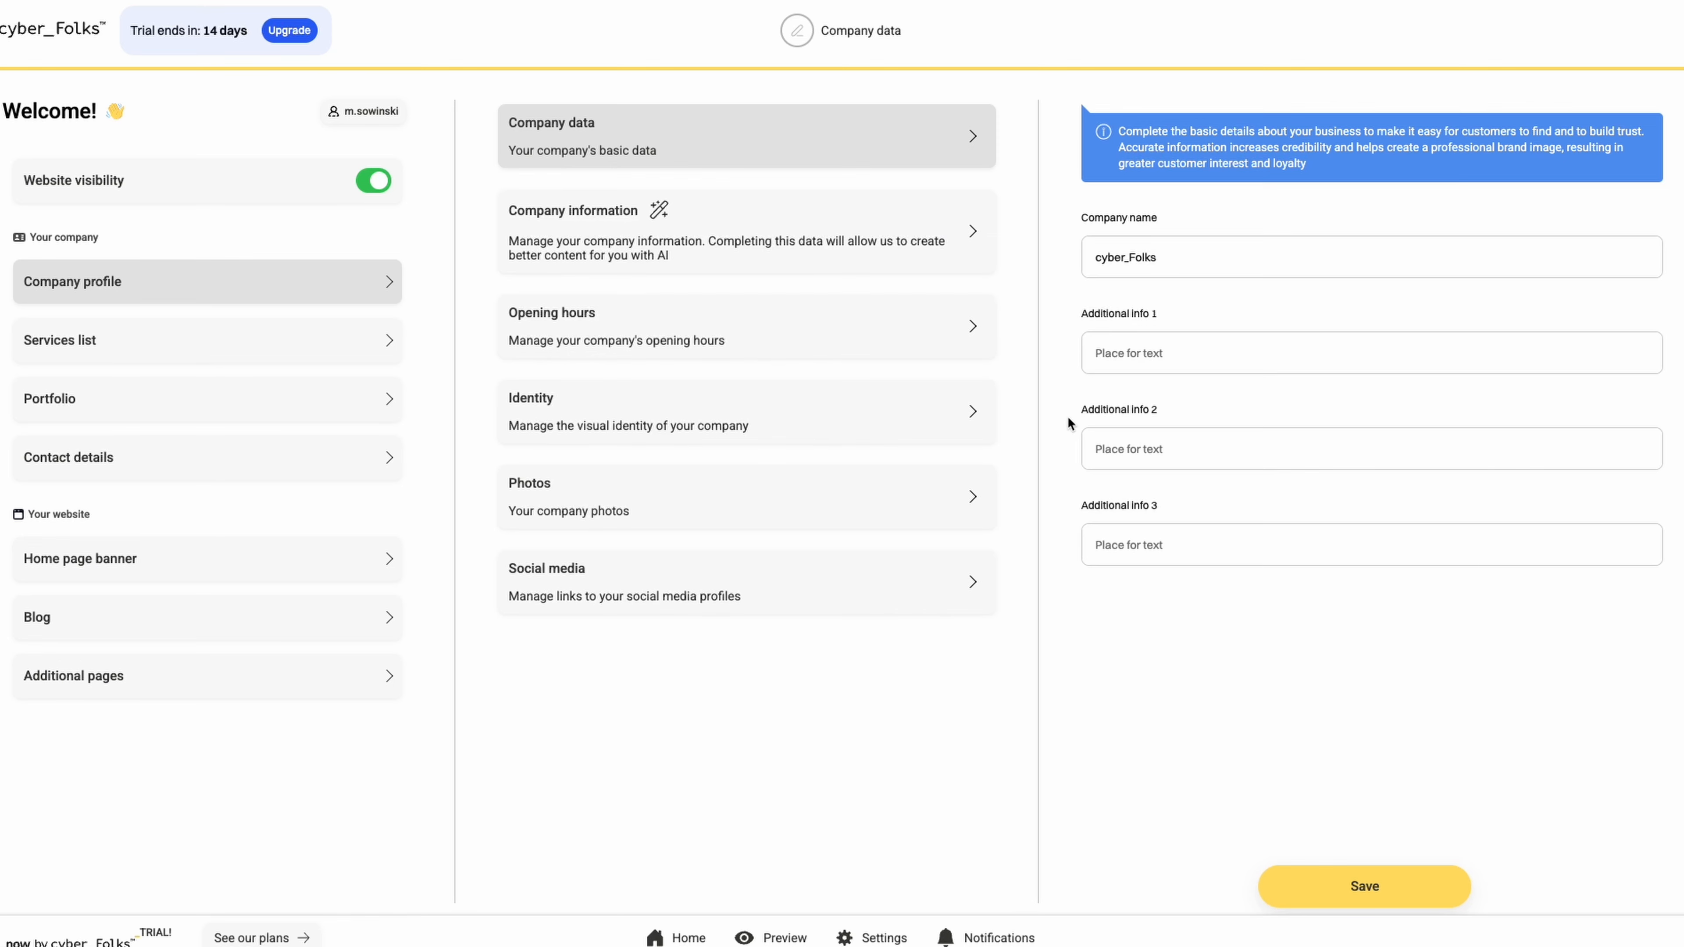
pyautogui.click(810, 251)
pyautogui.scroll(-1, 1091, 326)
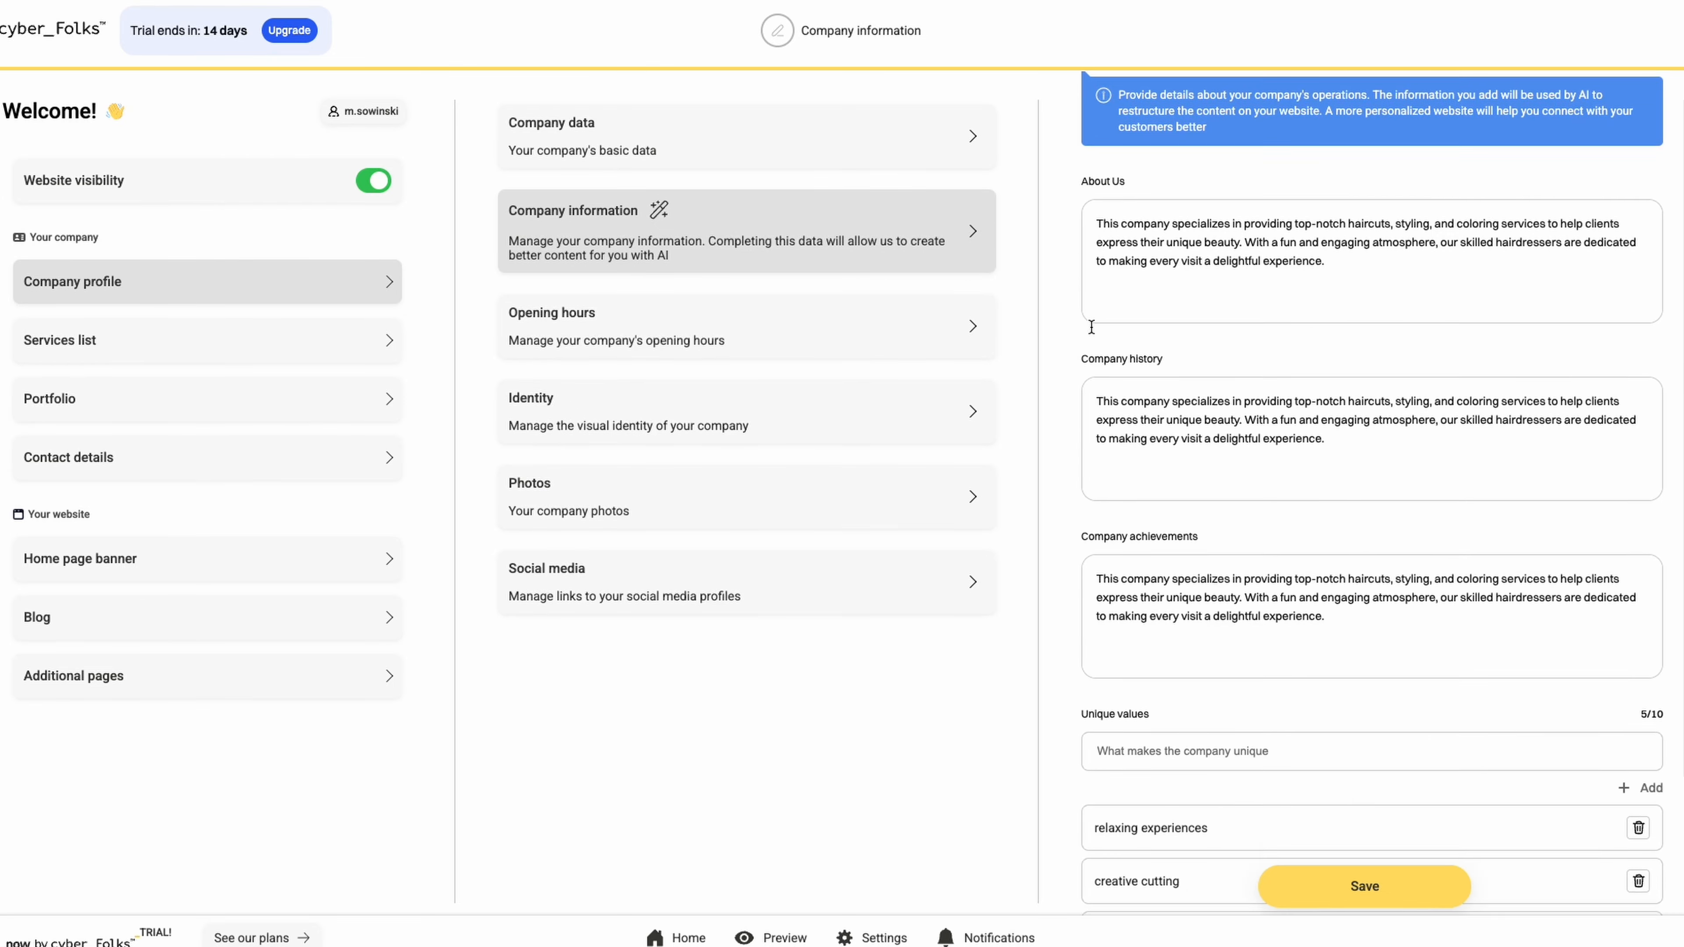
pyautogui.scroll(-5, 1092, 327)
pyautogui.scroll(5, 1091, 326)
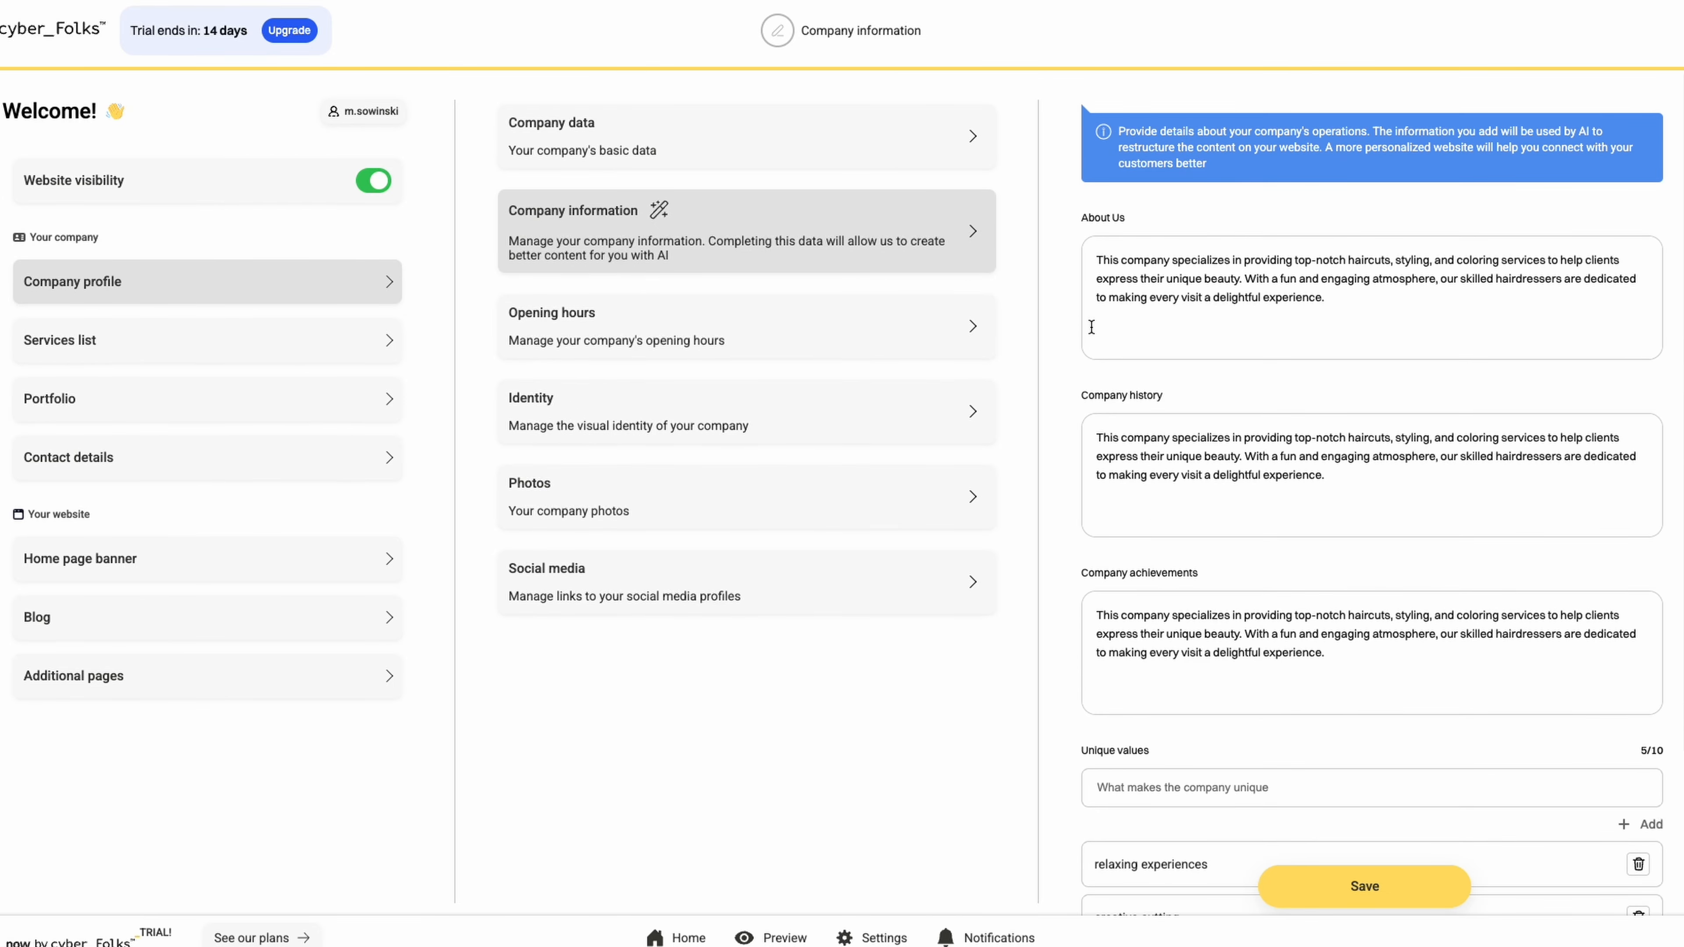
pyautogui.scroll(-5, 1092, 327)
# Step: Enable Saturday and Sunday in the company's opening hours, both 09:00 to 17:00, and save the hours
pyautogui.click(850, 322)
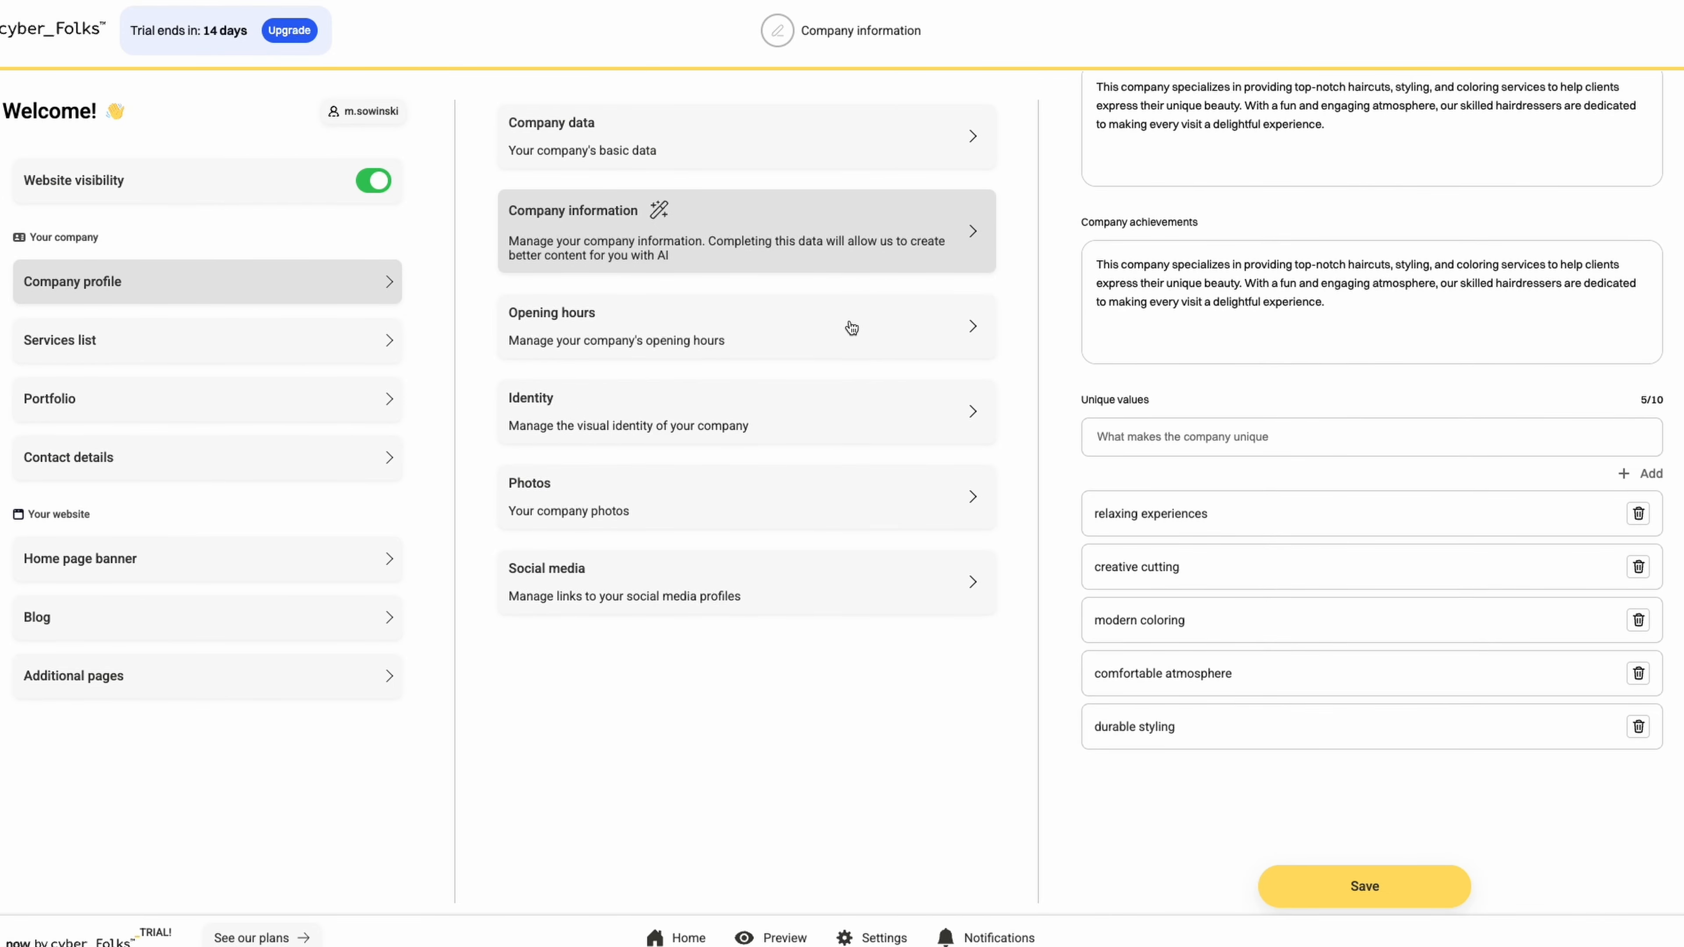
pyautogui.click(1100, 514)
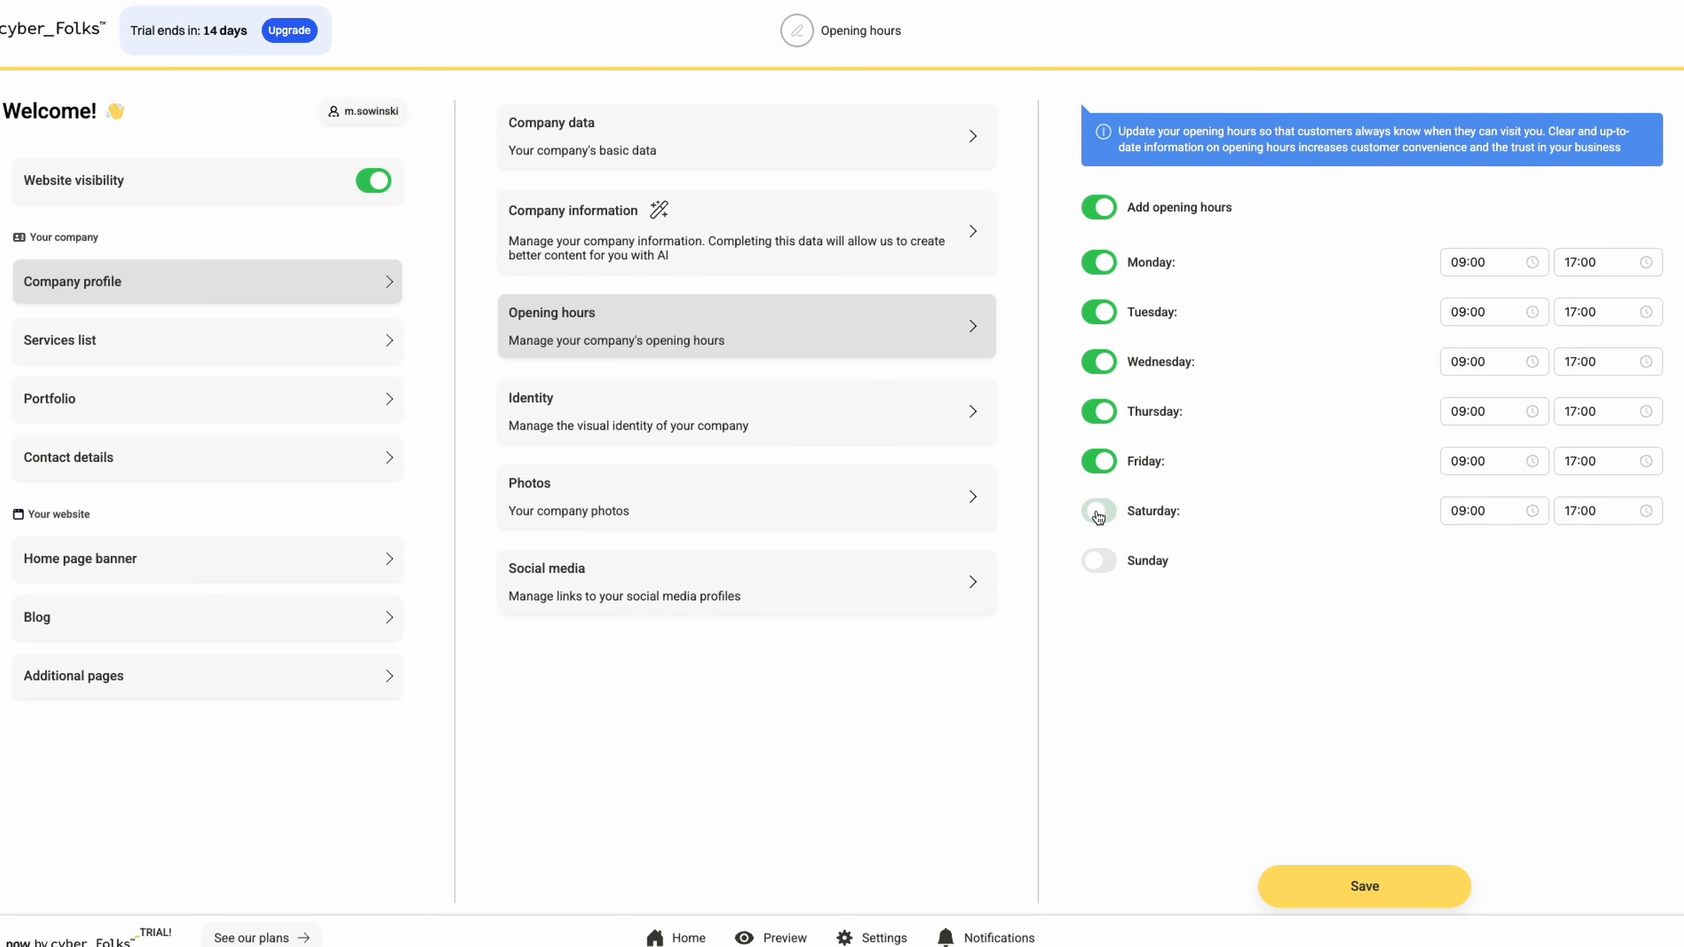
pyautogui.click(1100, 568)
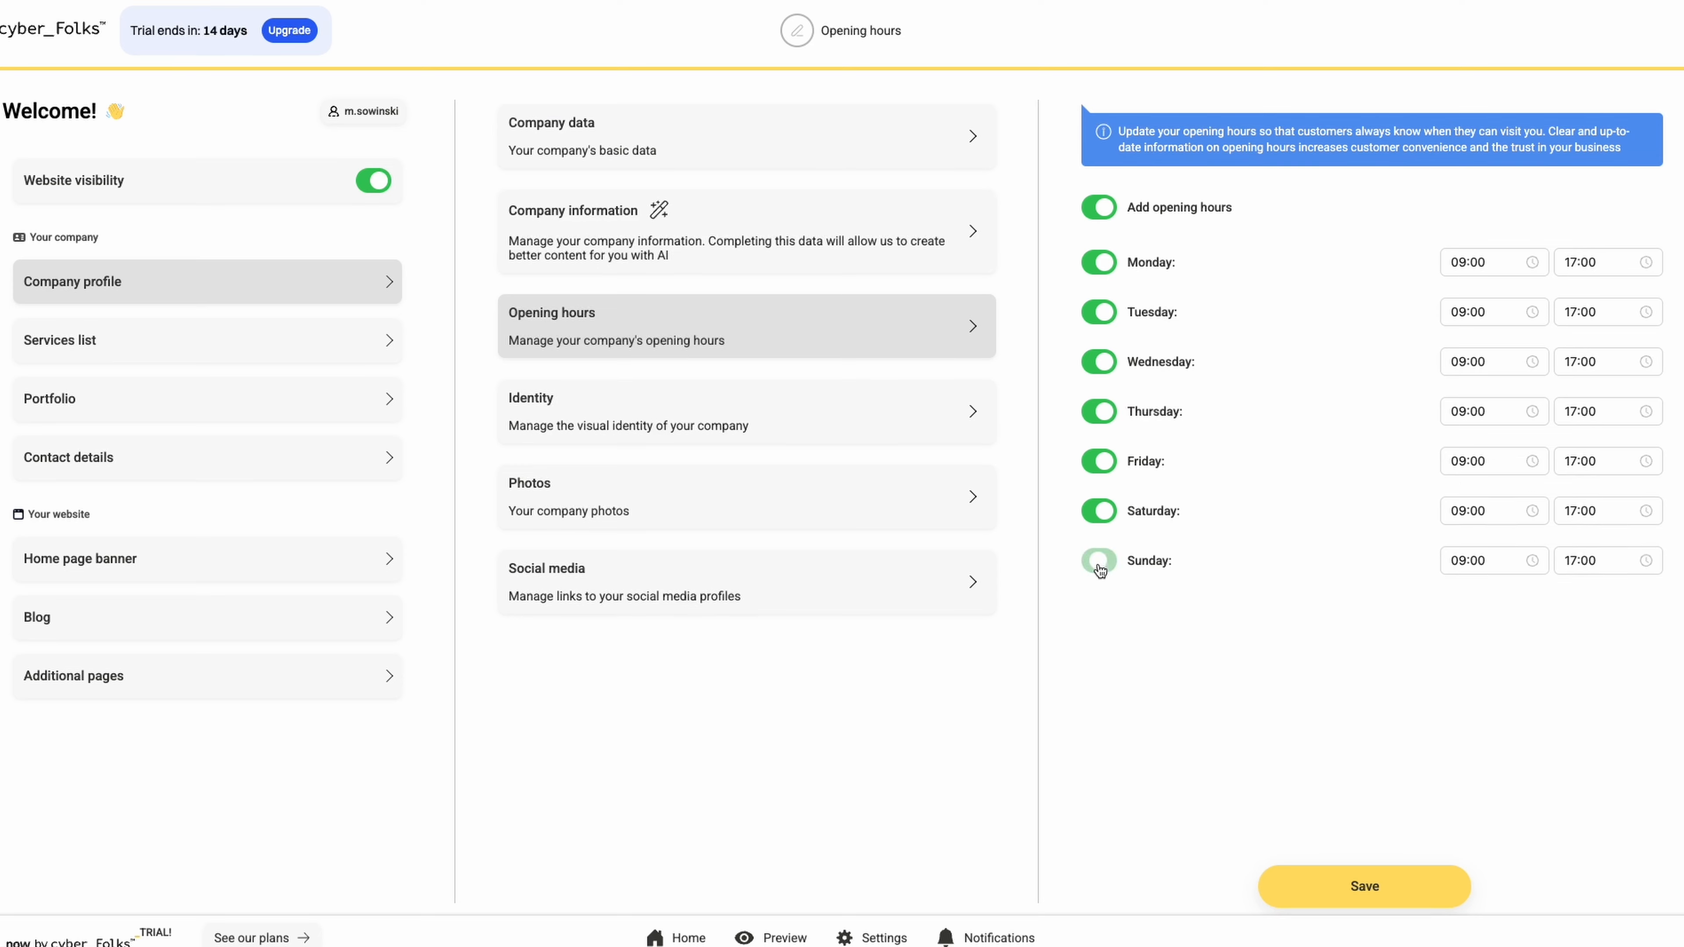
pyautogui.click(1350, 886)
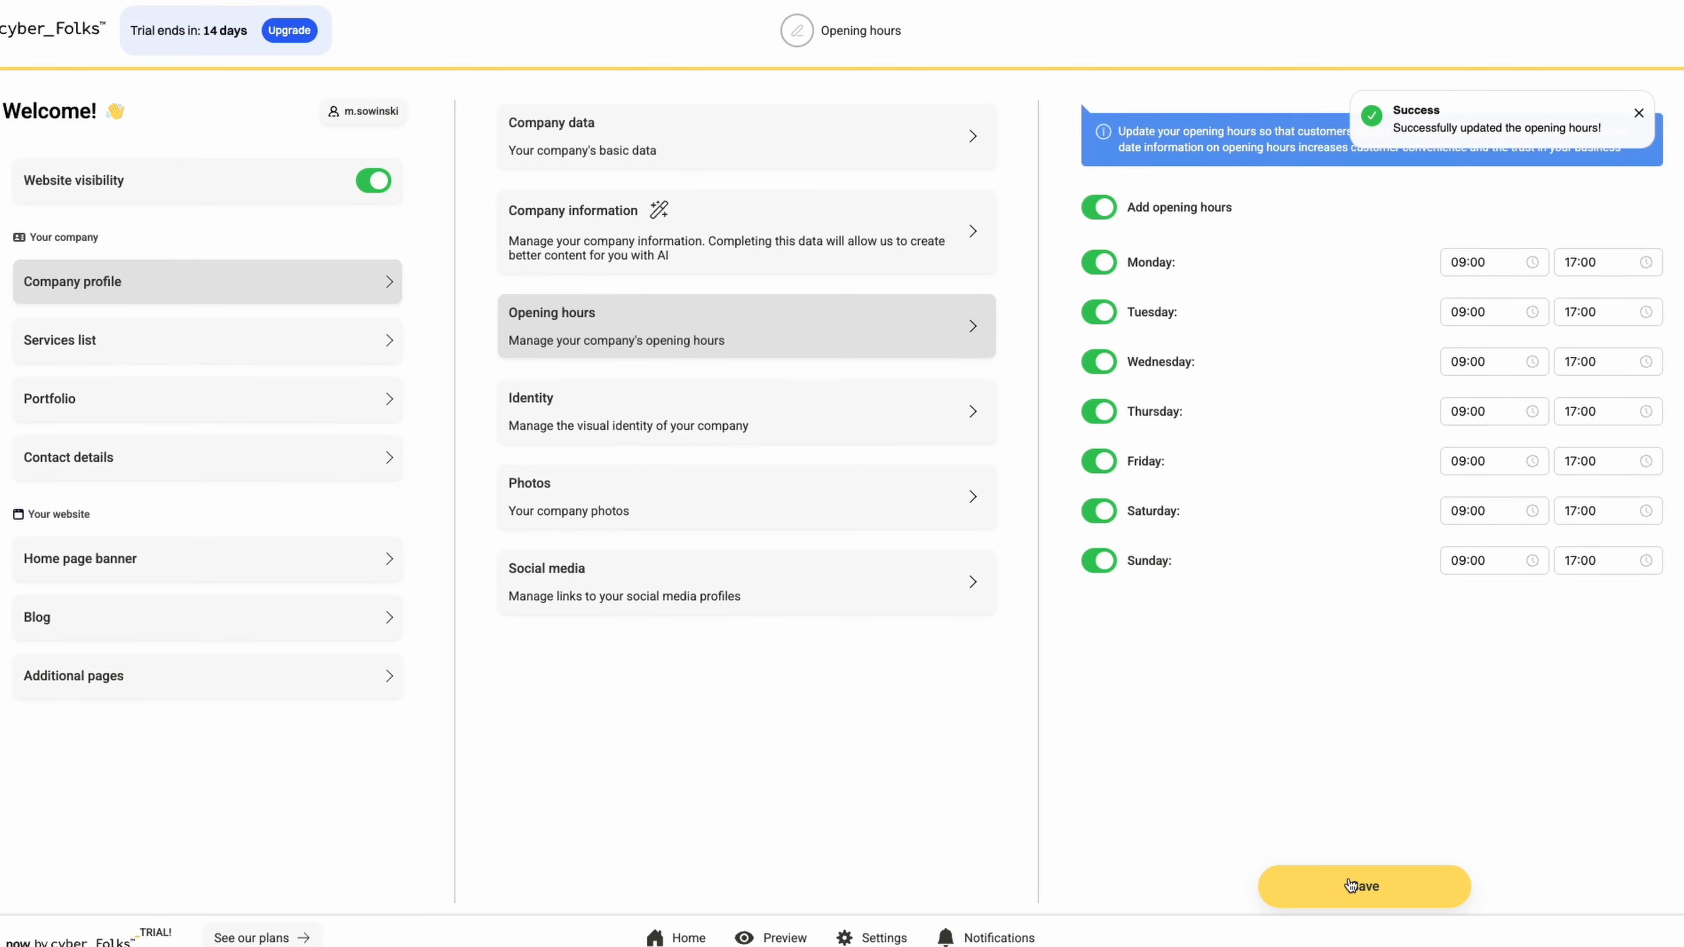
# Step: Review the company's identity logo, photo bank and social media links in the company profile
pyautogui.click(851, 408)
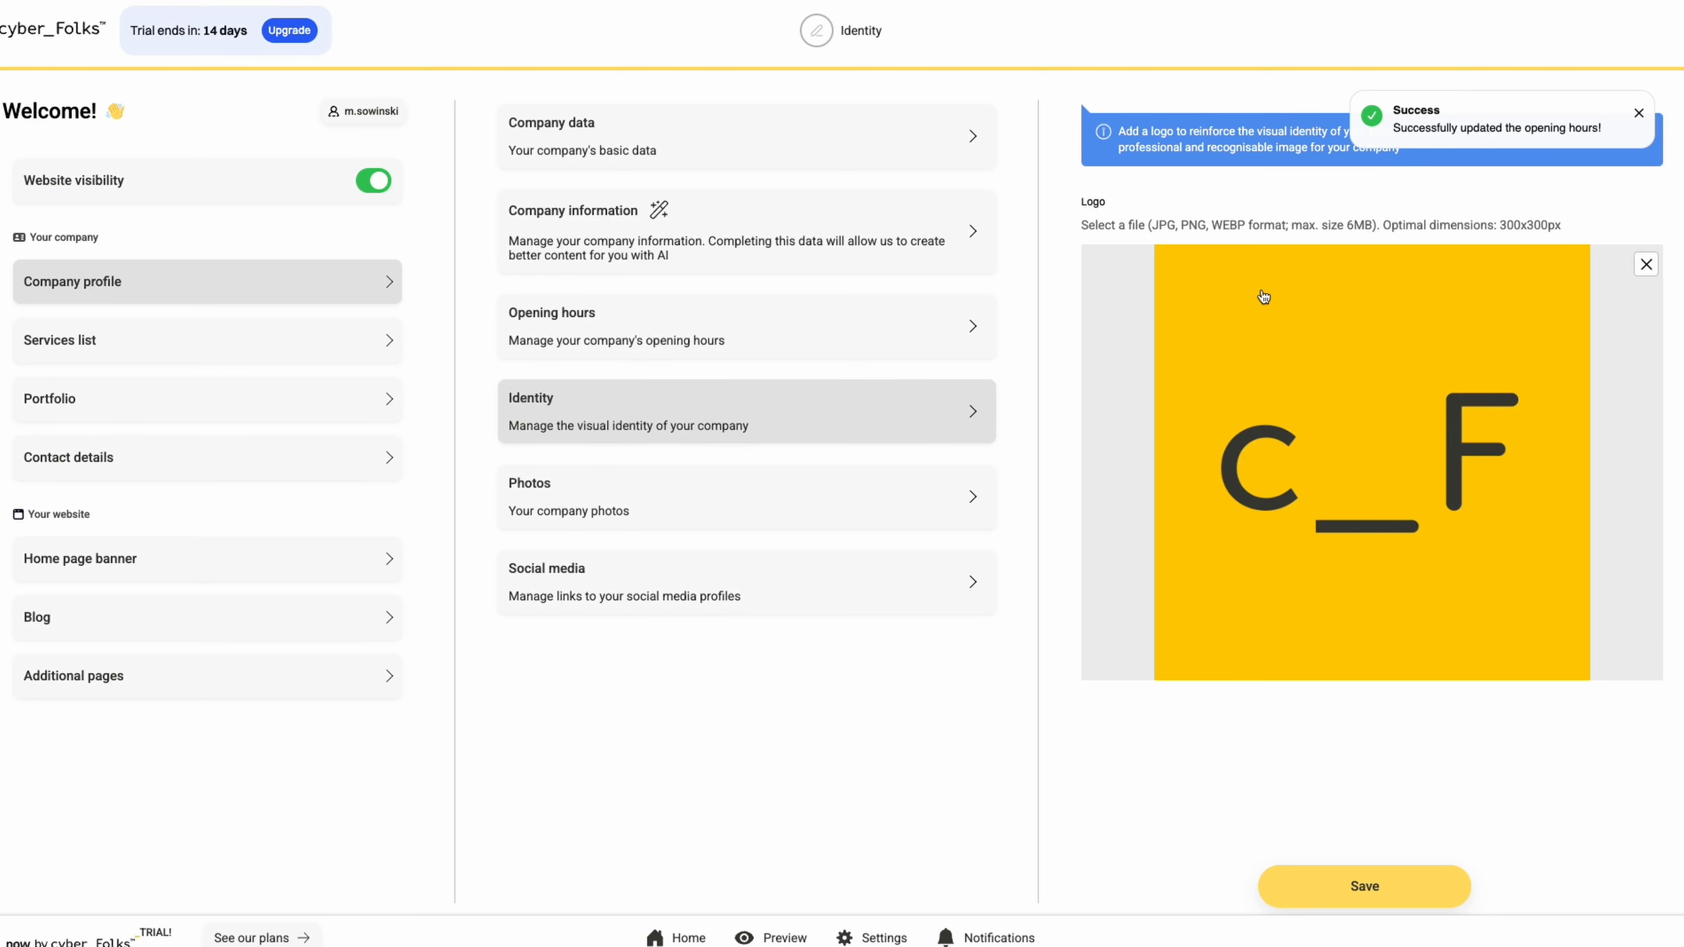
pyautogui.click(819, 508)
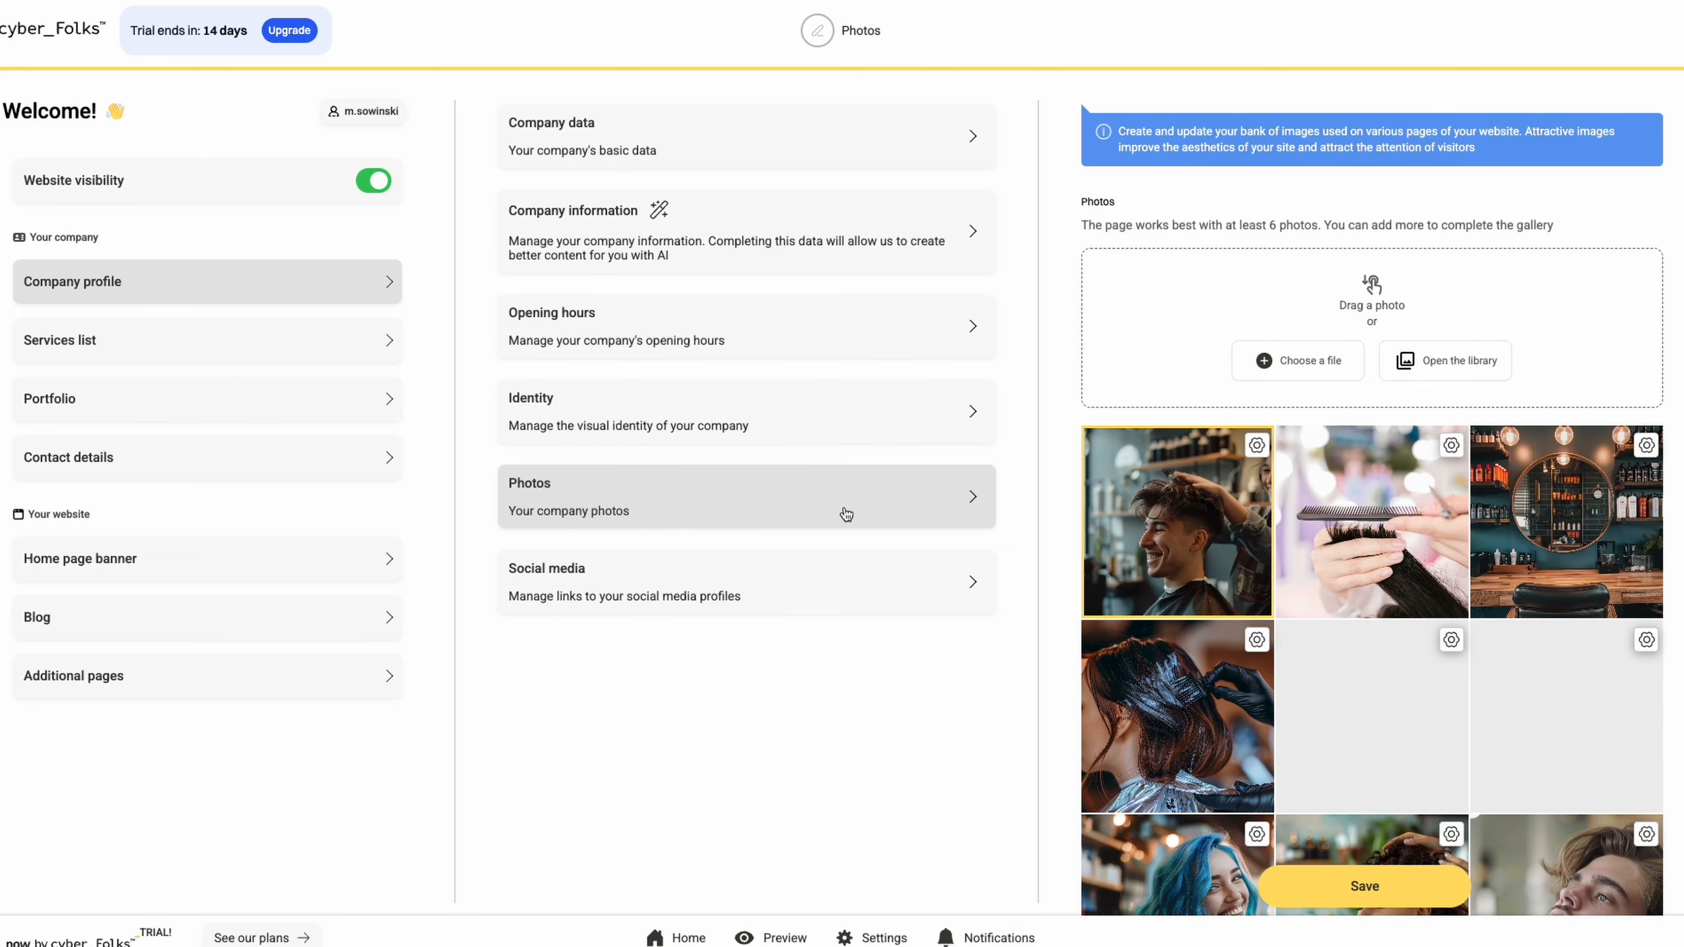
pyautogui.scroll(-6, 1238, 617)
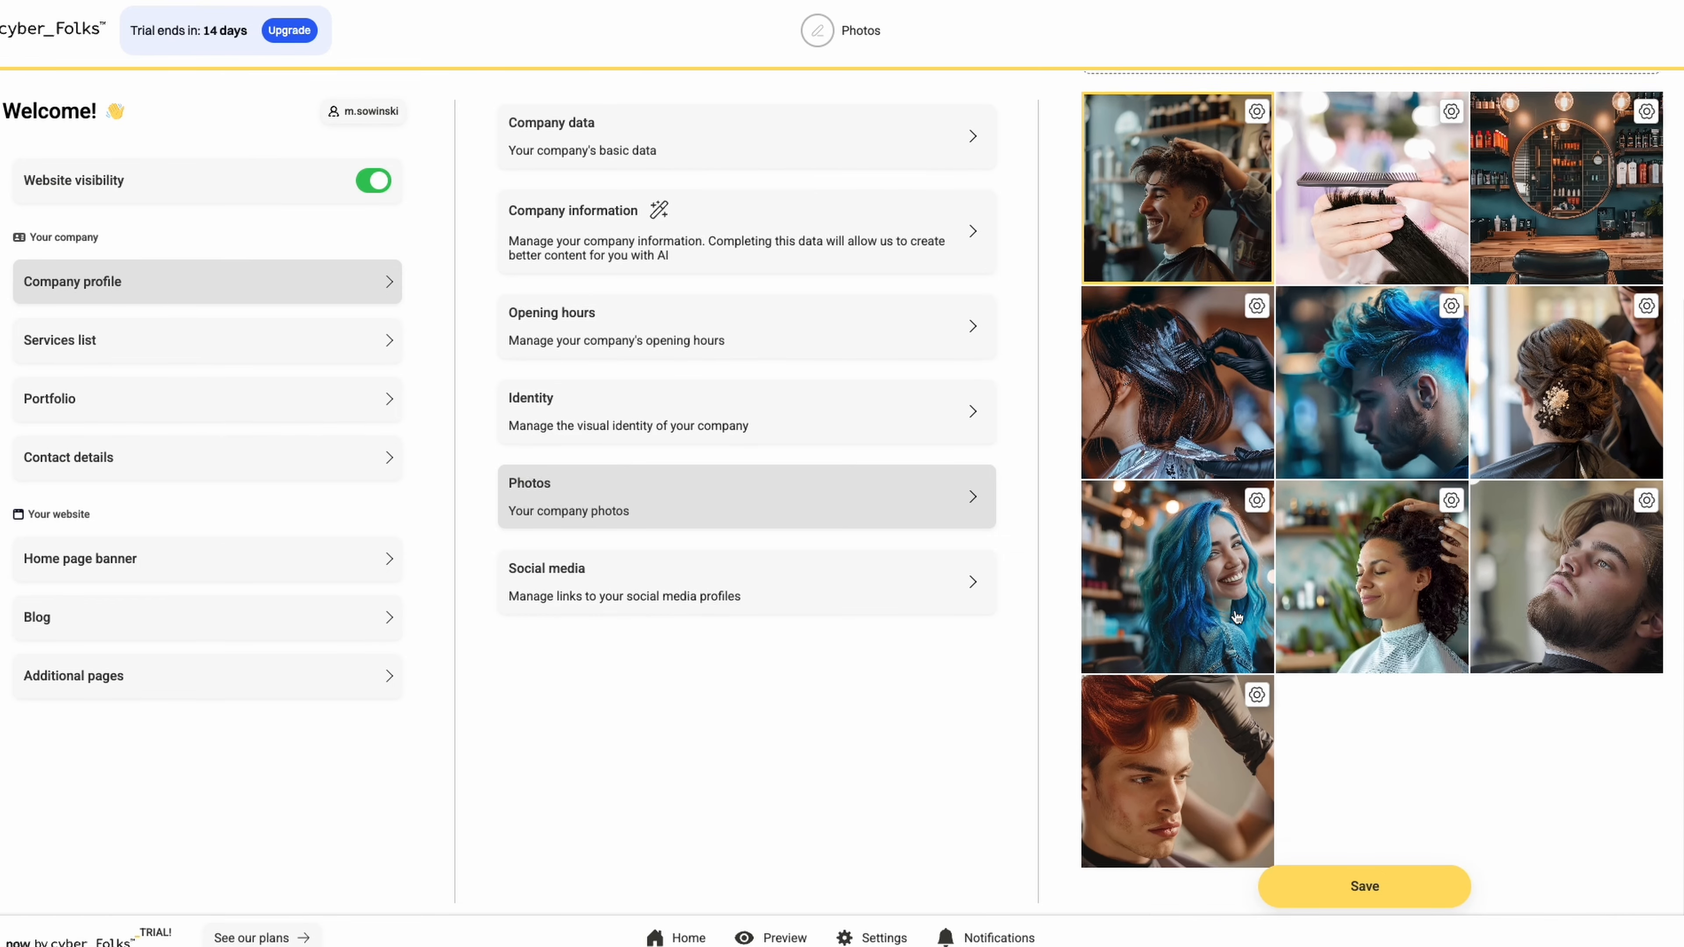
pyautogui.scroll(6, 1237, 617)
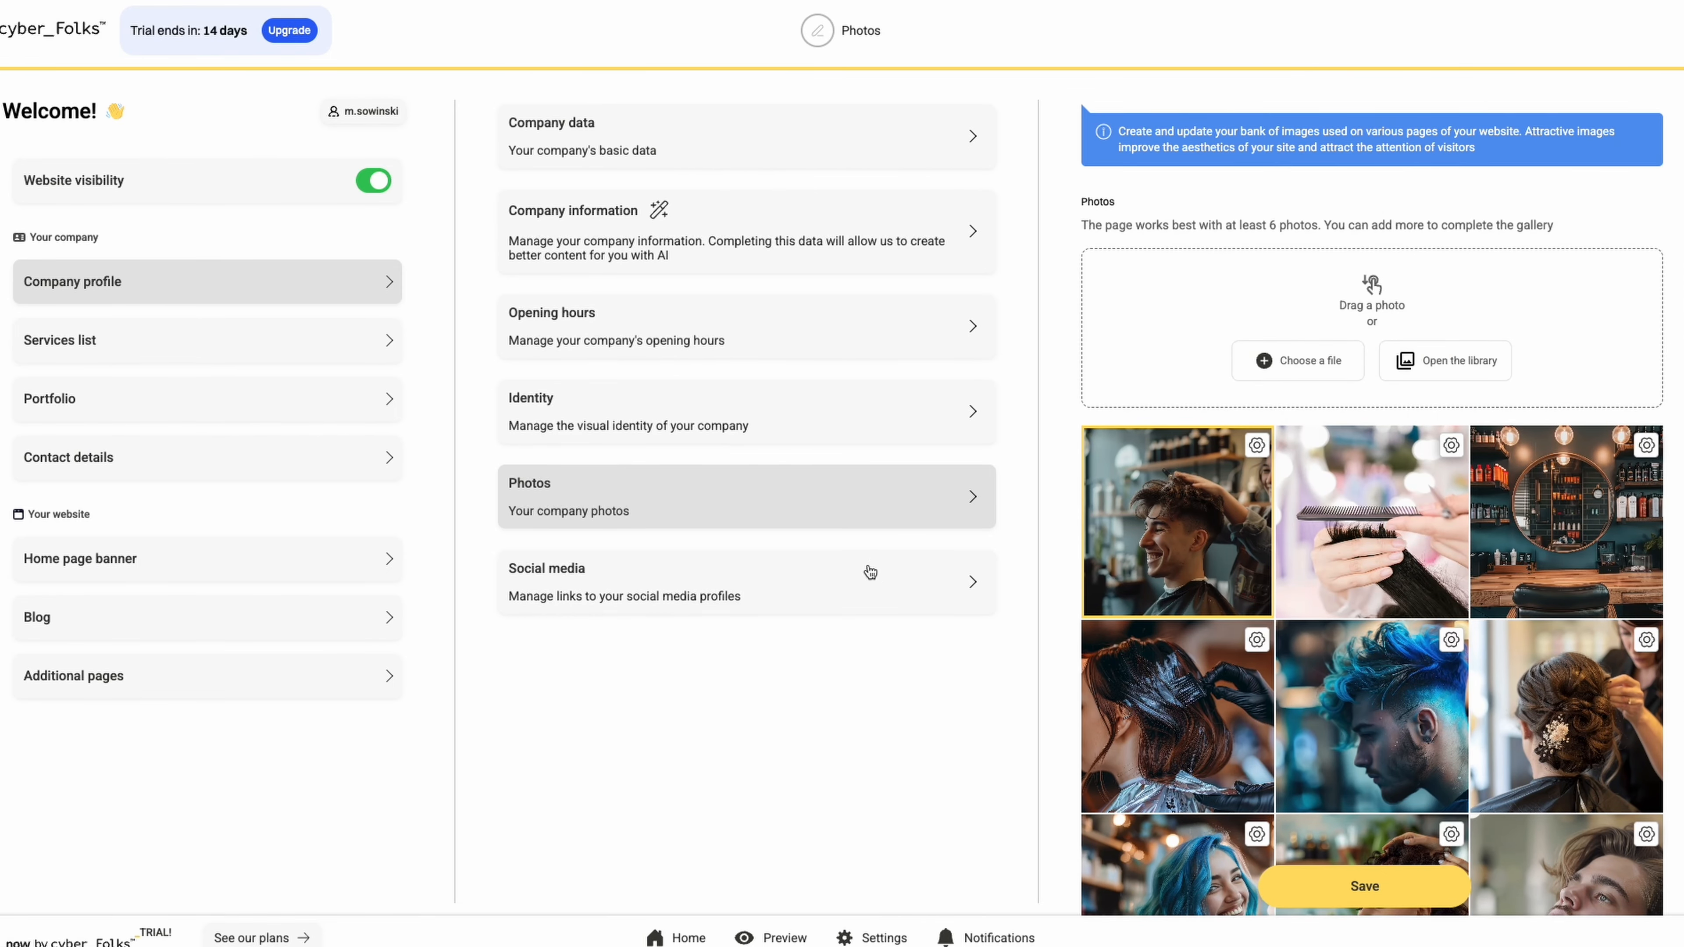
pyautogui.click(870, 572)
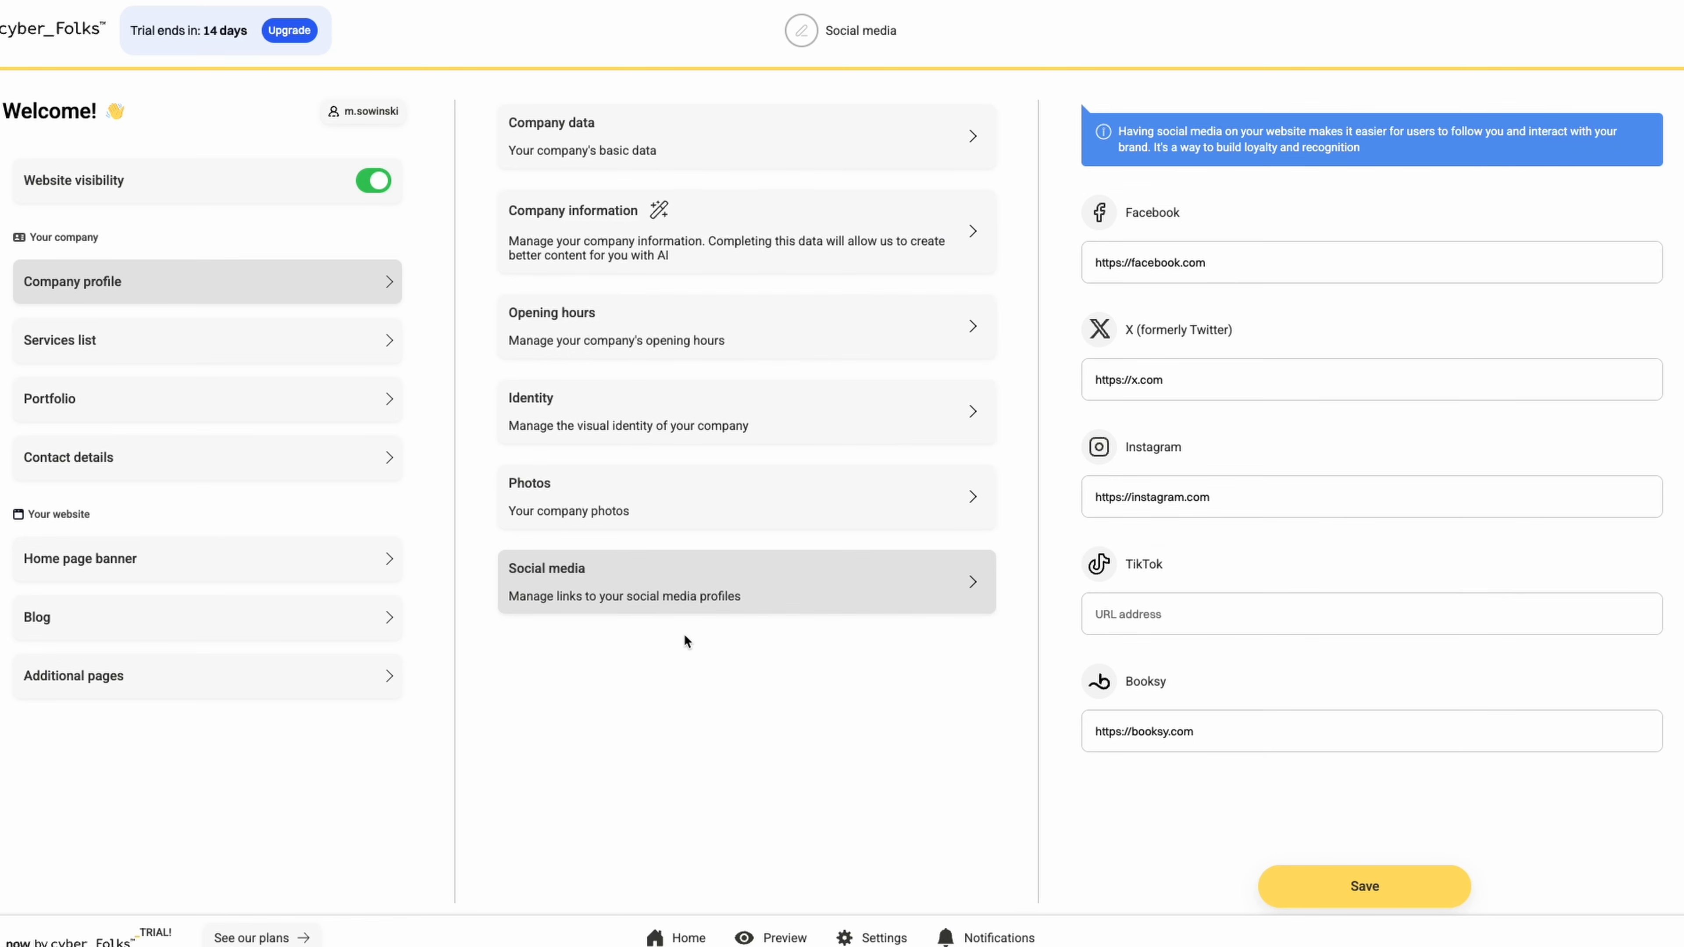
# Step: Look through the services in the services list
pyautogui.click(302, 334)
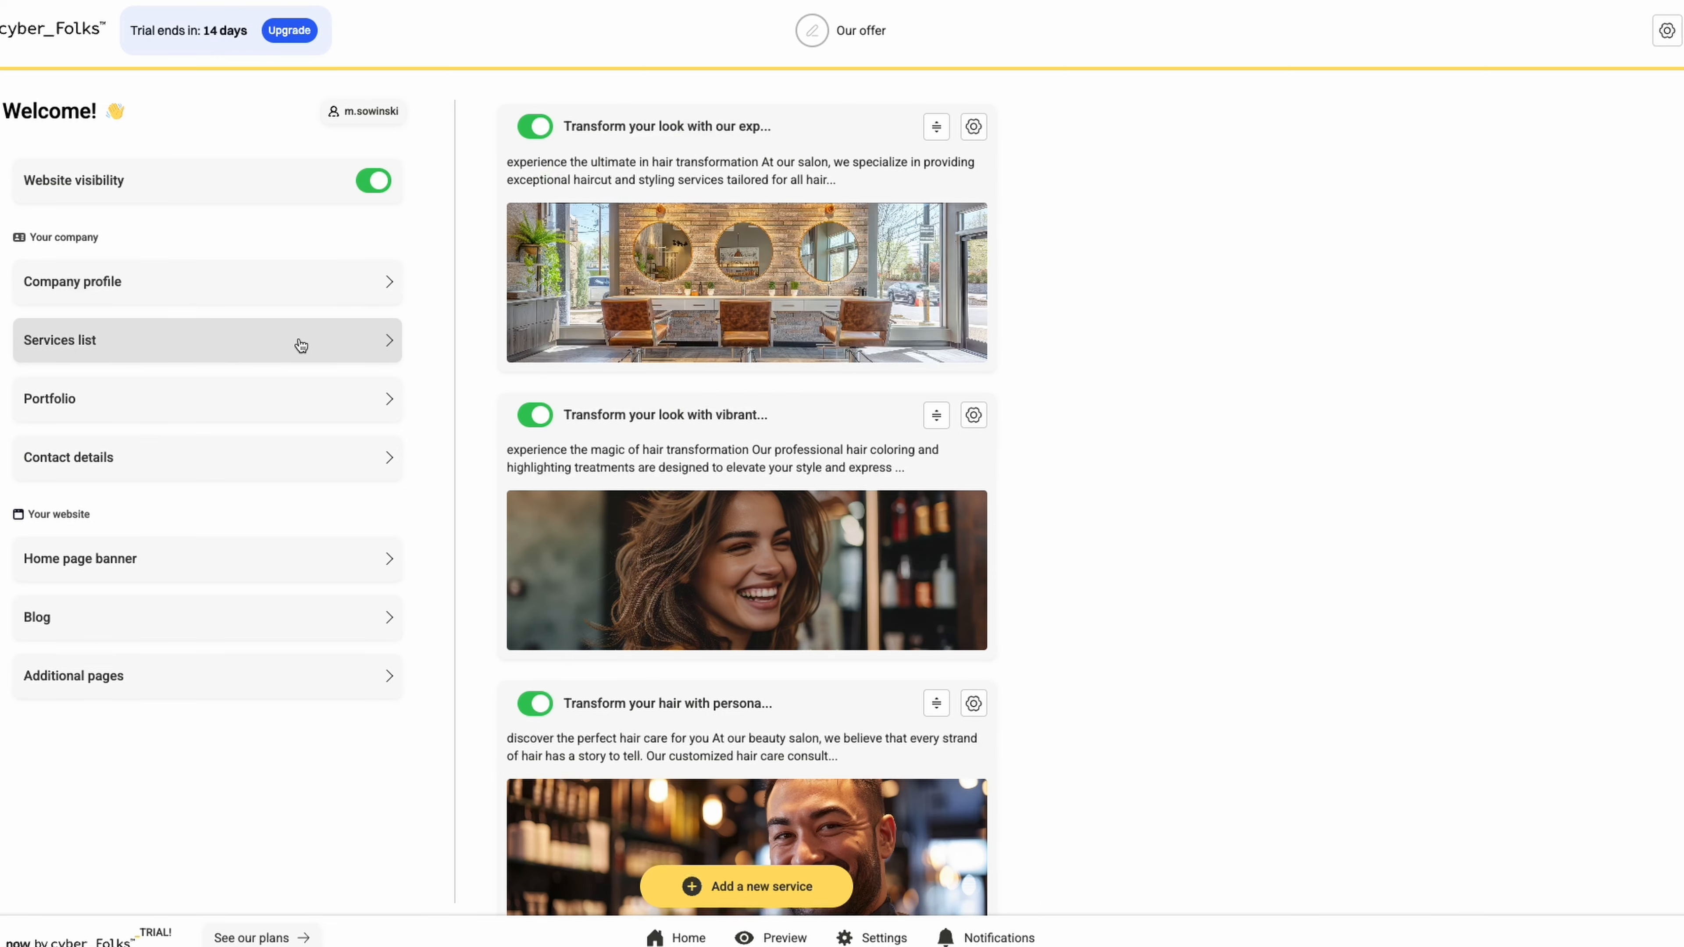
pyautogui.scroll(-5, 646, 394)
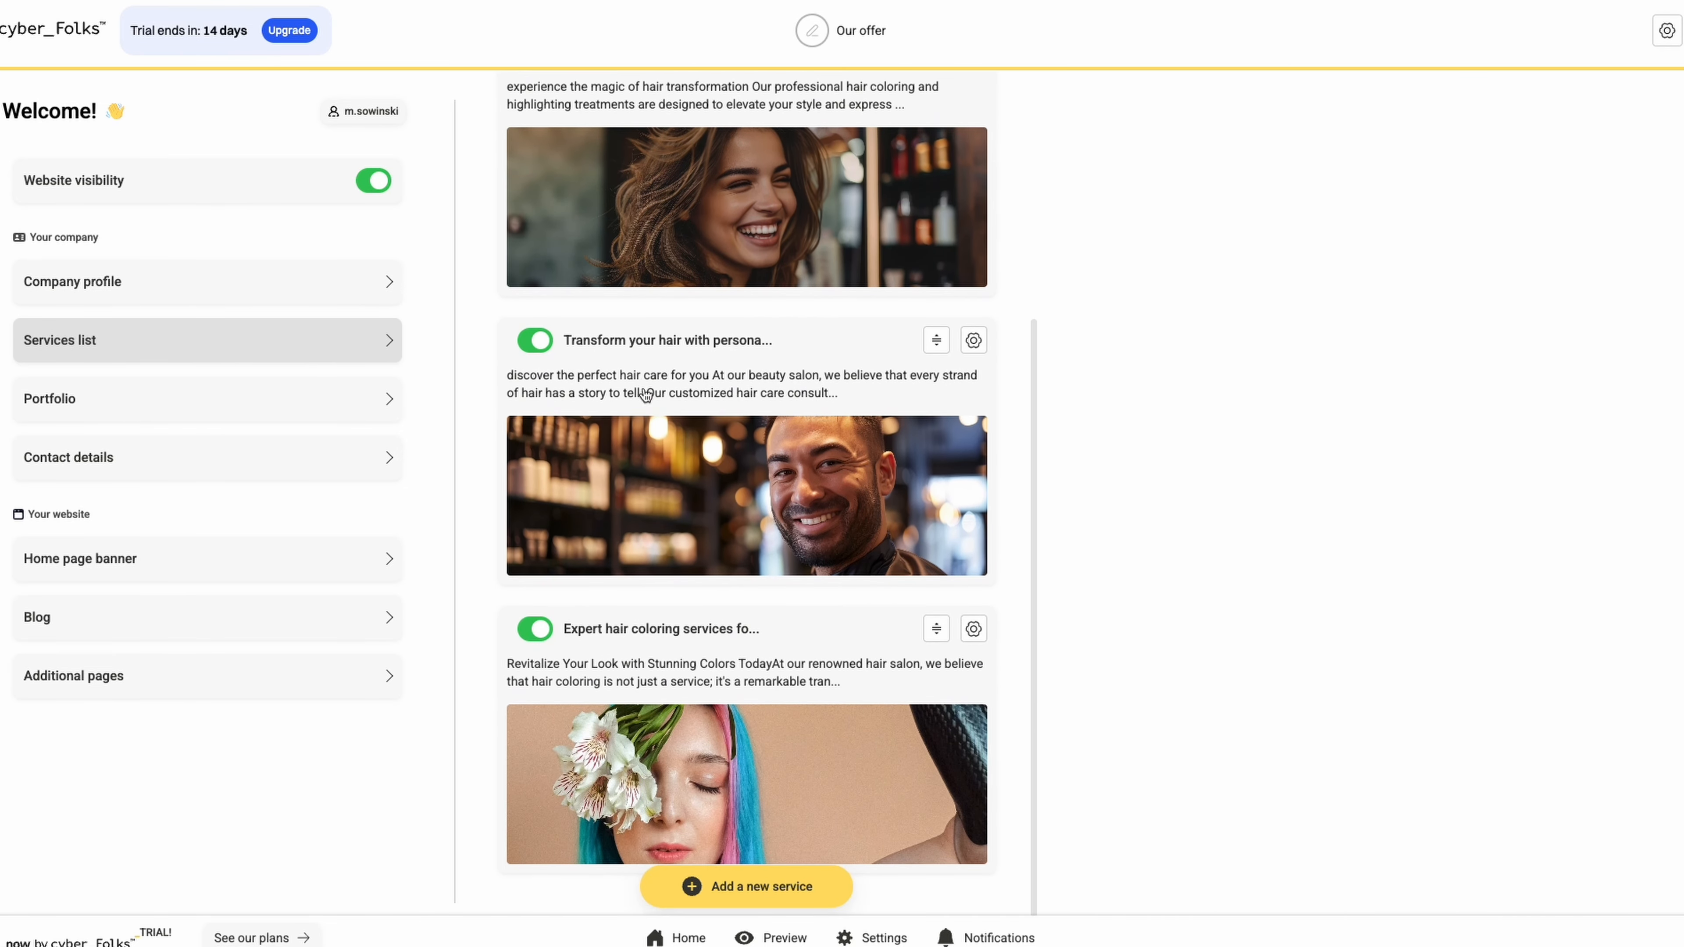
pyautogui.scroll(4, 645, 396)
pyautogui.scroll(1, 645, 396)
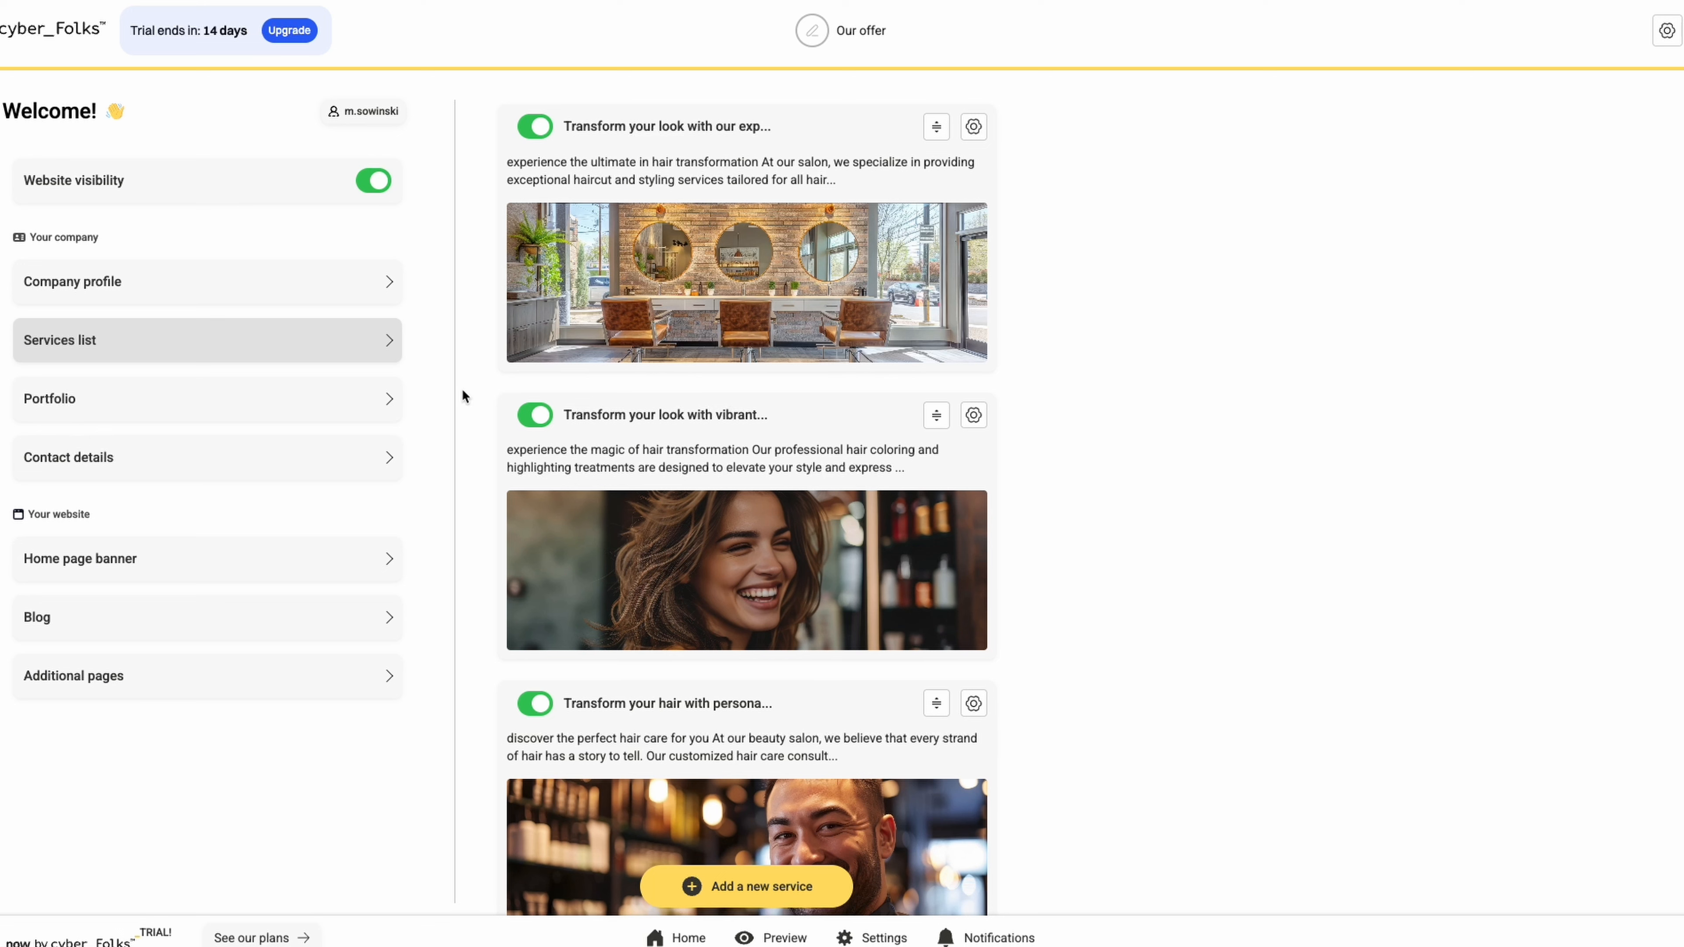
# Step: Activate the Portfolio module, set its name in the menu to "OUR PORTFOLIO" and save the module
pyautogui.click(358, 399)
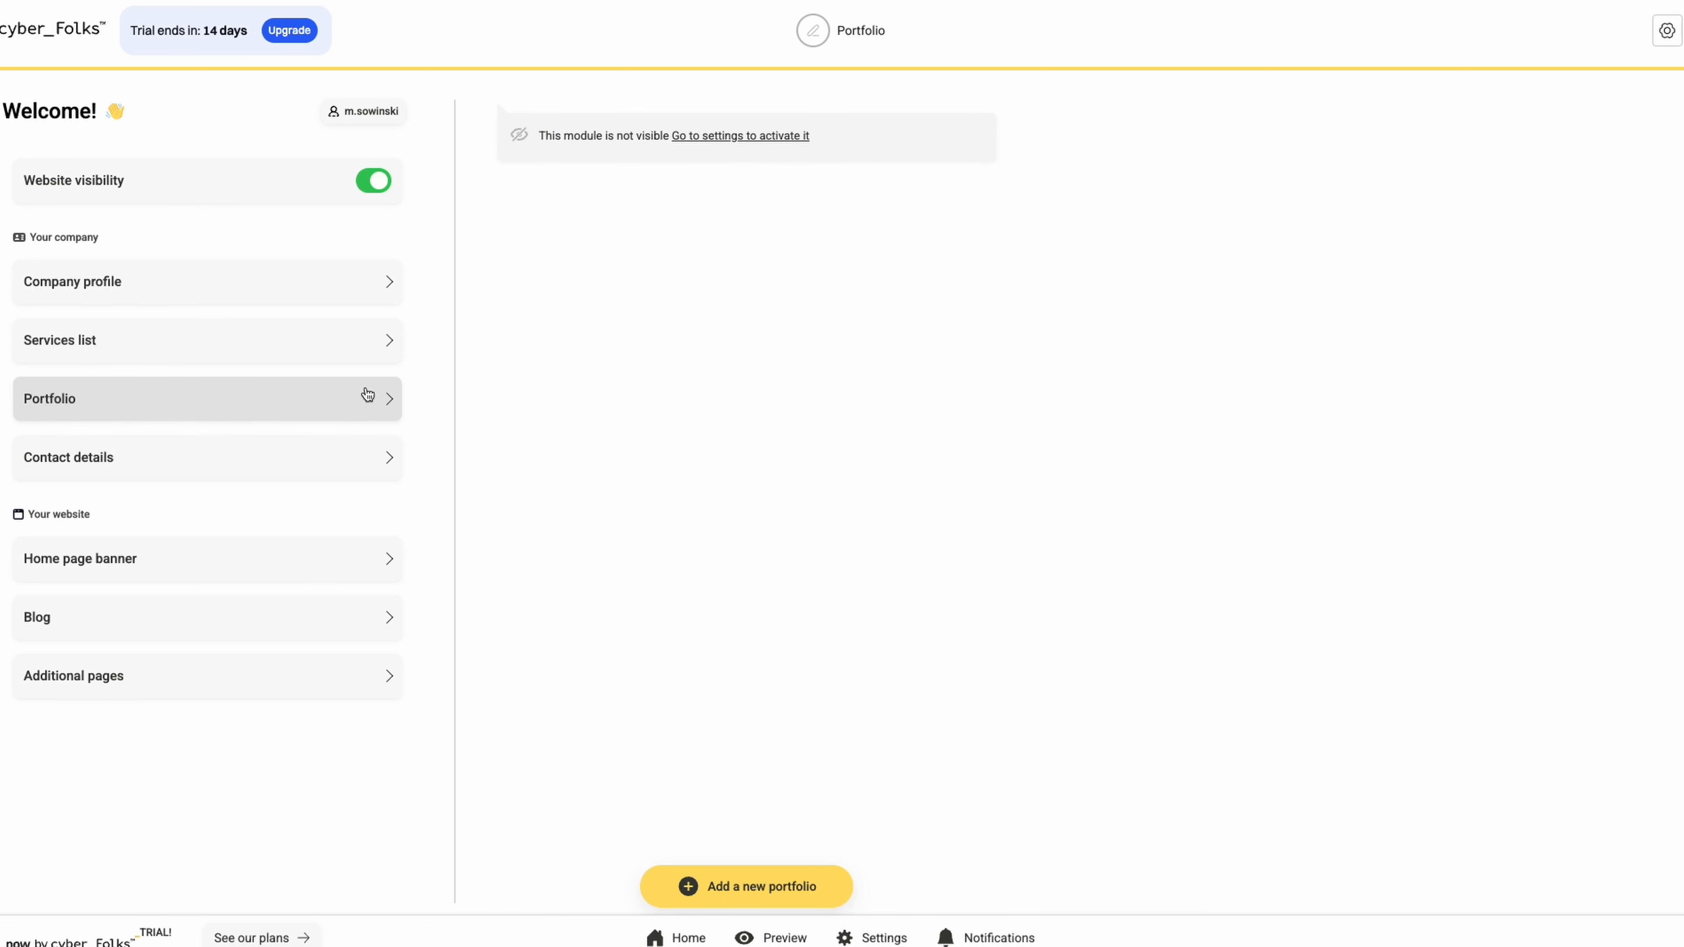
pyautogui.click(769, 137)
pyautogui.click(673, 150)
pyautogui.write('ou')
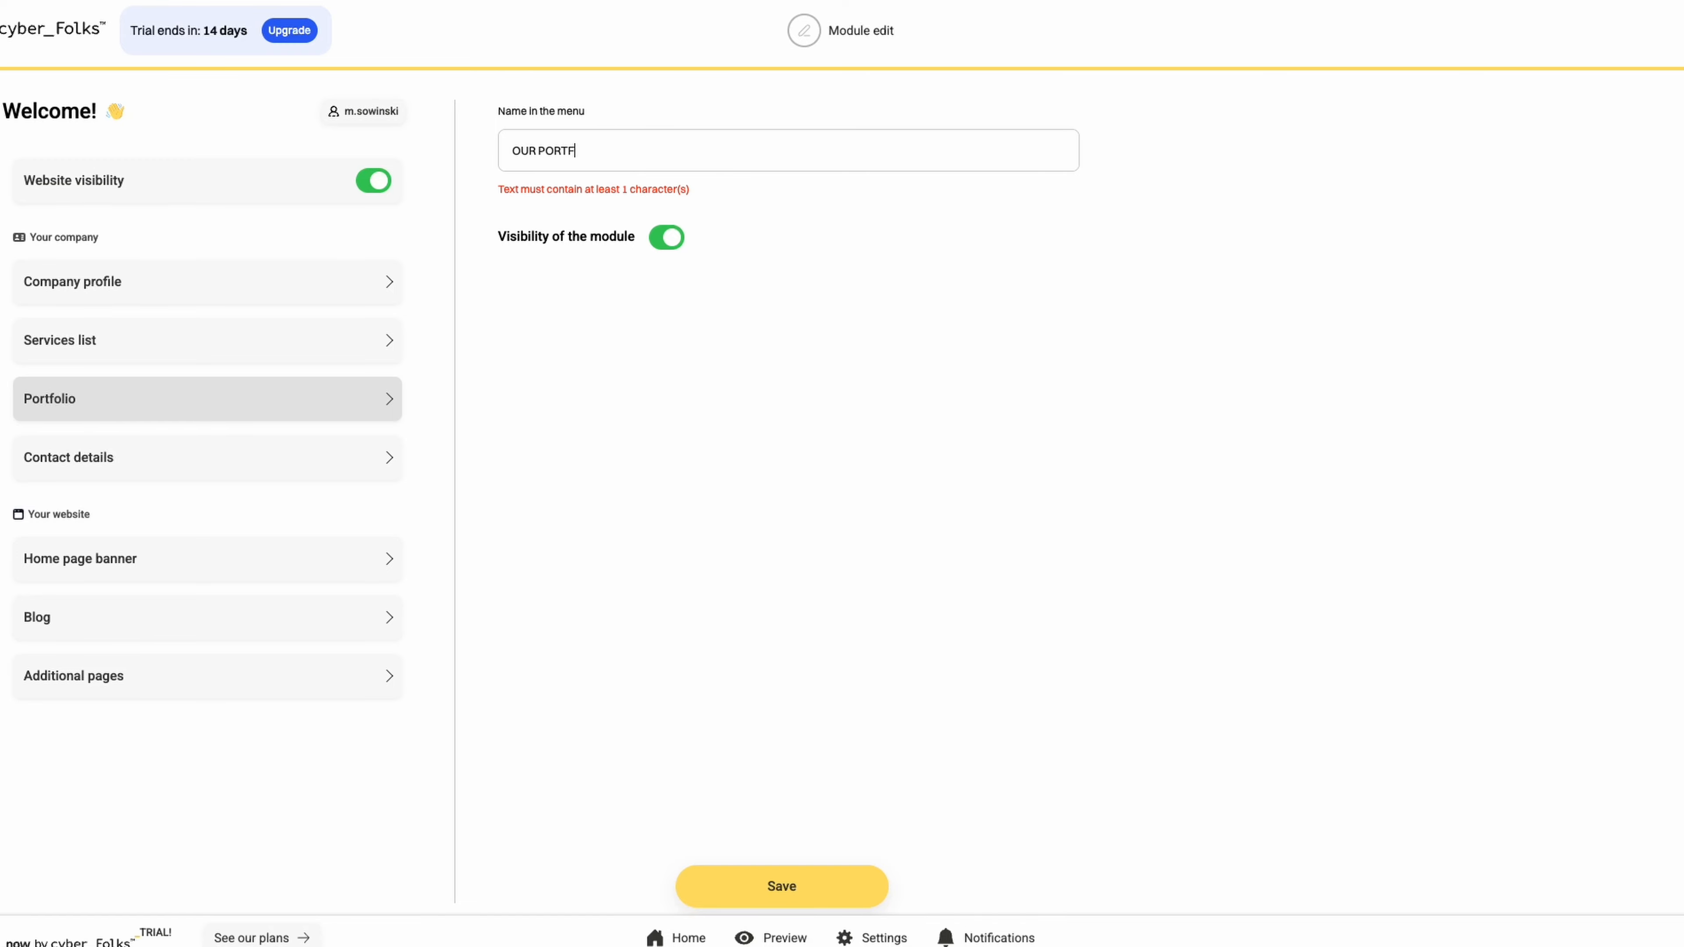
pyautogui.click(816, 901)
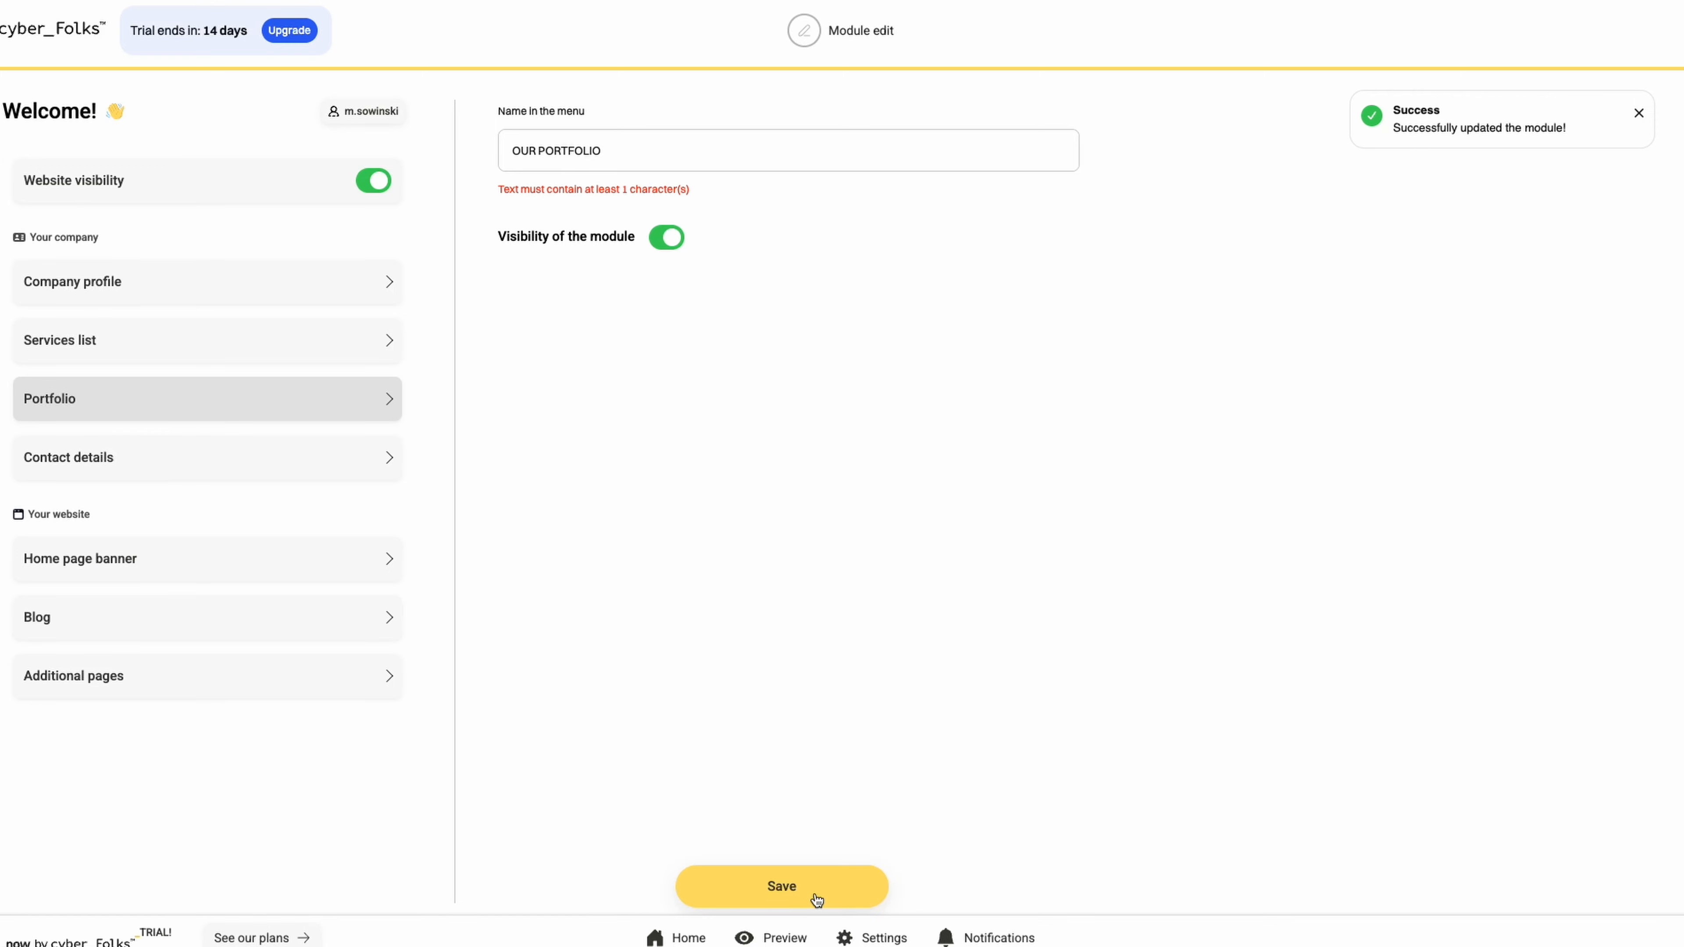
# Step: Open the existing address in the contact details for editing, review its address, email and phone fields, and save it
pyautogui.click(266, 460)
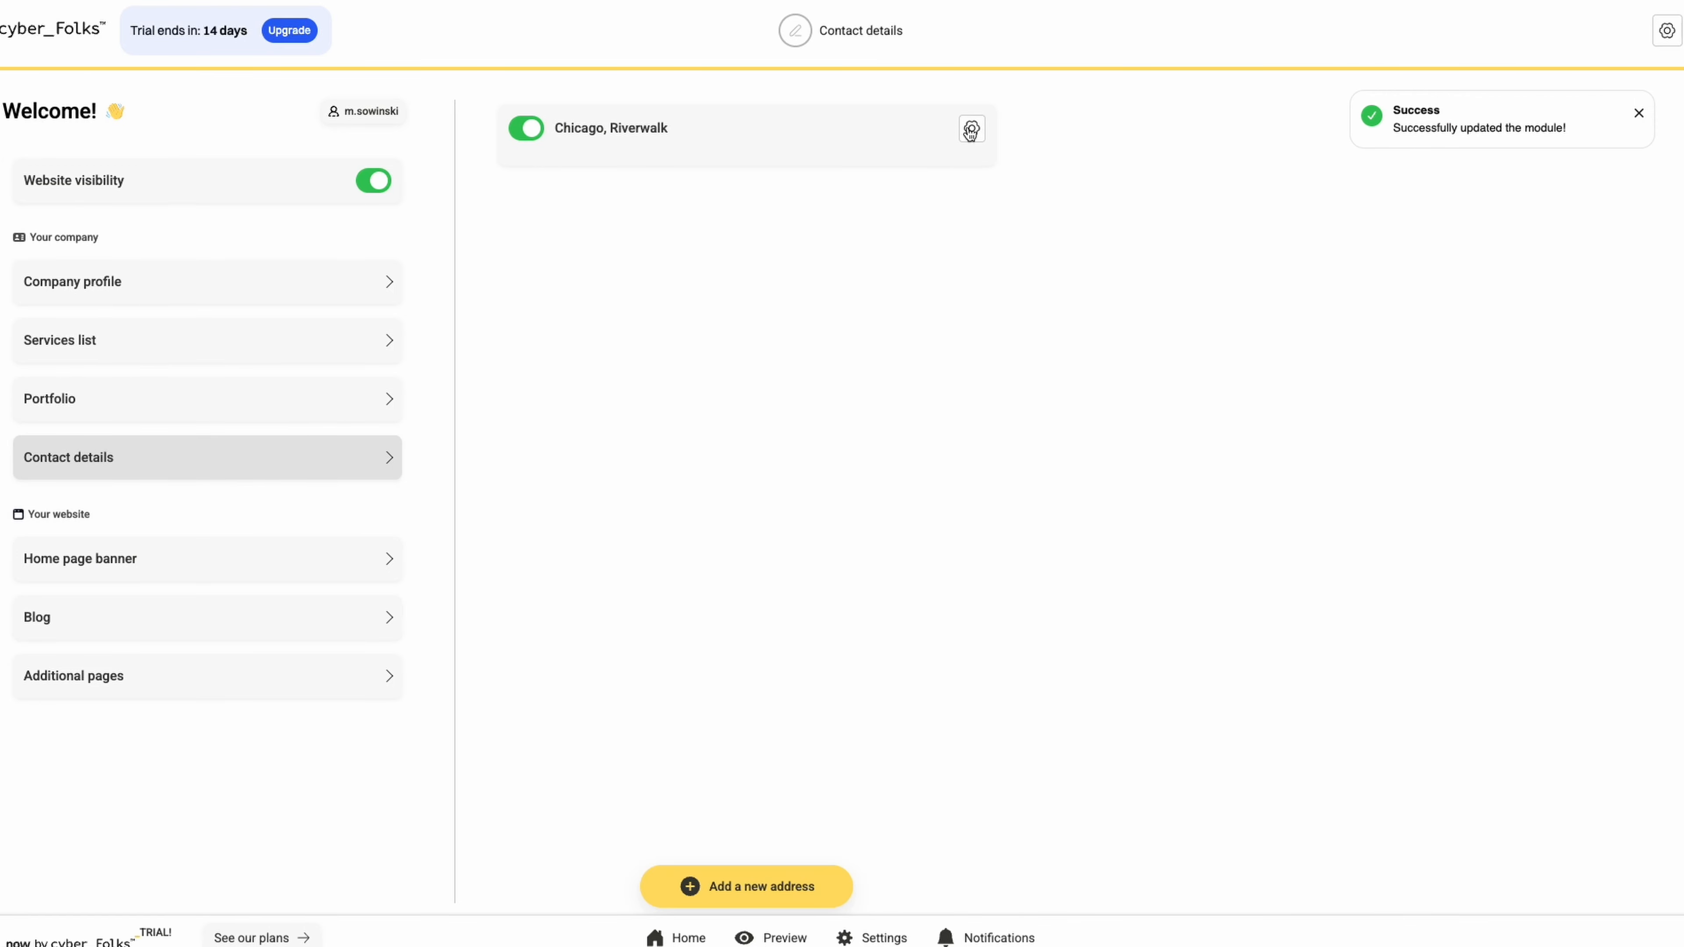
pyautogui.click(971, 133)
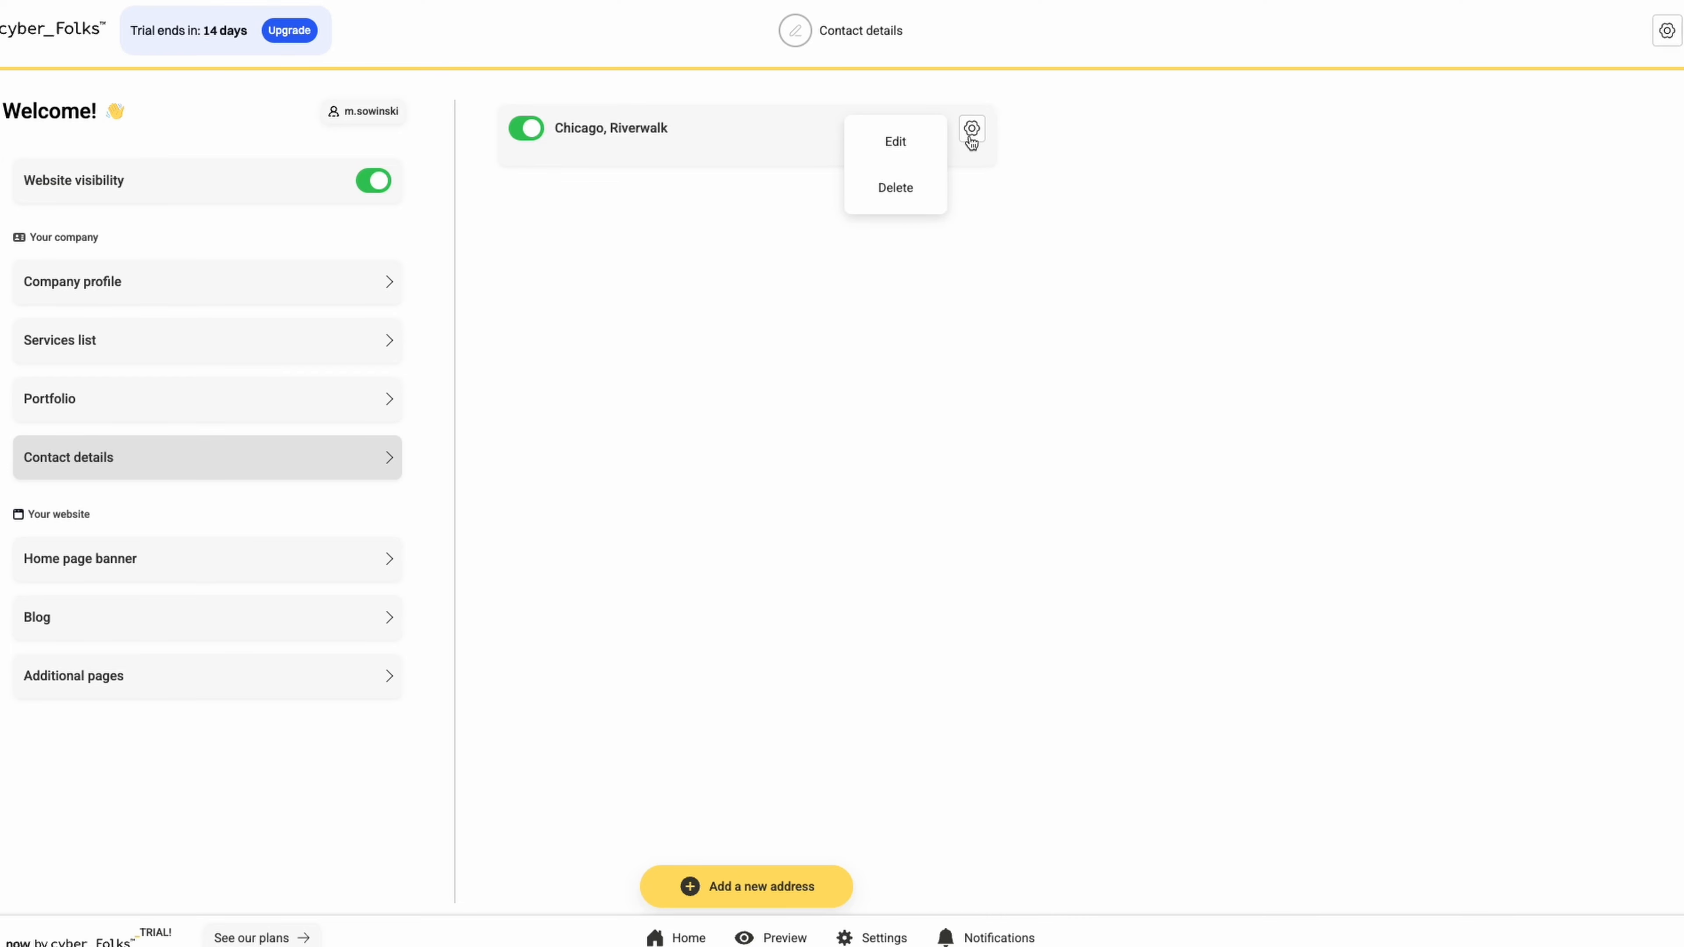
pyautogui.click(919, 146)
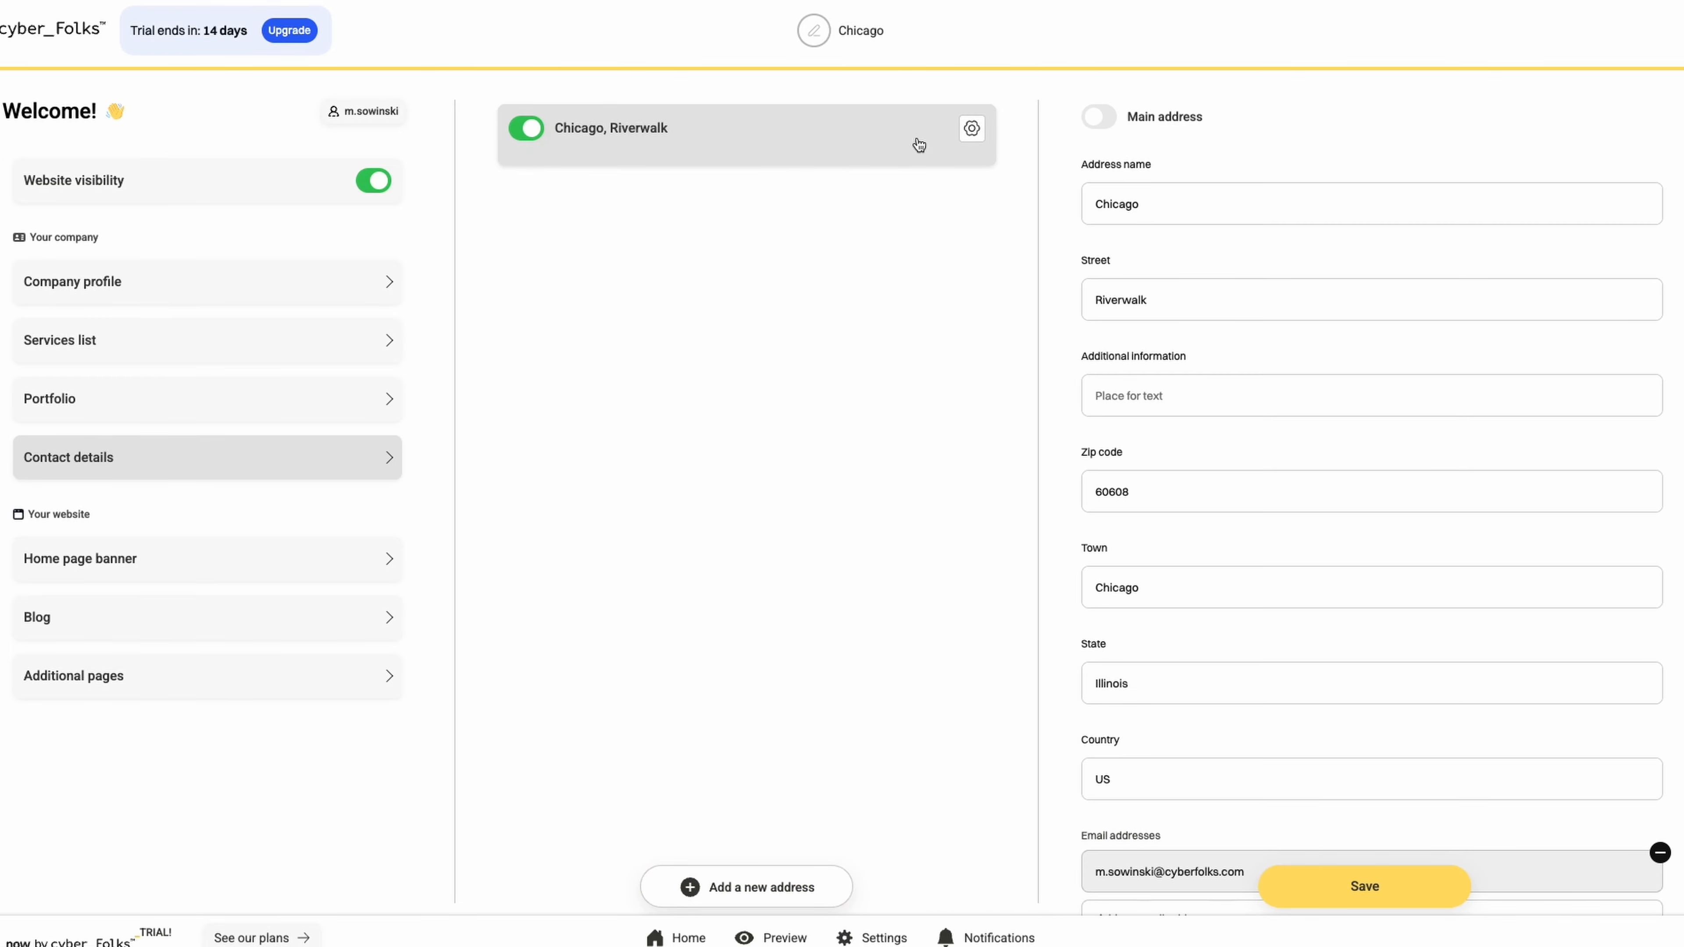
pyautogui.scroll(-3, 1108, 229)
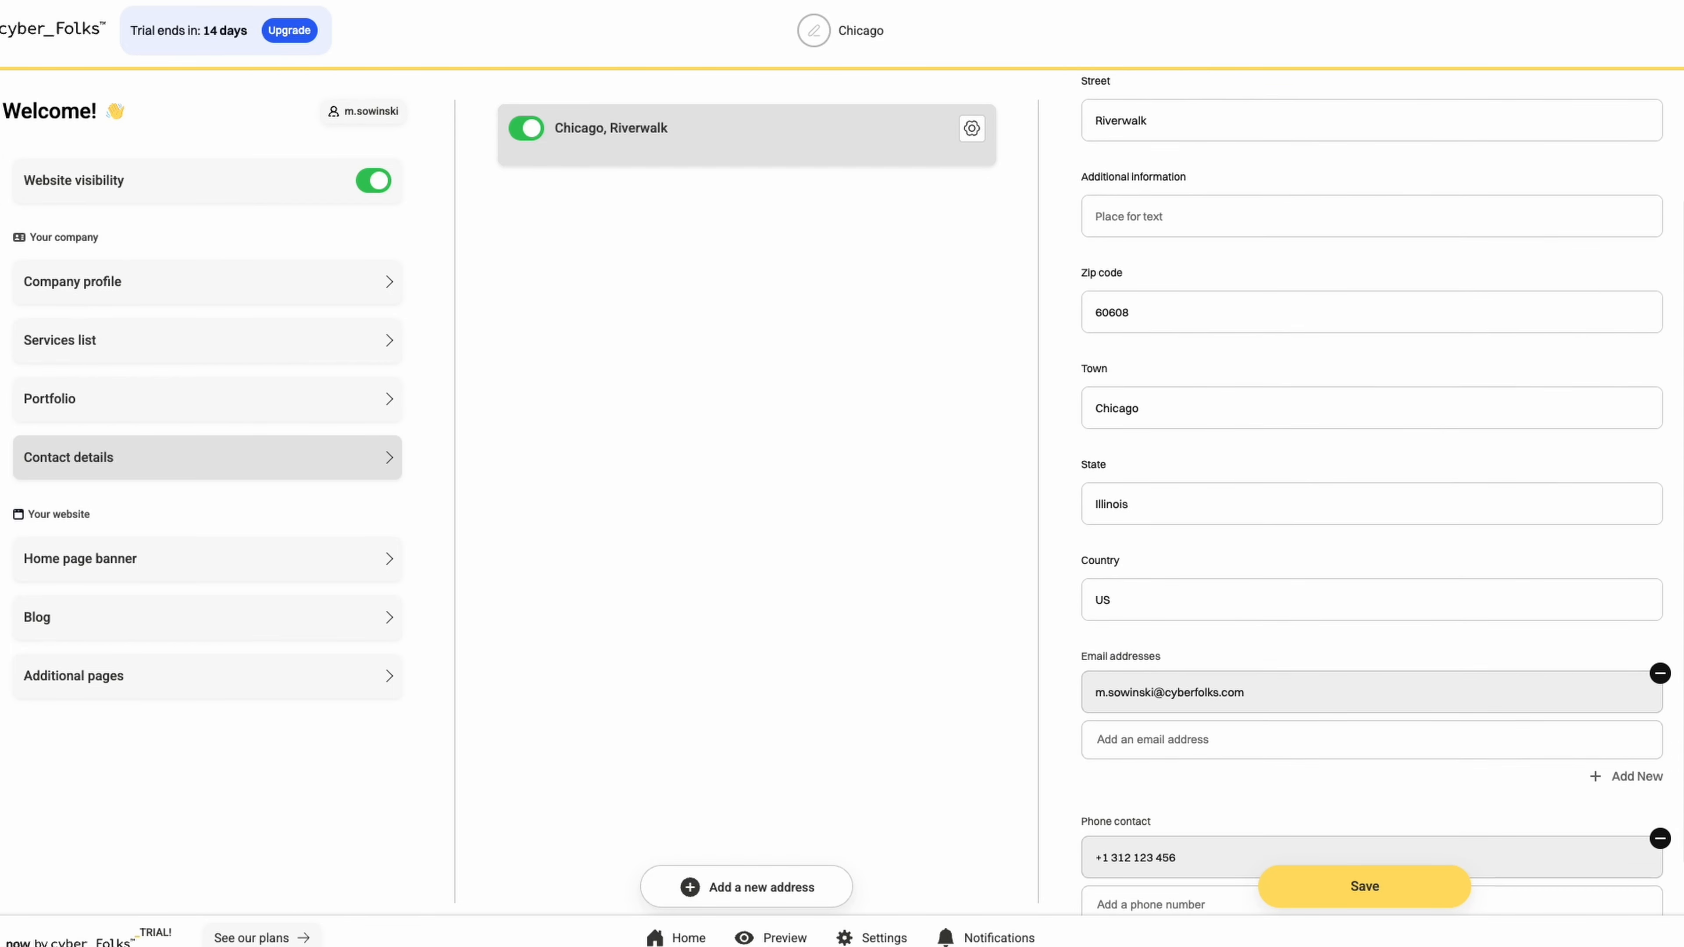
pyautogui.scroll(-3, 1108, 227)
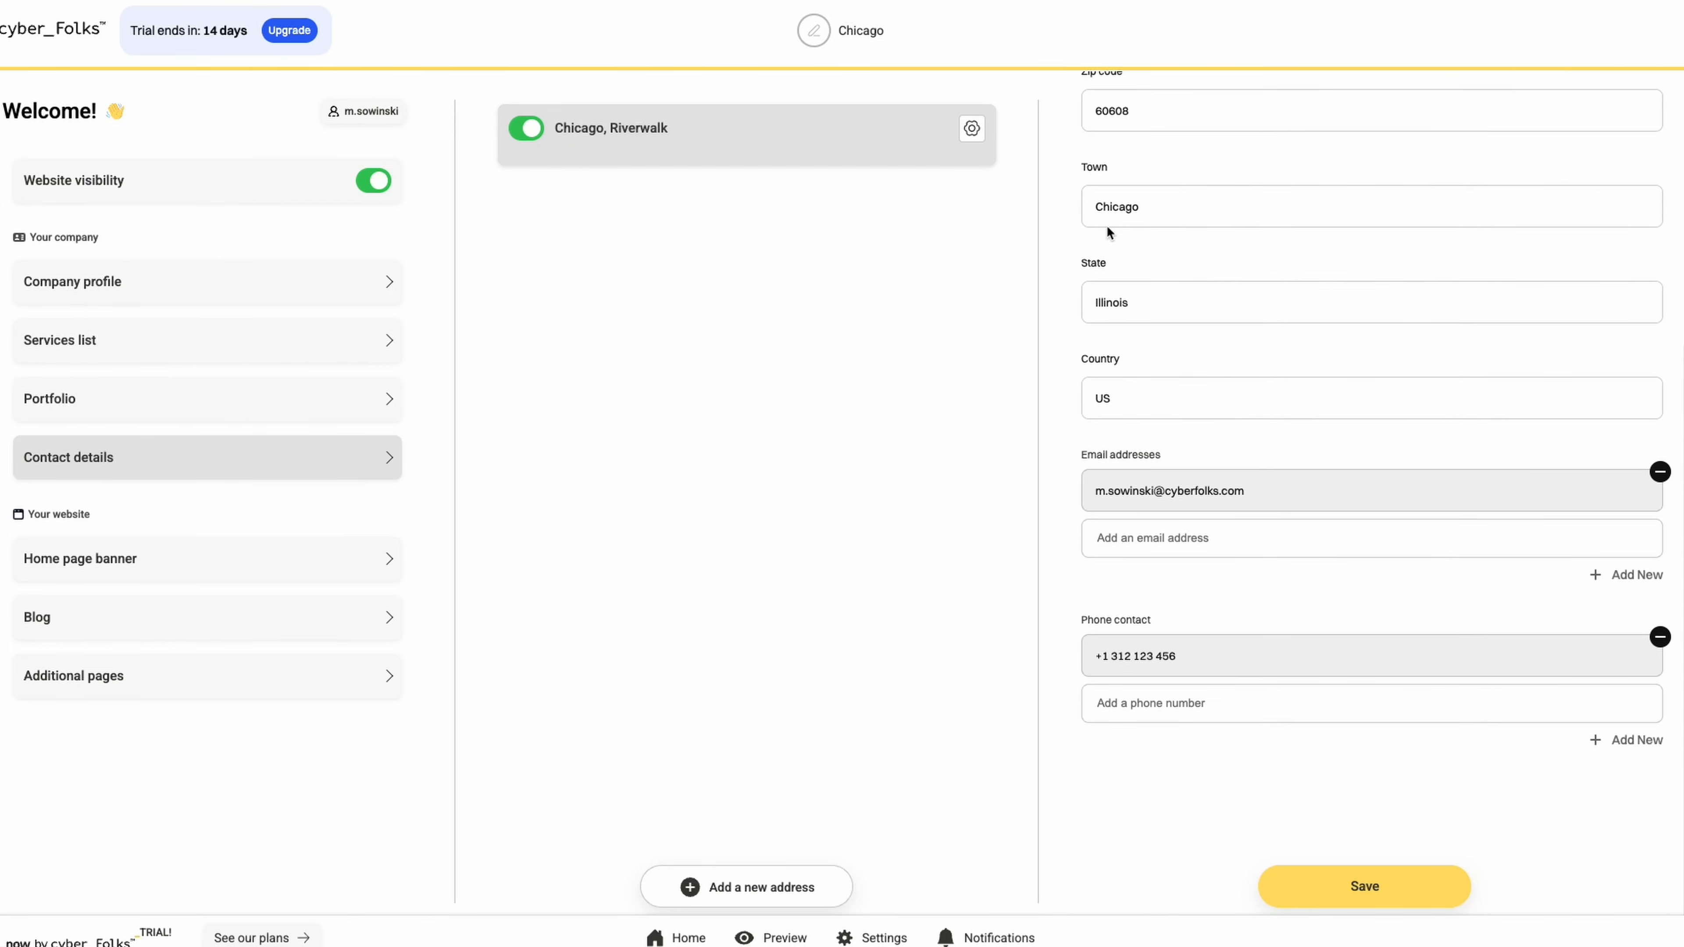
pyautogui.scroll(6, 1107, 225)
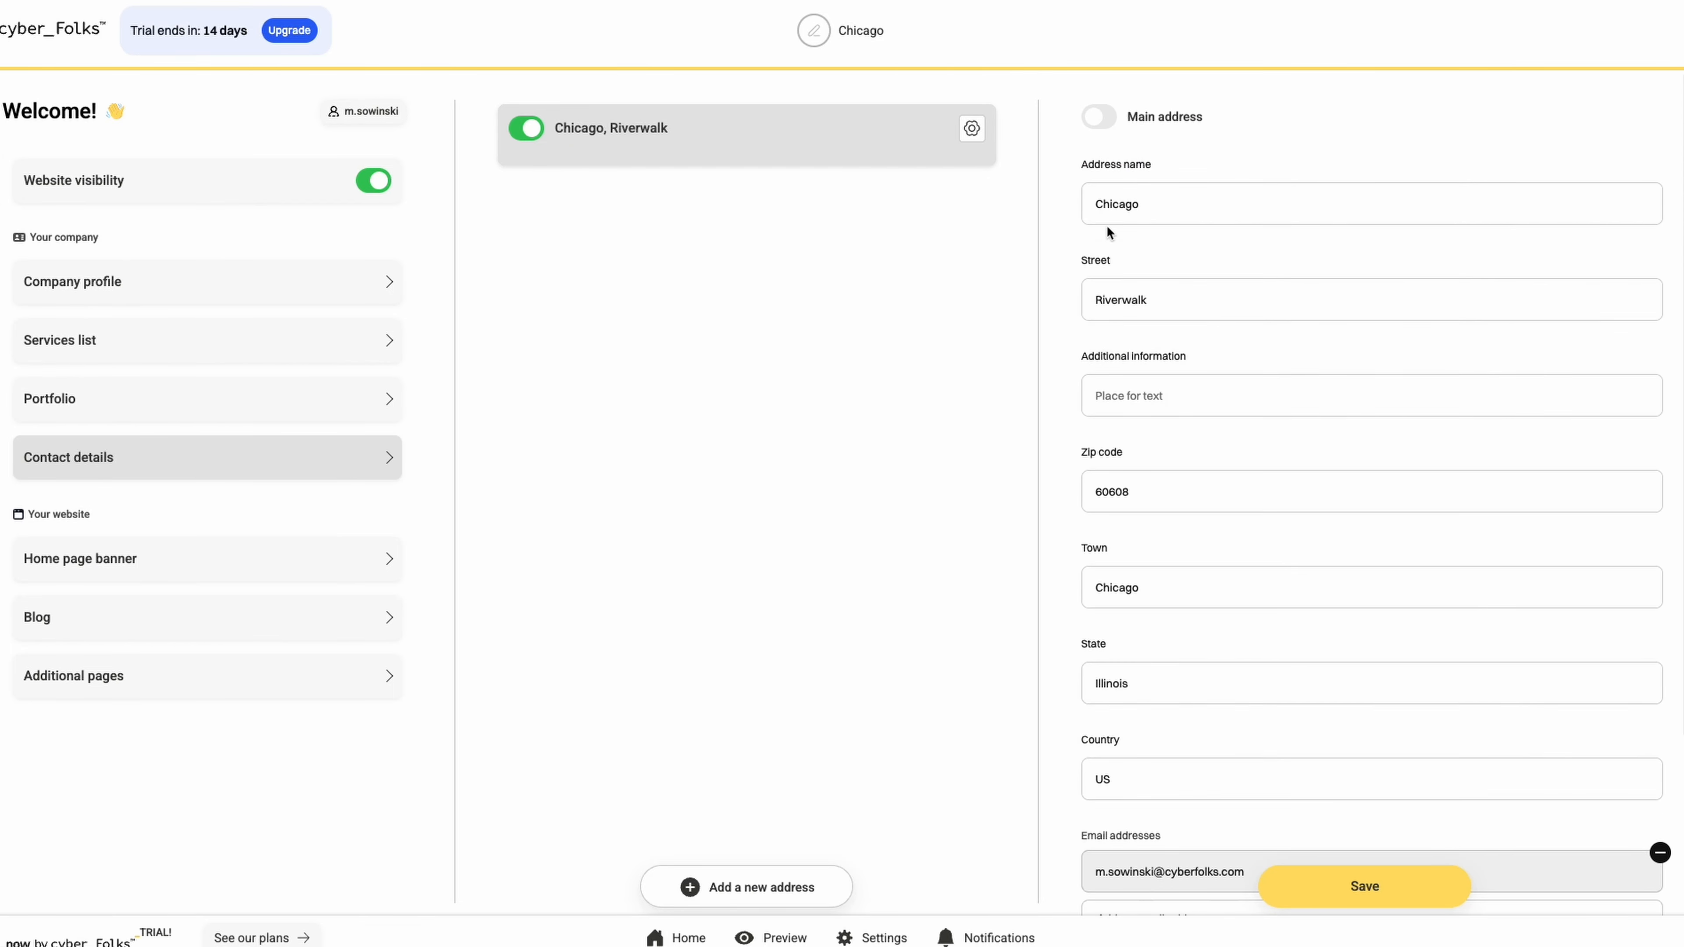
pyautogui.click(1327, 884)
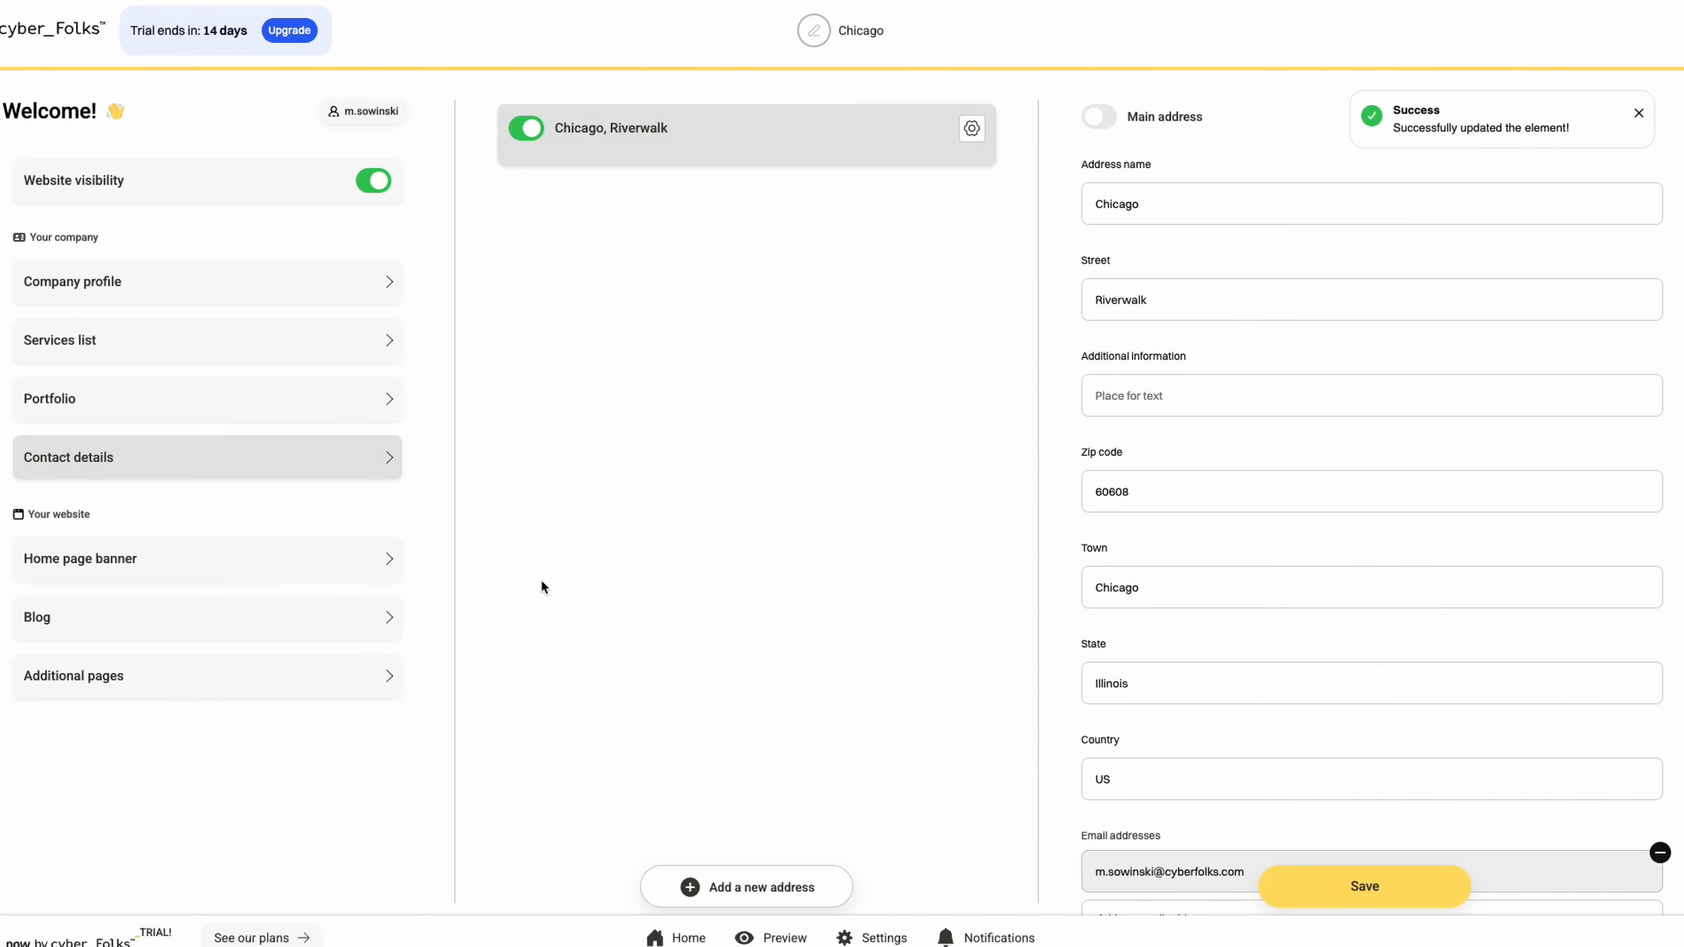
# Step: Review the home page banner slides and the existing blog posts
pyautogui.click(320, 557)
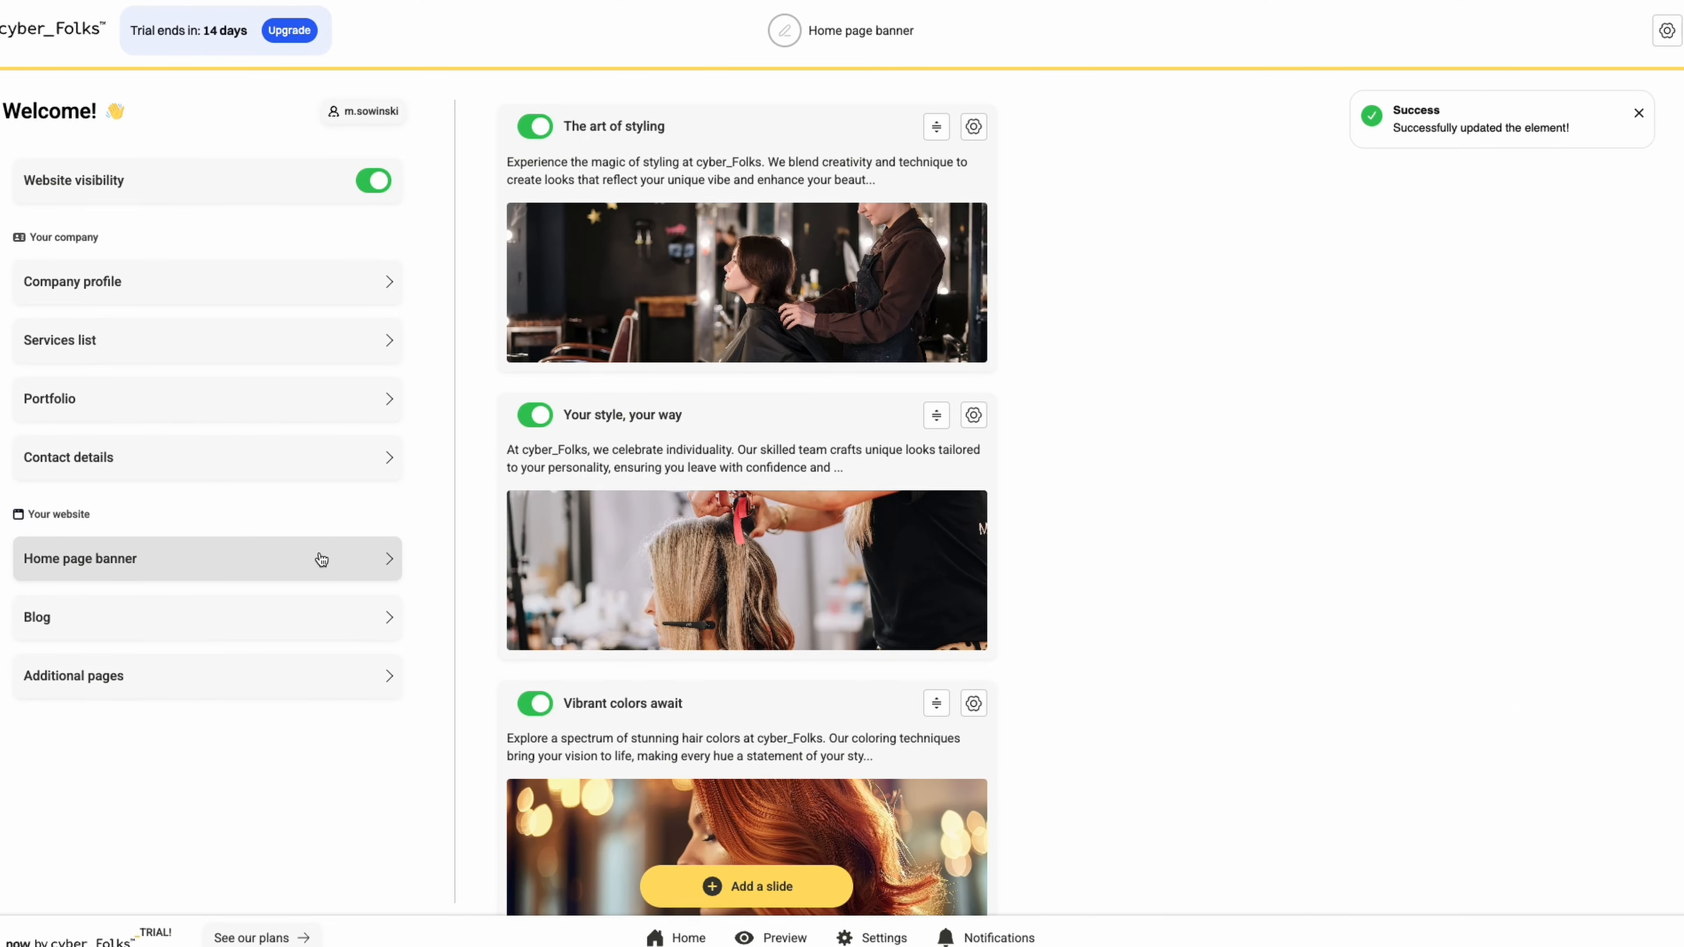
pyautogui.click(318, 617)
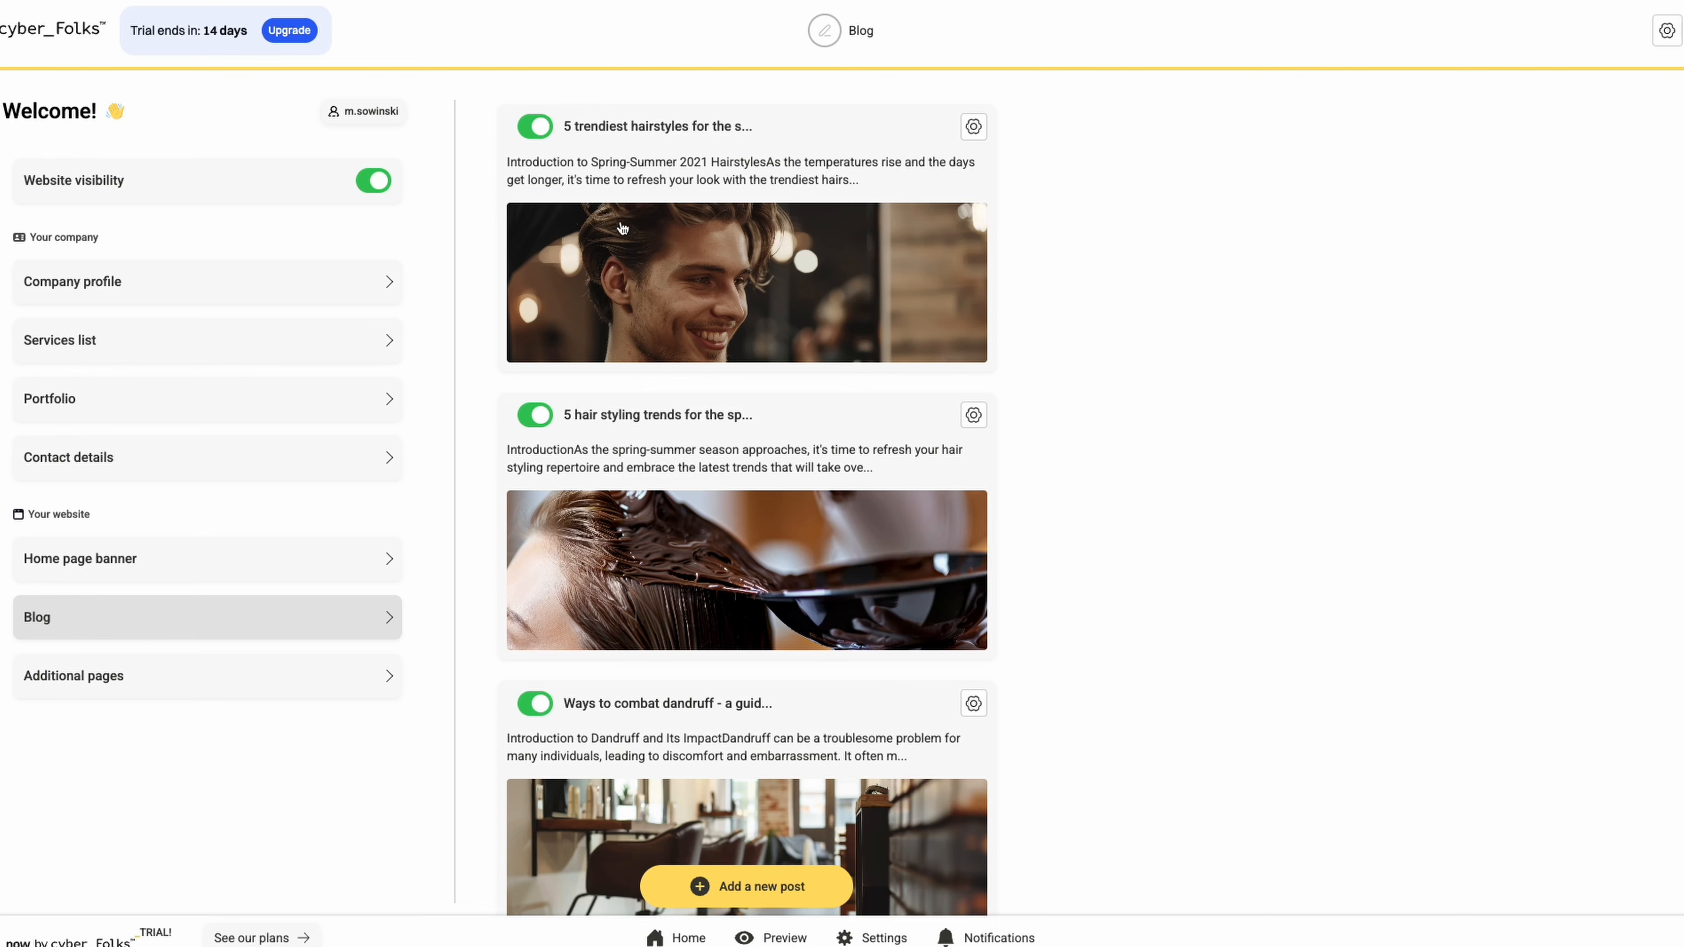
pyautogui.scroll(-3, 606, 498)
pyautogui.scroll(-3, 610, 505)
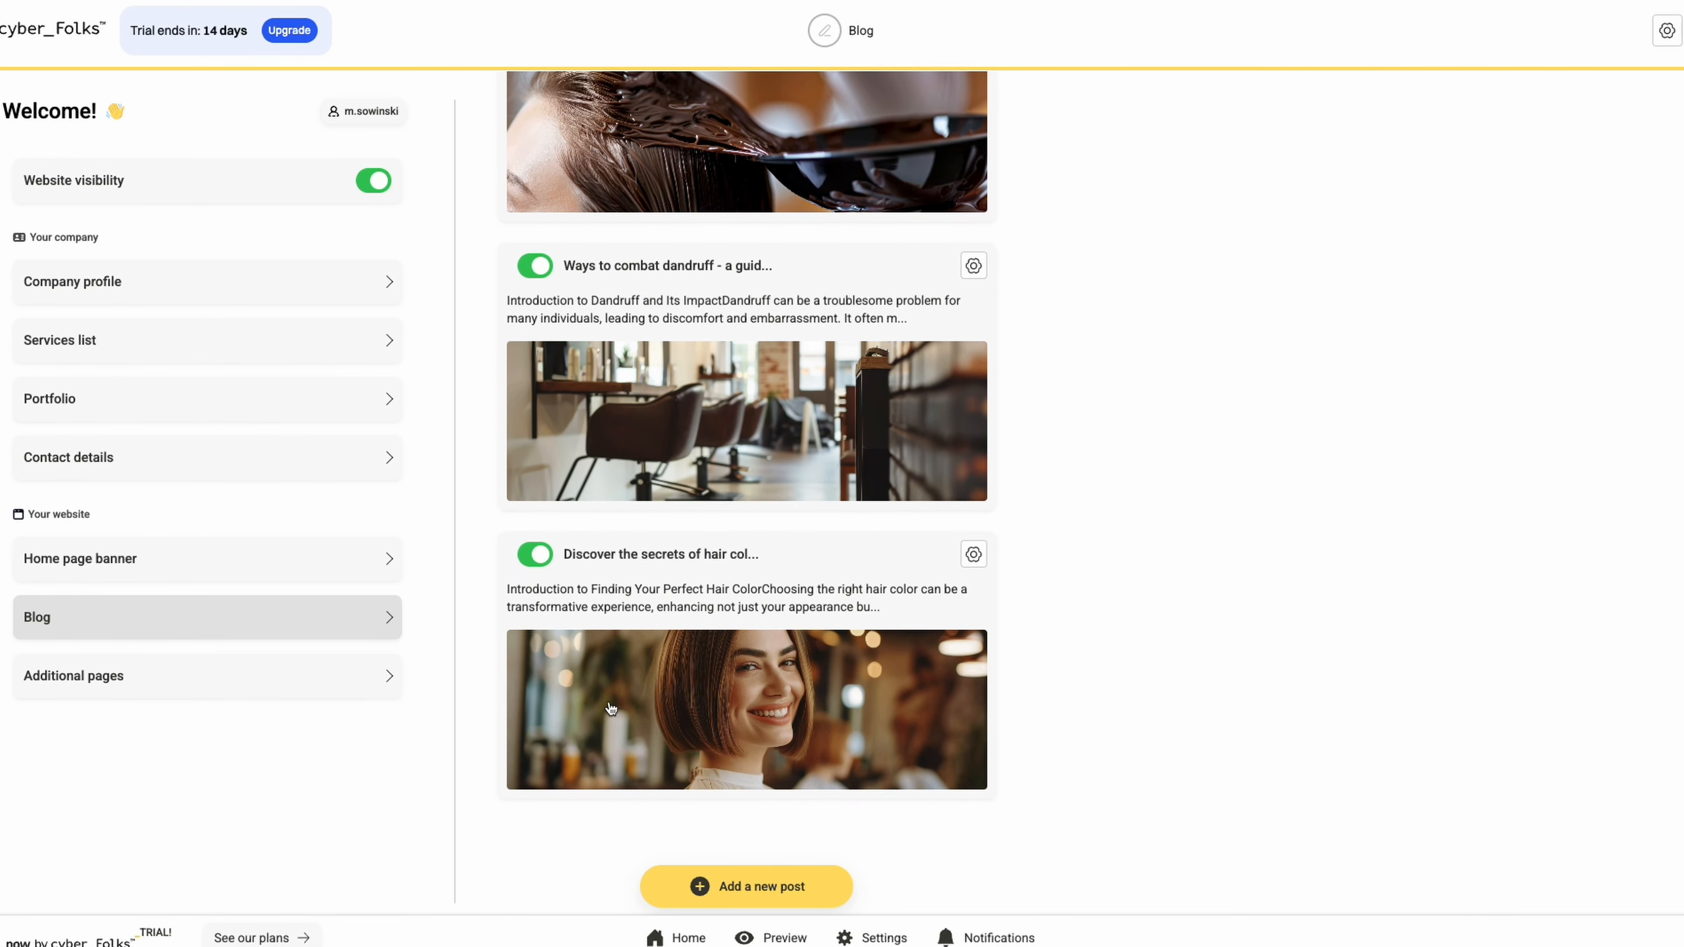
# Step: Add a blog post named "The Most Popular Hairstyles in 2025!", entering category "Hairstyles" and a teaser about the newest trends and greatest hairstyles of 2025
pyautogui.click(769, 897)
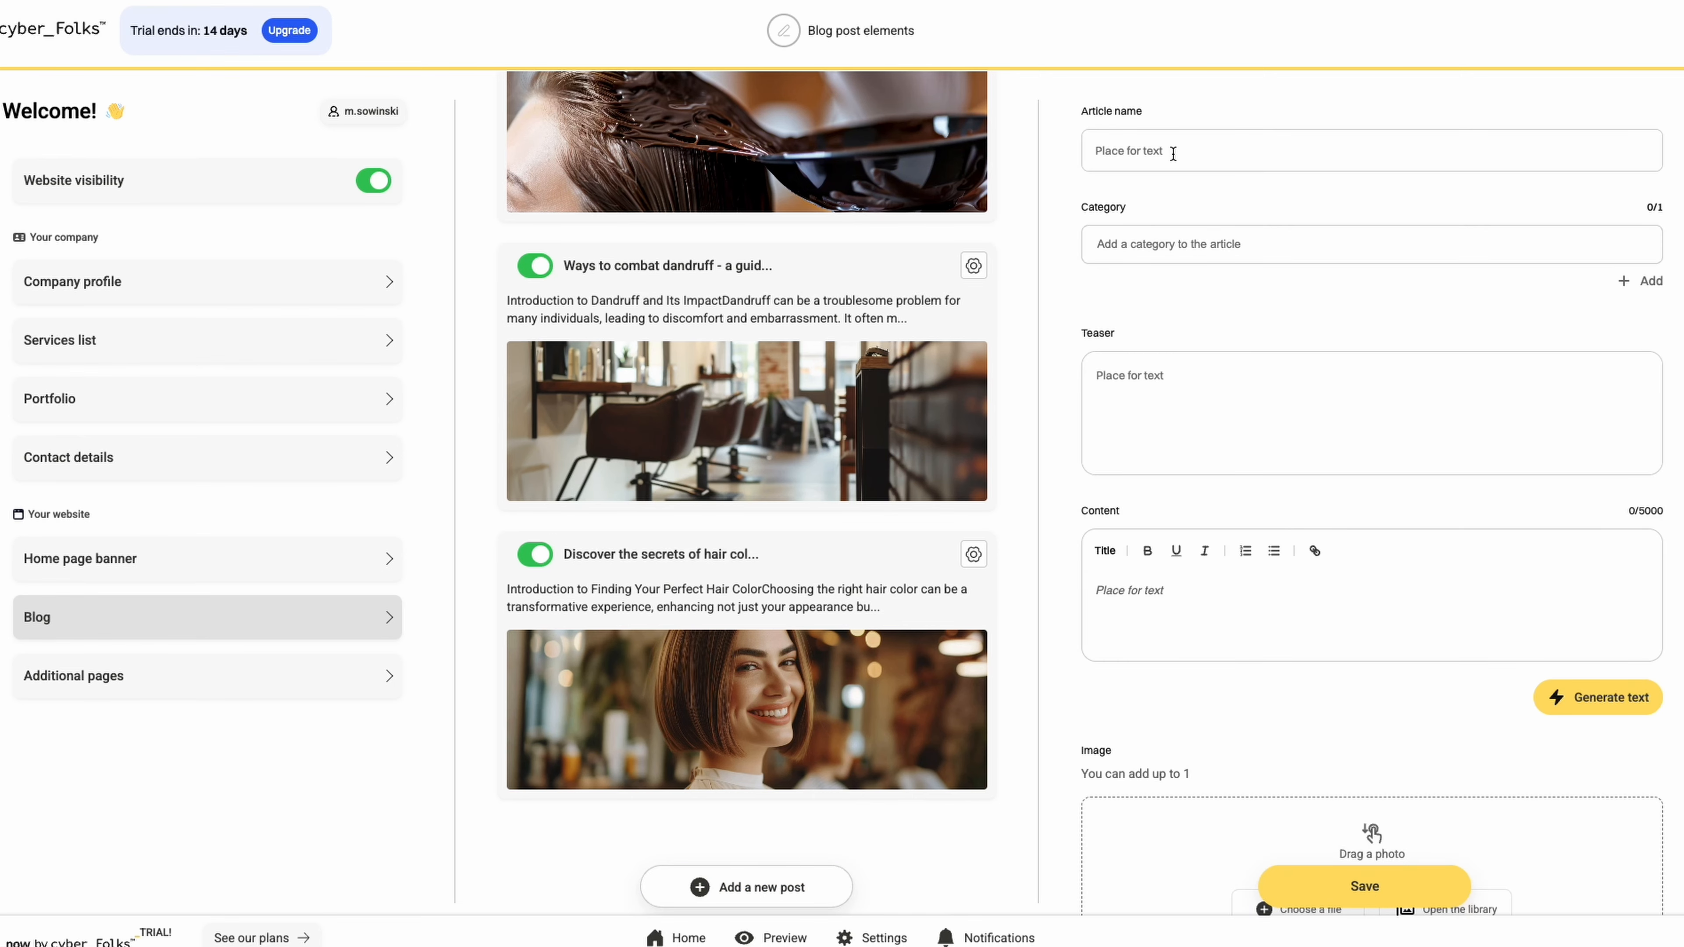
pyautogui.scroll(-3, 1181, 374)
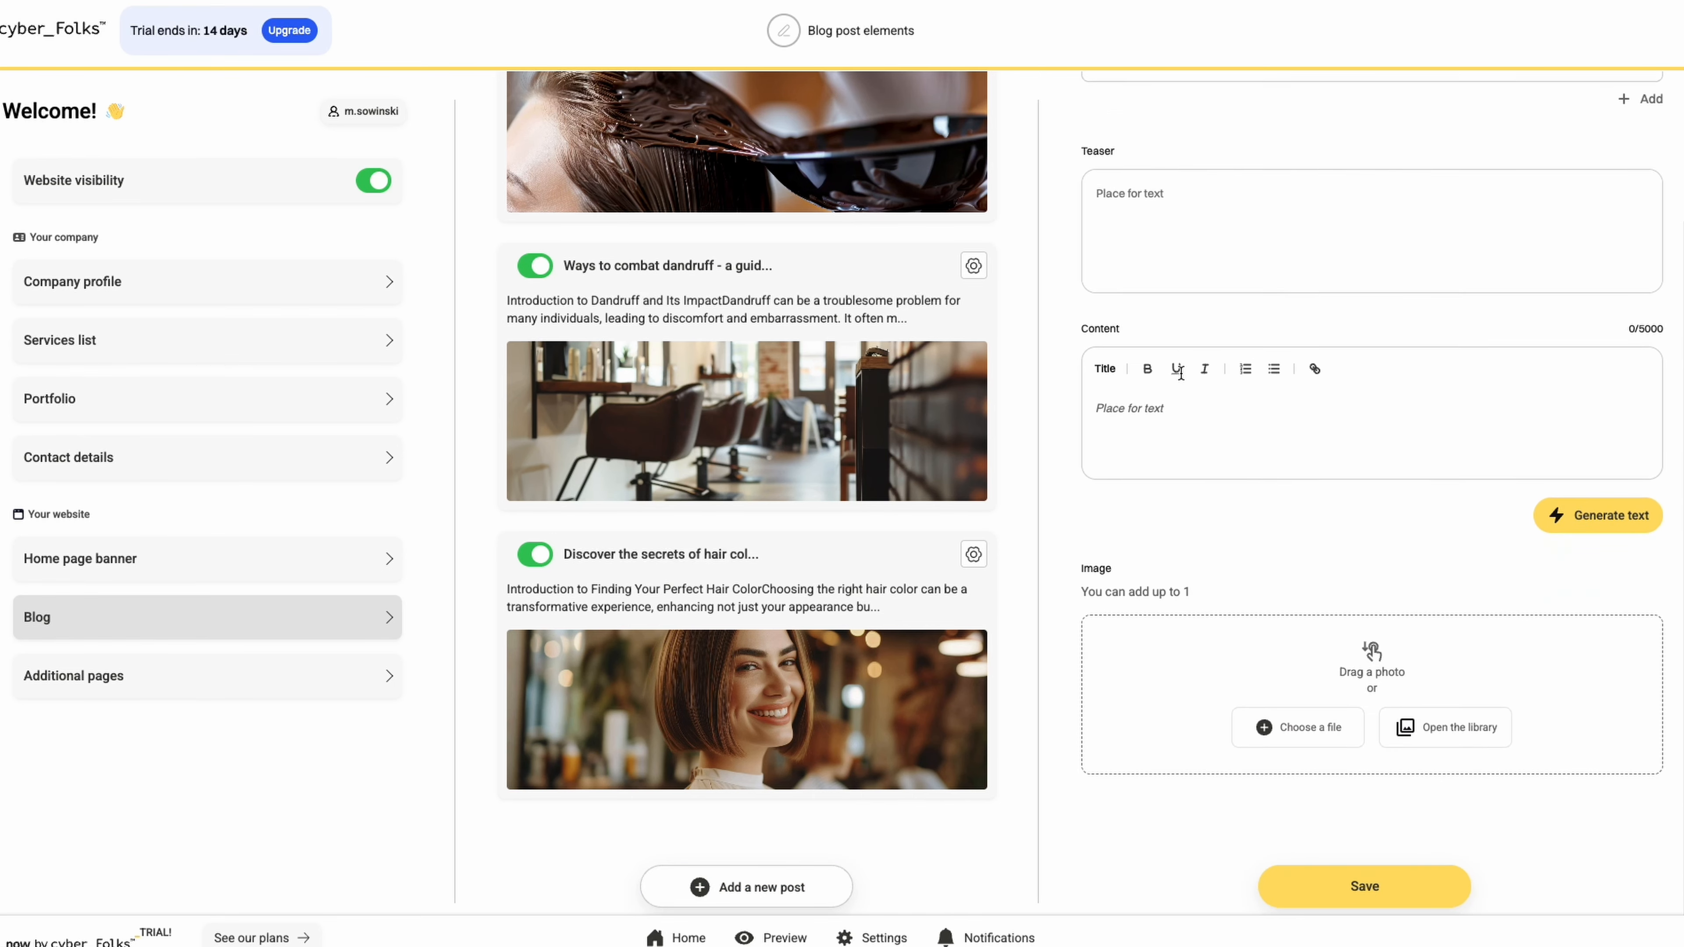
pyautogui.scroll(3, 1181, 374)
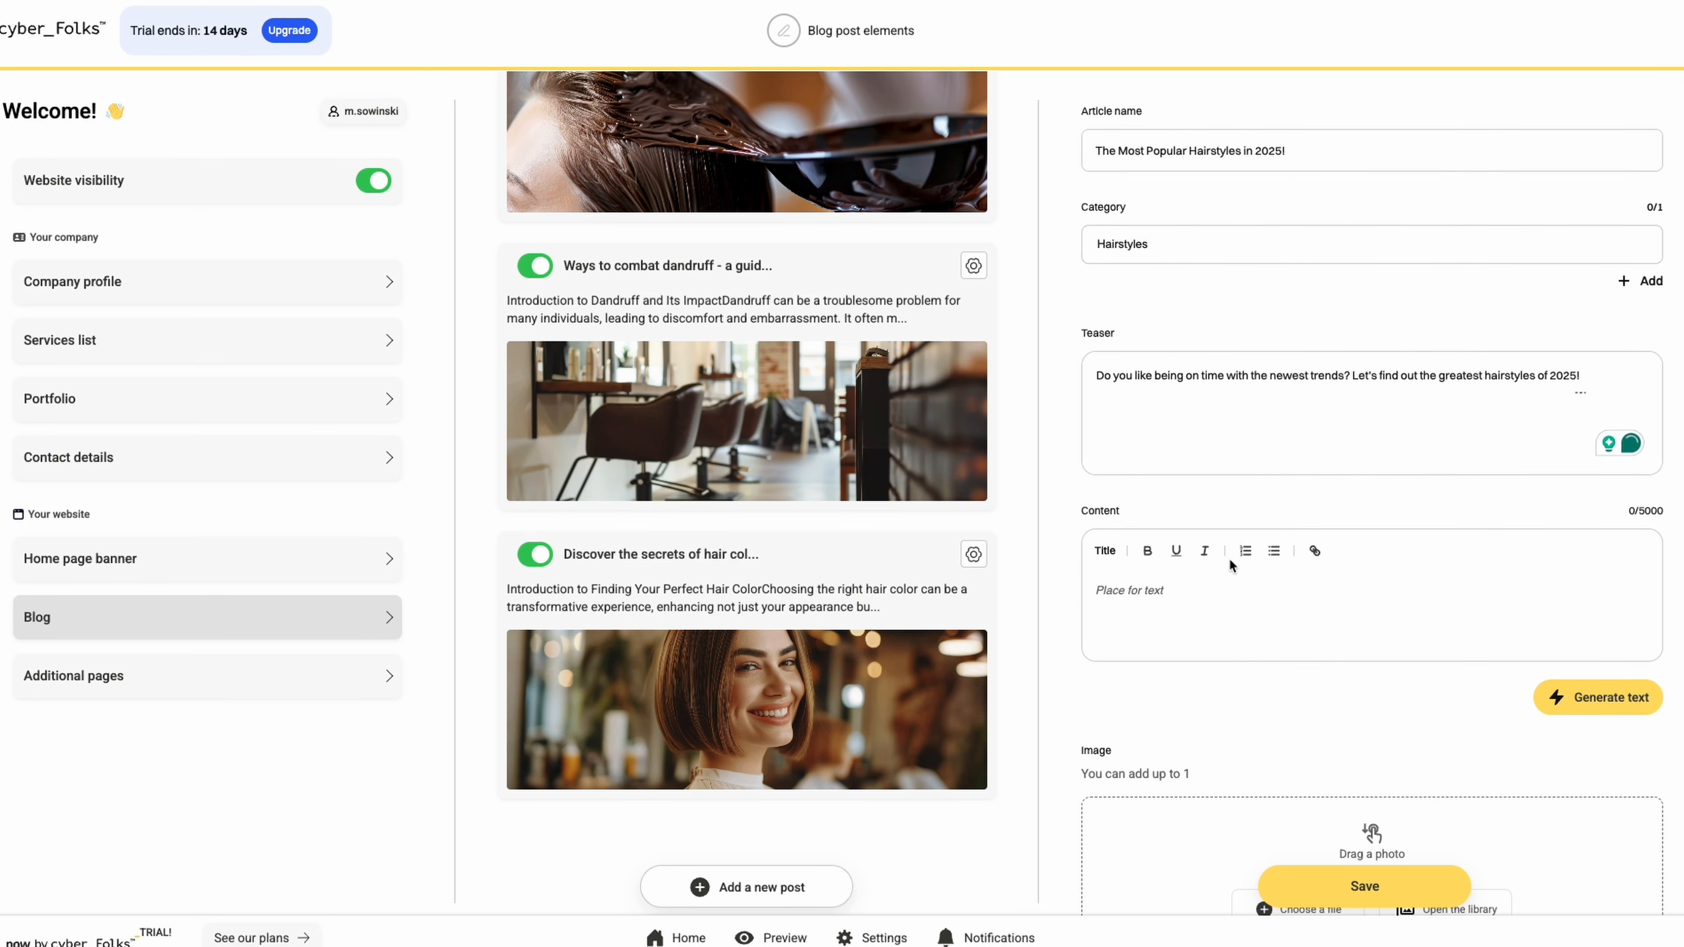
# Step: Generate new AI content for the blog post's text and review the generated article
pyautogui.click(1209, 597)
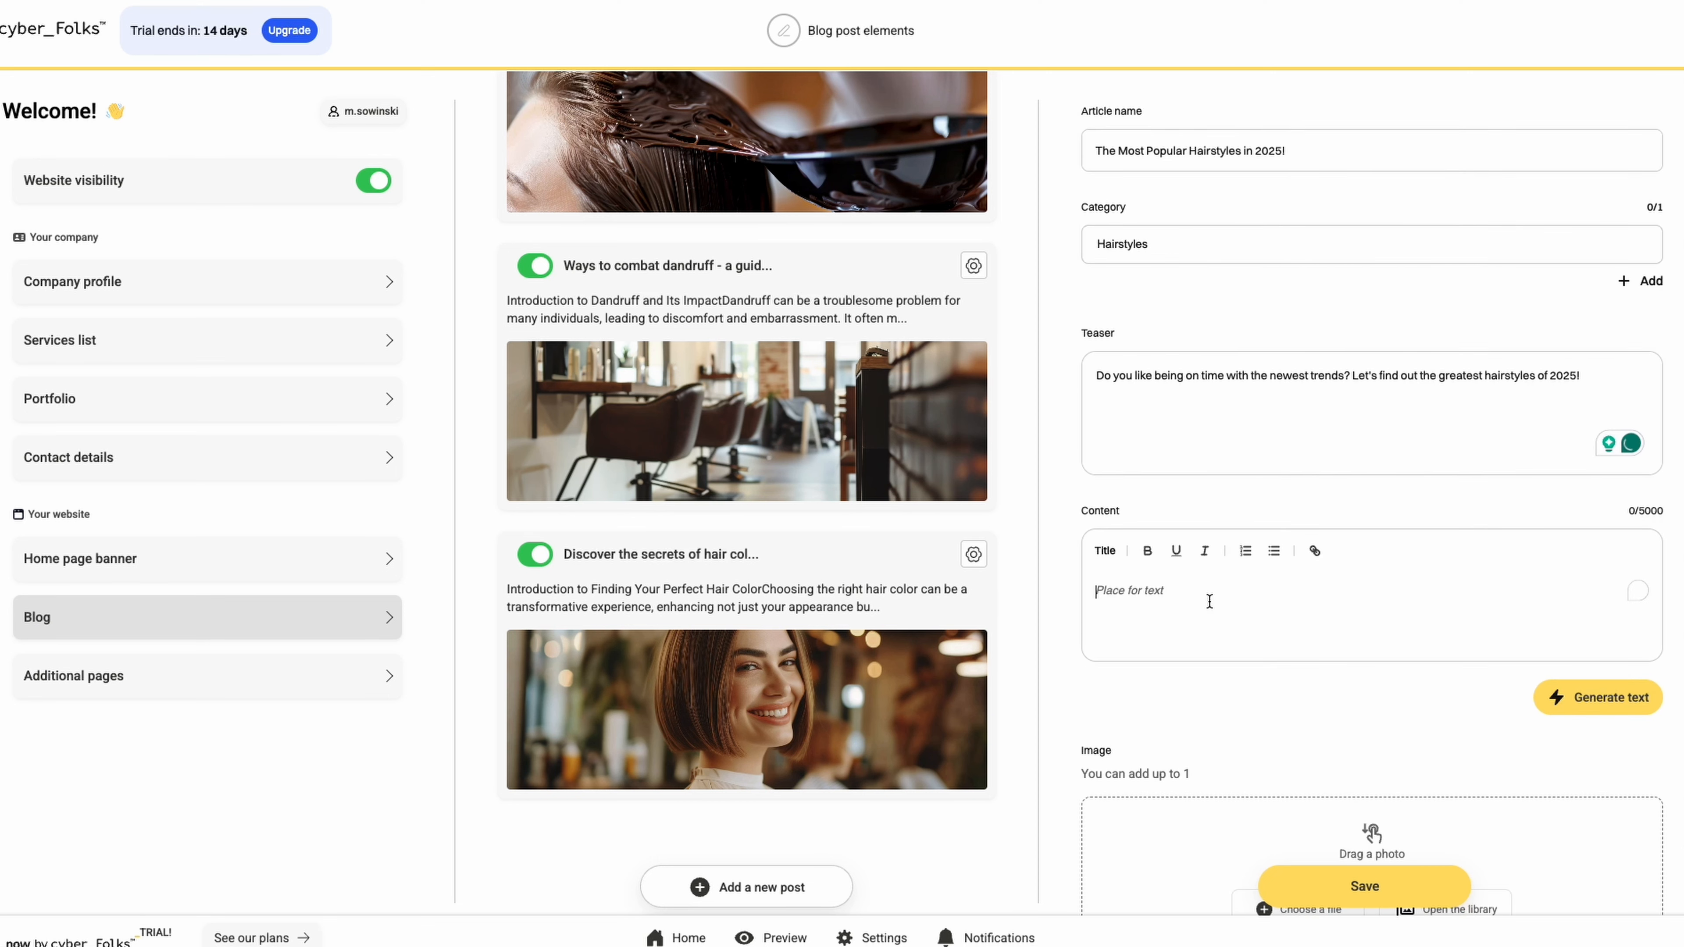
pyautogui.click(1651, 708)
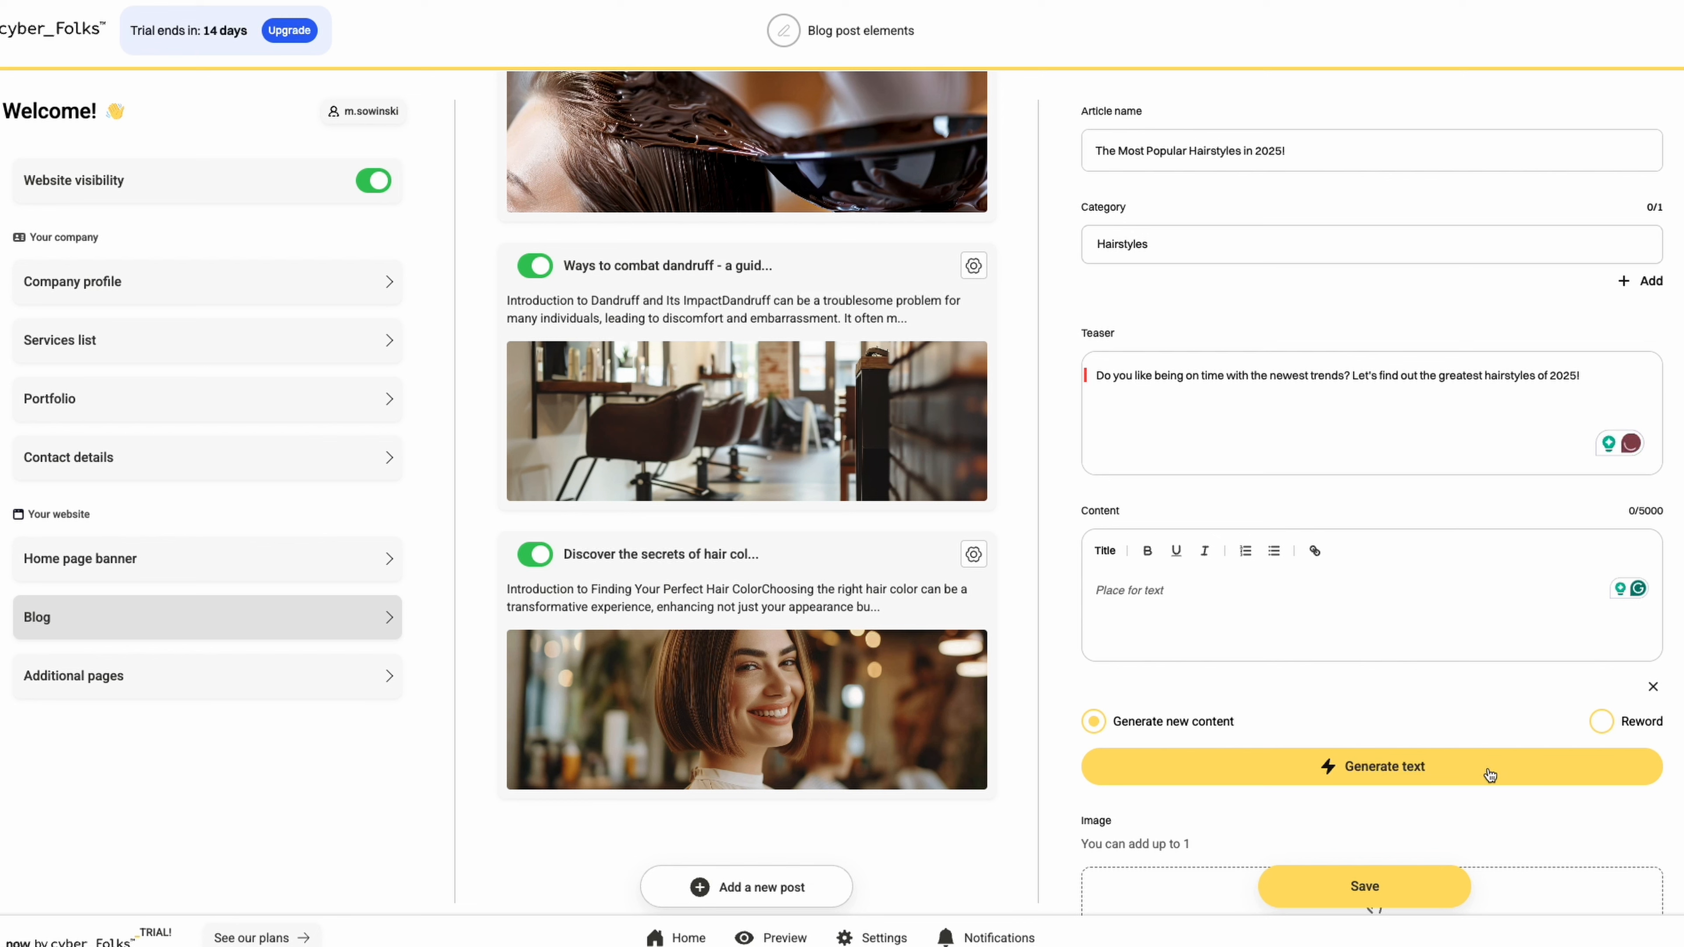
pyautogui.click(1489, 771)
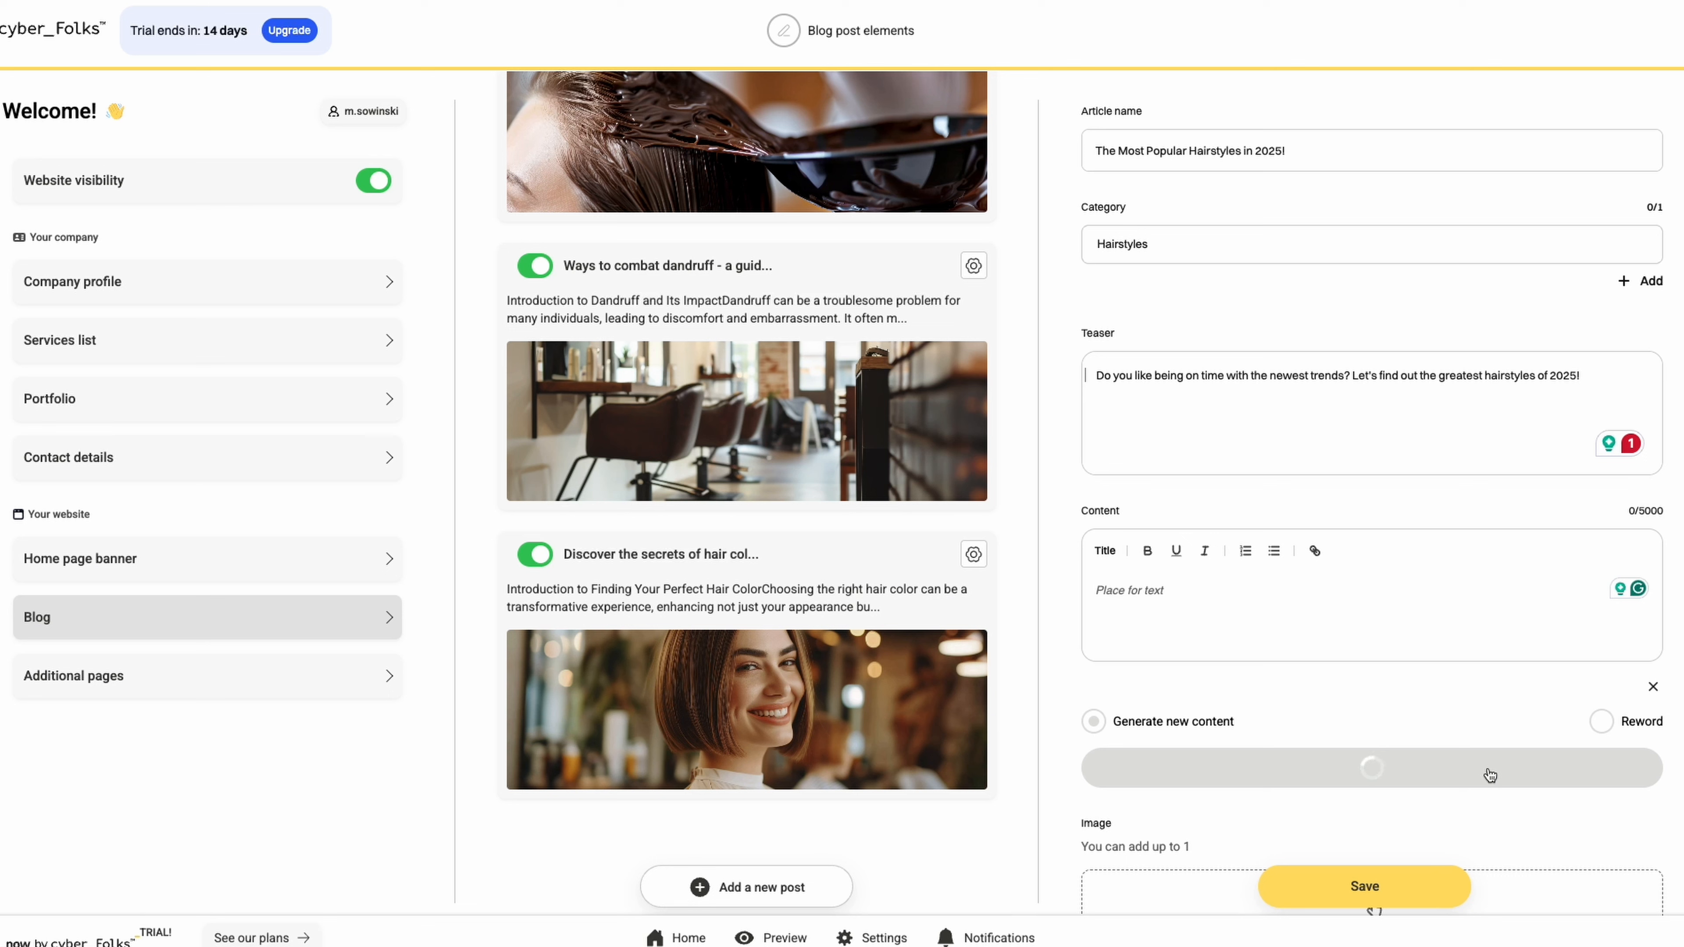
pyautogui.scroll(-3, 1489, 768)
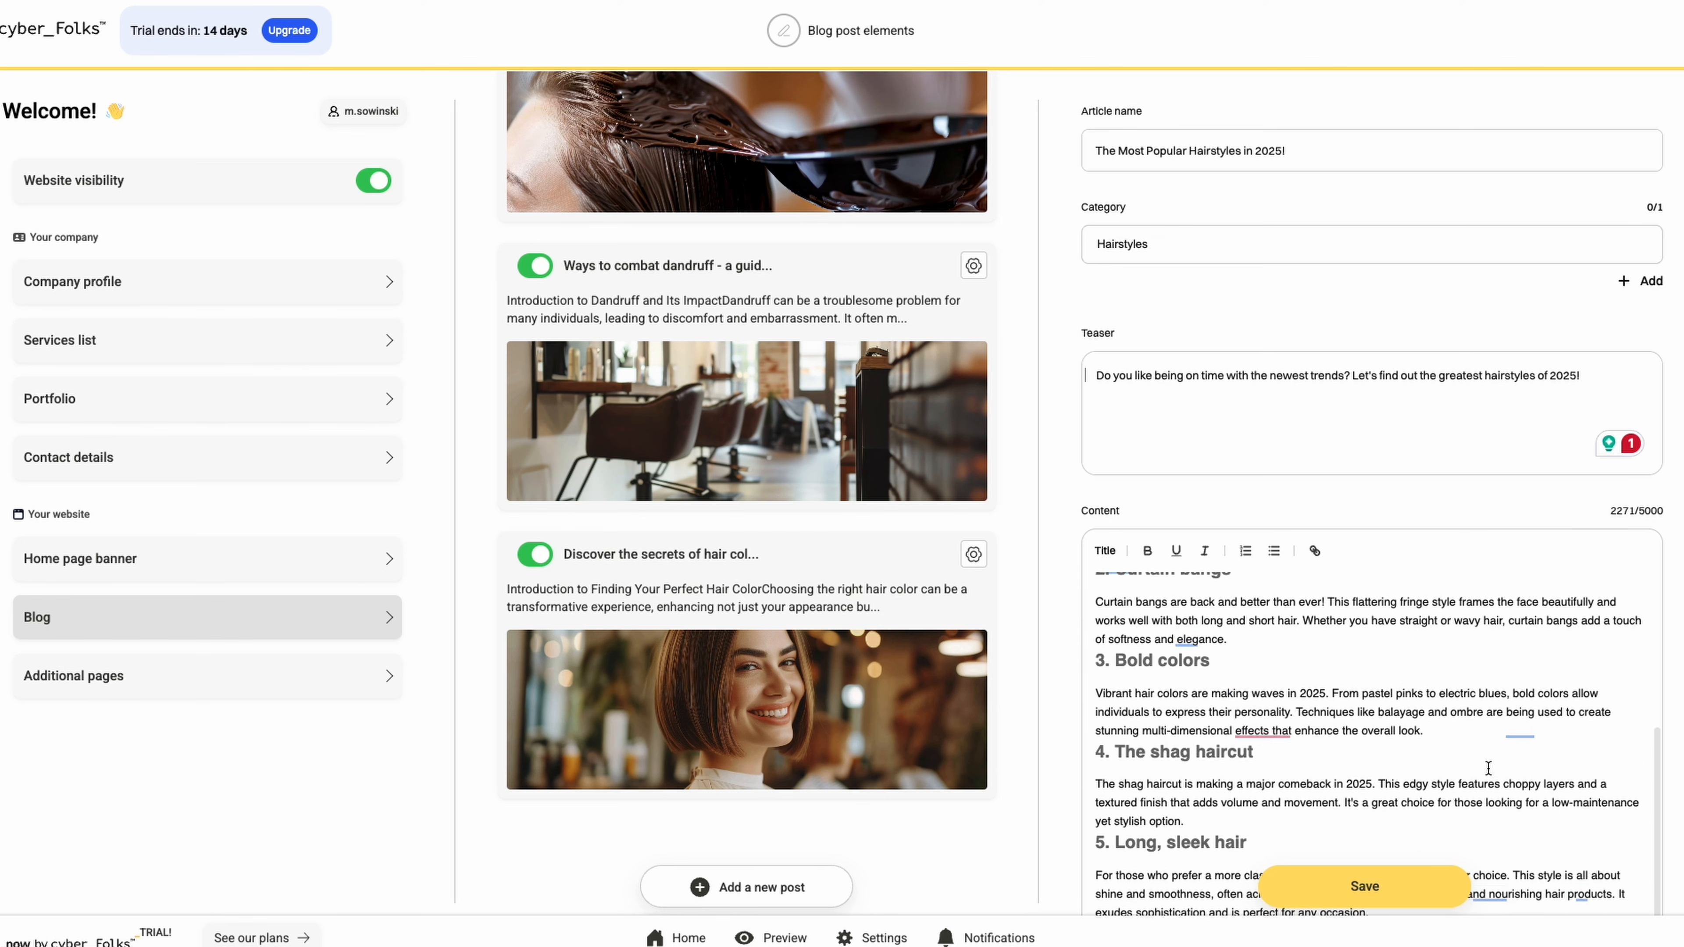
pyautogui.scroll(-6, 1408, 495)
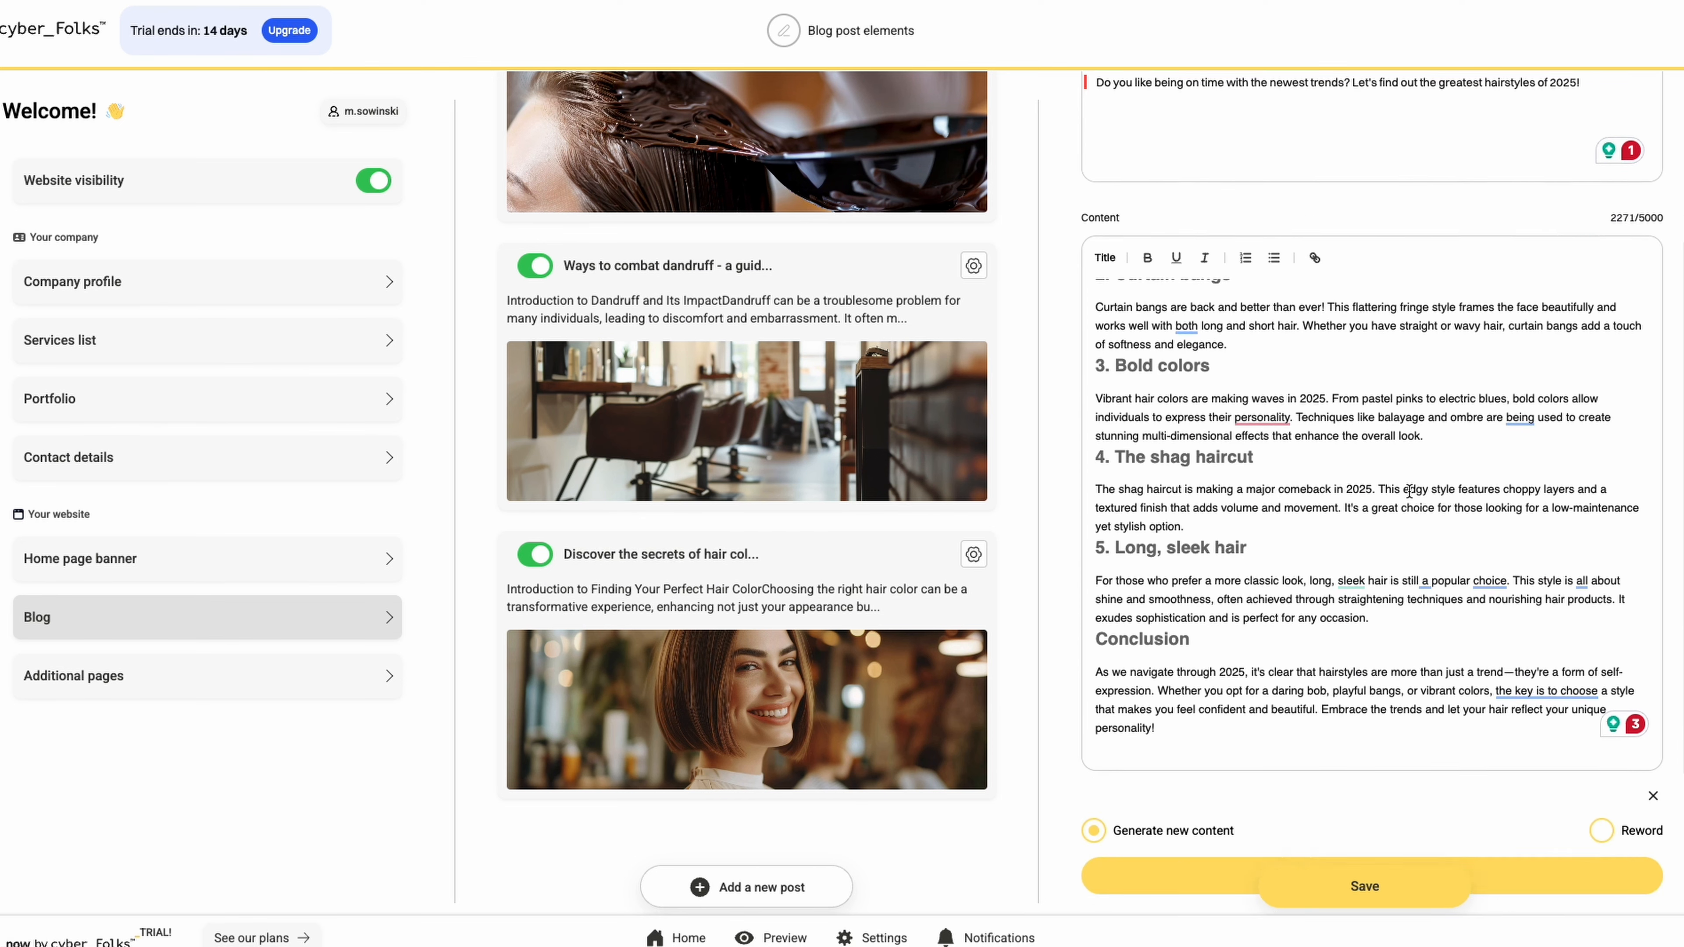
pyautogui.scroll(2, 1409, 491)
pyautogui.scroll(-5, 1409, 491)
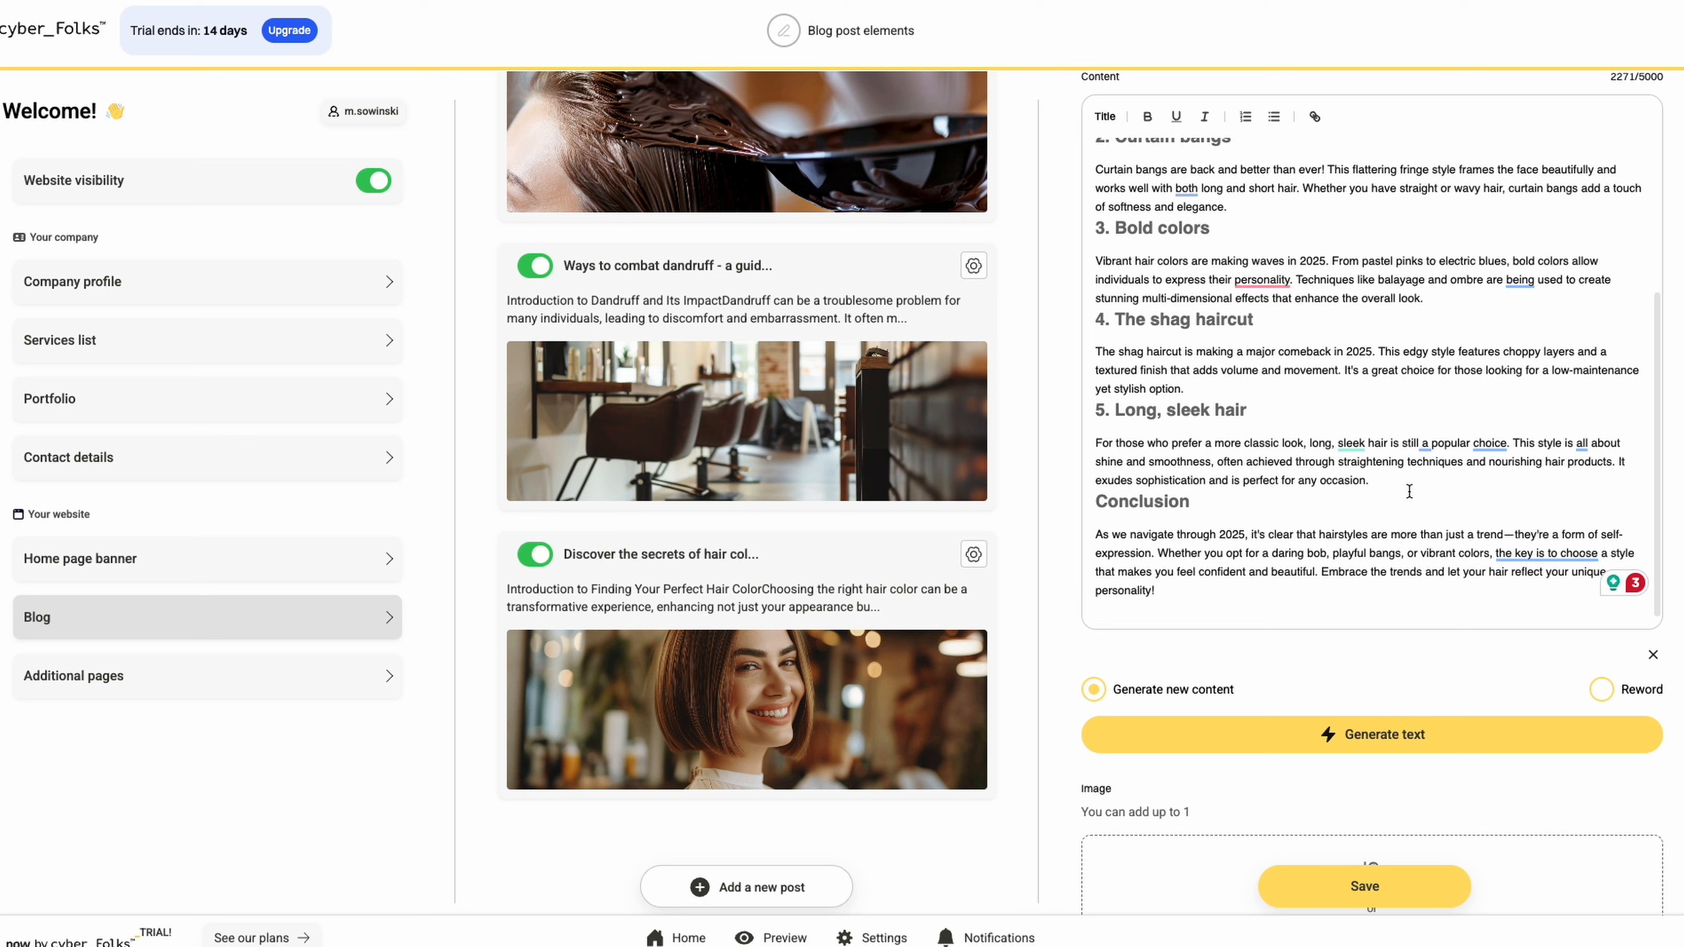
pyautogui.scroll(-3, 1311, 705)
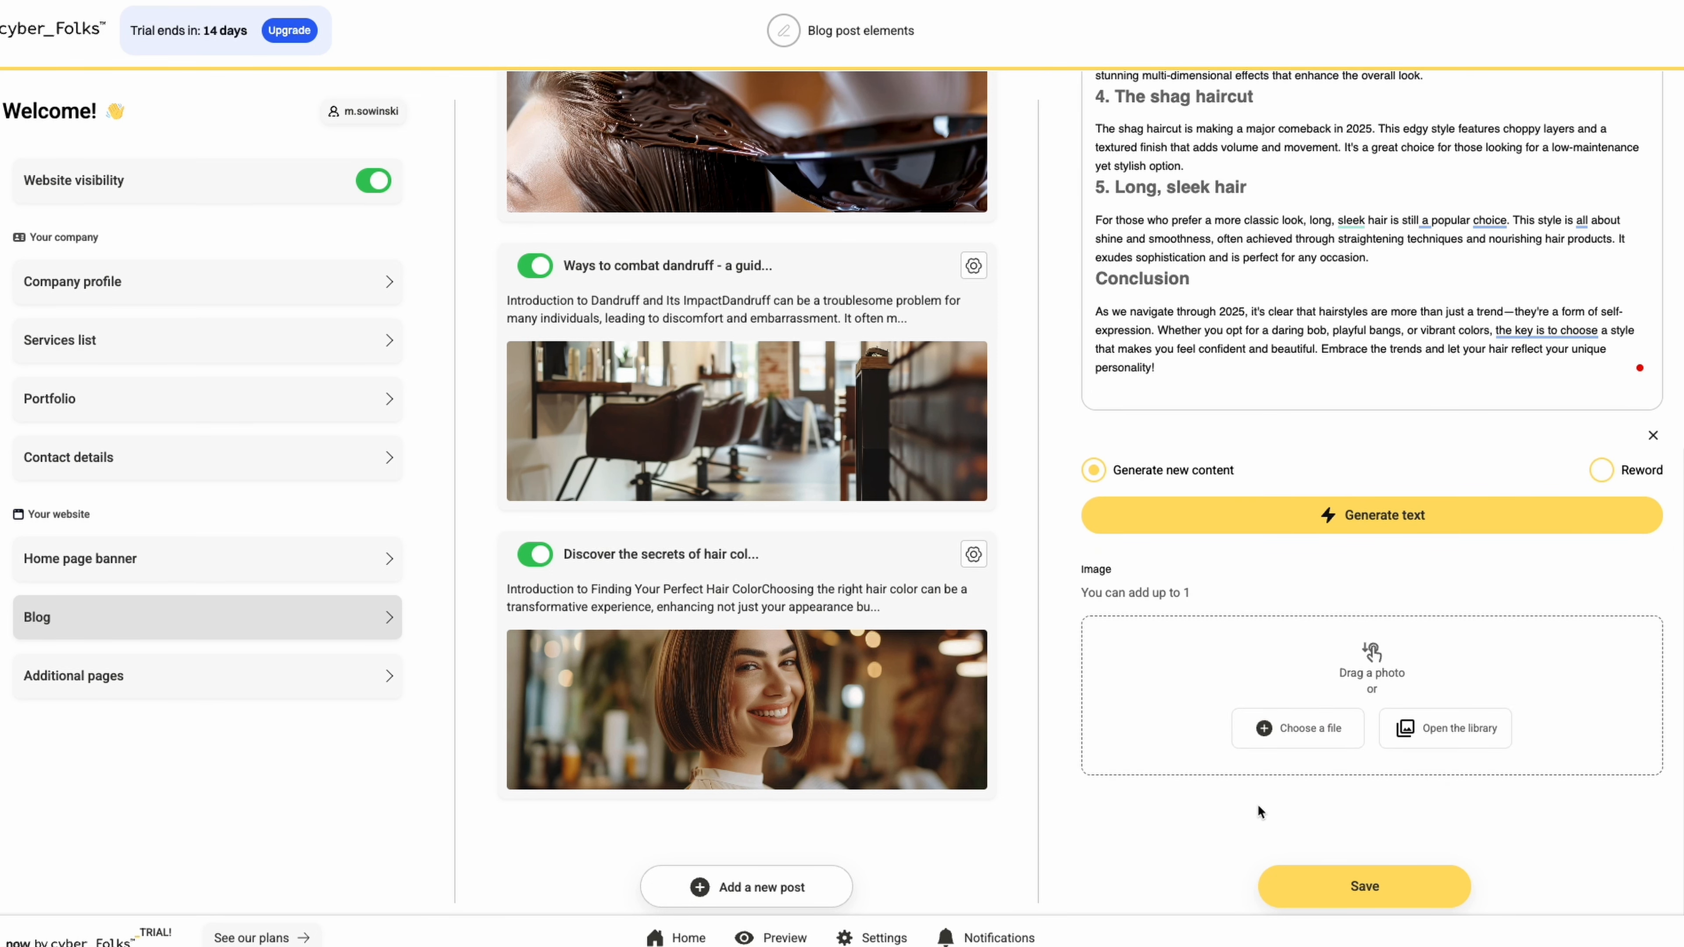
# Step: Add the library photo of the blonde woman in a black scarf on a pink background to the blog post and save it
pyautogui.click(1432, 730)
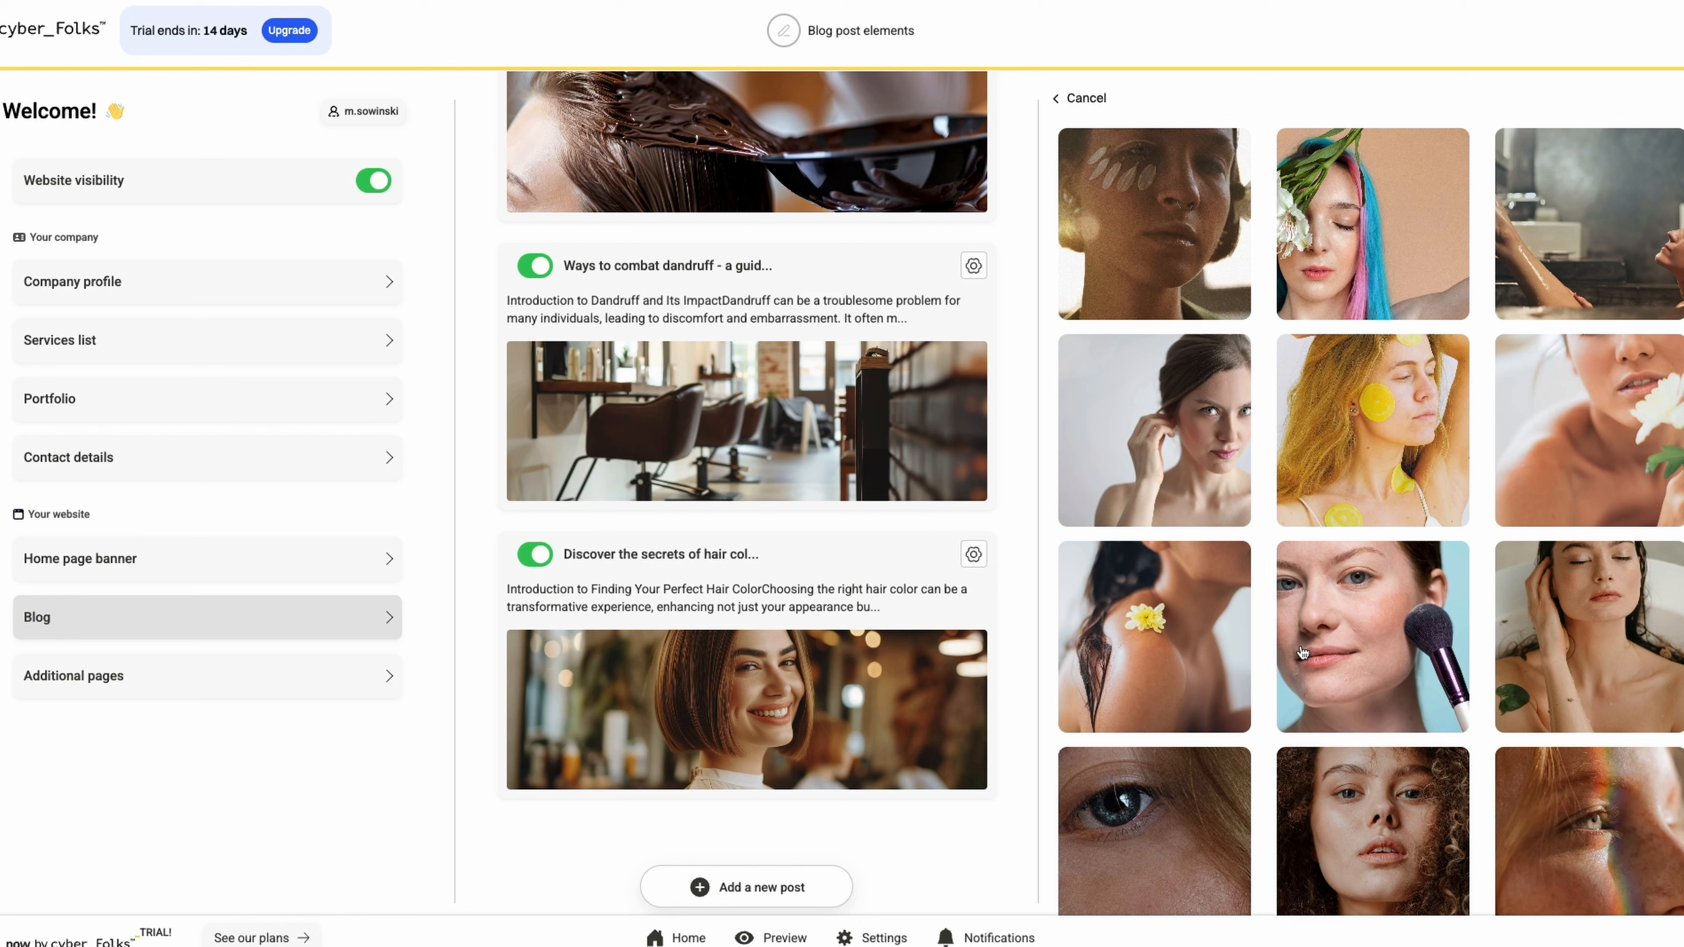
pyautogui.scroll(-8, 1303, 653)
pyautogui.scroll(-7, 1302, 653)
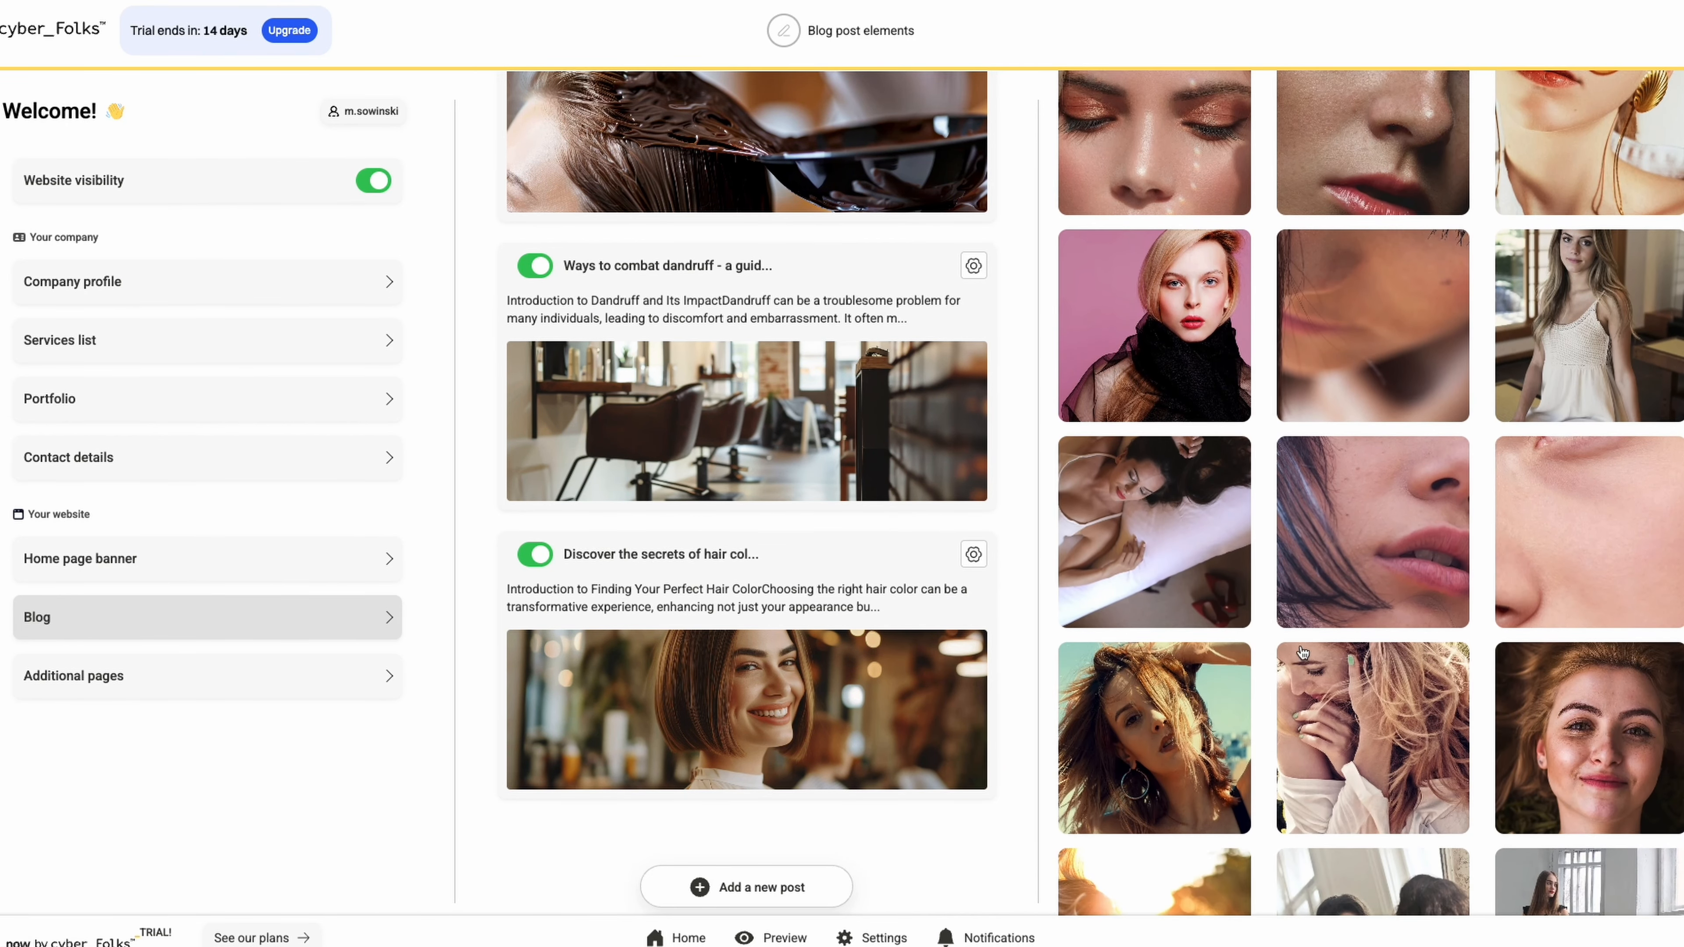
pyautogui.click(1177, 350)
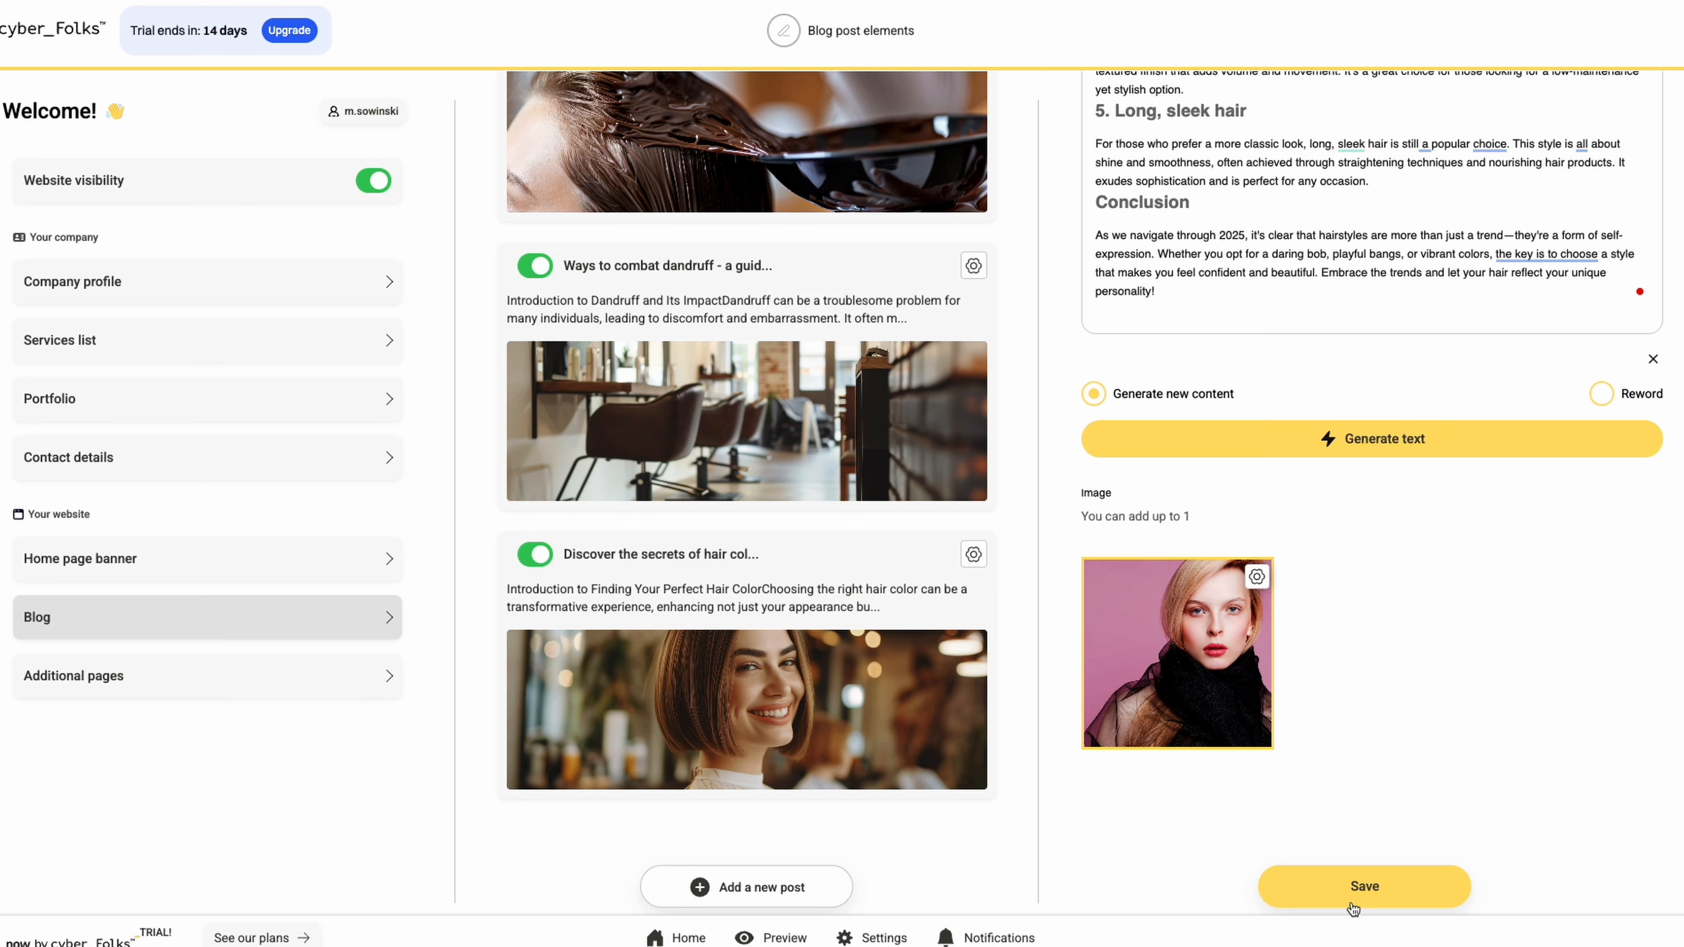
pyautogui.click(1350, 895)
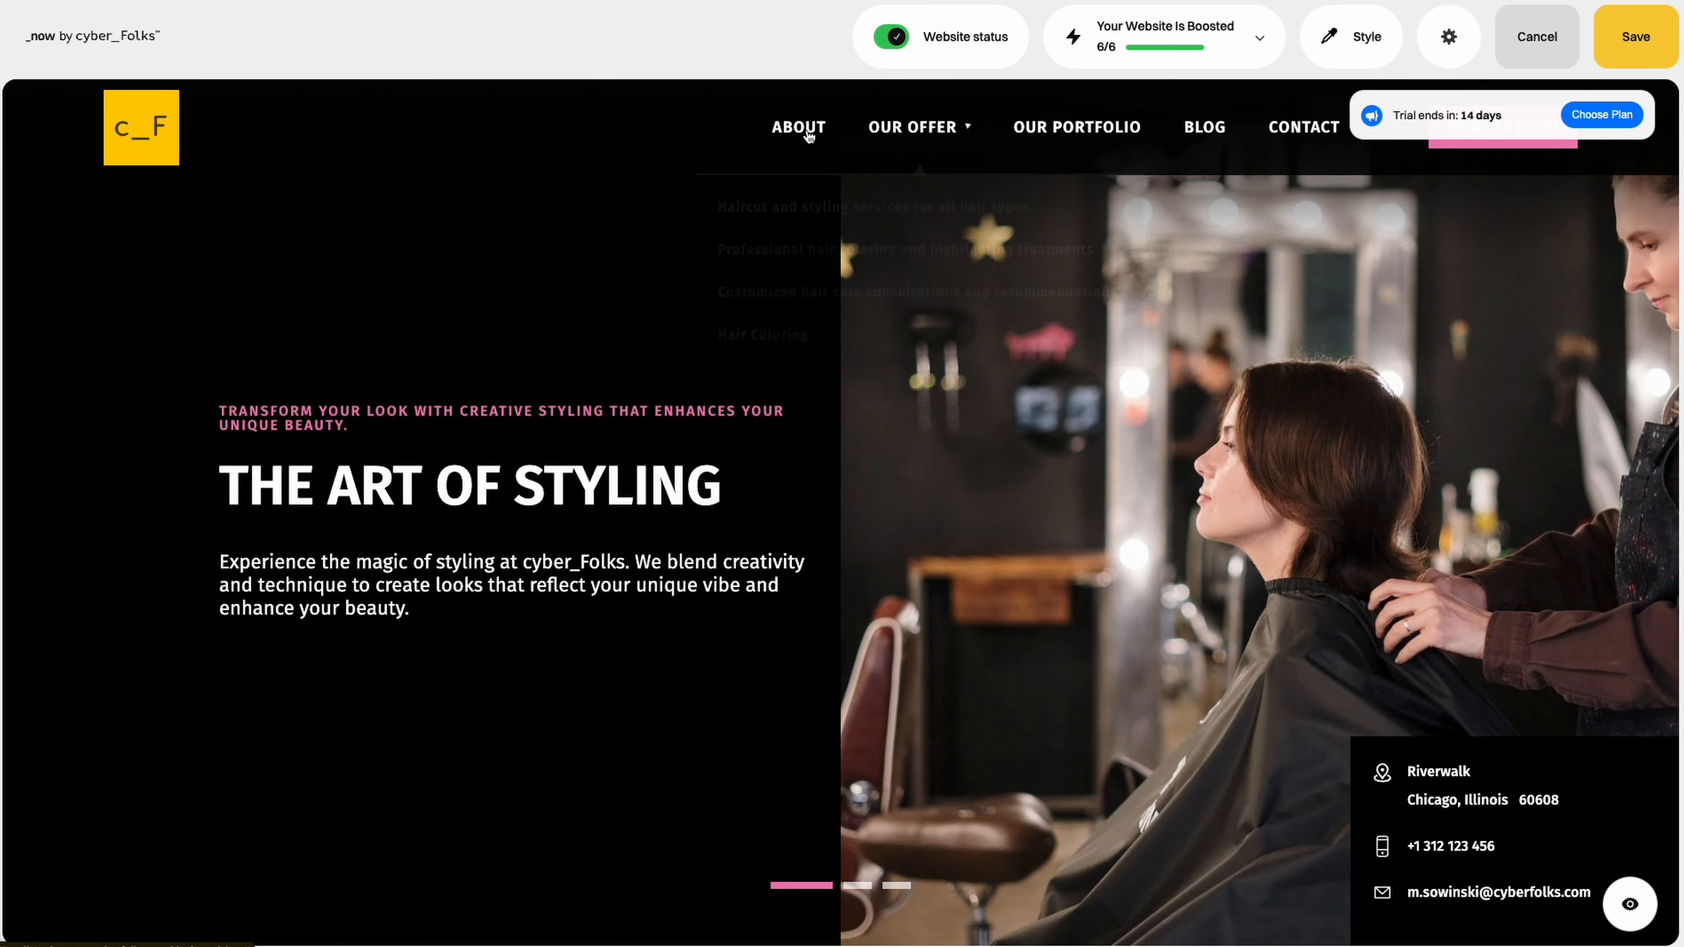
# Step: On the website's Blog page, change the "Read more" label of The Most Popular Hairstyles in 2025! to "Let's find out!"
pyautogui.click(1215, 138)
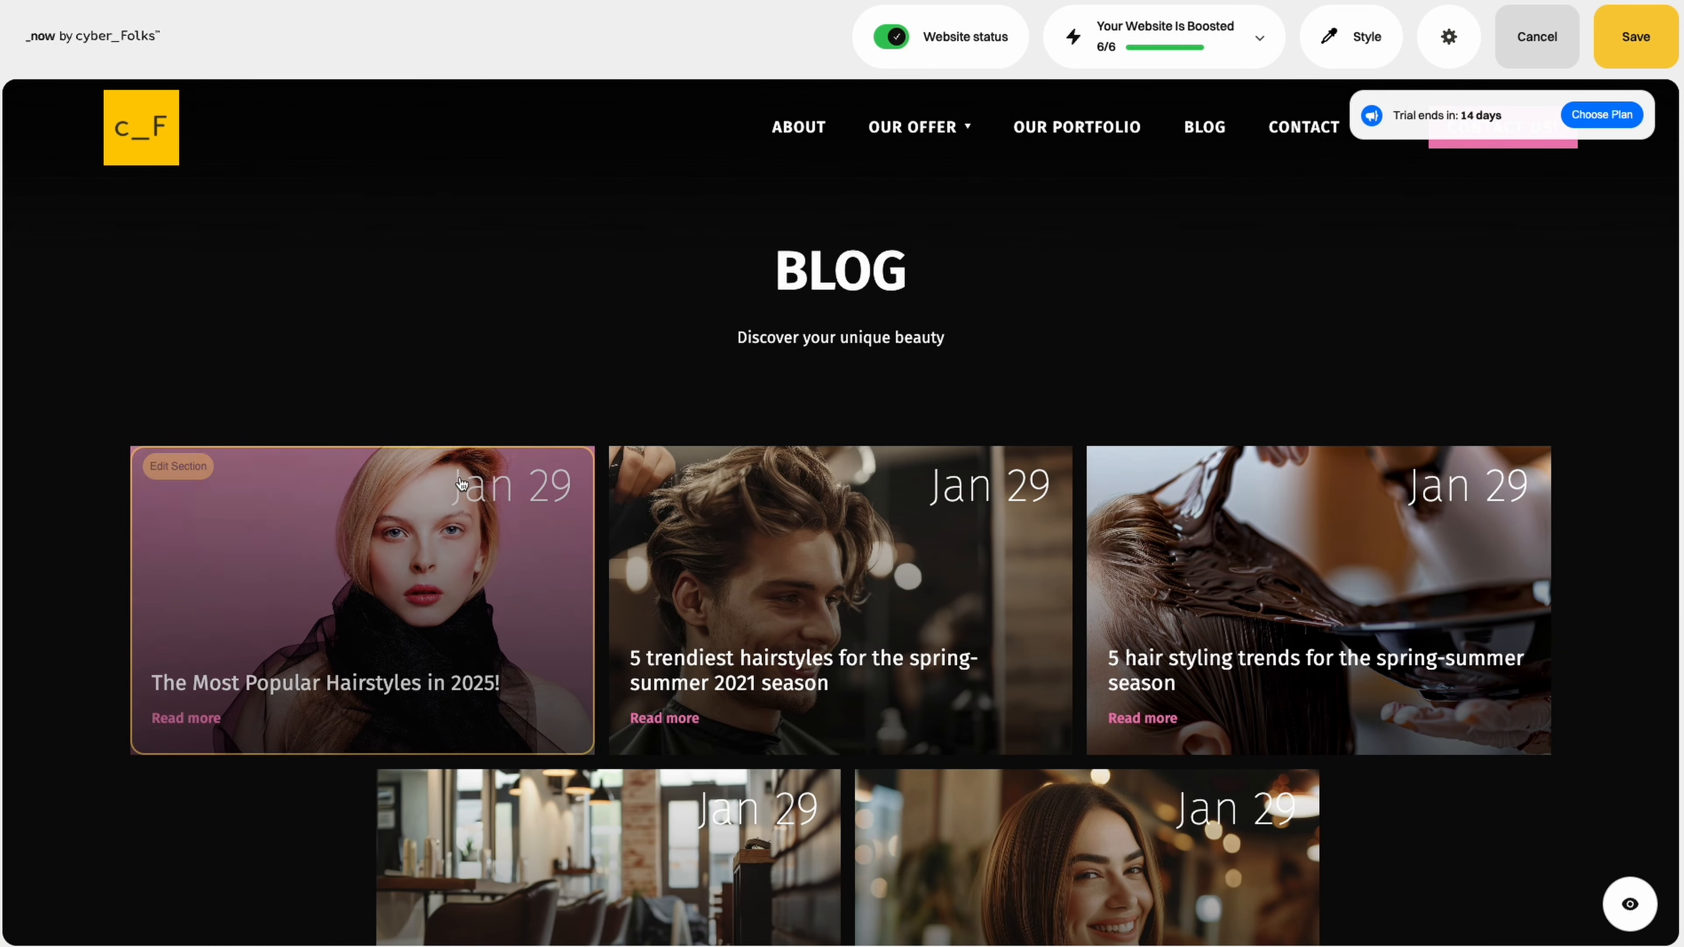
pyautogui.click(416, 556)
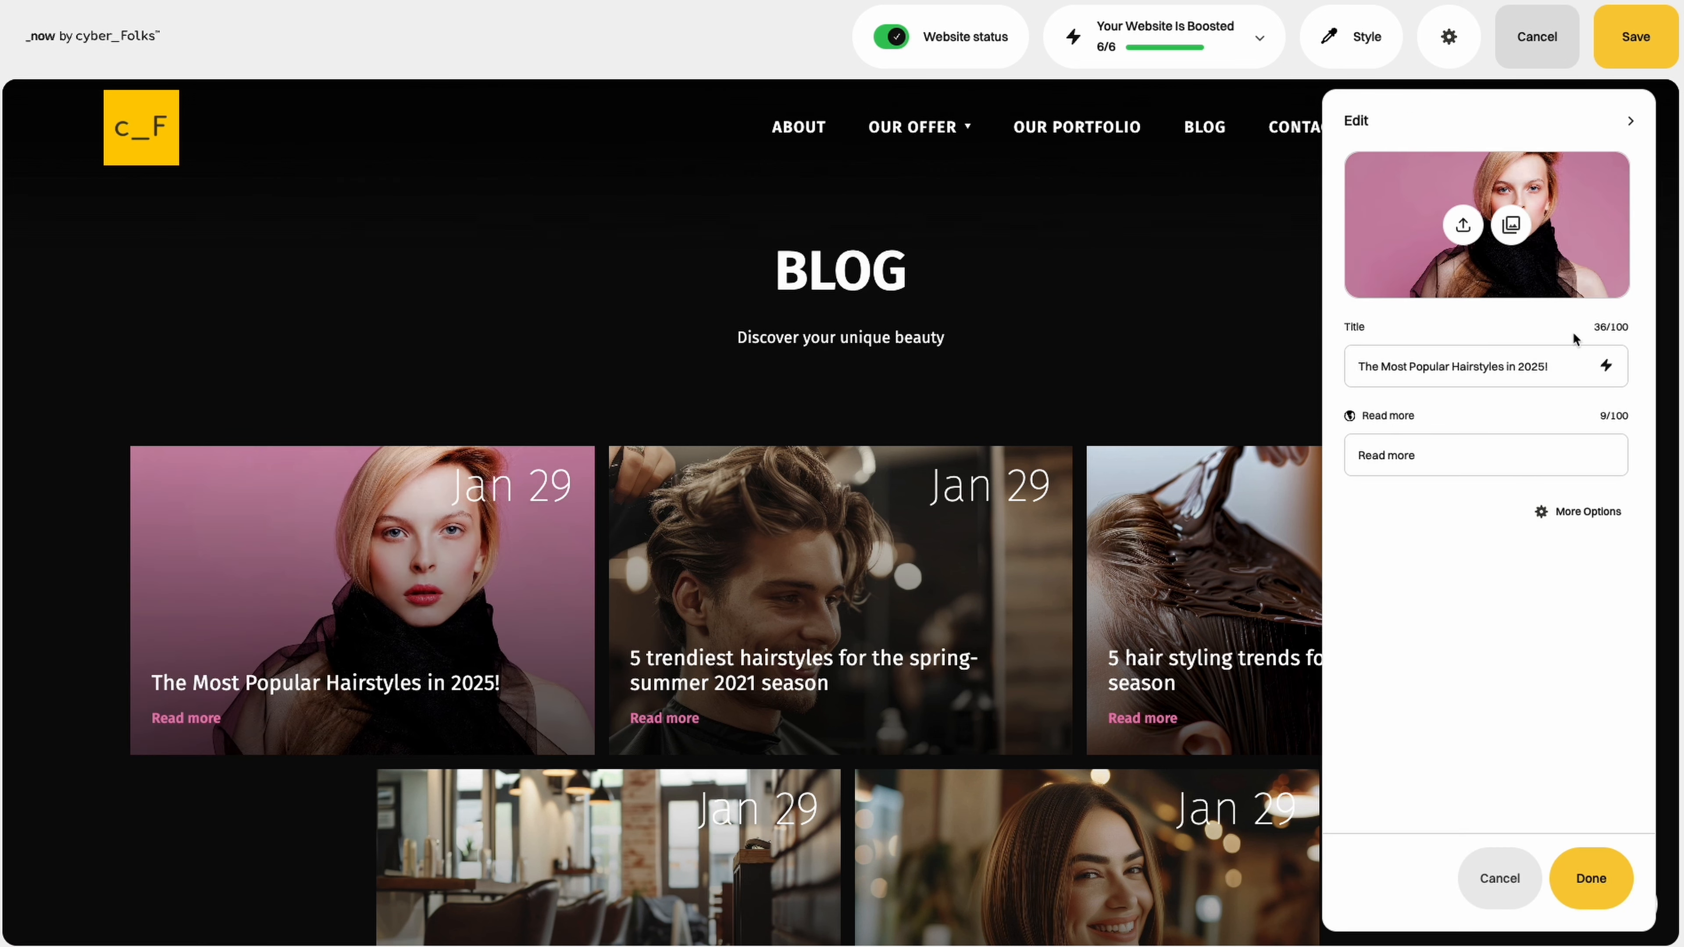
pyautogui.click(1560, 457)
pyautogui.tripleClick(1526, 451)
pyautogui.write("Let'")
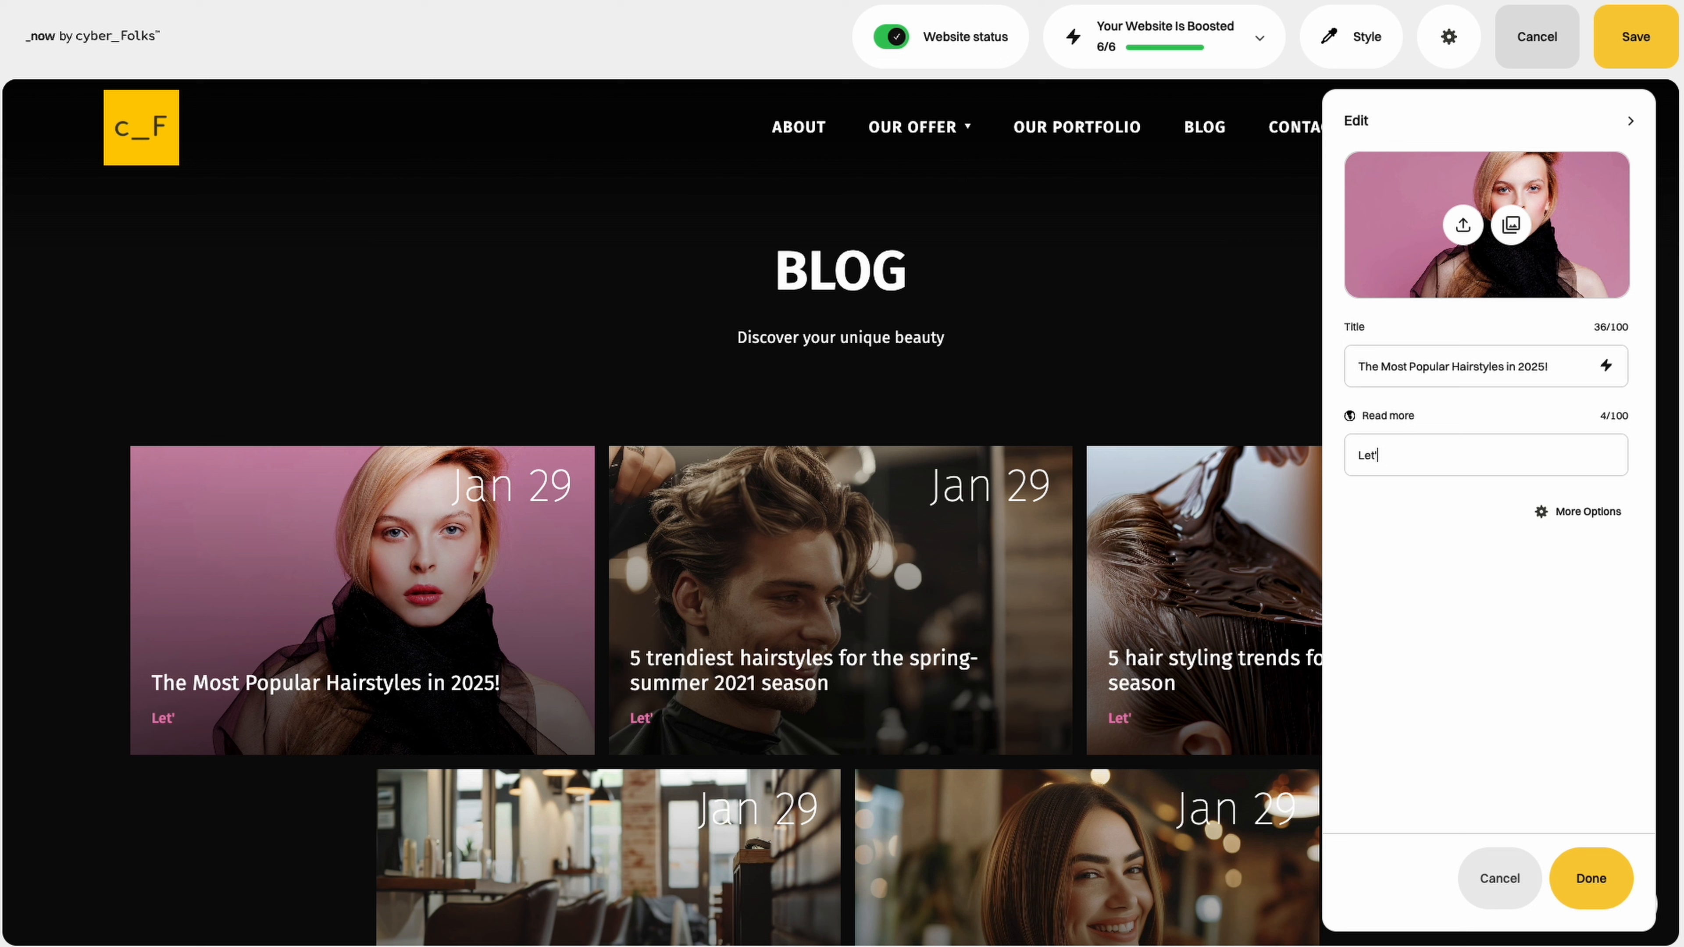
pyautogui.write('s find out!')
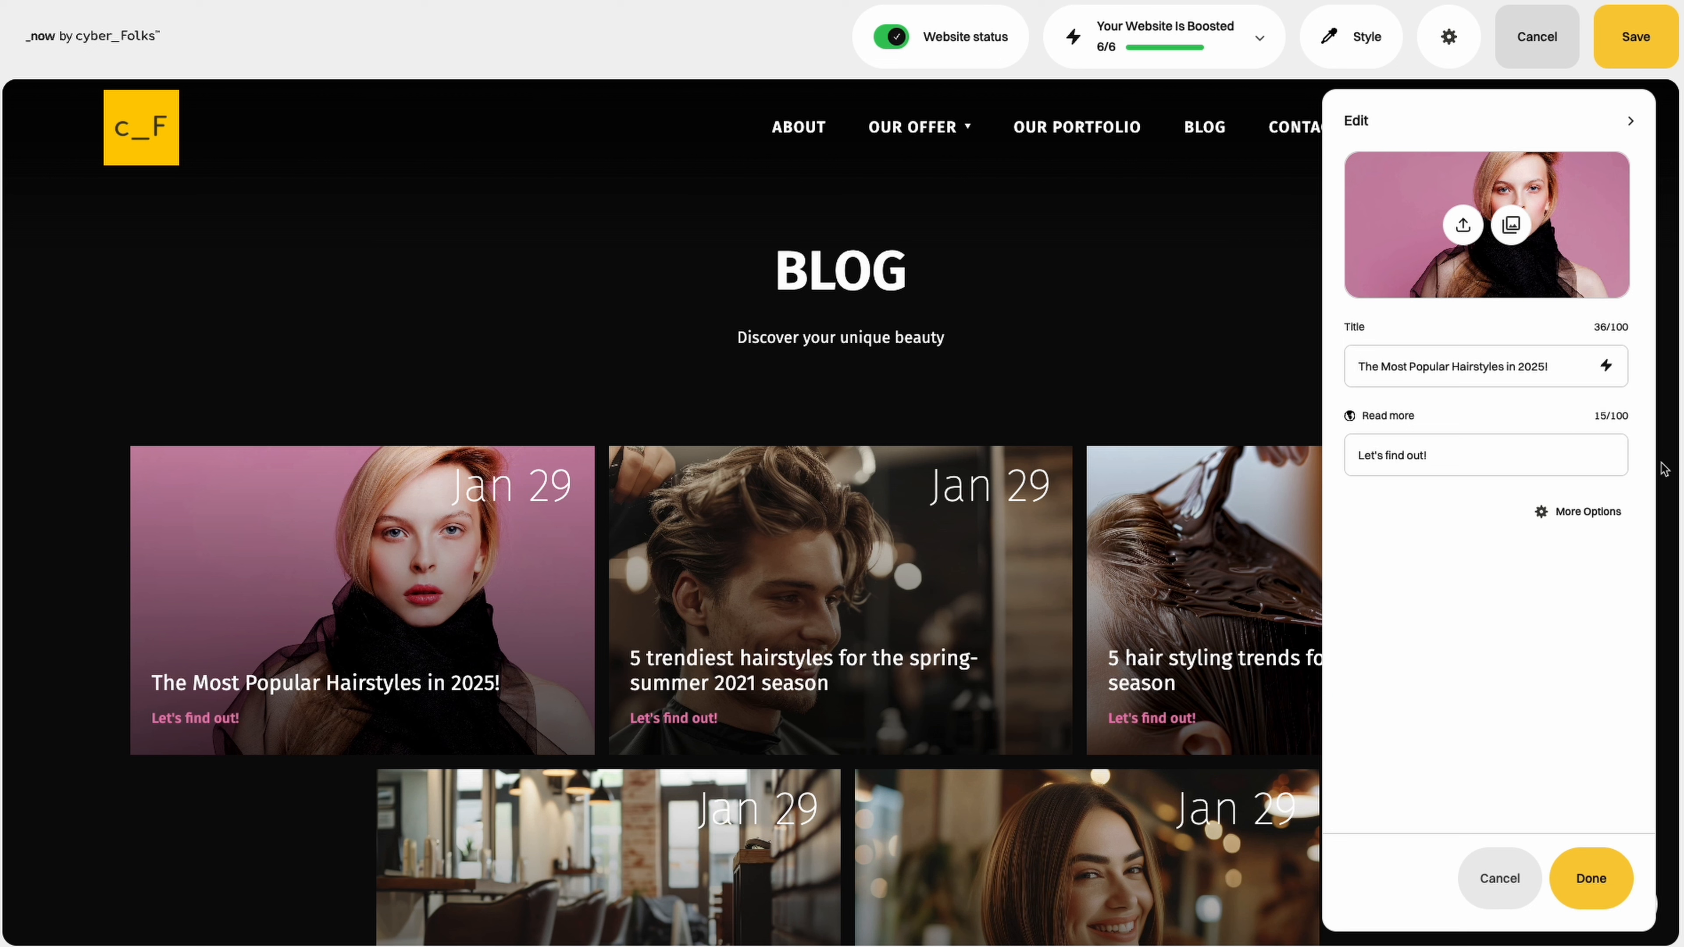
pyautogui.click(1588, 877)
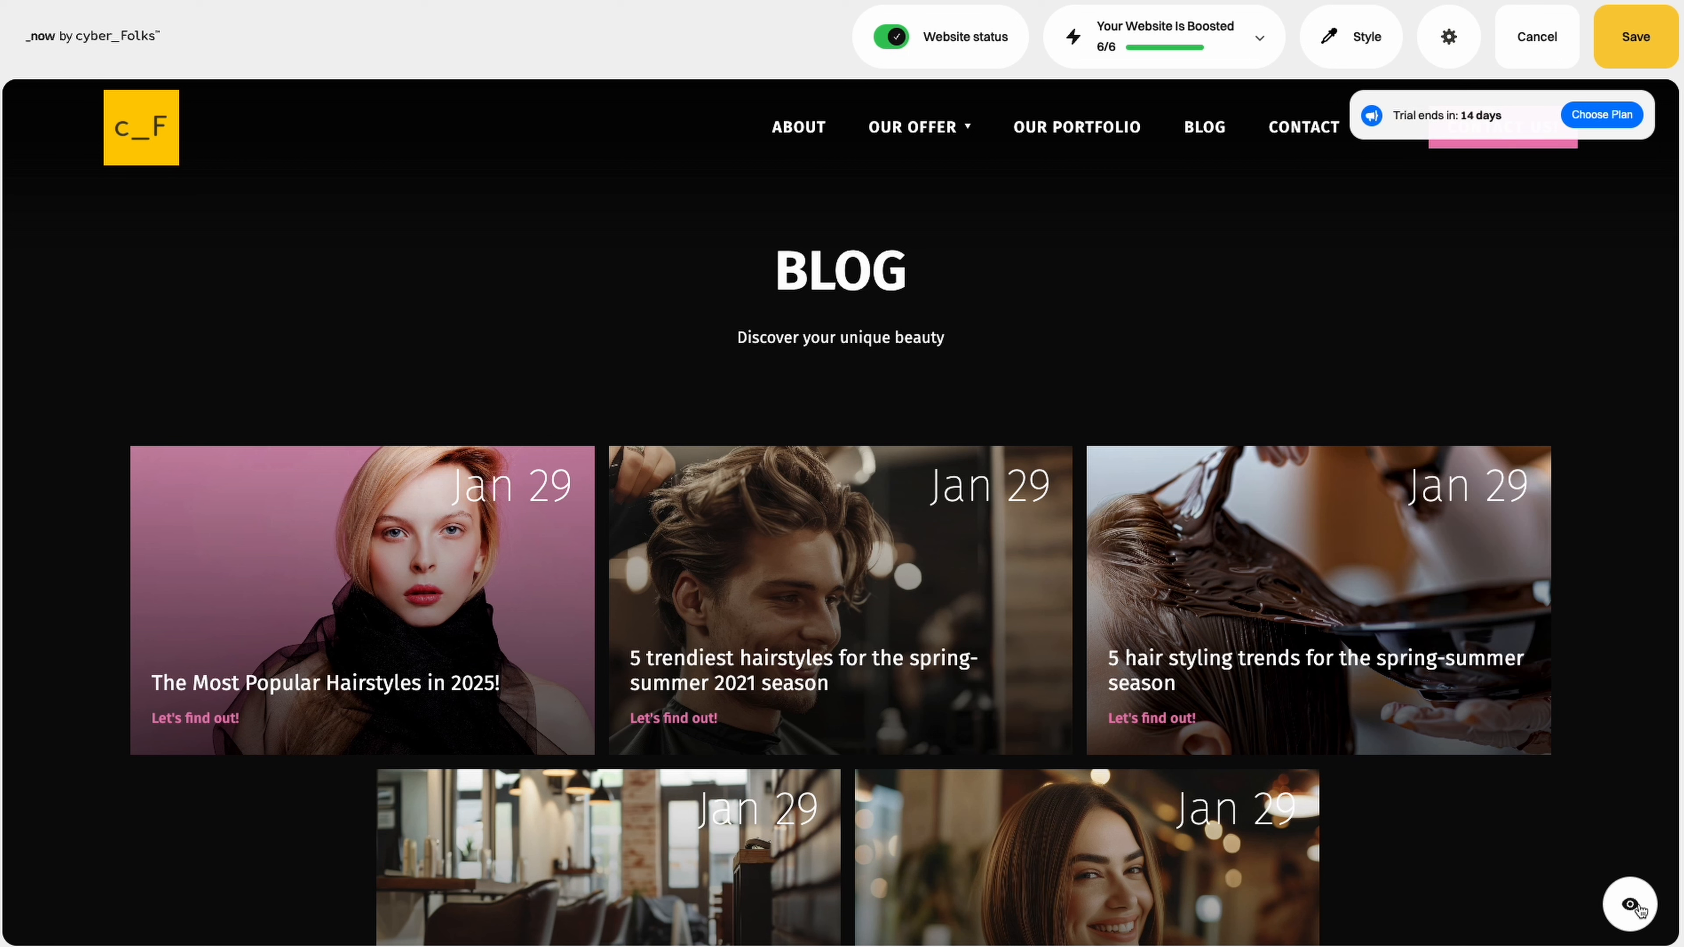
# Step: Open the page of The Most Popular Hairstyles in 2025! post and reword its content with the AI action
pyautogui.click(371, 682)
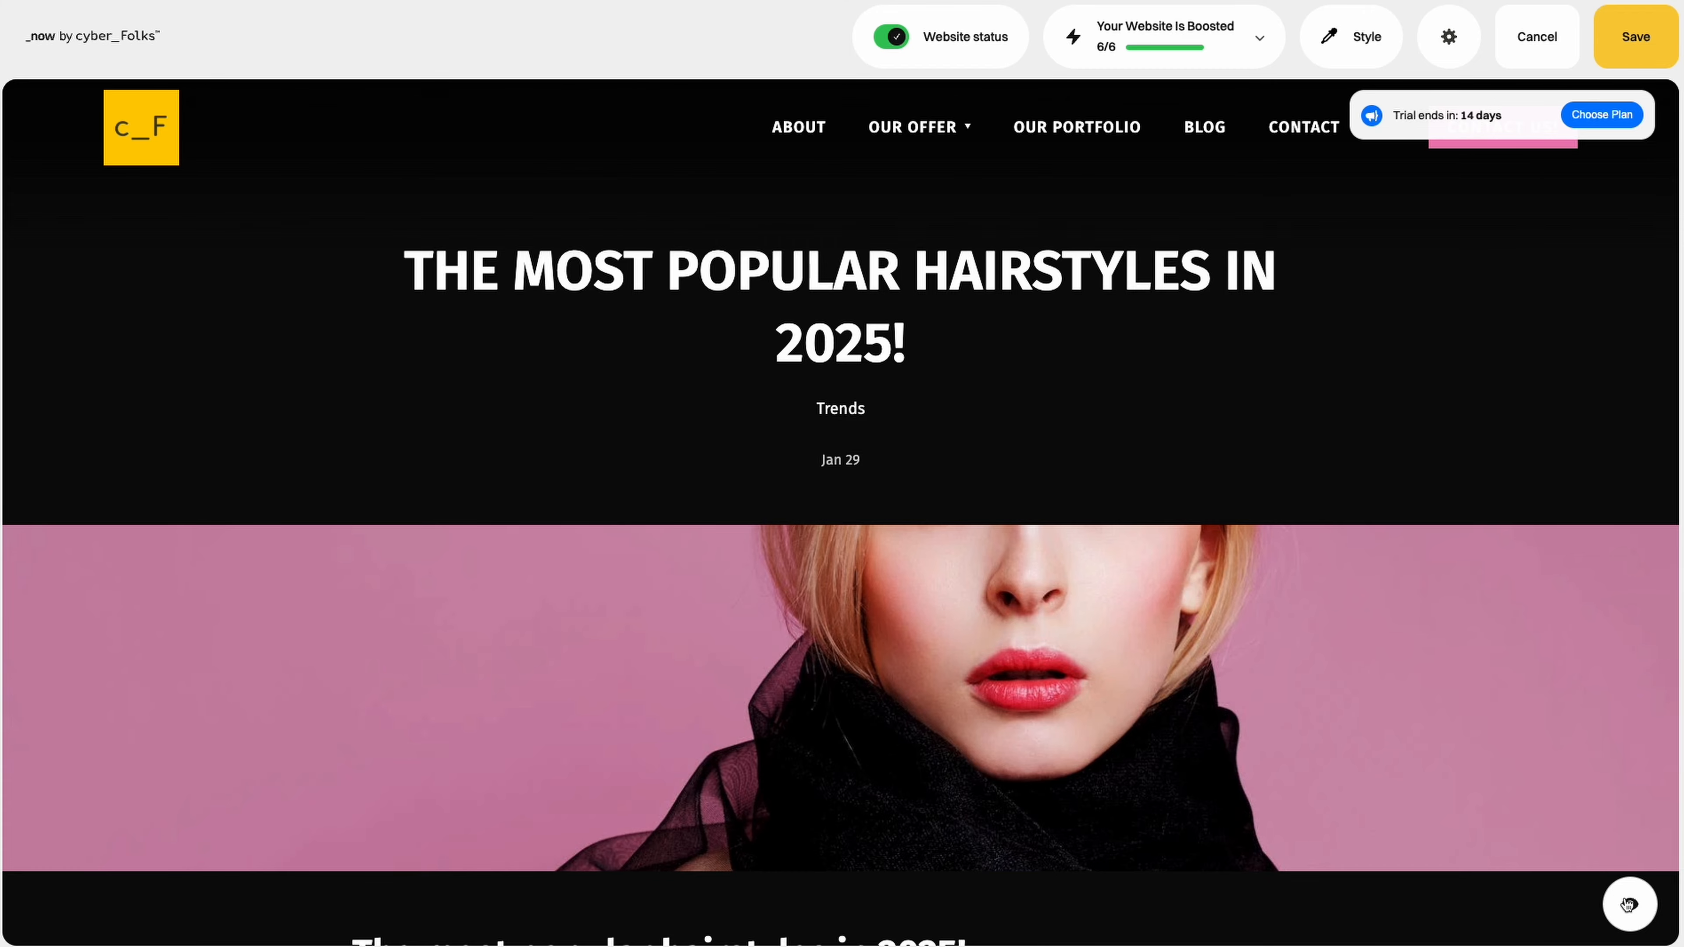
pyautogui.scroll(-5, 1074, 653)
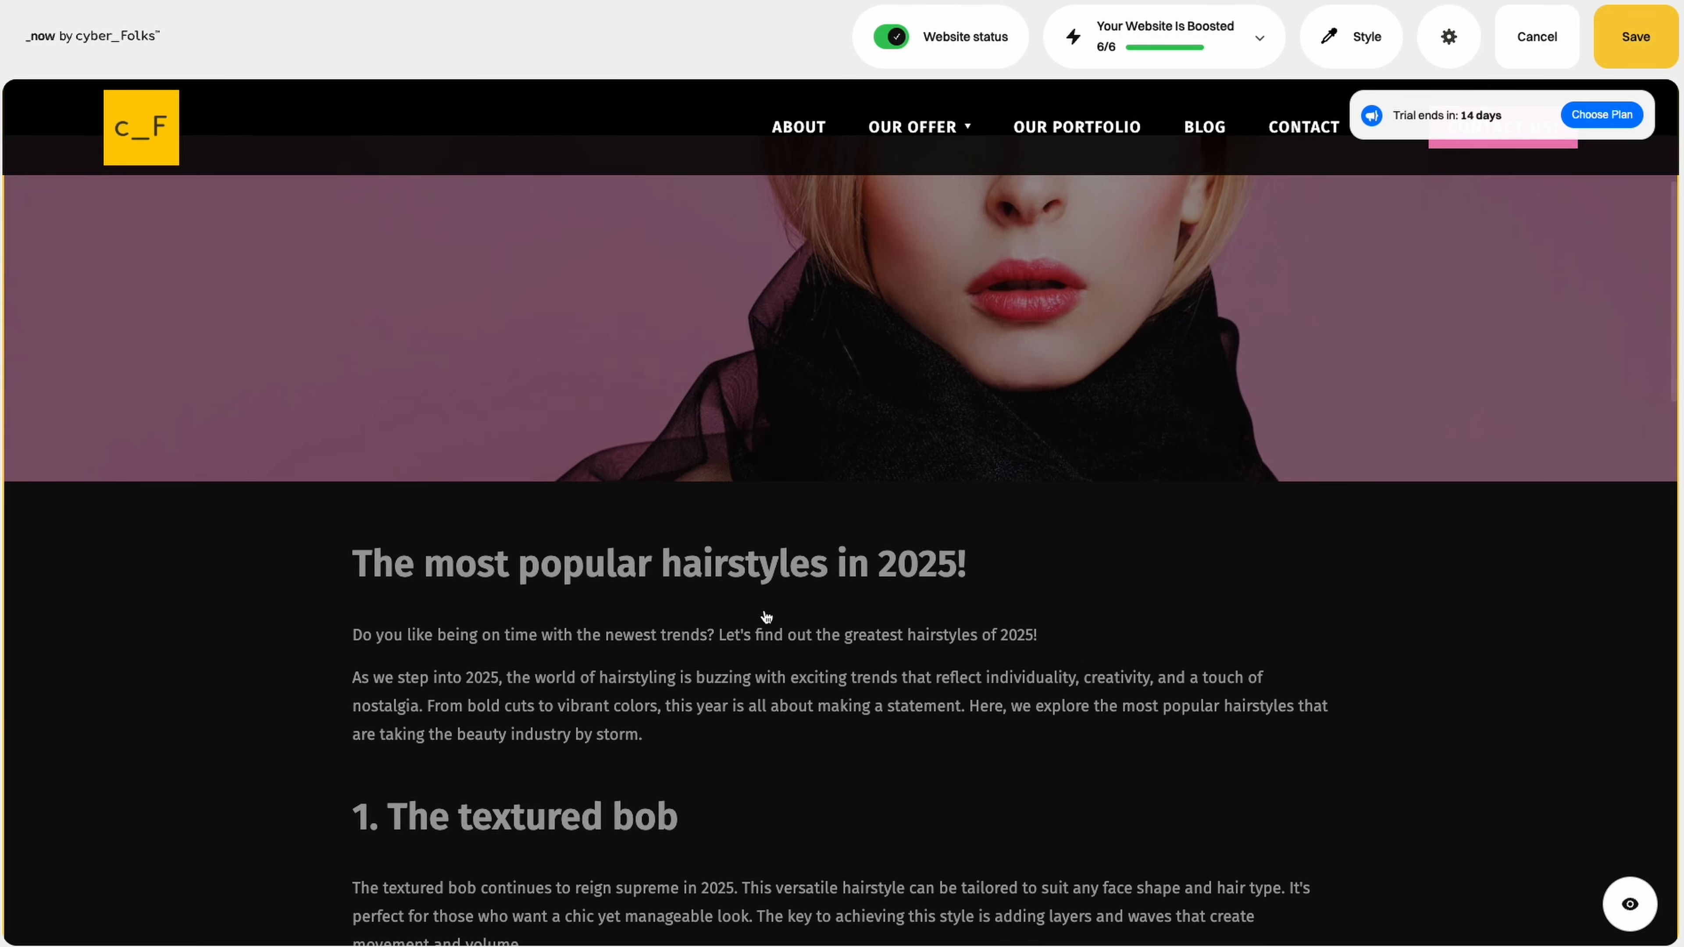
pyautogui.click(1004, 501)
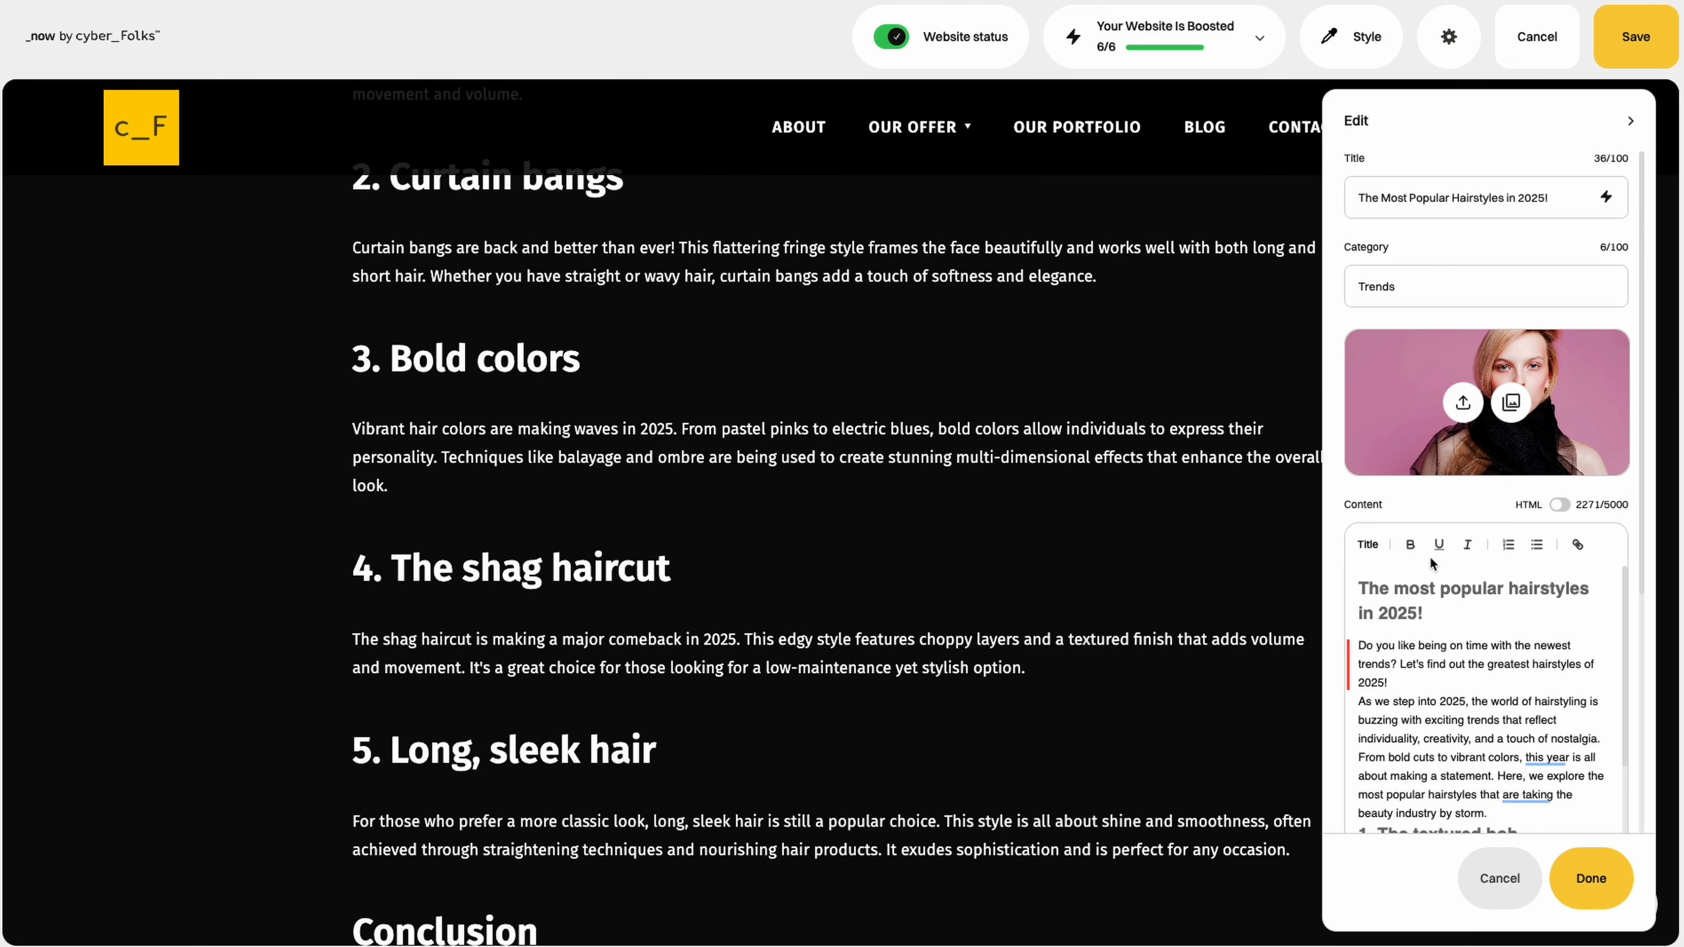
pyautogui.scroll(-3, 1430, 558)
pyautogui.scroll(-10, 1430, 558)
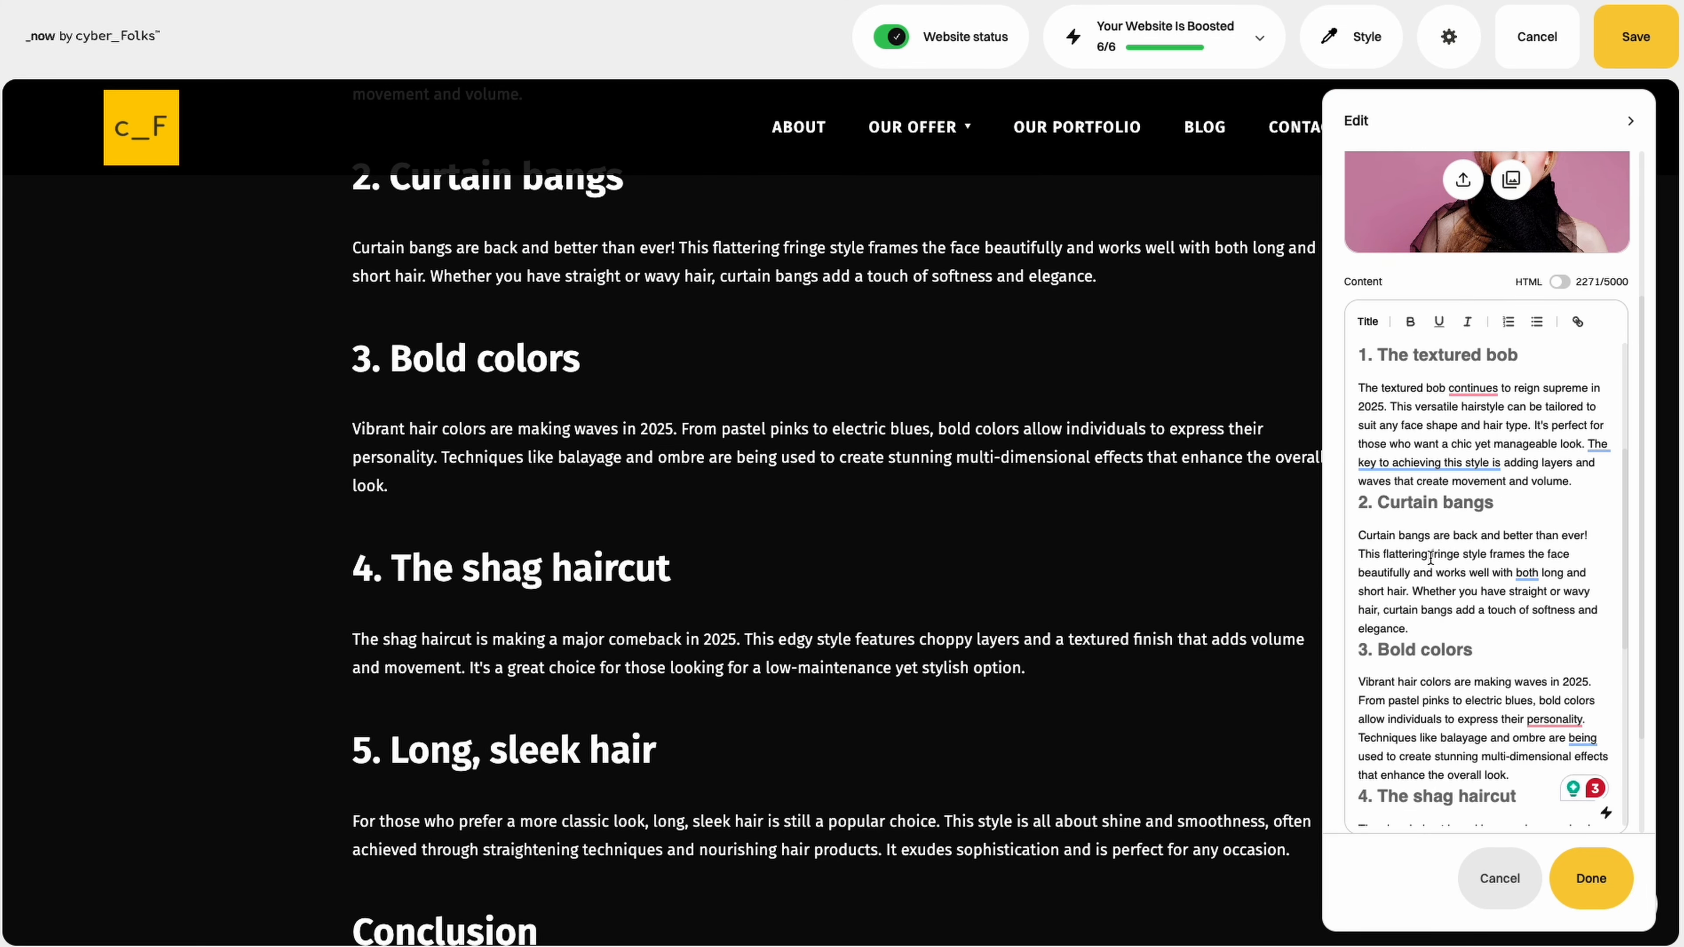
pyautogui.scroll(-3, 1431, 558)
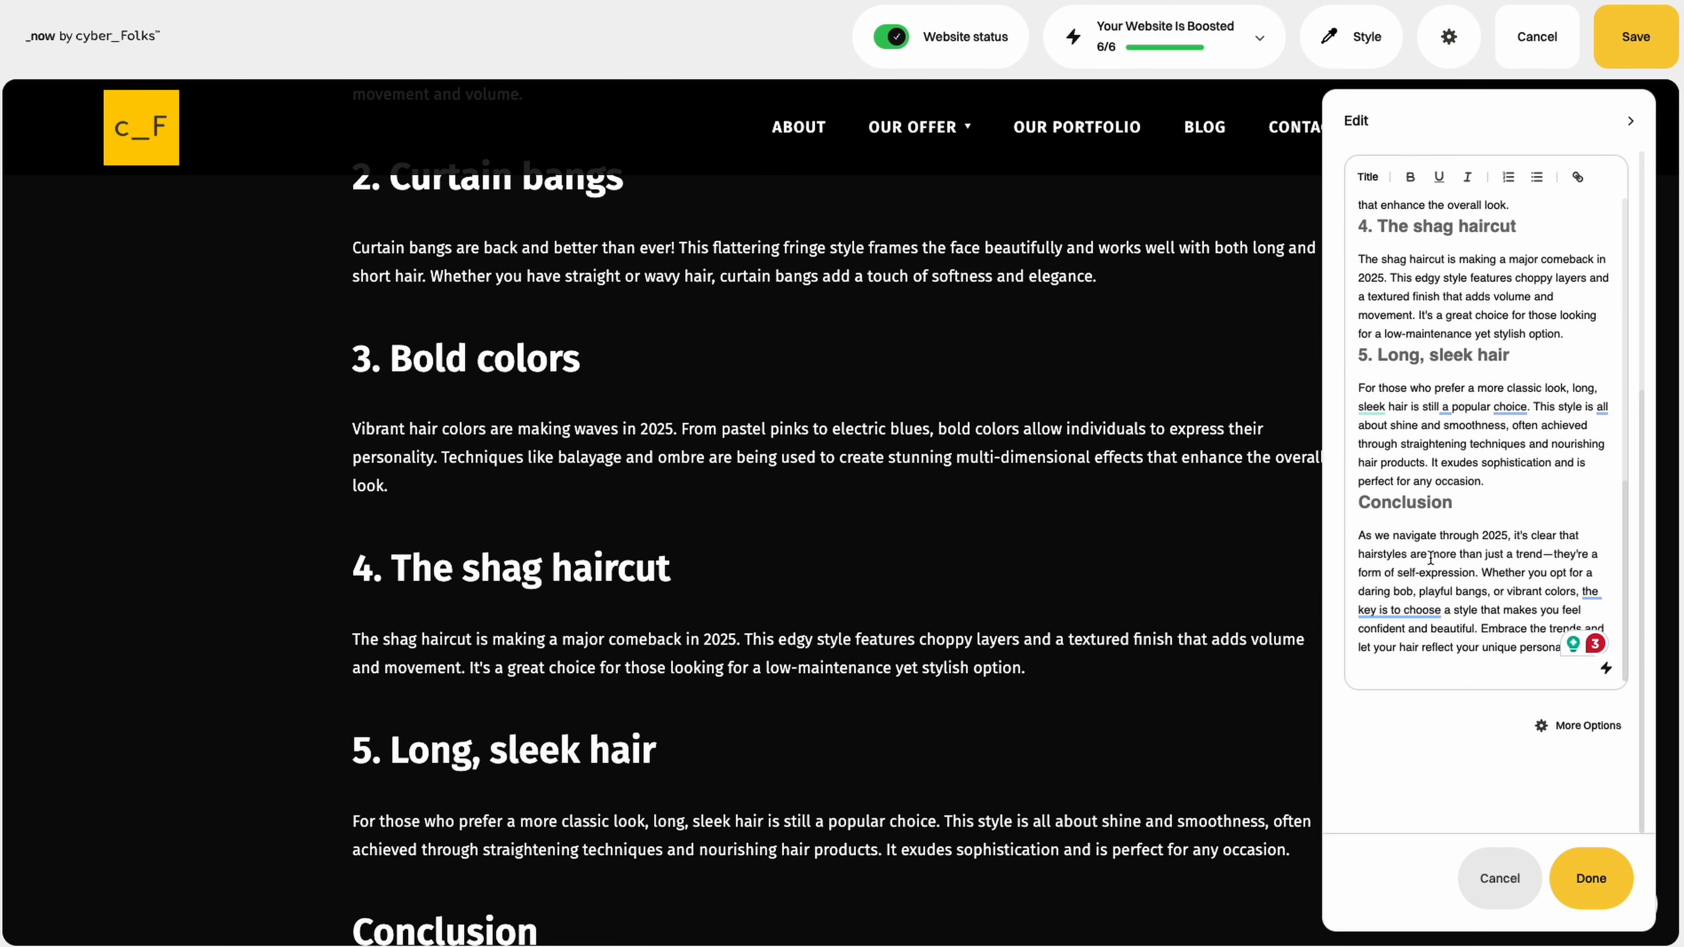
pyautogui.click(1606, 668)
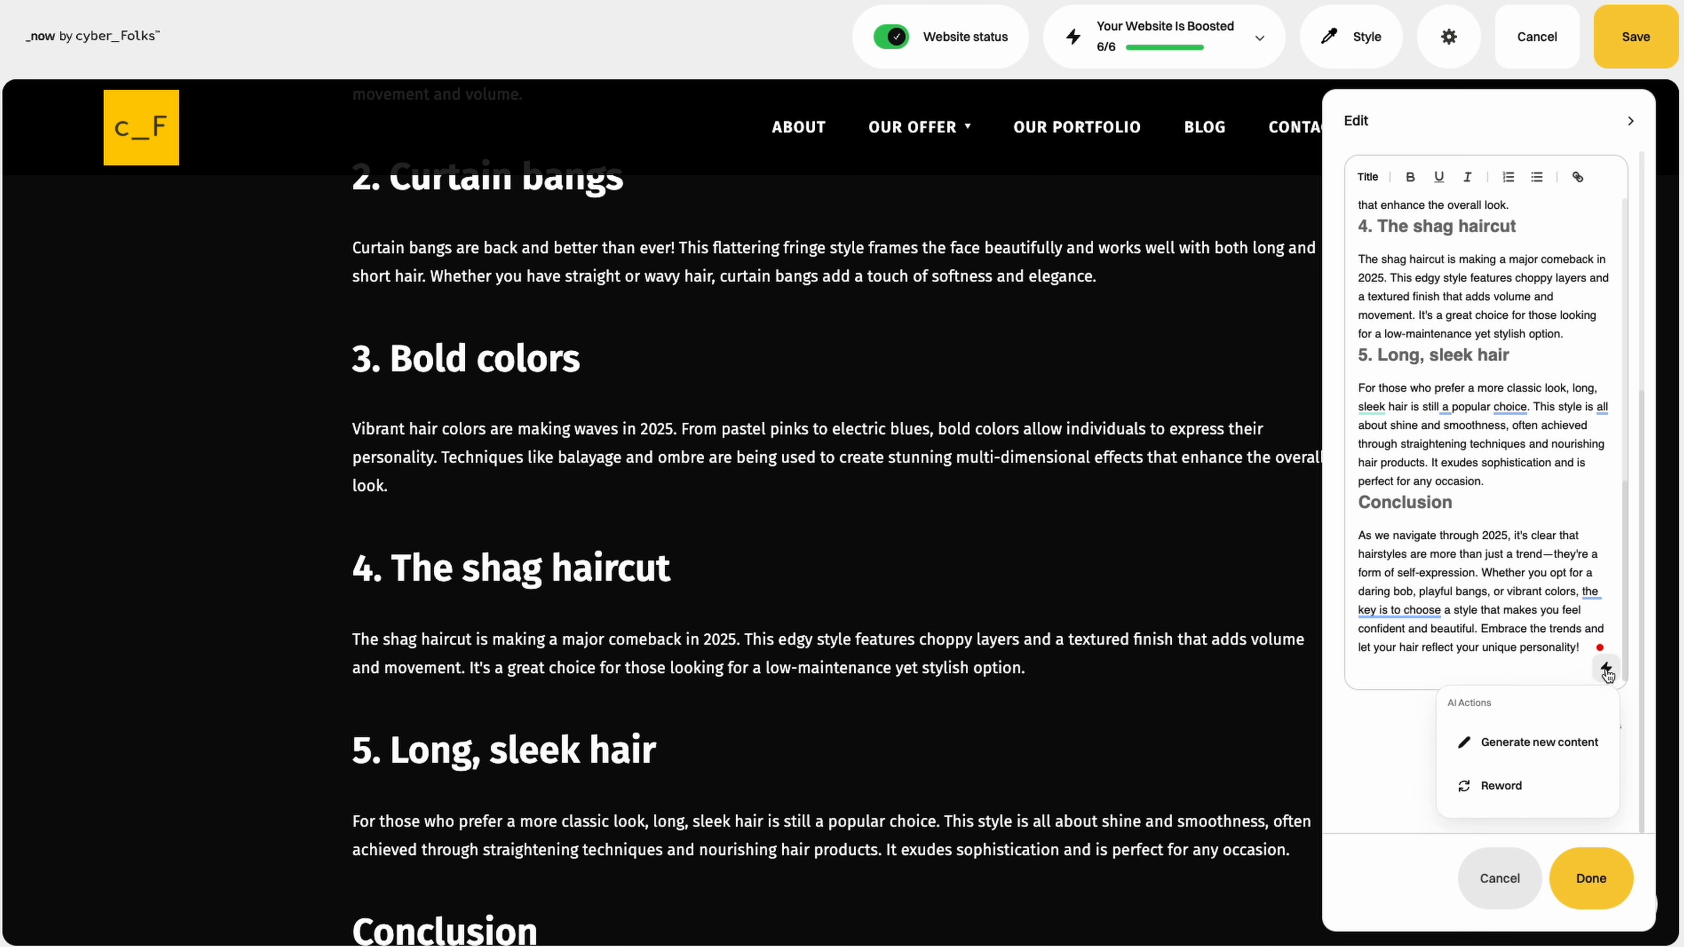
pyautogui.click(1506, 786)
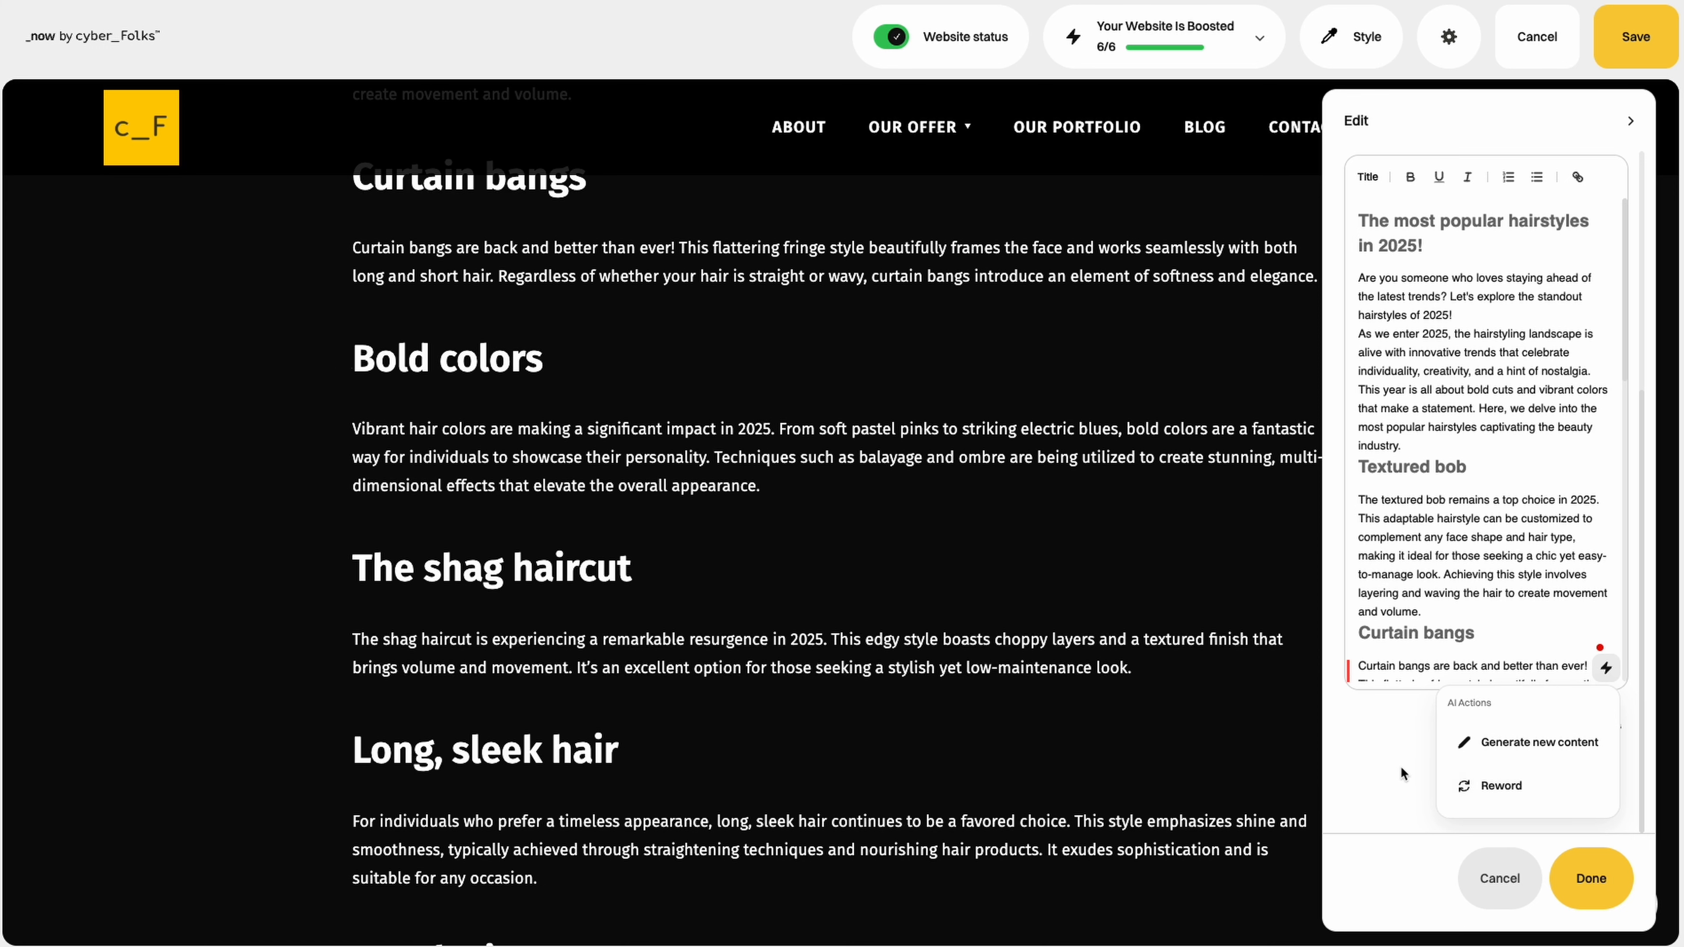
pyautogui.scroll(3, 1526, 463)
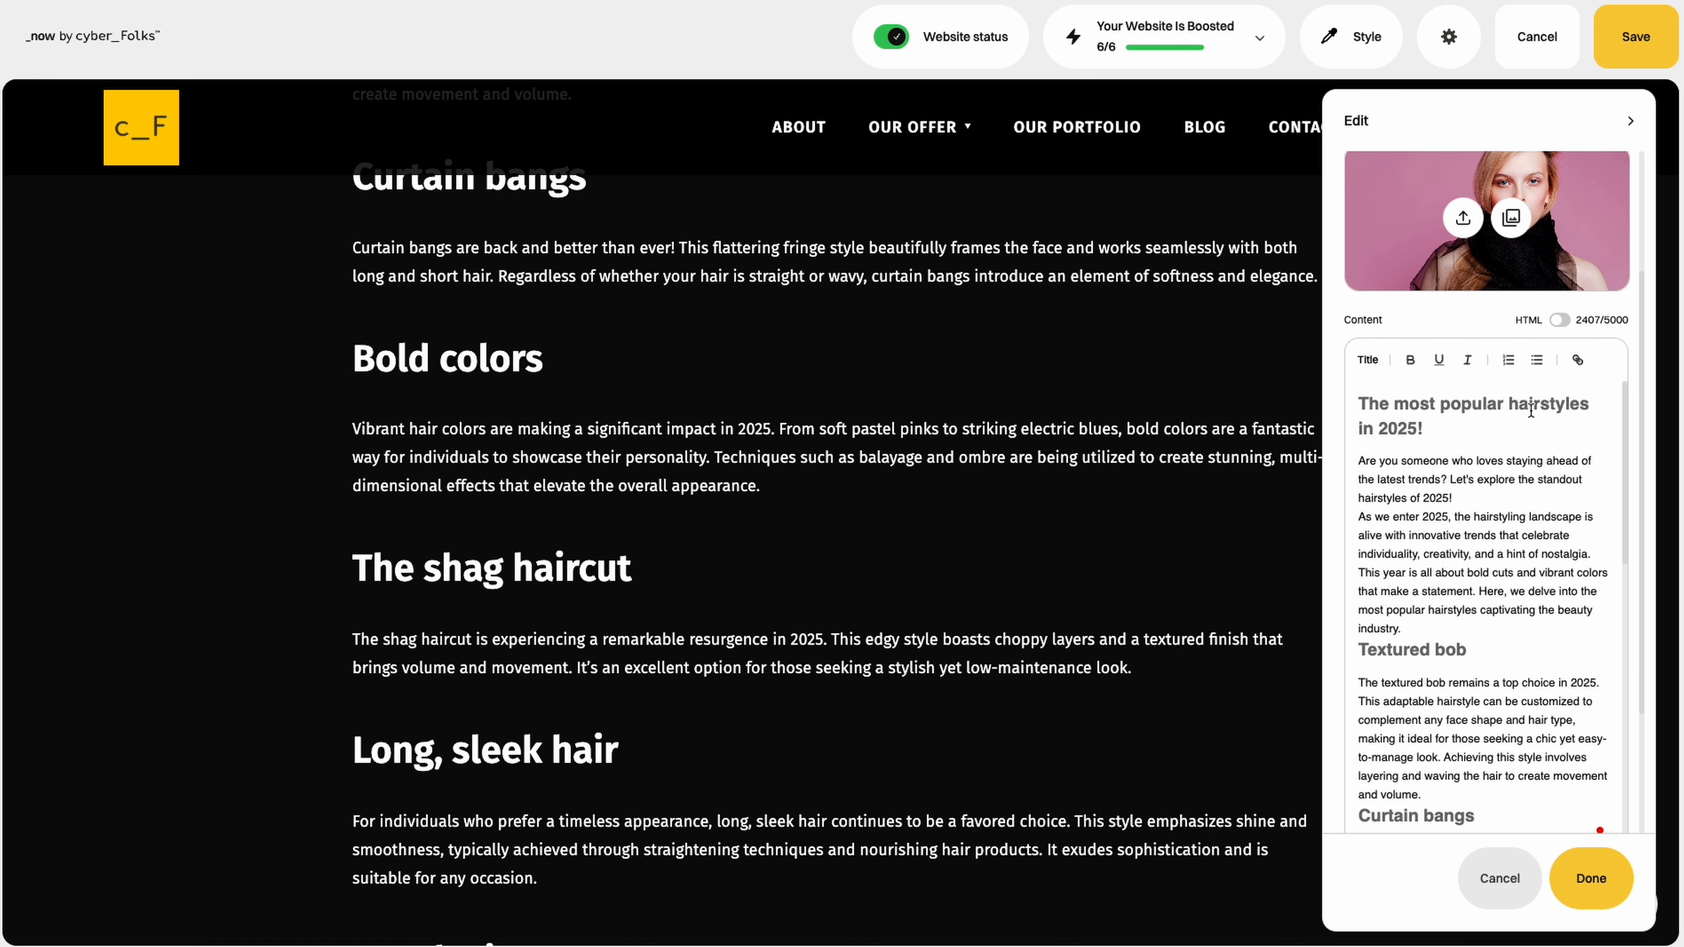
pyautogui.click(1560, 321)
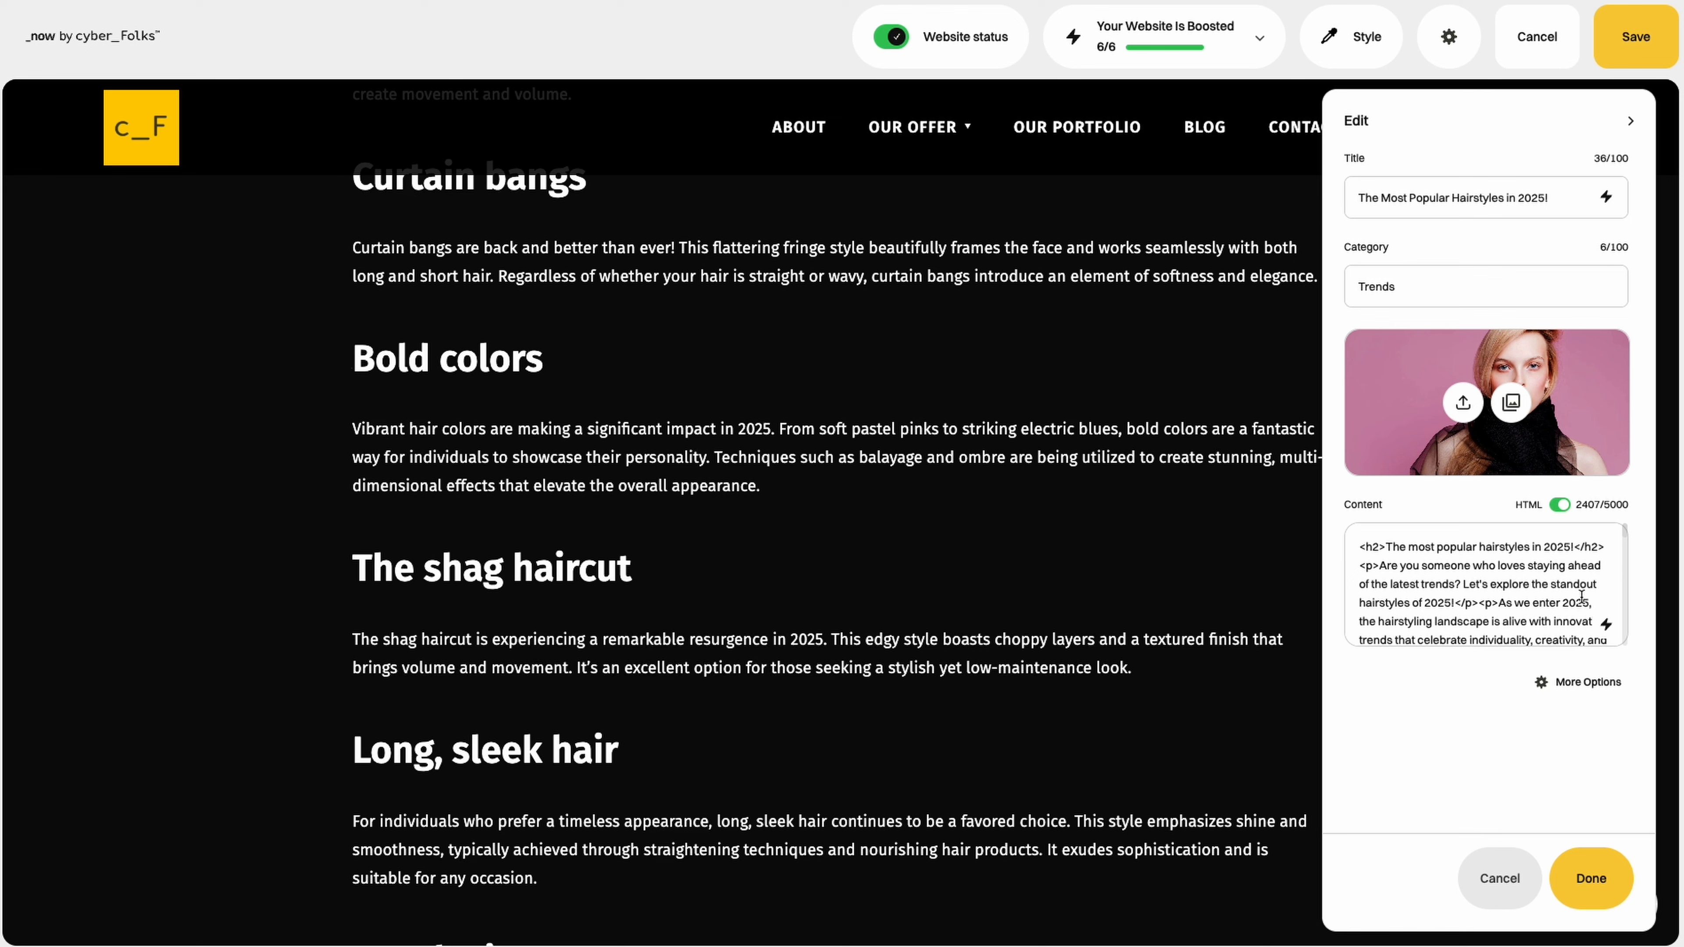
pyautogui.click(1596, 586)
pyautogui.scroll(-8, 1445, 613)
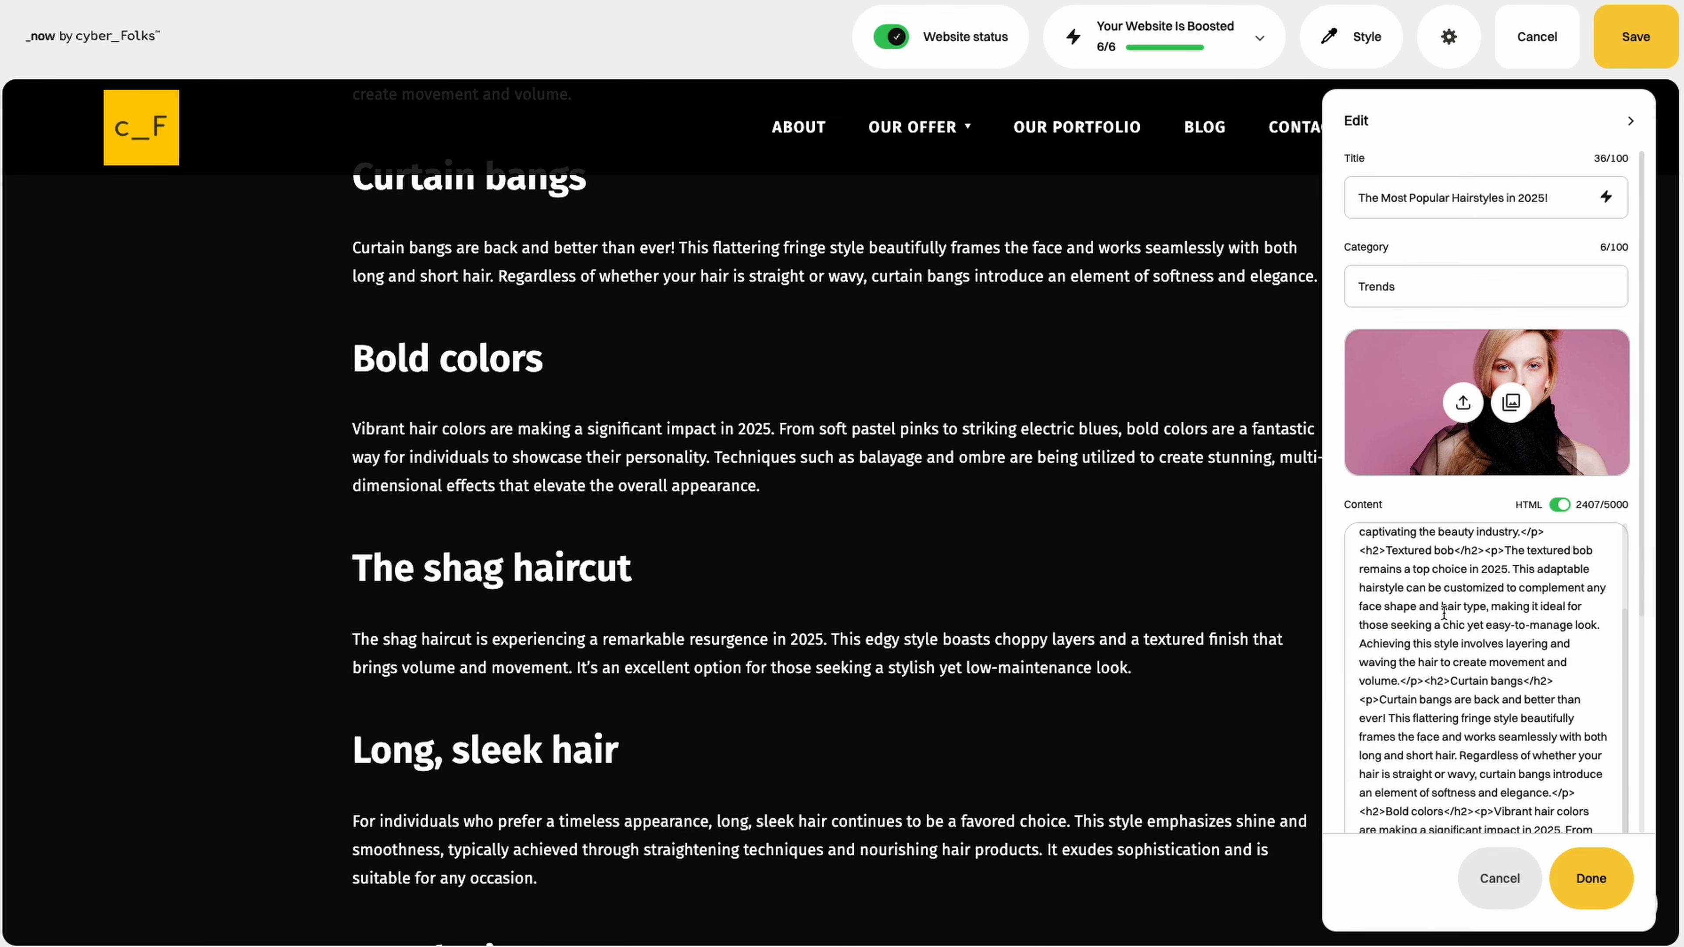
pyautogui.scroll(-4, 1444, 614)
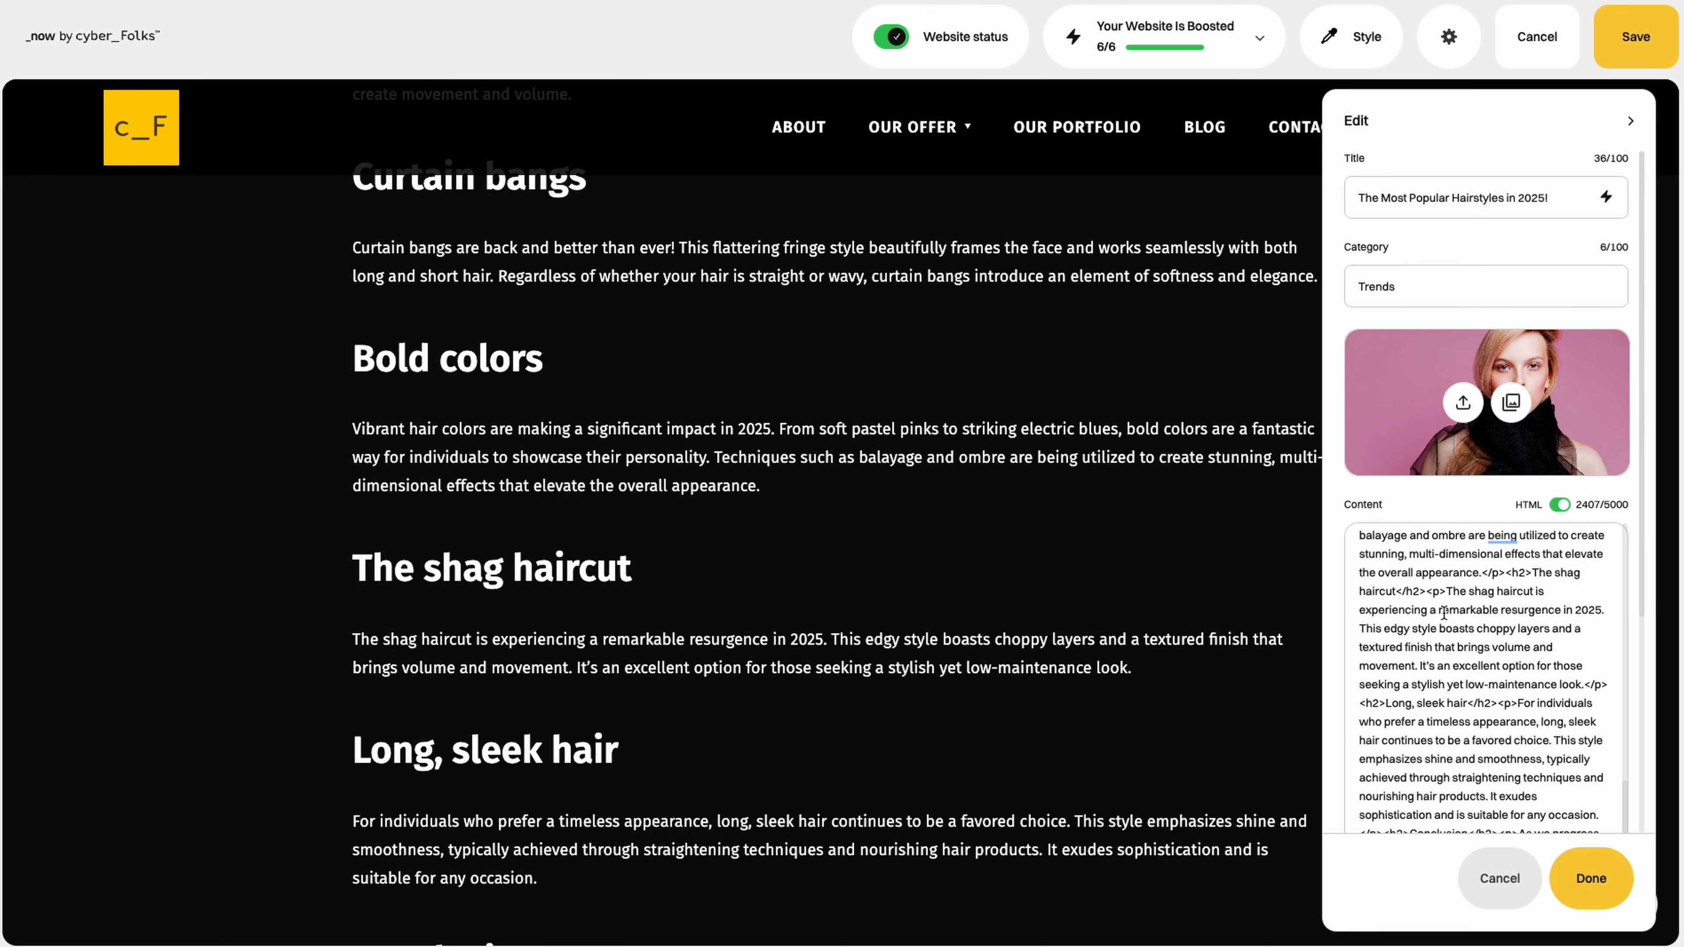
pyautogui.scroll(-5, 1462, 571)
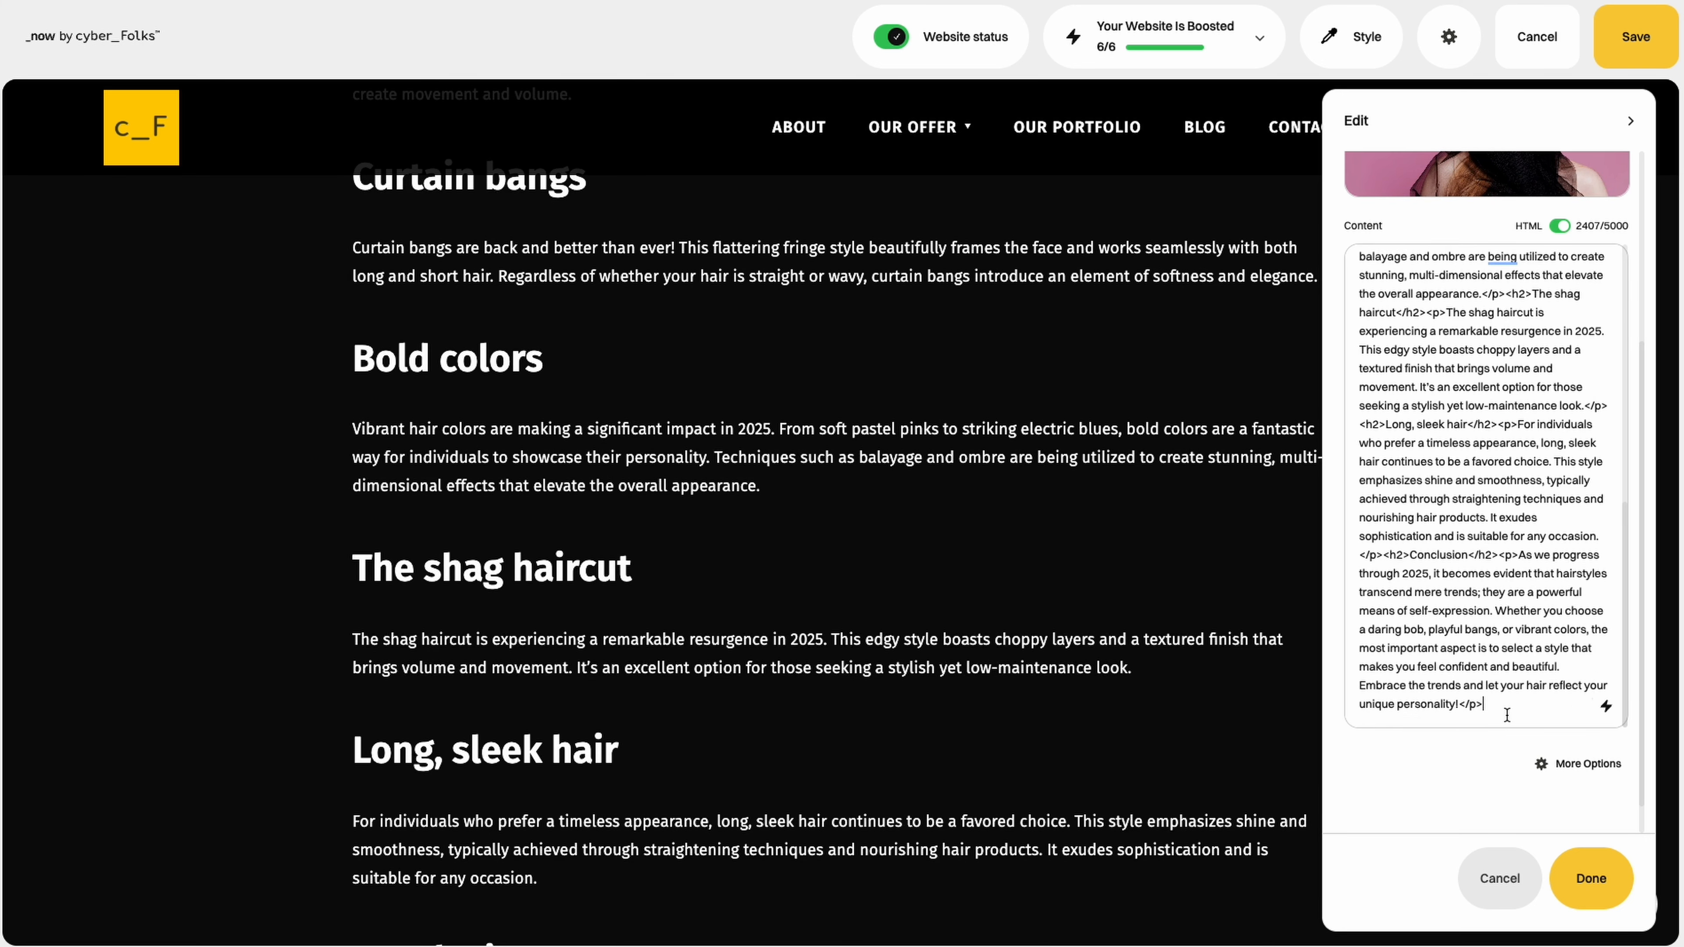
pyautogui.write('<iframe width="560" height="315" src="https://www.youtube.com/embed/i-ohTK0EzbE?si=BrWz4C0zPlt-Jka4" title="YouTube video player" frameborder="0" allow="accelerometer; autoplay; clipboard-write; encrypted-media; gyroscope; picture-in-picture; web-share" referrerpolicy="strict-origin-when-cross-origin" allowfullscreen></iframe>')
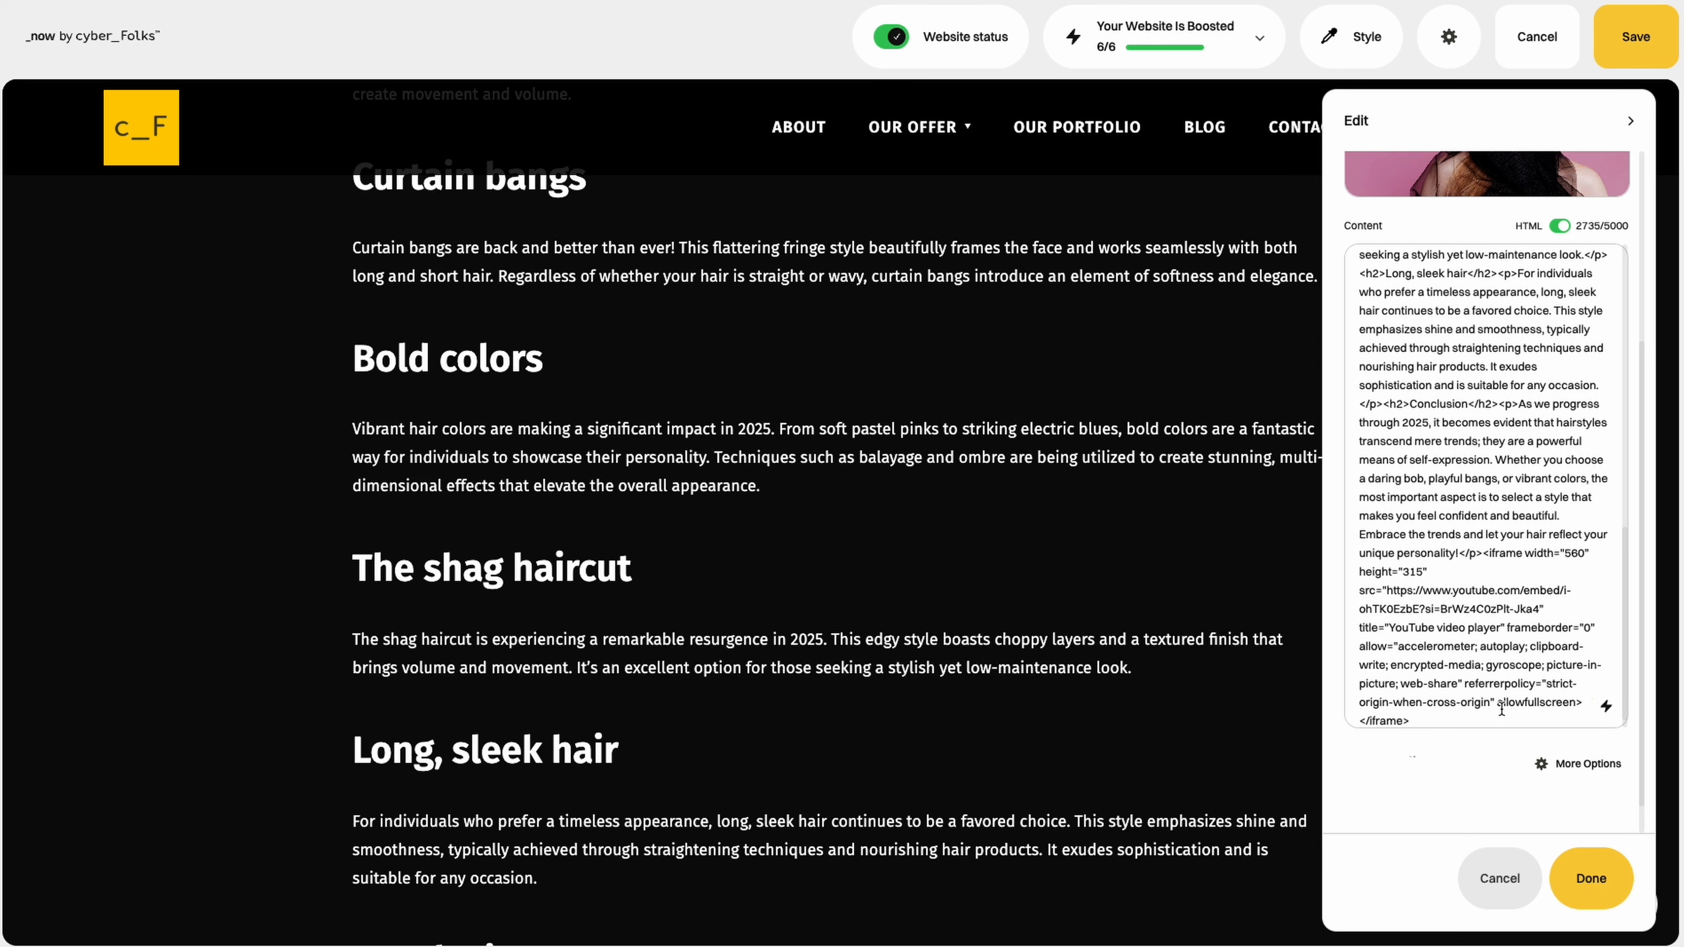
pyautogui.click(1590, 887)
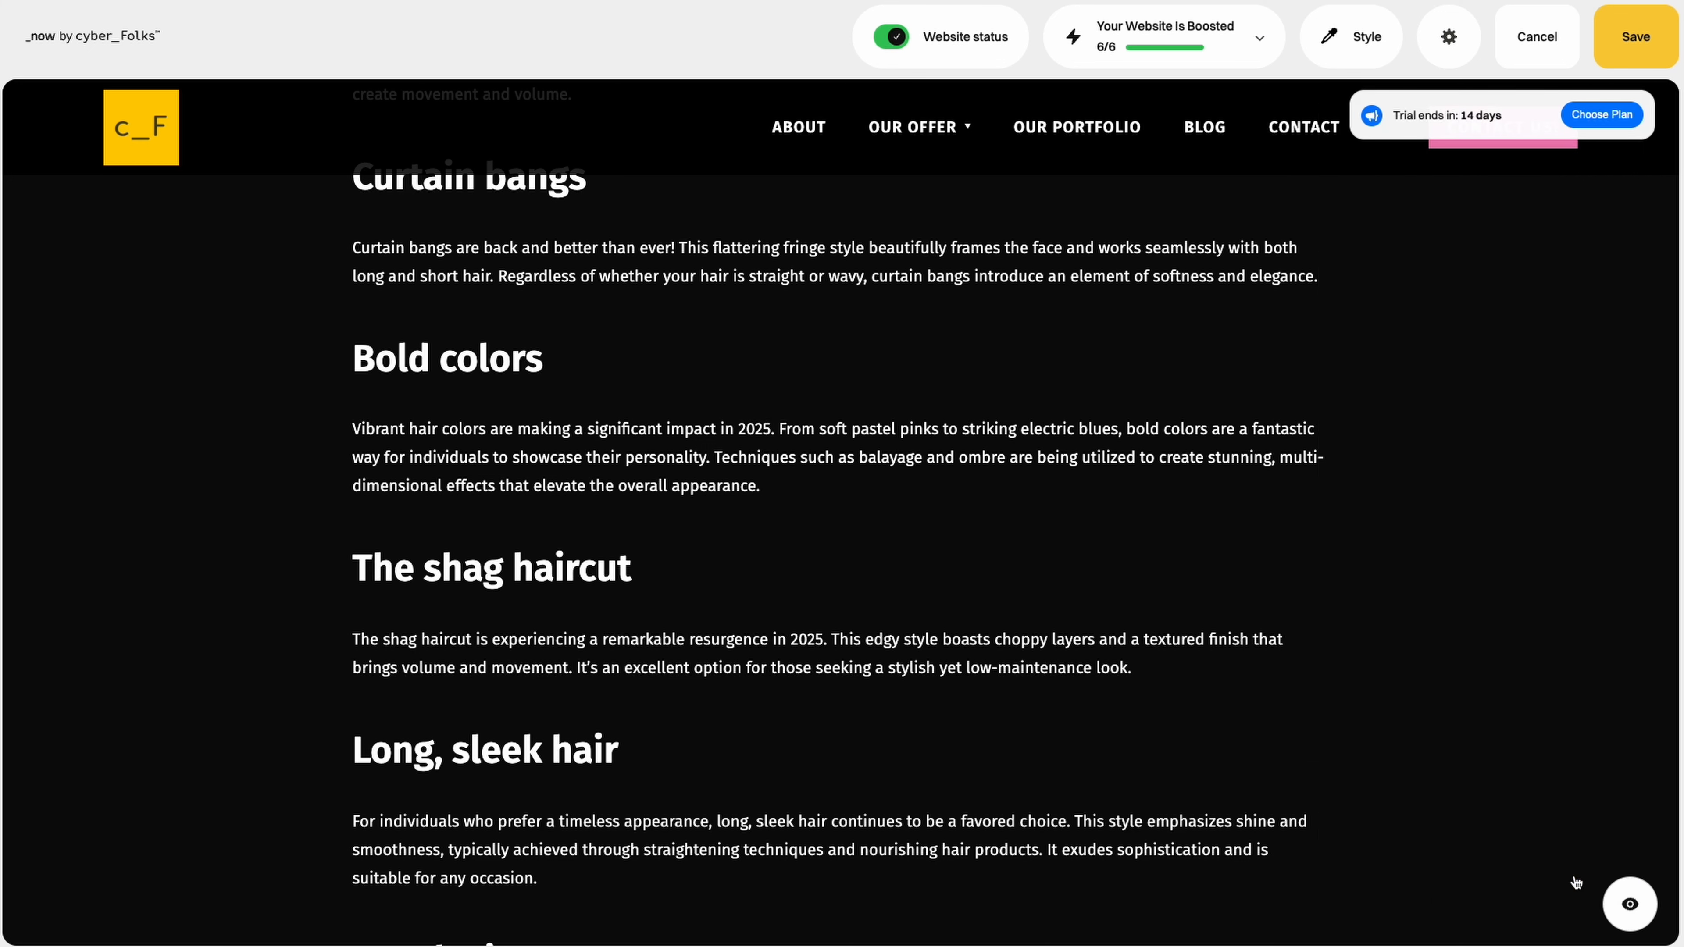
# Step: Check the embedded video at the end of the post and save the website changes
pyautogui.scroll(-4, 1154, 745)
pyautogui.scroll(-4, 1154, 745)
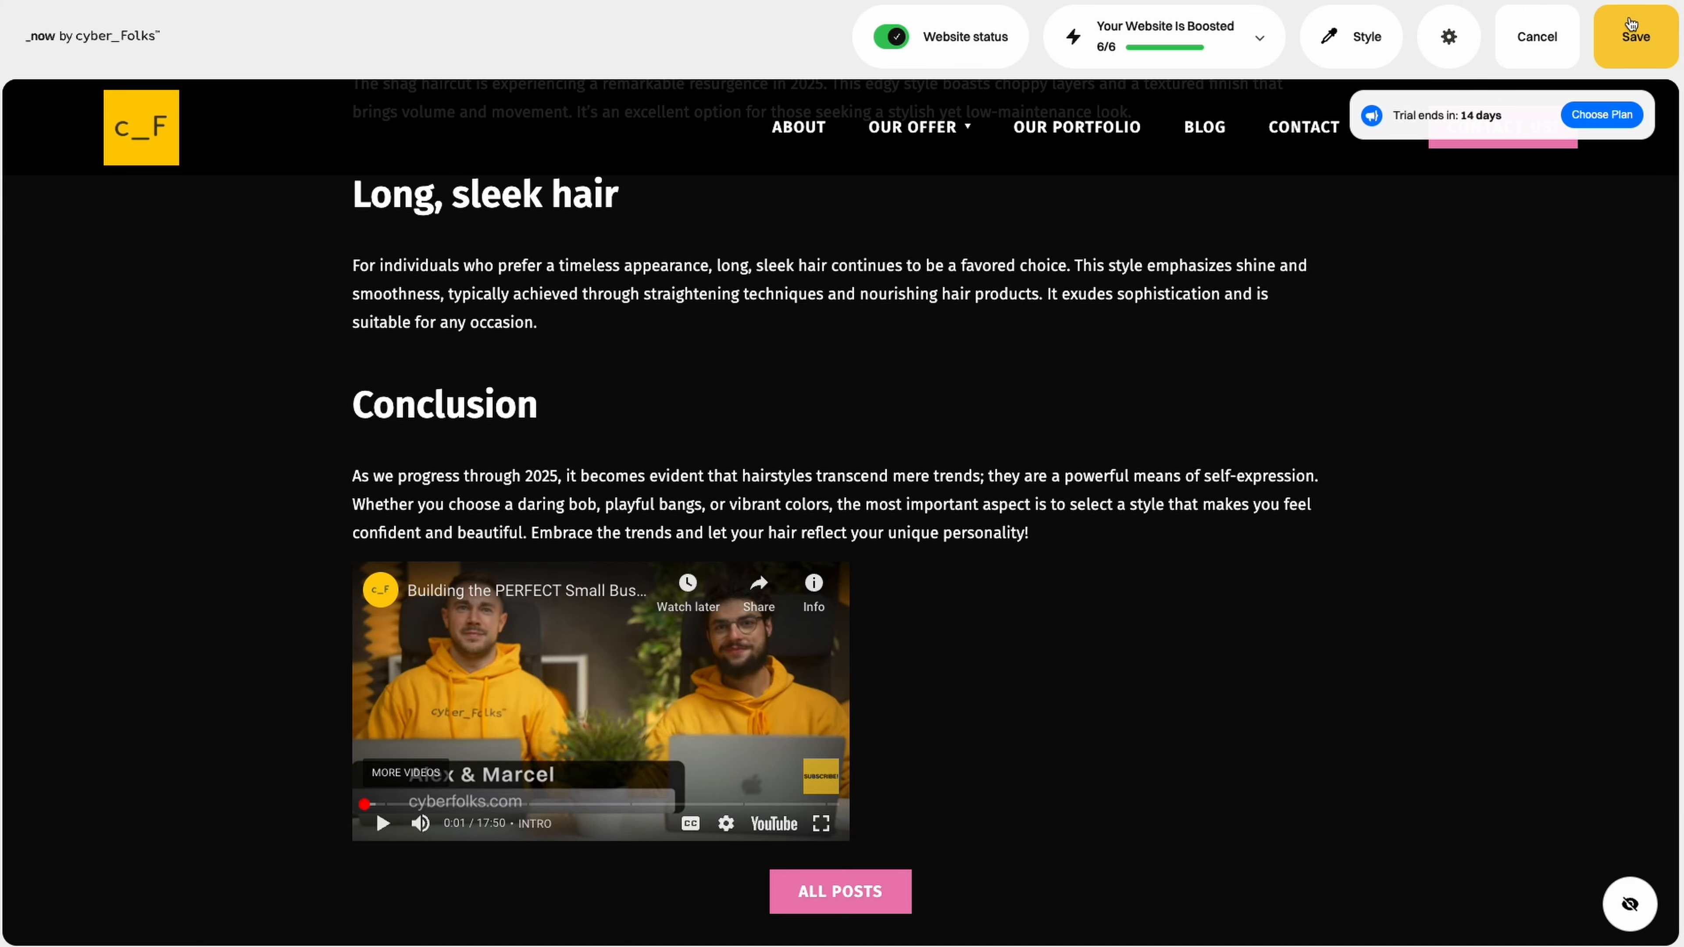
pyautogui.click(1632, 41)
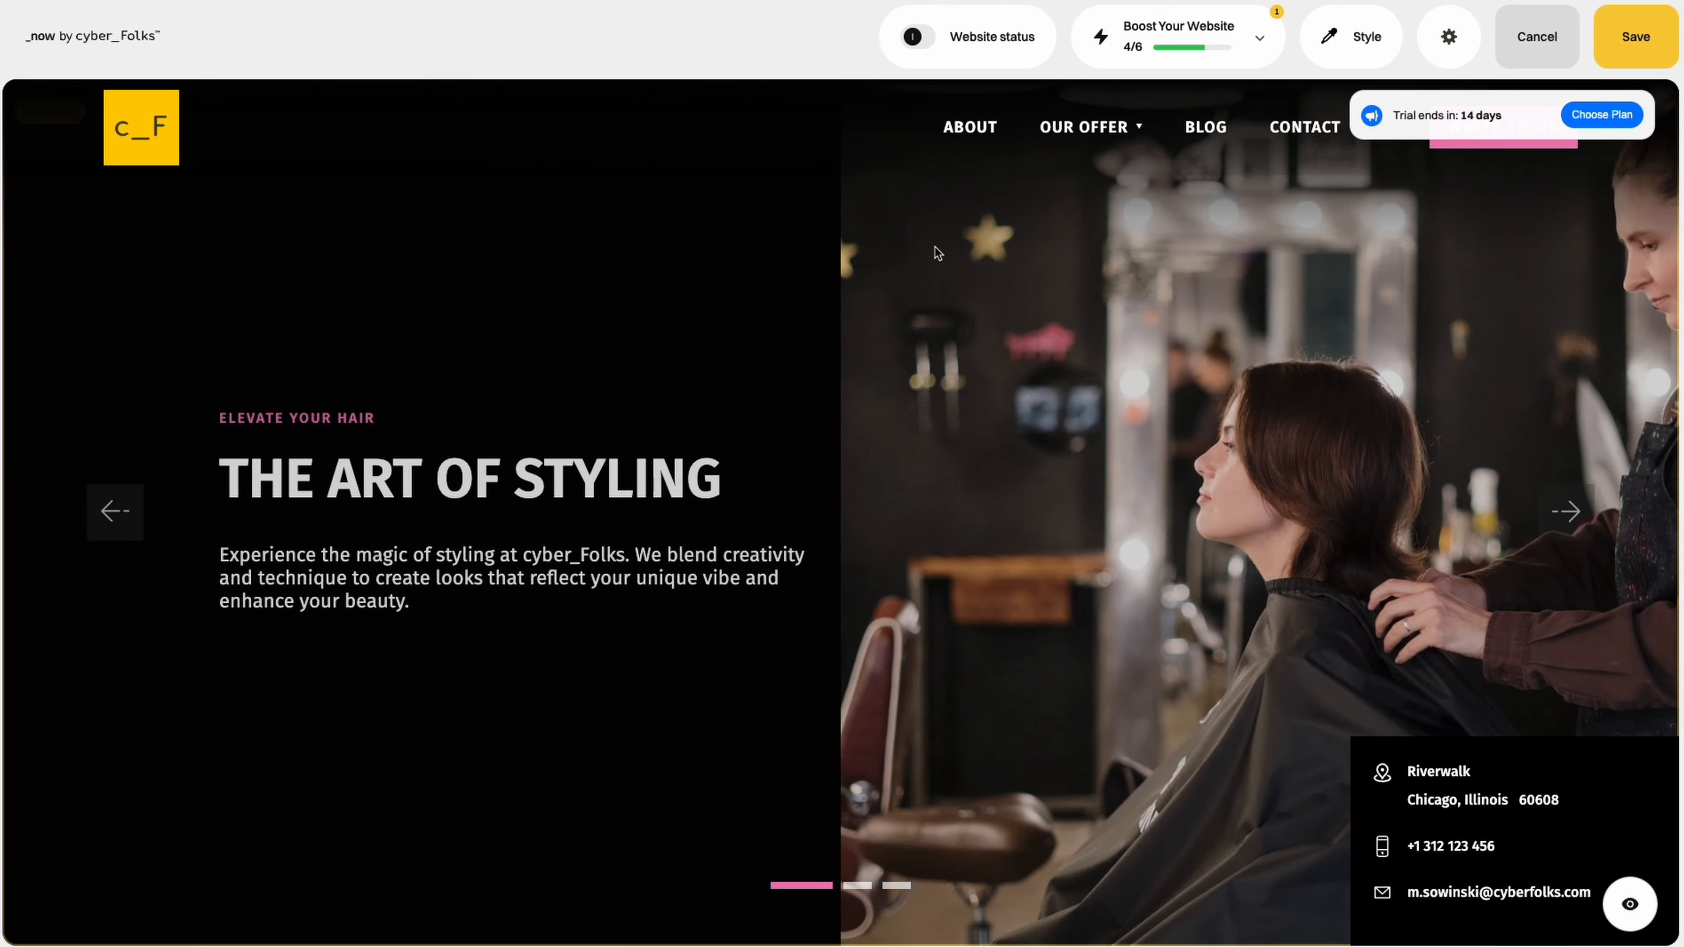
# Step: Compare the own-domain and free-domain options for the website address, set the suggested cyberfolks.idl.site and confirm the change
pyautogui.moveTo(1121, 89)
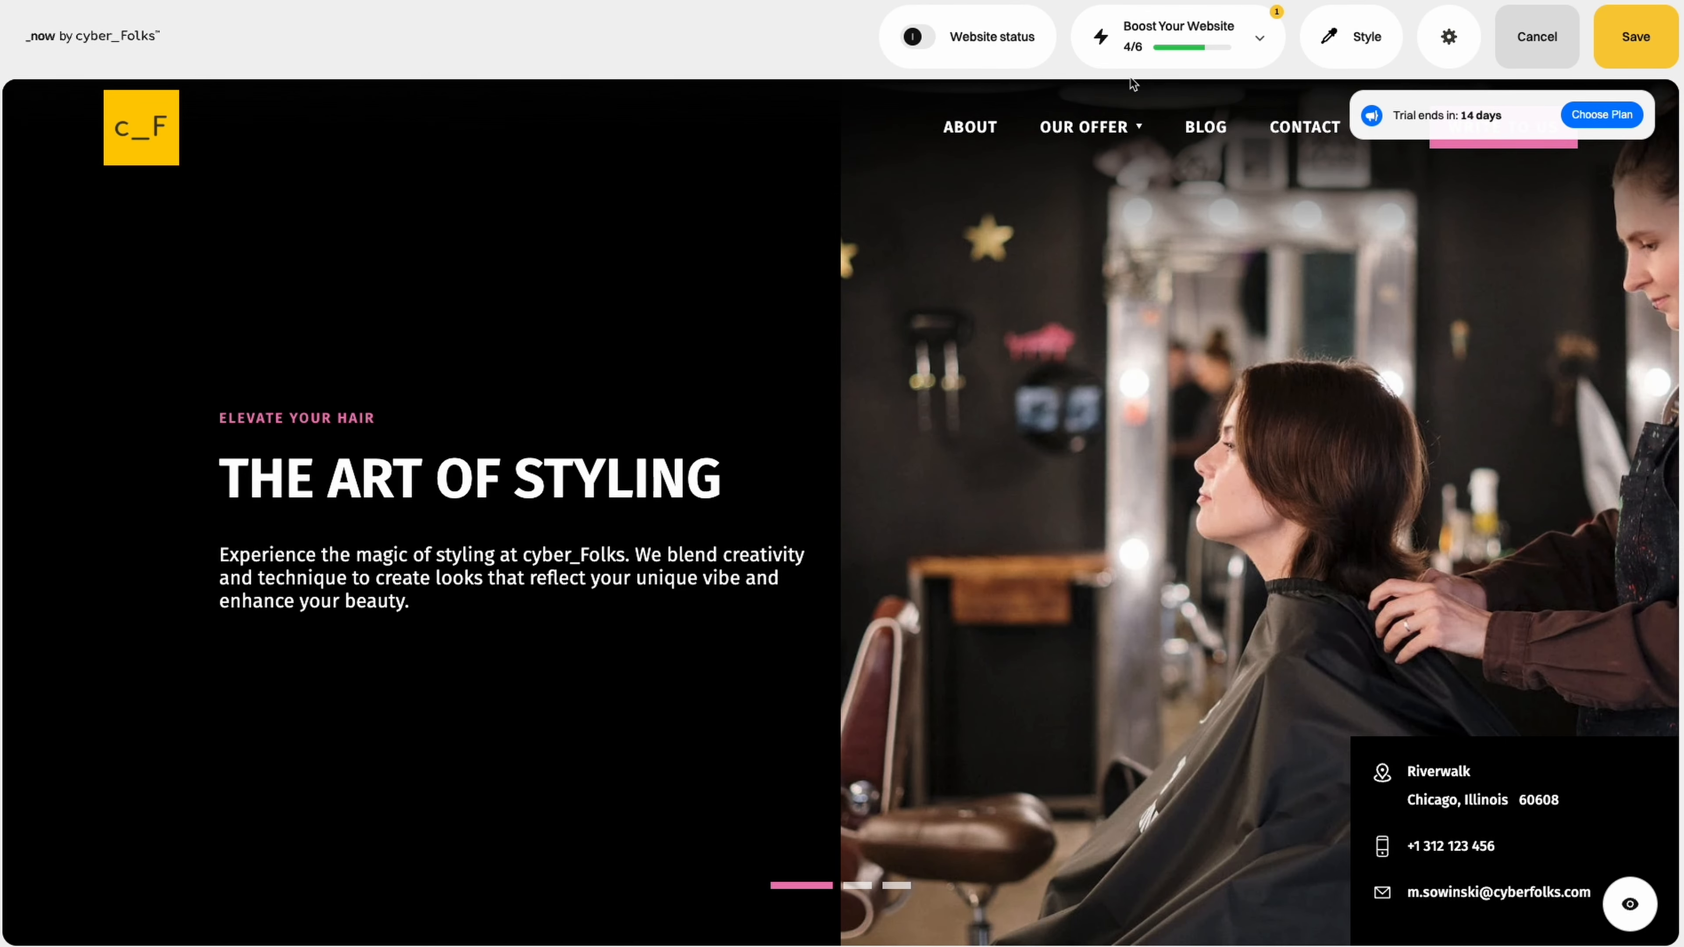
pyautogui.click(1267, 38)
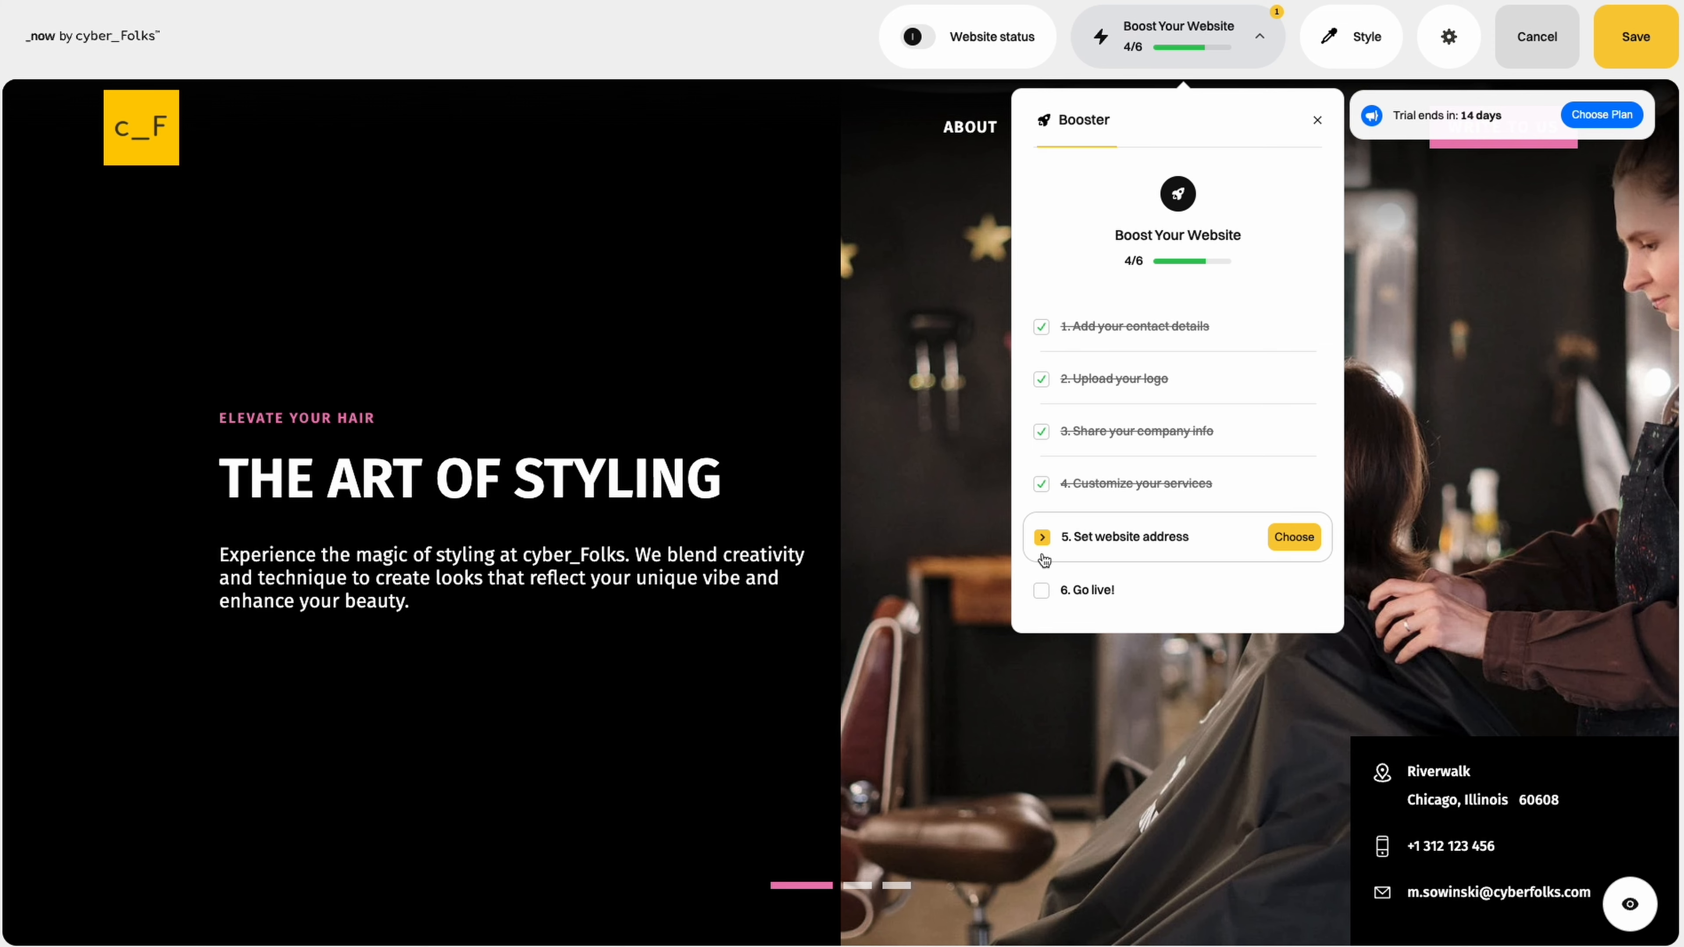
pyautogui.click(1292, 539)
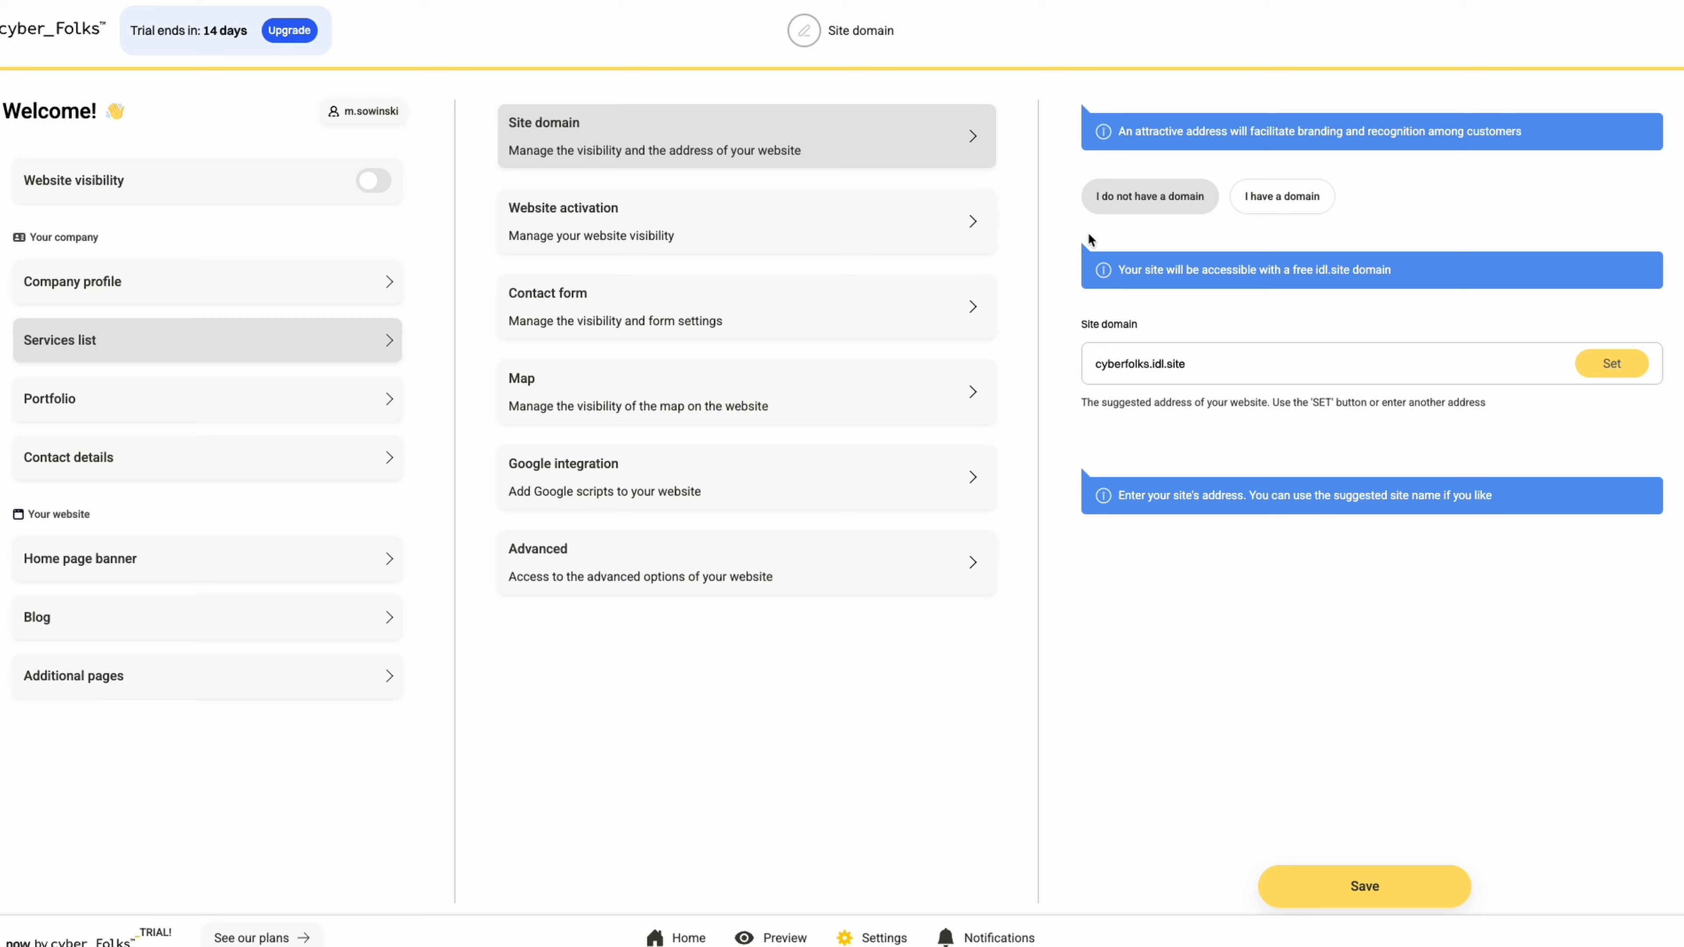
pyautogui.click(1253, 214)
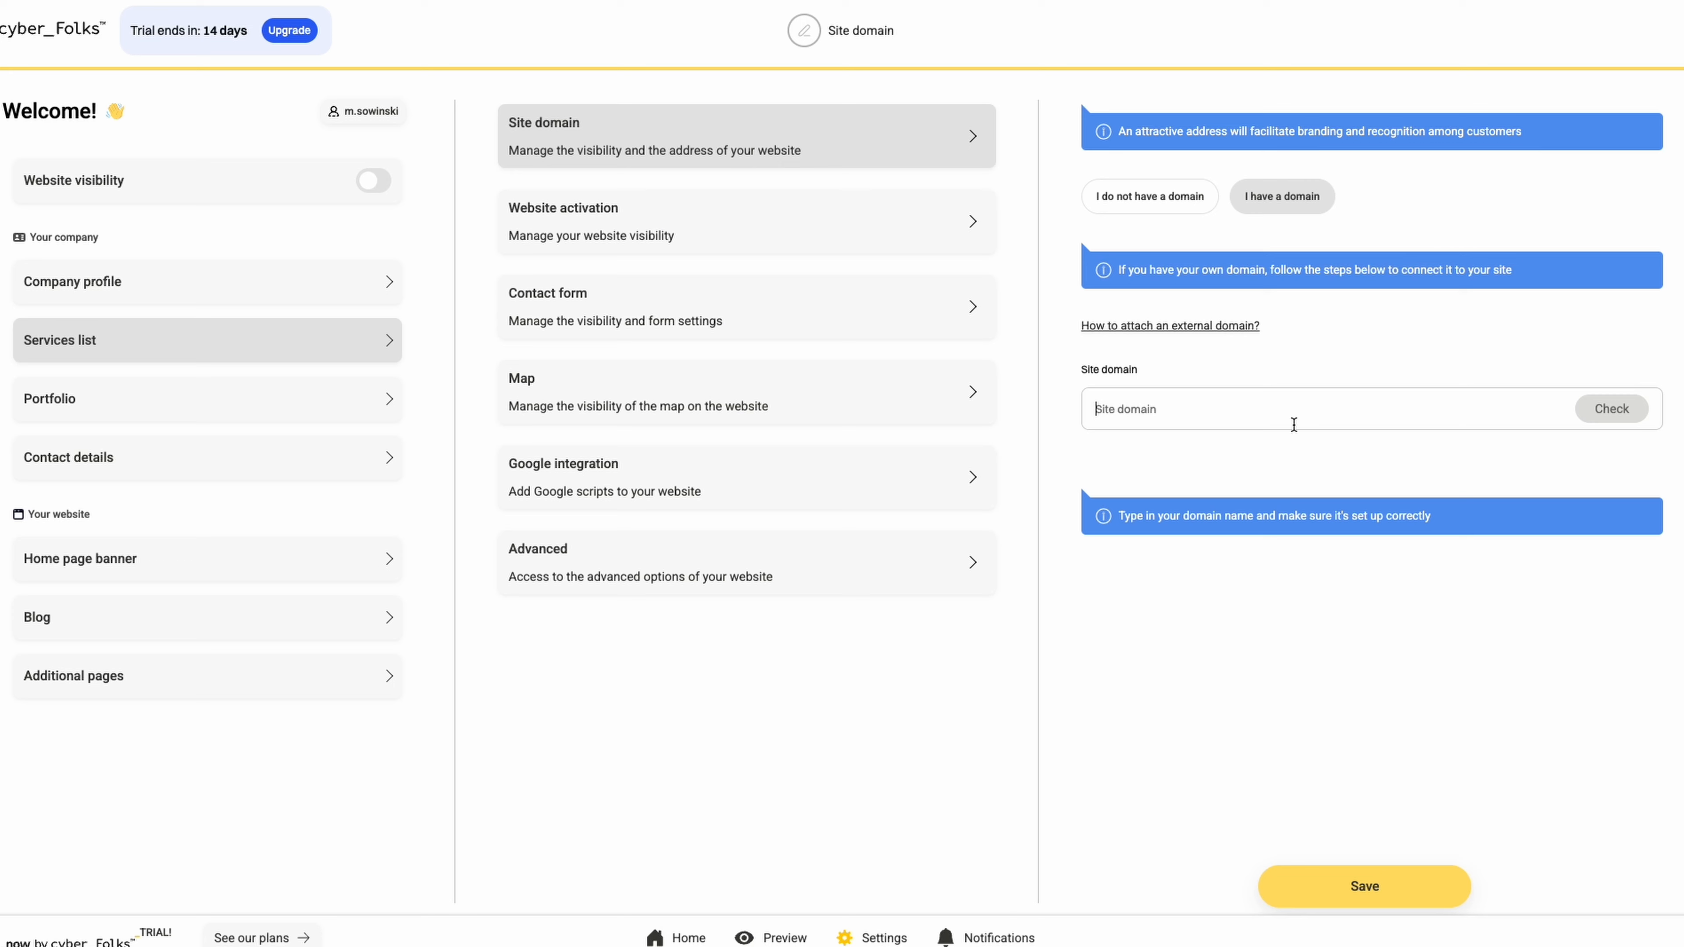
pyautogui.click(1149, 202)
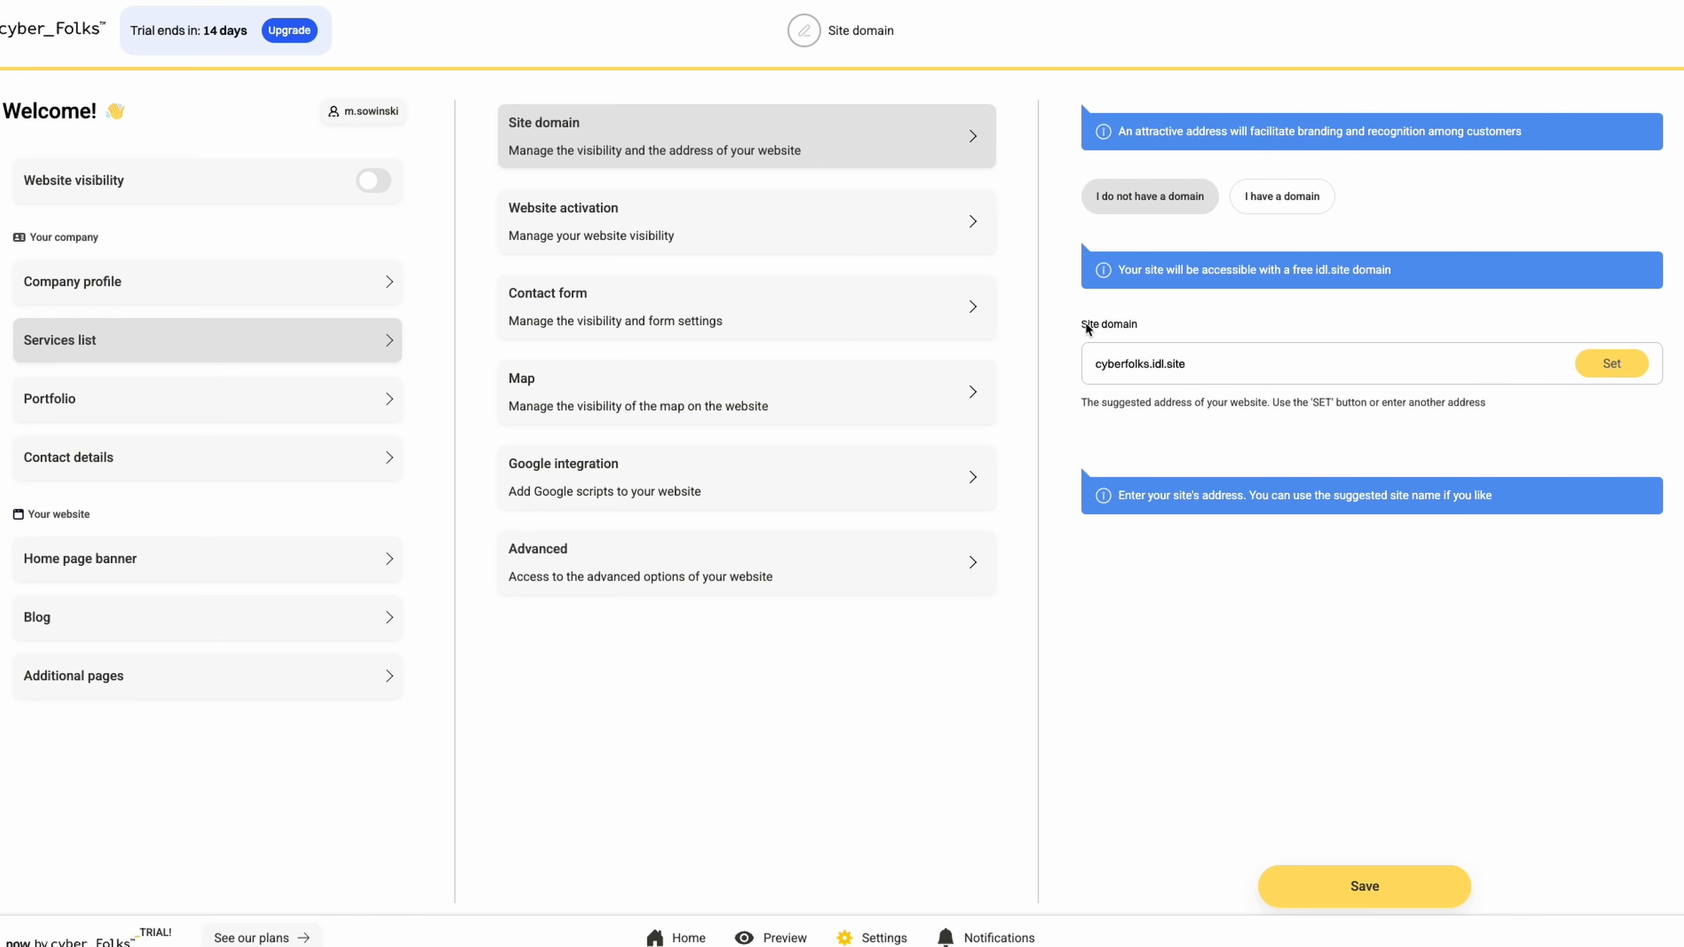
pyautogui.click(1626, 364)
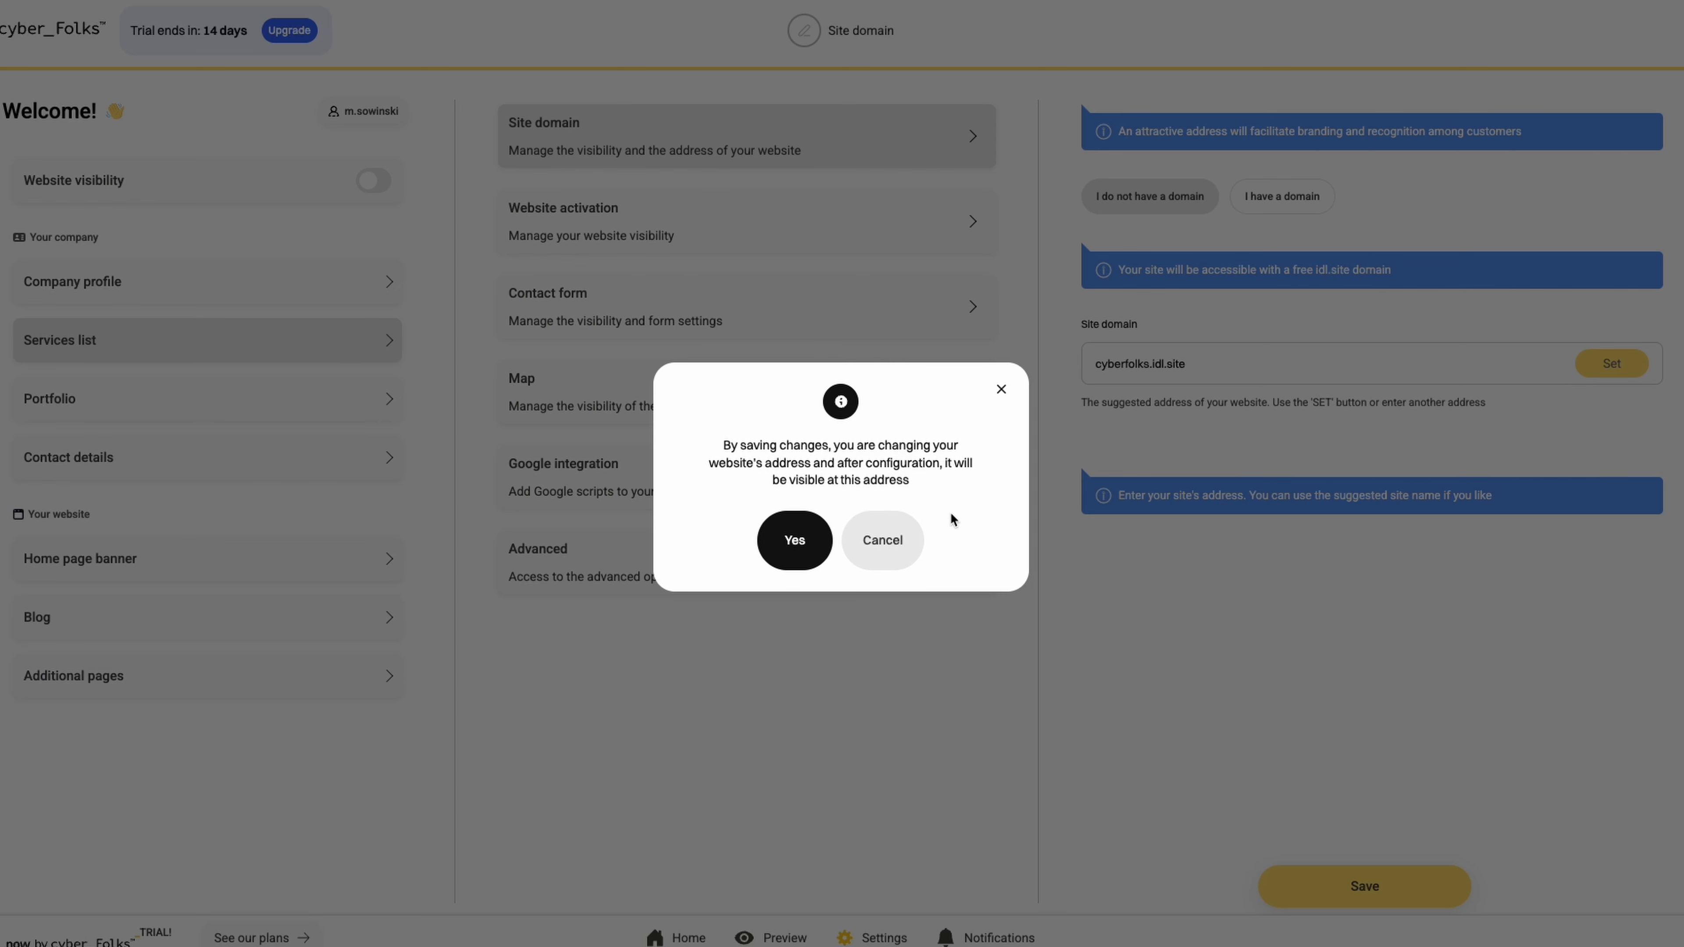
pyautogui.click(796, 542)
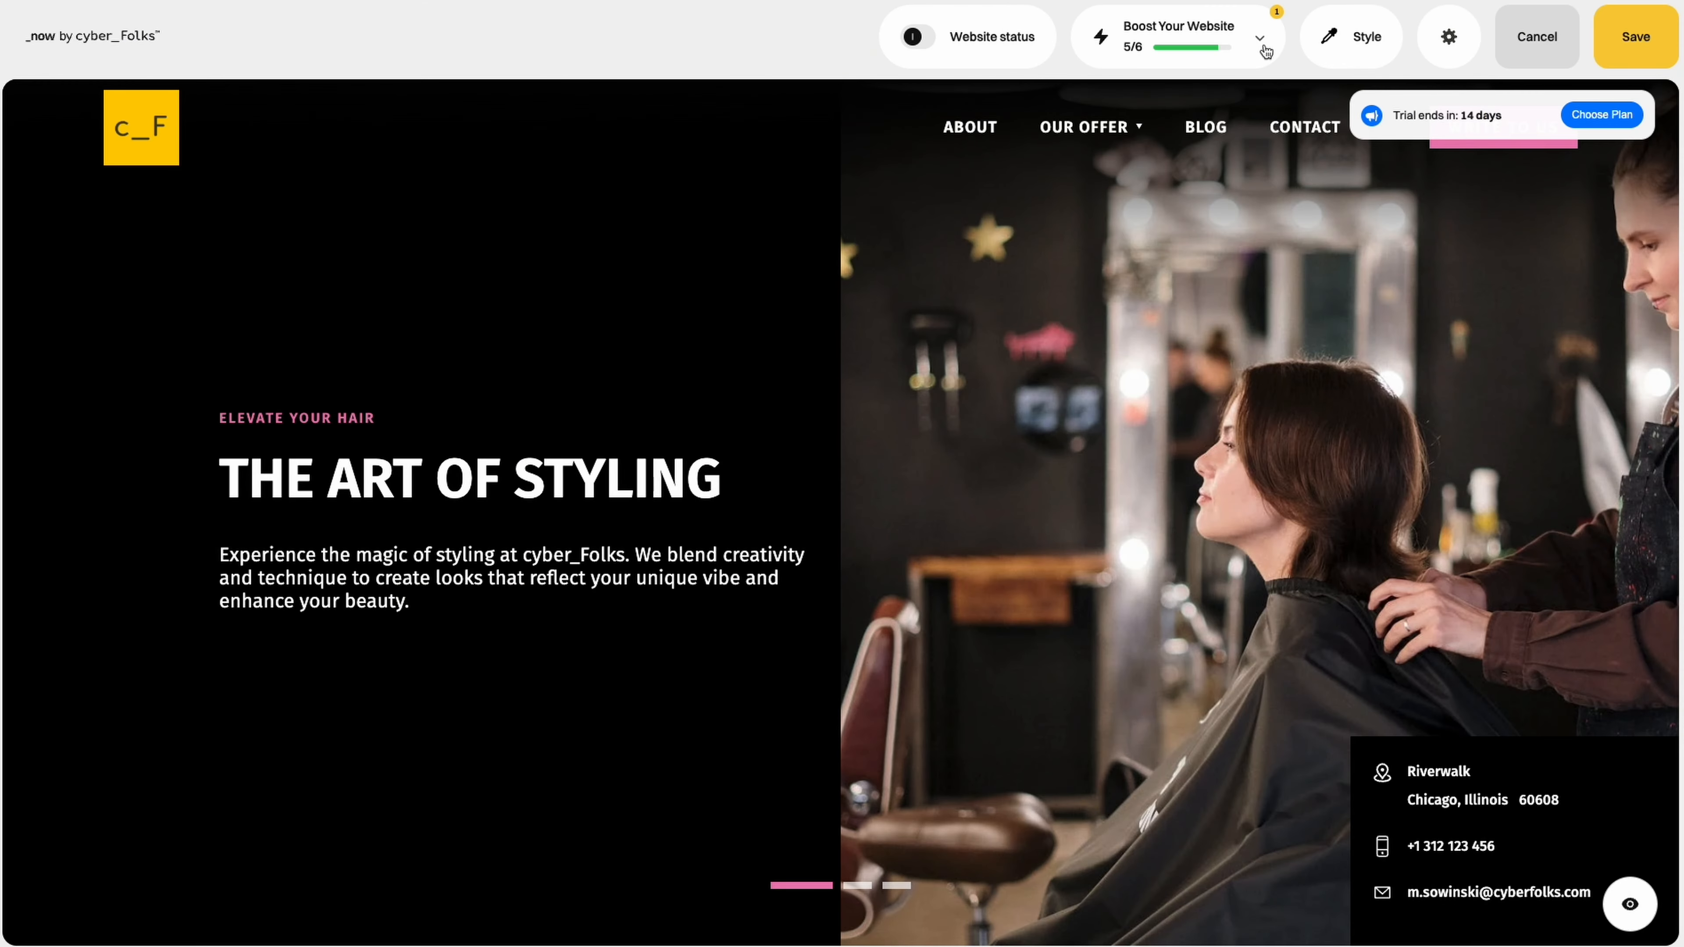
# Step: Activate the website through the Go live! task of the booster checklist
pyautogui.click(1264, 47)
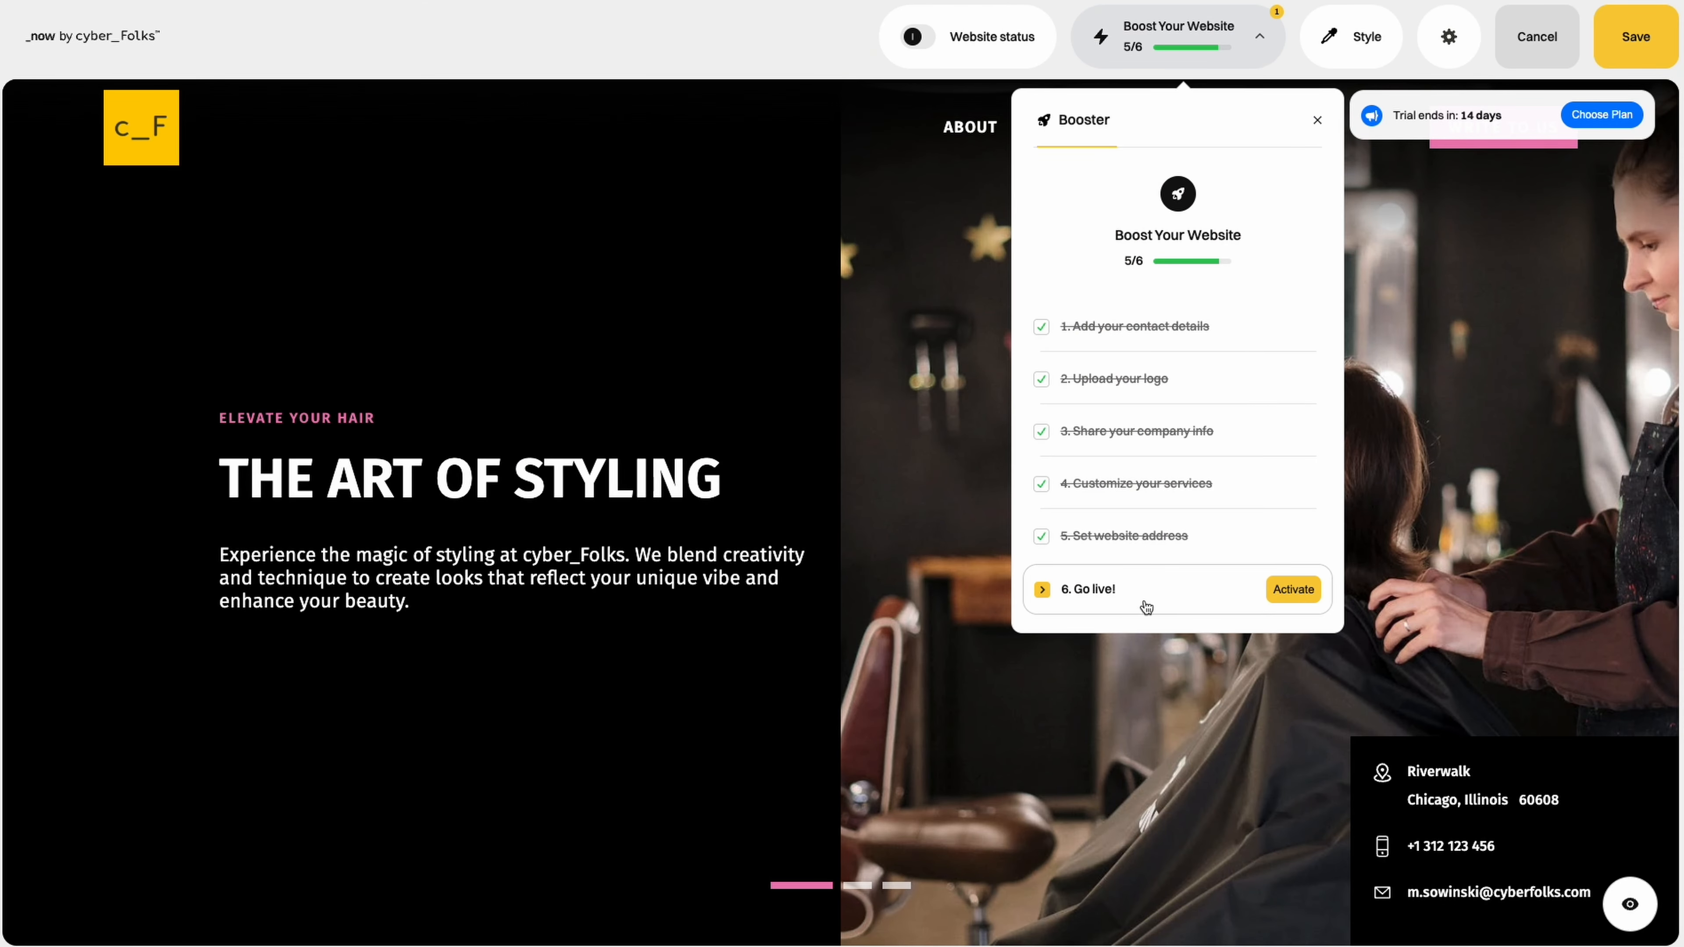
pyautogui.click(1290, 595)
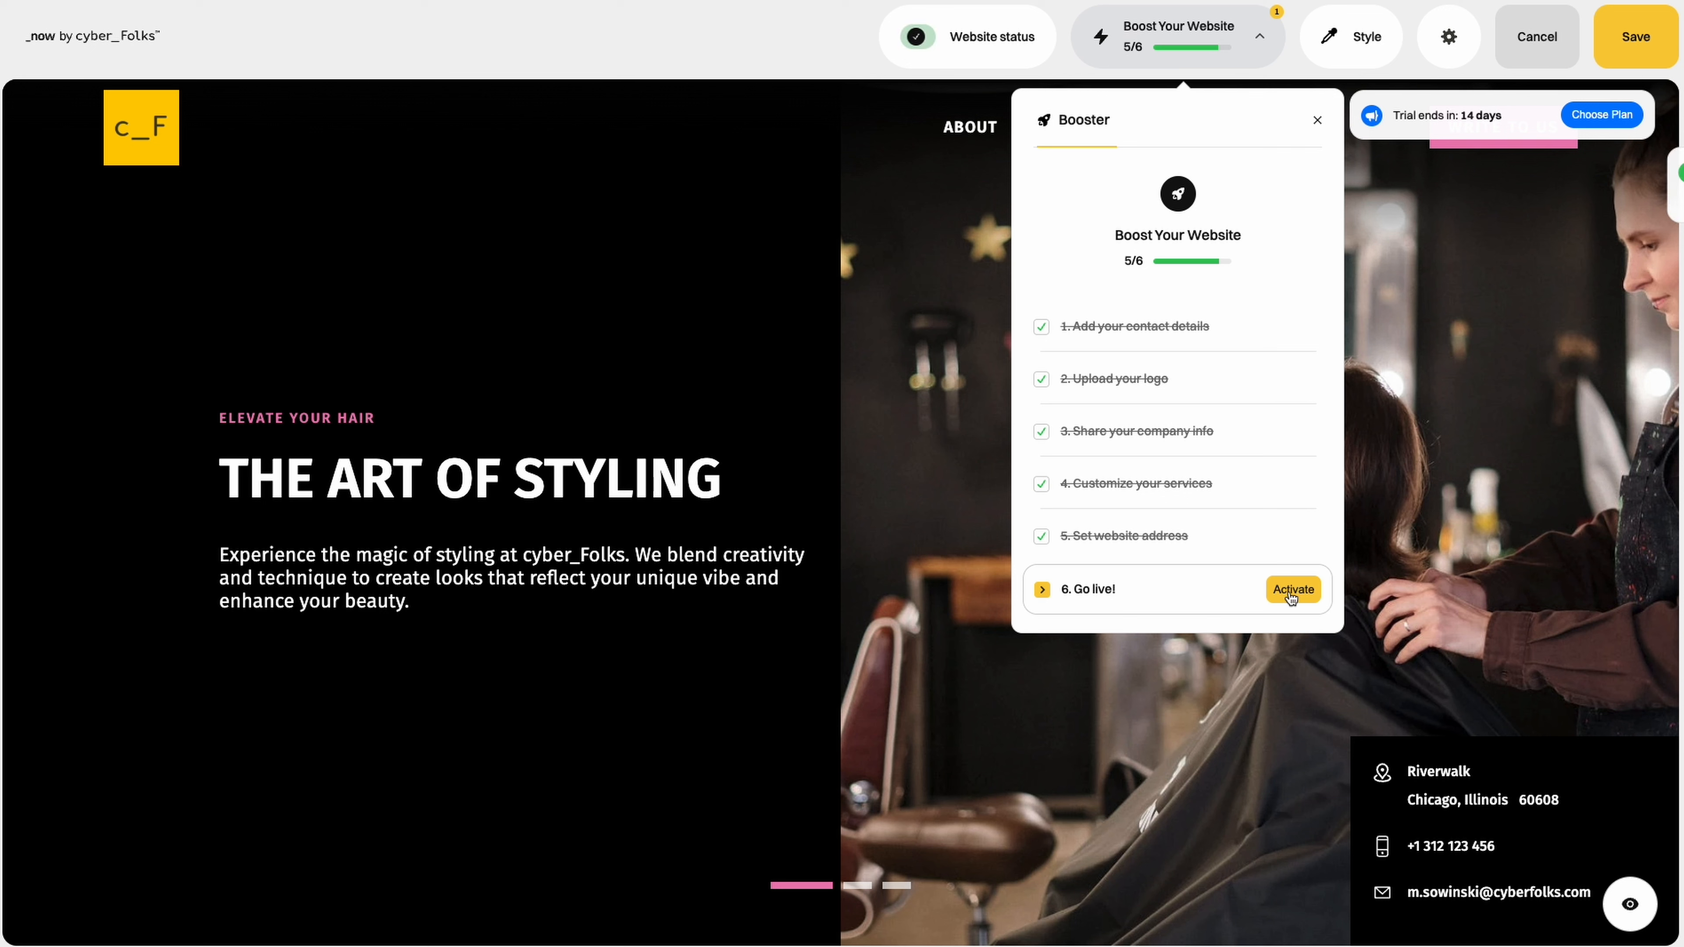